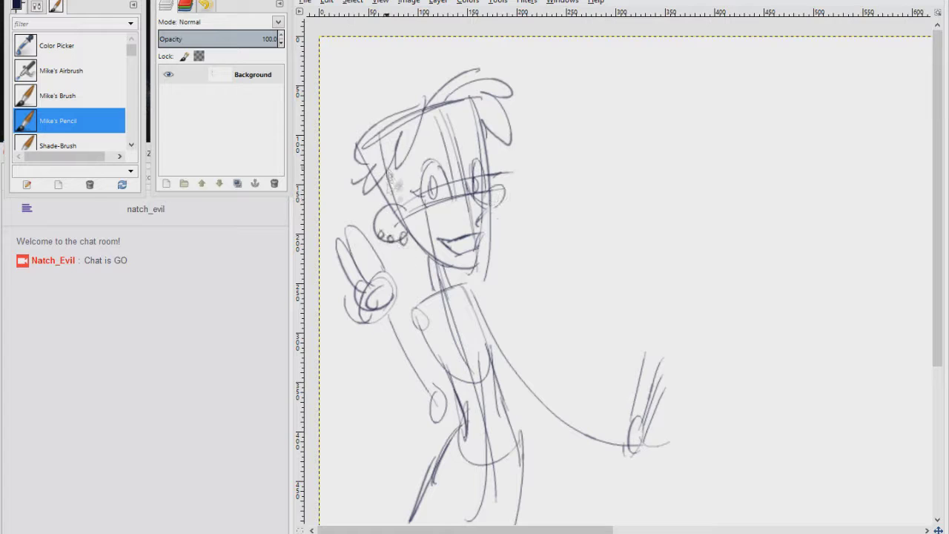
# Pencil in the character's shoulder and torso lines and the outlines that thicken the raised and outstretched arms
pyautogui.moveTo(433, 269)
pyautogui.mouseDown()
pyautogui.moveTo(415, 326)
pyautogui.moveTo(493, 344)
pyautogui.moveTo(448, 426)
pyautogui.moveTo(389, 330)
pyautogui.moveTo(435, 424)
pyautogui.mouseUp()
pyautogui.moveTo(421, 338); pyautogui.dragTo(449, 391)
pyautogui.moveTo(528, 387); pyautogui.dragTo(532, 402)
pyautogui.moveTo(486, 320); pyautogui.dragTo(554, 398)
pyautogui.moveTo(493, 362); pyautogui.dragTo(627, 454)
pyautogui.moveTo(488, 327); pyautogui.dragTo(637, 446)
pyautogui.moveTo(527, 388); pyautogui.dragTo(628, 431)
# With Mike's Brush, ink bold lines over the sketched hair, face, eyes and open mouth
pyautogui.click(57, 96)
pyautogui.press('+')
pyautogui.moveTo(490, 205); pyautogui.dragTo(595, 290)
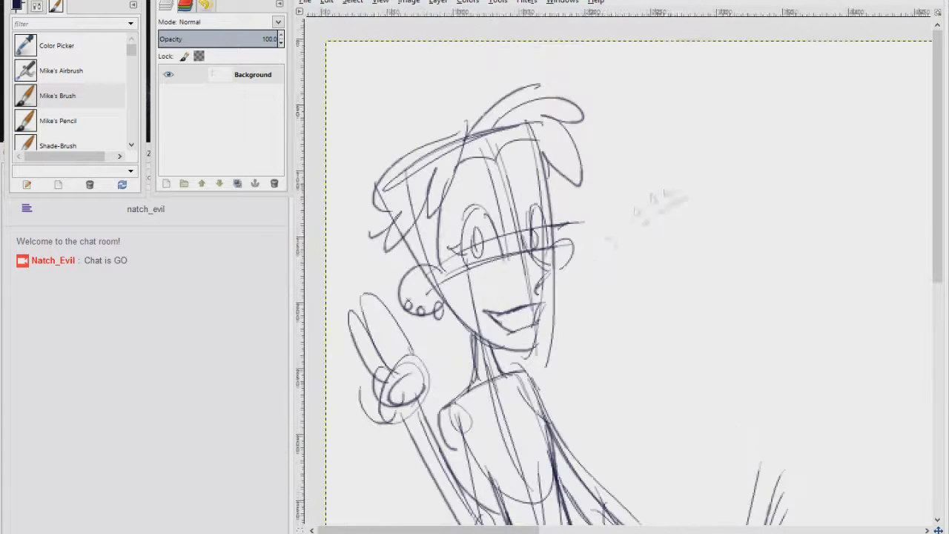
pyautogui.moveTo(463, 137)
pyautogui.mouseDown()
pyautogui.moveTo(431, 215)
pyautogui.moveTo(398, 215)
pyautogui.moveTo(381, 178)
pyautogui.moveTo(481, 120)
pyautogui.moveTo(571, 108)
pyautogui.moveTo(505, 123)
pyautogui.moveTo(563, 182)
pyautogui.mouseUp()
pyautogui.moveTo(533, 127)
pyautogui.mouseDown()
pyautogui.moveTo(544, 232)
pyautogui.moveTo(567, 222)
pyautogui.mouseUp()
pyautogui.moveTo(441, 252); pyautogui.dragTo(492, 256)
pyautogui.moveTo(547, 226); pyautogui.dragTo(556, 286)
pyautogui.moveTo(486, 310); pyautogui.dragTo(541, 327)
# Ink the character's jaw, ear, side hair, hairline and neck
pyautogui.moveTo(554, 280)
pyautogui.mouseDown()
pyautogui.moveTo(545, 347)
pyautogui.moveTo(448, 310)
pyautogui.mouseUp()
pyautogui.moveTo(438, 265)
pyautogui.mouseDown()
pyautogui.moveTo(404, 311)
pyautogui.moveTo(453, 310)
pyautogui.moveTo(437, 211)
pyautogui.mouseUp()
pyautogui.moveTo(406, 241); pyautogui.dragTo(421, 268)
pyautogui.moveTo(416, 211); pyautogui.dragTo(445, 274)
pyautogui.moveTo(460, 166); pyautogui.dragTo(527, 133)
pyautogui.moveTo(473, 340); pyautogui.dragTo(469, 378)
pyautogui.moveTo(485, 346); pyautogui.dragTo(521, 377)
# Ink the collar, the long necktie, the shoulder and the raised forearm
pyautogui.moveTo(512, 378)
pyautogui.mouseDown()
pyautogui.moveTo(453, 146)
pyautogui.moveTo(459, 170)
pyautogui.mouseUp()
pyautogui.moveTo(414, 173); pyautogui.dragTo(439, 205)
pyautogui.moveTo(460, 162); pyautogui.dragTo(449, 195)
pyautogui.moveTo(444, 196)
pyautogui.mouseDown()
pyautogui.moveTo(470, 219)
pyautogui.moveTo(417, 134)
pyautogui.mouseUp()
pyautogui.moveTo(423, 138); pyautogui.dragTo(451, 324)
pyautogui.moveTo(416, 139)
pyautogui.mouseDown()
pyautogui.moveTo(411, 340)
pyautogui.moveTo(440, 365)
pyautogui.mouseUp()
pyautogui.moveTo(453, 326); pyautogui.dragTo(439, 364)
pyautogui.moveTo(439, 363); pyautogui.dragTo(484, 459)
pyautogui.moveTo(410, 203)
pyautogui.mouseDown()
pyautogui.moveTo(395, 243)
pyautogui.moveTo(453, 309)
pyautogui.mouseUp()
pyautogui.moveTo(351, 223); pyautogui.dragTo(415, 360)
pyautogui.moveTo(415, 359); pyautogui.dragTo(454, 346)
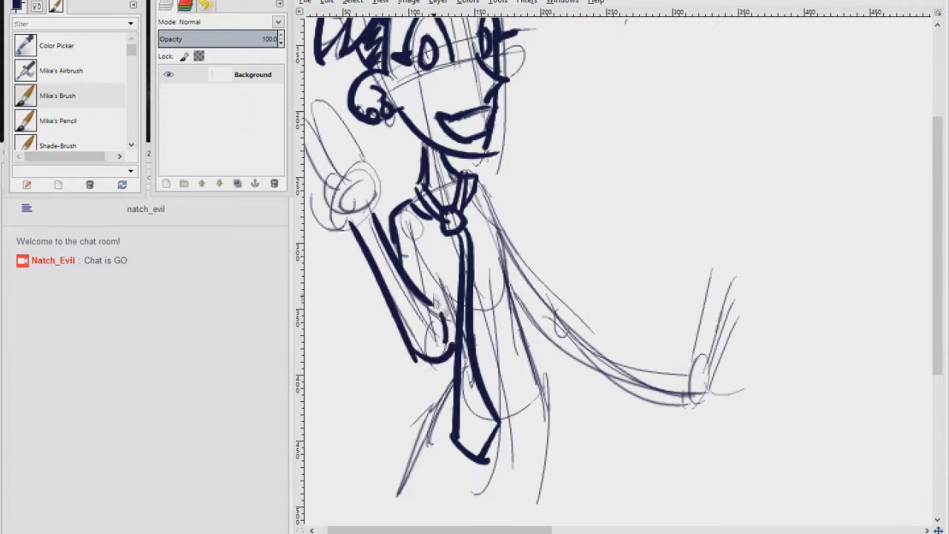
# Ink the vest opening and the short sleeve on the outstretched arm
pyautogui.moveTo(432, 254); pyautogui.dragTo(457, 308)
pyautogui.moveTo(476, 177); pyautogui.dragTo(530, 257)
pyautogui.moveTo(531, 256); pyautogui.dragTo(516, 286)
pyautogui.moveTo(474, 200); pyautogui.dragTo(515, 292)
pyautogui.moveTo(486, 224); pyautogui.dragTo(495, 305)
pyautogui.moveTo(452, 236); pyautogui.dragTo(462, 265)
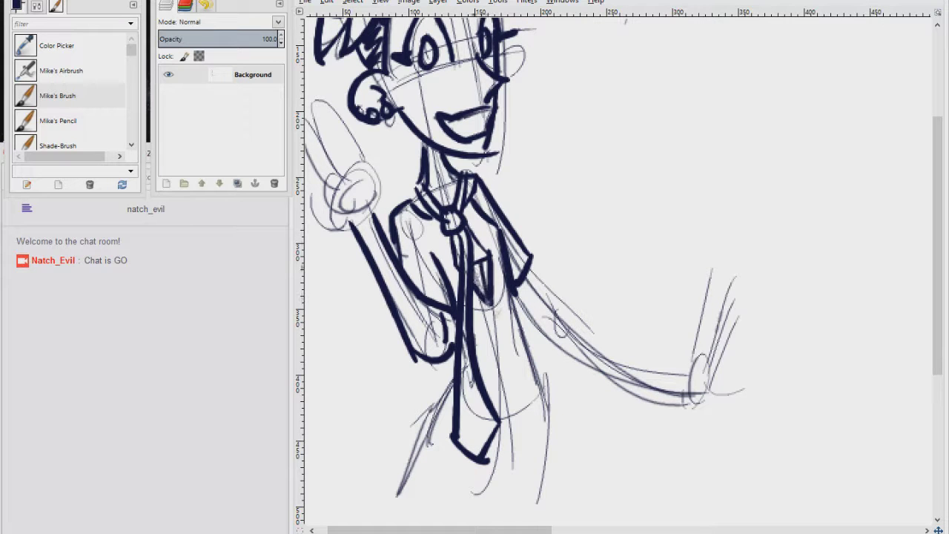
# Ink the vest's buttons, the lower torso and both legs over the sketch
pyautogui.moveTo(494, 339); pyautogui.dragTo(487, 354)
pyautogui.moveTo(495, 362); pyautogui.dragTo(452, 256)
pyautogui.moveTo(470, 183); pyautogui.dragTo(510, 285)
pyautogui.moveTo(510, 285)
pyautogui.mouseDown()
pyautogui.moveTo(448, 298)
pyautogui.moveTo(478, 214)
pyautogui.mouseUp()
pyautogui.moveTo(507, 207); pyautogui.dragTo(495, 308)
pyautogui.moveTo(469, 228); pyautogui.dragTo(457, 243)
pyautogui.moveTo(462, 244); pyautogui.dragTo(455, 309)
pyautogui.moveTo(429, 269); pyautogui.dragTo(388, 318)
pyautogui.moveTo(410, 206); pyautogui.dragTo(347, 306)
pyautogui.moveTo(400, 250); pyautogui.dragTo(361, 317)
pyautogui.moveTo(472, 242); pyautogui.dragTo(466, 320)
# Ink the outstretched arm and its open hand
pyautogui.moveTo(416, 223); pyautogui.dragTo(558, 334)
pyautogui.moveTo(401, 247); pyautogui.dragTo(564, 346)
pyautogui.moveTo(558, 334)
pyautogui.mouseDown()
pyautogui.moveTo(563, 261)
pyautogui.moveTo(614, 339)
pyautogui.mouseUp()
pyautogui.moveTo(563, 345); pyautogui.dragTo(615, 355)
pyautogui.moveTo(511, 222); pyautogui.dragTo(624, 426)
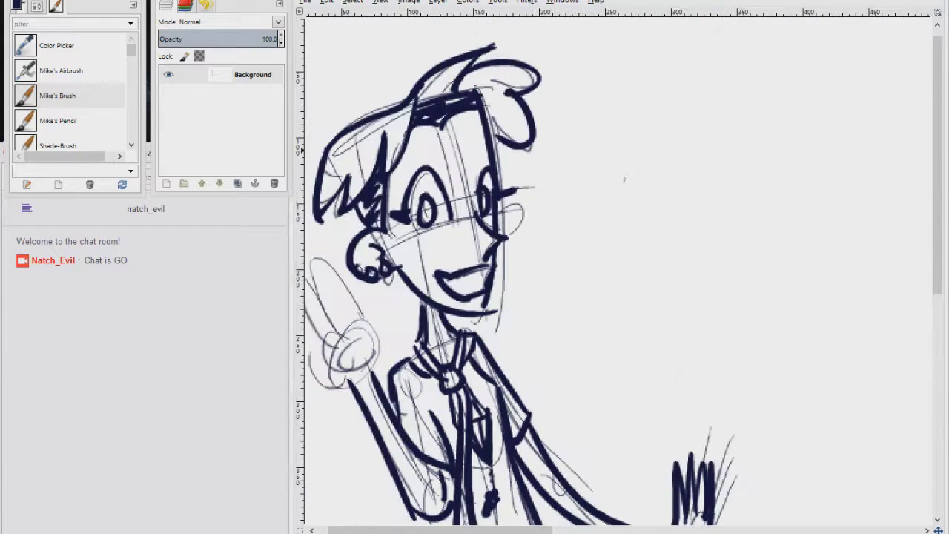
# Set the foreground color to red e60707 and scribble it across the character's hair
pyautogui.click(17, 5)
pyautogui.click(182, 147)
pyautogui.click(161, 33)
pyautogui.moveTo(79, 3); pyautogui.dragTo(19, 5)
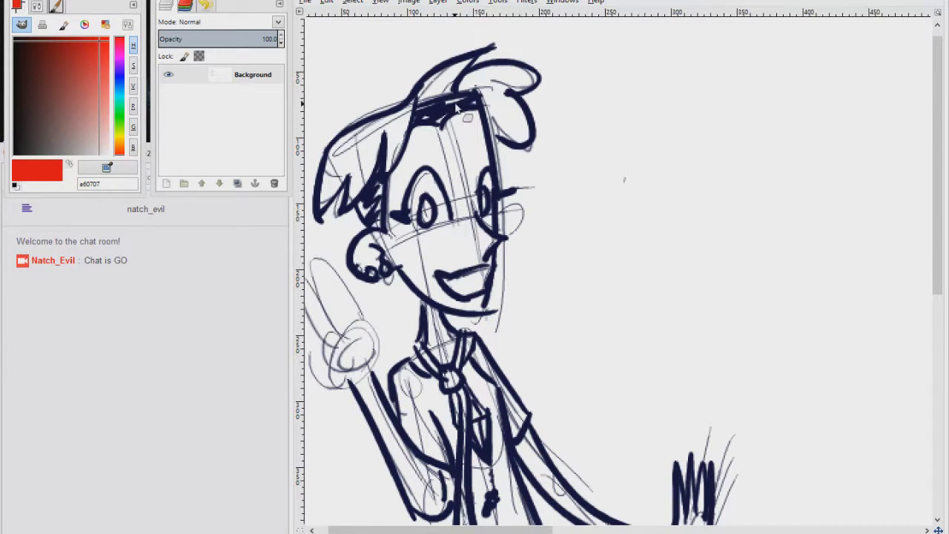
pyautogui.moveTo(421, 95)
pyautogui.mouseDown()
pyautogui.moveTo(466, 67)
pyautogui.moveTo(525, 144)
pyautogui.mouseUp()
pyautogui.moveTo(514, 83); pyautogui.dragTo(532, 73)
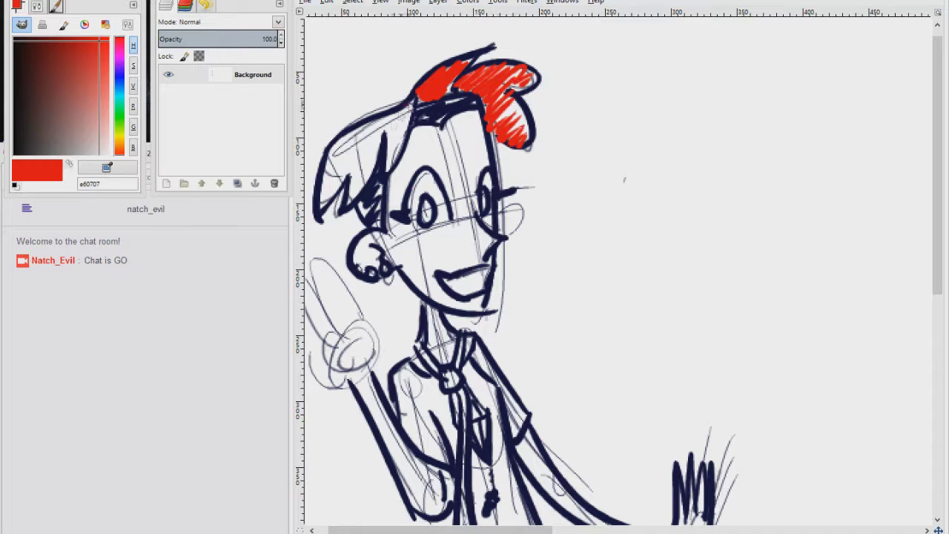
pyautogui.moveTo(408, 108); pyautogui.dragTo(390, 166)
pyautogui.moveTo(390, 126)
pyautogui.mouseDown()
pyautogui.moveTo(351, 197)
pyautogui.moveTo(321, 209)
pyautogui.mouseUp()
pyautogui.moveTo(353, 132); pyautogui.dragTo(320, 190)
# Set the foreground color to dark green 0d6715 and color both irises
pyautogui.click(119, 118)
pyautogui.click(54, 54)
pyautogui.moveTo(424, 201); pyautogui.dragTo(427, 221)
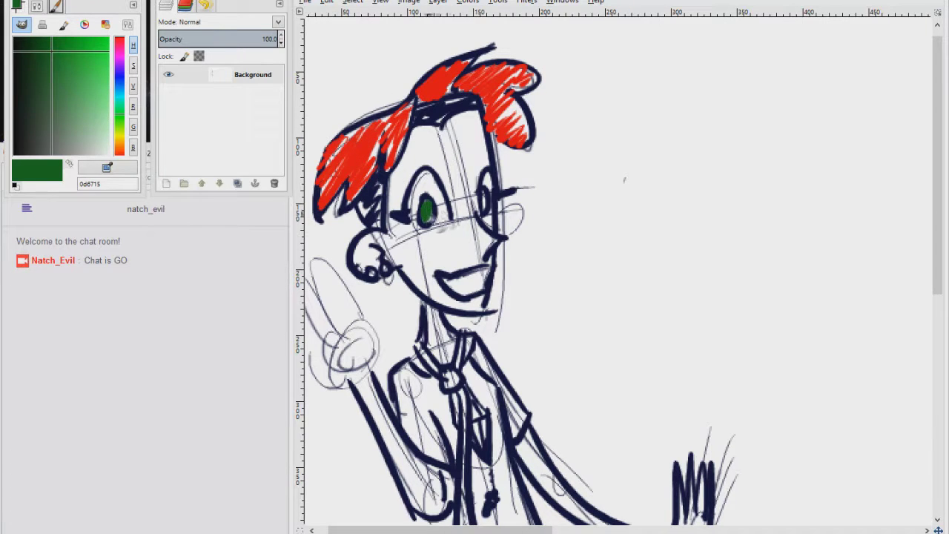
pyautogui.moveTo(483, 192); pyautogui.dragTo(484, 212)
# Reset to the default colors, paint white inside the mouth and eyes, and restore black as the foreground
pyautogui.press('d')
pyautogui.press('x')
pyautogui.moveTo(458, 295); pyautogui.dragTo(449, 204)
pyautogui.press('x')
# Mark a rectangular area around the whole colored character
pyautogui.scroll(-3, 552, 276)
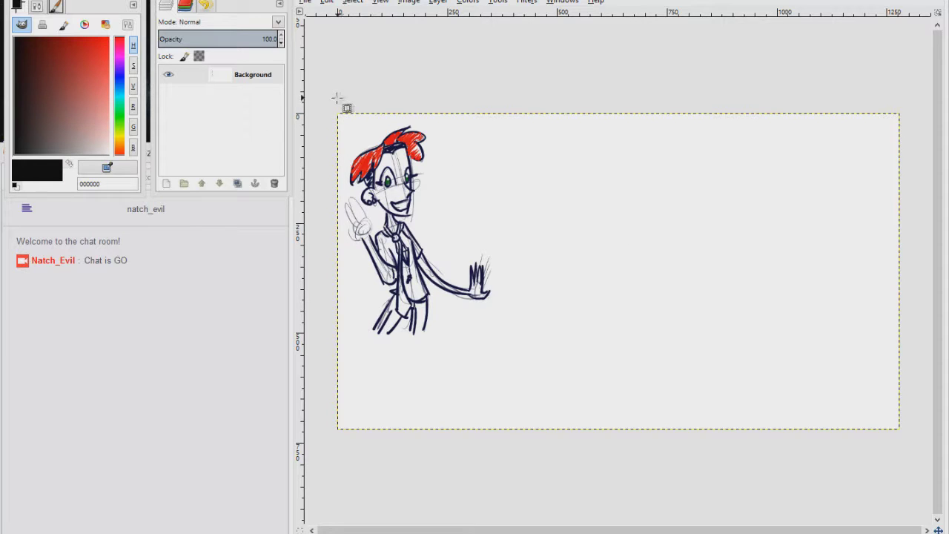
pyautogui.moveTo(328, 100); pyautogui.dragTo(502, 355)
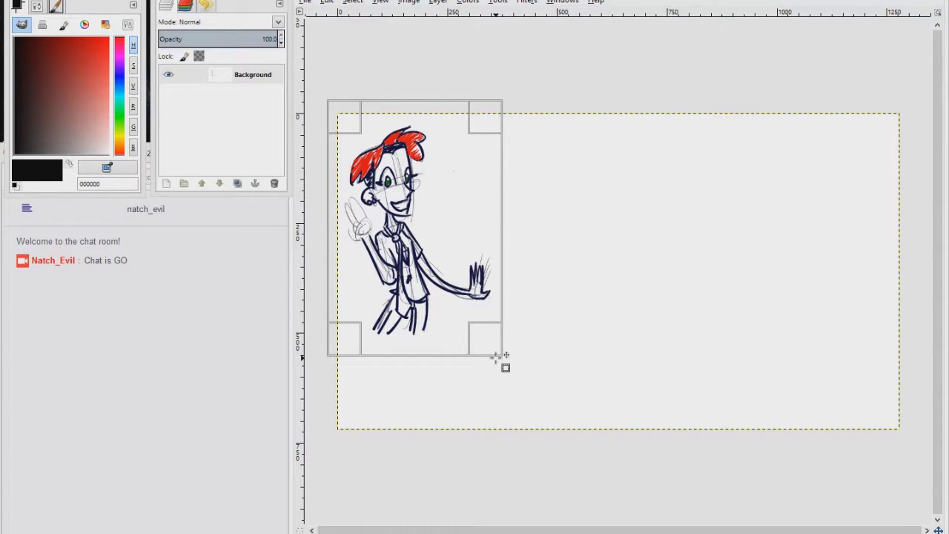
pyautogui.press('Return')
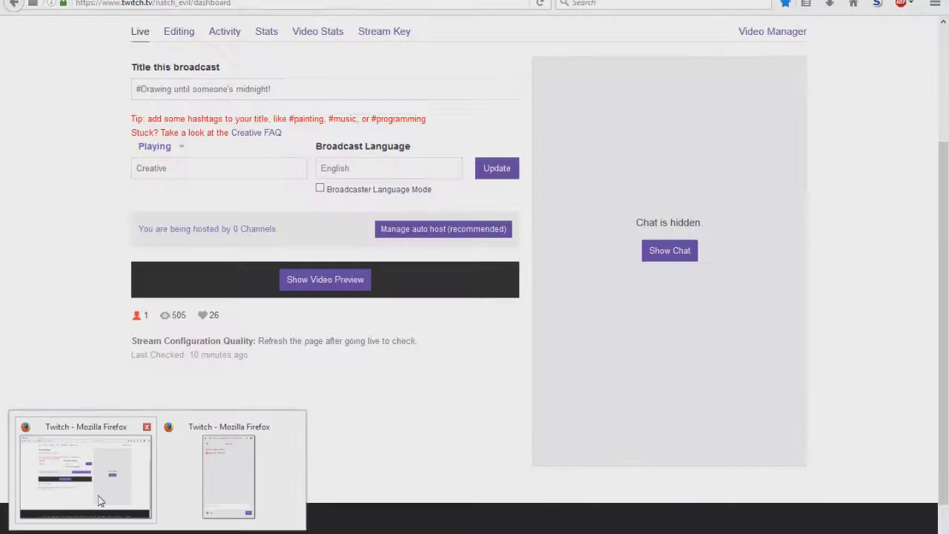
# Switch to the Twitch dashboard window in Firefox and open a new tab ready for a web search
pyautogui.click(102, 500)
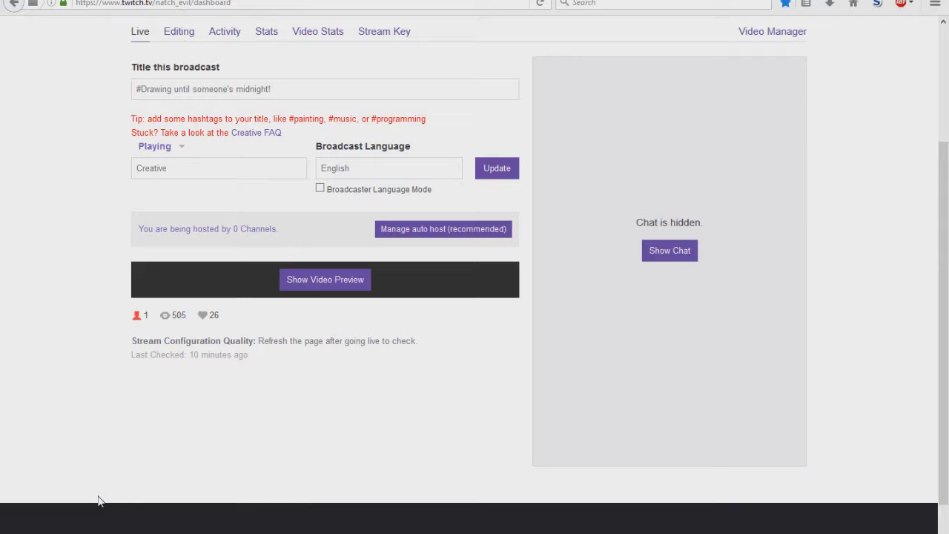
pyautogui.hotkey('ctrl', 't')
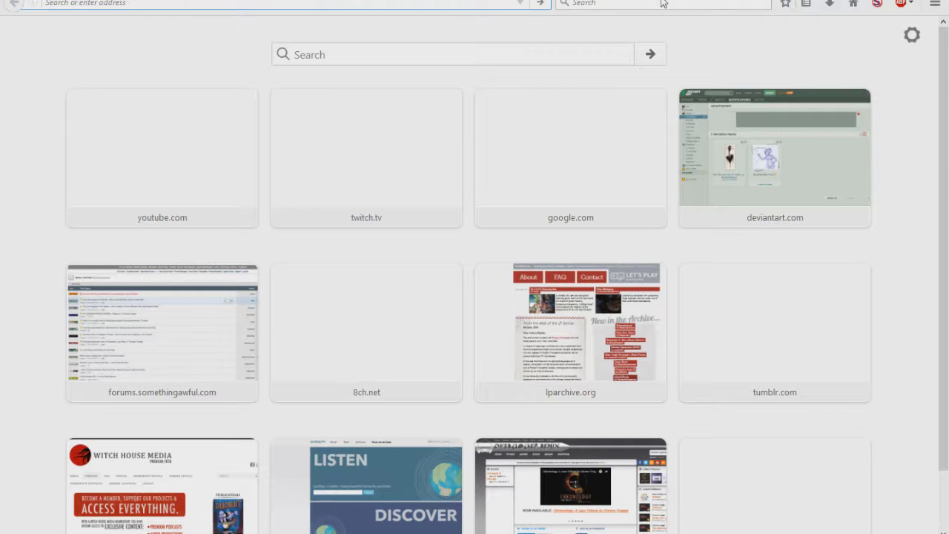
pyautogui.click(659, 4)
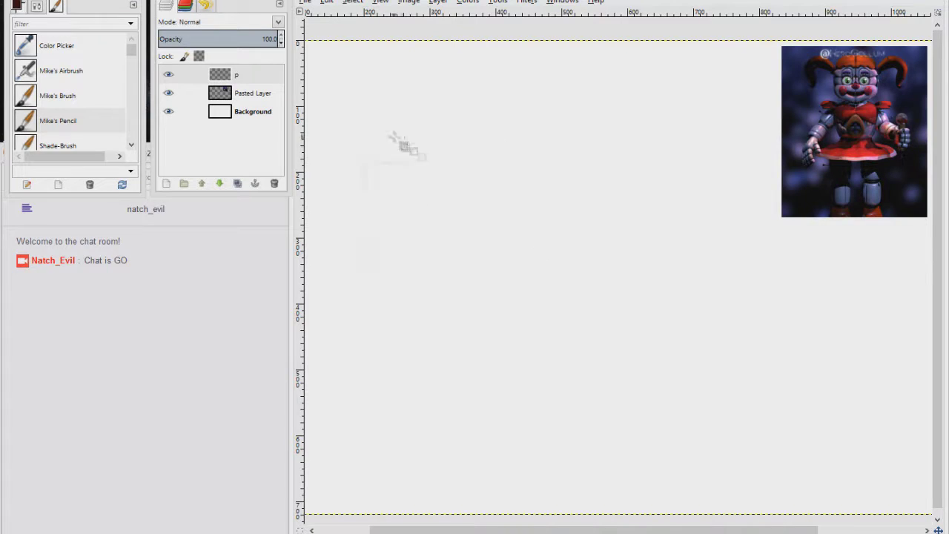
# With Mike's Pencil, sketch the clown robot's oval head with guidelines, round cheeks, a smile line and two pigtail arcs
pyautogui.moveTo(497, 223)
pyautogui.mouseDown()
pyautogui.moveTo(445, 95)
pyautogui.moveTo(504, 127)
pyautogui.moveTo(471, 252)
pyautogui.moveTo(428, 172)
pyautogui.mouseUp()
pyautogui.moveTo(445, 237); pyautogui.dragTo(557, 207)
pyautogui.moveTo(404, 194); pyautogui.dragTo(561, 182)
pyautogui.moveTo(401, 167); pyautogui.dragTo(538, 143)
pyautogui.moveTo(427, 159); pyautogui.dragTo(553, 144)
pyautogui.moveTo(456, 212); pyautogui.dragTo(532, 198)
pyautogui.moveTo(395, 128); pyautogui.dragTo(312, 200)
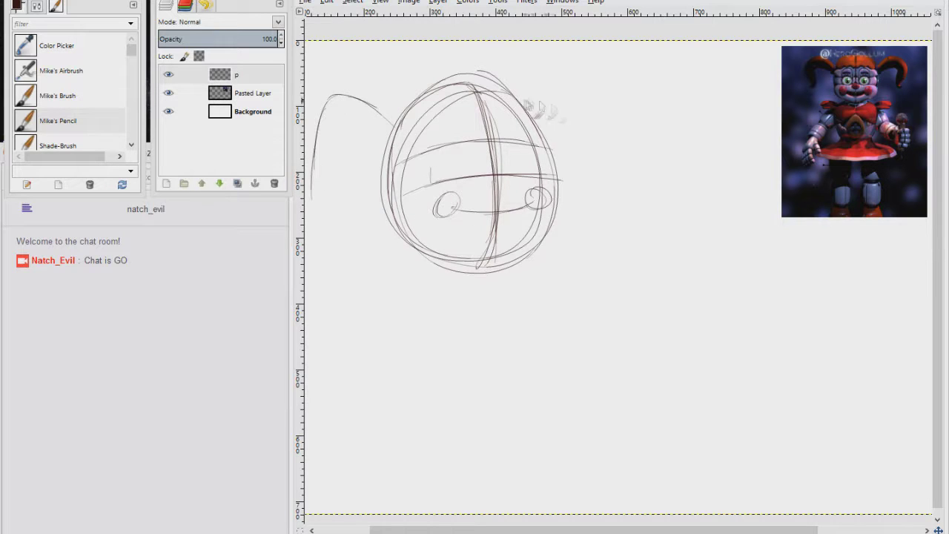
pyautogui.moveTo(527, 103); pyautogui.dragTo(605, 148)
# Sketch the round chest, center line, tapered waist and flared skirt line below the head
pyautogui.moveTo(575, 246); pyautogui.dragTo(602, 189)
pyautogui.moveTo(493, 193); pyautogui.dragTo(541, 341)
pyautogui.moveTo(504, 260); pyautogui.dragTo(549, 456)
pyautogui.moveTo(523, 224)
pyautogui.mouseDown()
pyautogui.moveTo(561, 326)
pyautogui.moveTo(564, 318)
pyautogui.moveTo(509, 445)
pyautogui.moveTo(614, 413)
pyautogui.mouseUp()
pyautogui.moveTo(561, 387); pyautogui.dragTo(670, 410)
pyautogui.moveTo(510, 392); pyautogui.dragTo(401, 456)
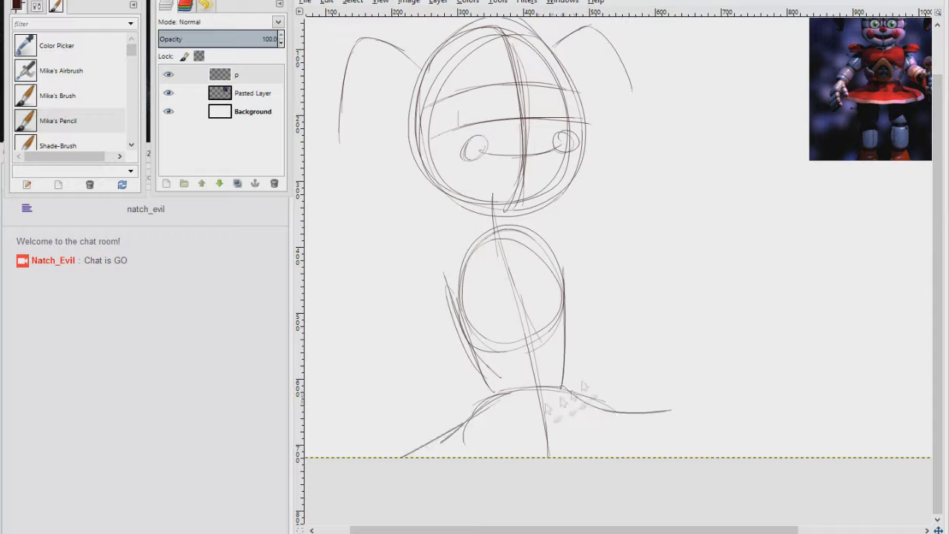
# Sketch a slanted shoulder line across the chest with a round joint at each end
pyautogui.moveTo(461, 244); pyautogui.dragTo(553, 226)
pyautogui.moveTo(424, 258); pyautogui.dragTo(567, 241)
pyautogui.moveTo(443, 257); pyautogui.dragTo(468, 259)
# Sketch a microphone beside the chin and the fingers of the hand gripping it
pyautogui.scroll(2, 538, 315)
pyautogui.hscroll(2, 537, 315)
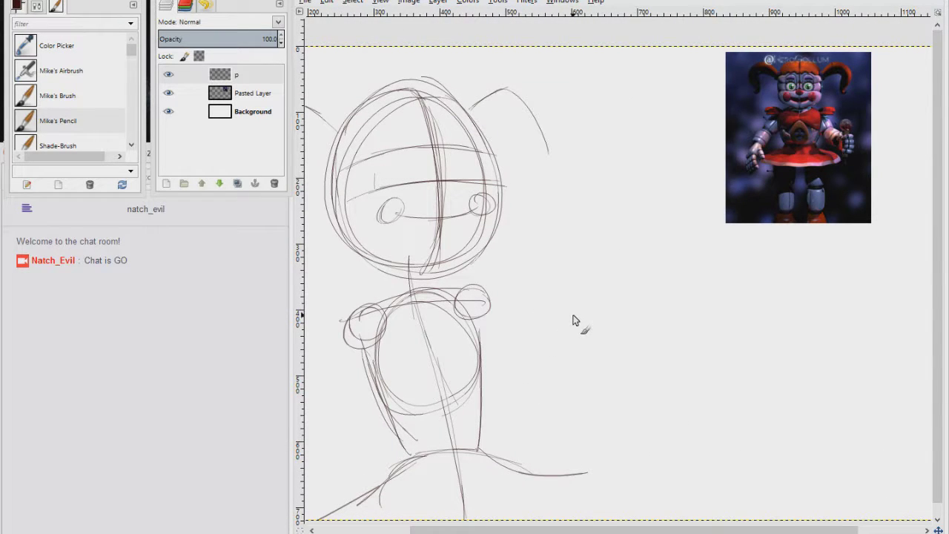
pyautogui.moveTo(524, 236)
pyautogui.mouseDown()
pyautogui.moveTo(528, 260)
pyautogui.moveTo(591, 300)
pyautogui.mouseUp()
pyautogui.moveTo(511, 274)
pyautogui.mouseDown()
pyautogui.moveTo(601, 316)
pyautogui.moveTo(524, 304)
pyautogui.mouseUp()
pyautogui.moveTo(532, 275); pyautogui.dragTo(559, 268)
pyautogui.moveTo(532, 275); pyautogui.dragTo(527, 306)
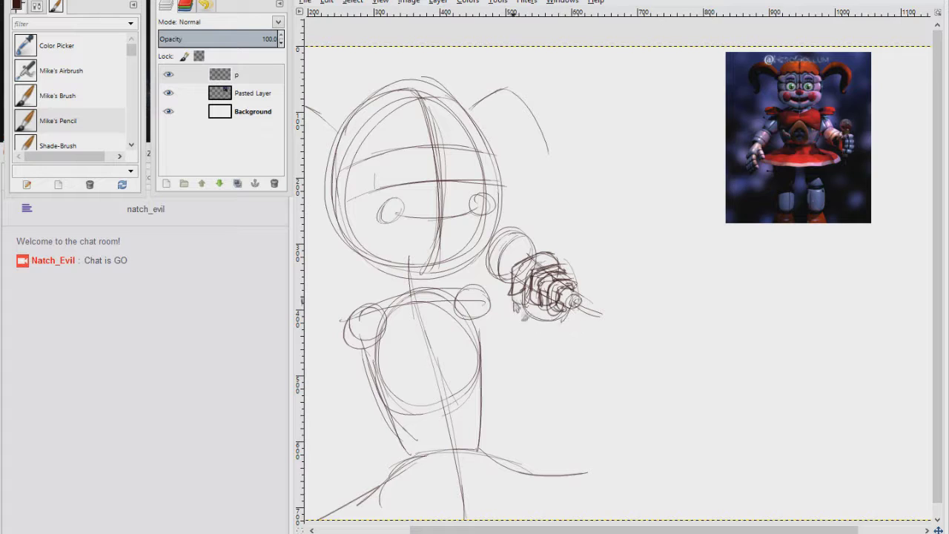
# Sketch the bent arm holding the microphone, with its upper arm, round elbow and forearm
pyautogui.moveTo(484, 324); pyautogui.dragTo(557, 388)
pyautogui.moveTo(544, 323); pyautogui.dragTo(541, 363)
pyautogui.moveTo(531, 322)
pyautogui.mouseDown()
pyautogui.moveTo(526, 375)
pyautogui.moveTo(540, 369)
pyautogui.mouseUp()
pyautogui.moveTo(565, 320); pyautogui.dragTo(567, 392)
pyautogui.moveTo(503, 321); pyautogui.dragTo(521, 395)
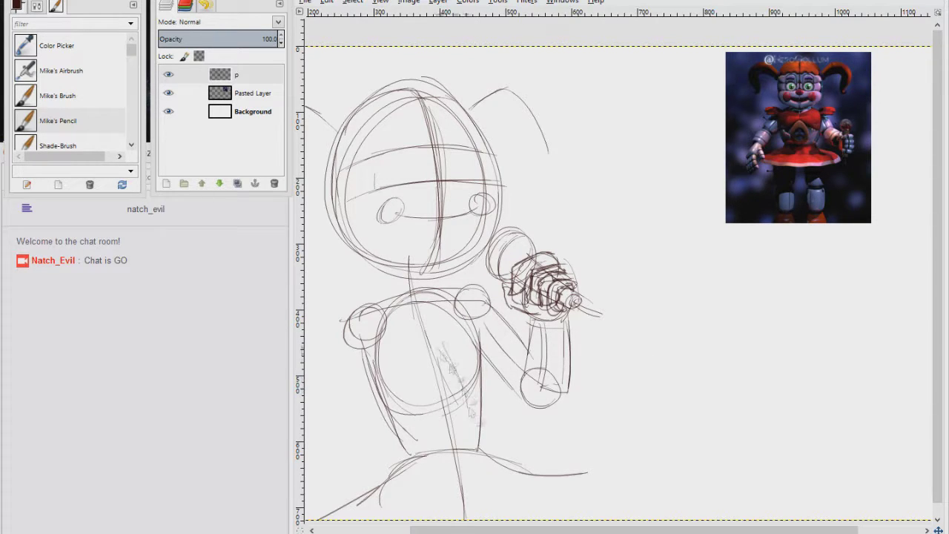
# Sketch the pointed belly panel with its round emblem, the neck and the breastplate edges
pyautogui.moveTo(439, 350); pyautogui.dragTo(465, 374)
pyautogui.moveTo(429, 432); pyautogui.dragTo(443, 404)
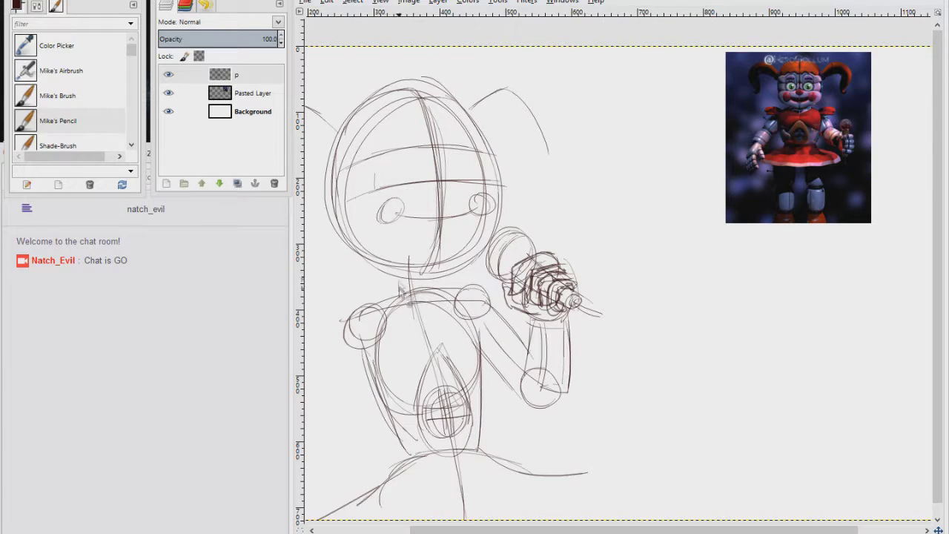
pyautogui.moveTo(393, 278)
pyautogui.mouseDown()
pyautogui.moveTo(445, 300)
pyautogui.moveTo(439, 344)
pyautogui.mouseUp()
pyautogui.moveTo(437, 347); pyautogui.dragTo(417, 377)
pyautogui.moveTo(399, 305)
pyautogui.mouseDown()
pyautogui.moveTo(380, 377)
pyautogui.moveTo(423, 378)
pyautogui.mouseUp()
pyautogui.moveTo(439, 345); pyautogui.dragTo(460, 367)
pyautogui.moveTo(449, 372); pyautogui.dragTo(483, 361)
pyautogui.moveTo(466, 304); pyautogui.dragTo(485, 365)
# Sketch the shoulder ruffles and the raised arm with its pointing finger and a flat ellipse above it
pyautogui.moveTo(378, 302); pyautogui.dragTo(318, 316)
pyautogui.moveTo(318, 318)
pyautogui.mouseDown()
pyautogui.moveTo(329, 340)
pyautogui.moveTo(384, 317)
pyautogui.mouseUp()
pyautogui.moveTo(448, 290)
pyautogui.mouseDown()
pyautogui.moveTo(478, 282)
pyautogui.moveTo(501, 298)
pyautogui.mouseUp()
pyautogui.moveTo(356, 388); pyautogui.dragTo(440, 363)
pyautogui.moveTo(444, 328); pyautogui.dragTo(406, 424)
pyautogui.moveTo(354, 348); pyautogui.dragTo(406, 434)
pyautogui.moveTo(343, 300); pyautogui.dragTo(342, 342)
pyautogui.moveTo(367, 251)
pyautogui.mouseDown()
pyautogui.moveTo(364, 300)
pyautogui.moveTo(368, 246)
pyautogui.moveTo(395, 236)
pyautogui.mouseUp()
pyautogui.moveTo(370, 344)
pyautogui.mouseDown()
pyautogui.moveTo(406, 424)
pyautogui.moveTo(349, 371)
pyautogui.moveTo(430, 348)
pyautogui.moveTo(444, 421)
pyautogui.mouseUp()
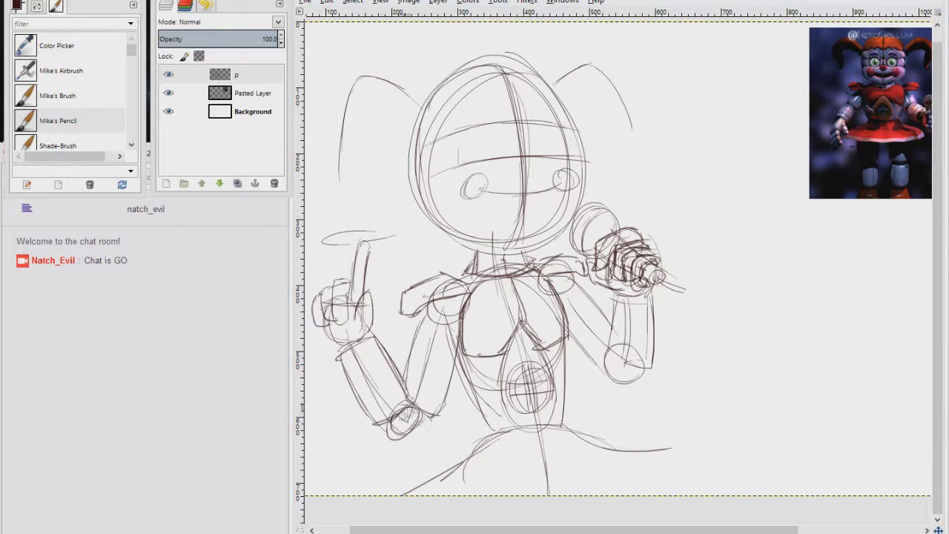
# Firm up the microphone arm's elbow and sketch the waistband and the skirt's upper edges
pyautogui.moveTo(613, 304)
pyautogui.mouseDown()
pyautogui.moveTo(602, 369)
pyautogui.moveTo(637, 389)
pyautogui.mouseUp()
pyautogui.moveTo(483, 412); pyautogui.dragTo(517, 404)
pyautogui.moveTo(543, 406); pyautogui.dragTo(563, 405)
pyautogui.moveTo(486, 409); pyautogui.dragTo(489, 428)
pyautogui.moveTo(486, 427); pyautogui.dragTo(361, 469)
pyautogui.moveTo(555, 411)
pyautogui.mouseDown()
pyautogui.moveTo(597, 427)
pyautogui.moveTo(671, 414)
pyautogui.mouseUp()
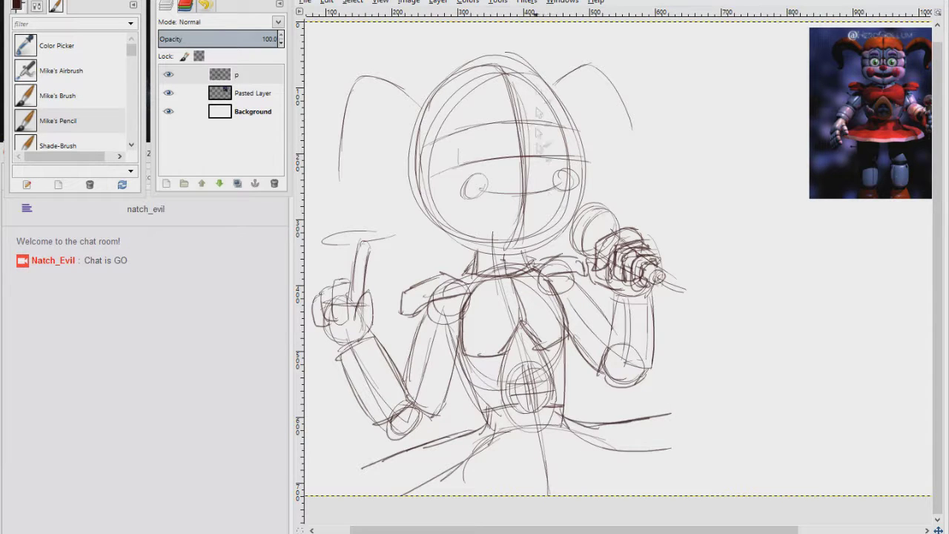
# Sketch the skirt's outer ends, hem and inner folds
pyautogui.moveTo(400, 453); pyautogui.dragTo(342, 491)
pyautogui.moveTo(593, 425)
pyautogui.mouseDown()
pyautogui.moveTo(687, 417)
pyautogui.moveTo(704, 493)
pyautogui.mouseUp()
pyautogui.moveTo(676, 429); pyautogui.dragTo(690, 493)
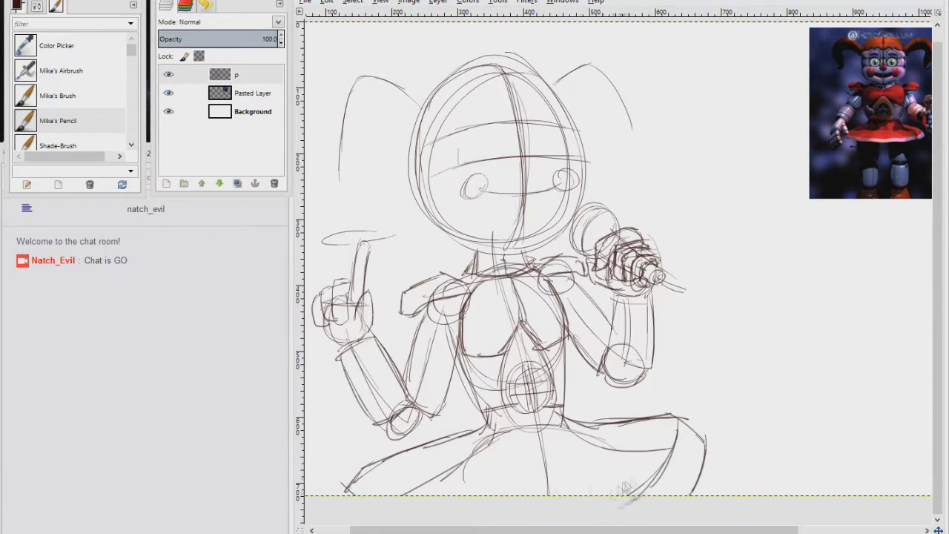
pyautogui.moveTo(511, 423); pyautogui.dragTo(519, 495)
pyautogui.moveTo(555, 418)
pyautogui.mouseDown()
pyautogui.moveTo(652, 469)
pyautogui.moveTo(693, 474)
pyautogui.mouseUp()
pyautogui.moveTo(549, 429); pyautogui.dragTo(643, 497)
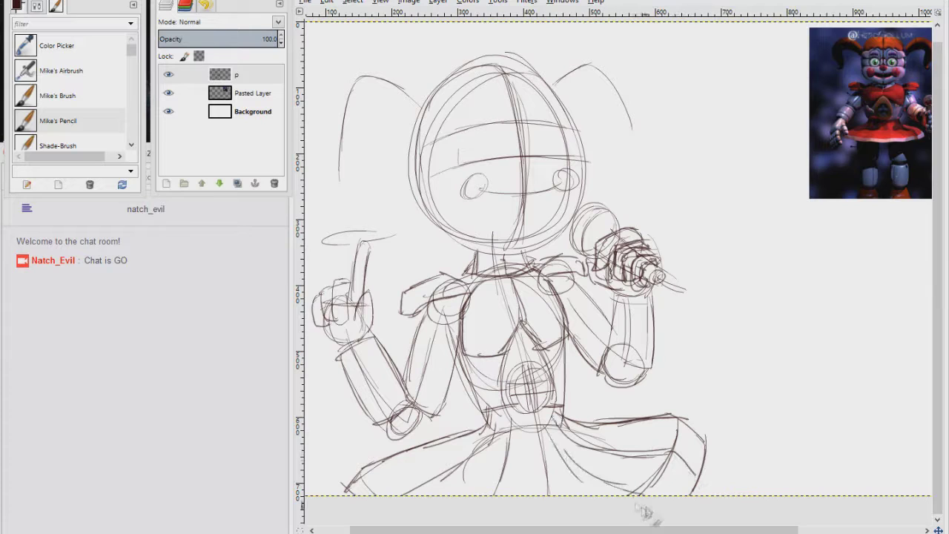
# Sketch the robot's eyes with pupils and brows, and the round nose
pyautogui.moveTo(489, 127)
pyautogui.mouseDown()
pyautogui.moveTo(475, 153)
pyautogui.moveTo(503, 152)
pyautogui.mouseUp()
pyautogui.moveTo(549, 124)
pyautogui.mouseDown()
pyautogui.moveTo(535, 153)
pyautogui.moveTo(563, 154)
pyautogui.mouseUp()
pyautogui.moveTo(491, 104); pyautogui.dragTo(482, 140)
pyautogui.moveTo(550, 125); pyautogui.dragTo(538, 153)
pyautogui.moveTo(483, 132)
pyautogui.mouseDown()
pyautogui.moveTo(489, 151)
pyautogui.moveTo(524, 172)
pyautogui.mouseUp()
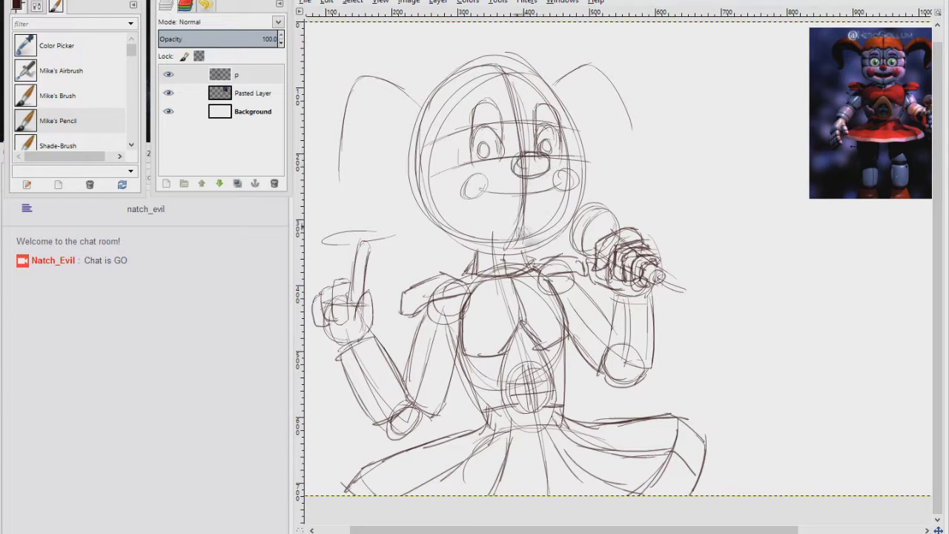
# Draw the wide smile between the cheeks and the faceplate seam on both sides of the nose
pyautogui.moveTo(507, 217); pyautogui.dragTo(566, 191)
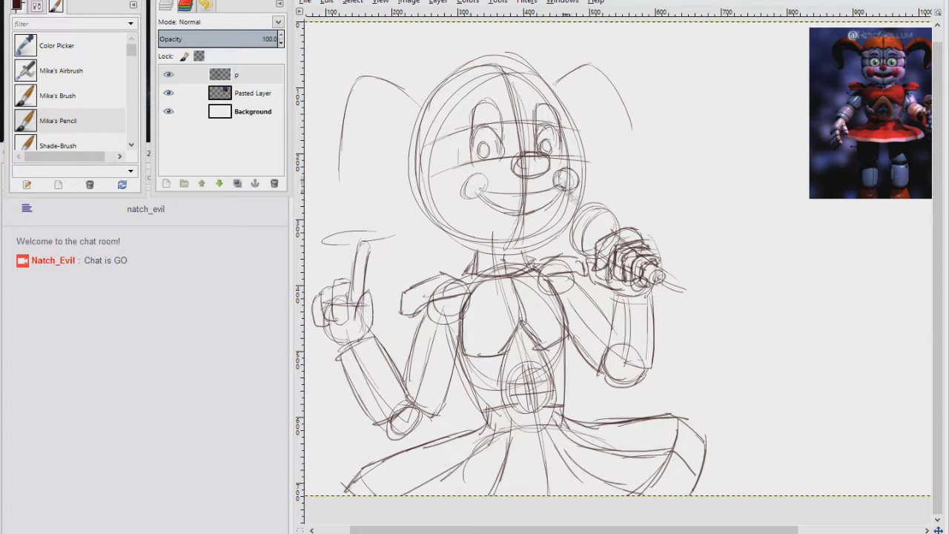
pyautogui.moveTo(507, 158); pyautogui.dragTo(436, 207)
pyautogui.moveTo(550, 156); pyautogui.dragTo(584, 182)
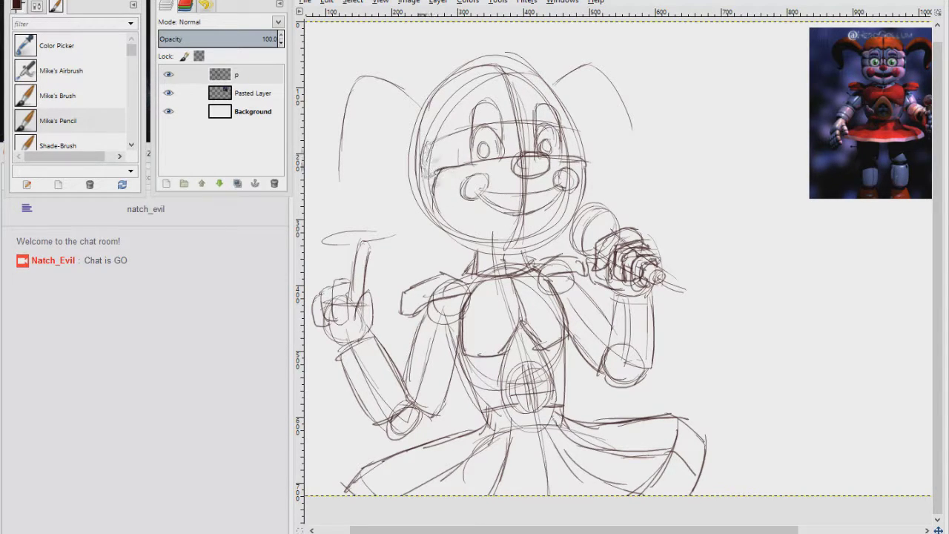
# Sketch the scalloped bangs and the full shape of both pigtails with curled tips
pyautogui.moveTo(545, 94); pyautogui.dragTo(561, 102)
pyautogui.moveTo(504, 60)
pyautogui.mouseDown()
pyautogui.moveTo(561, 99)
pyautogui.moveTo(428, 109)
pyautogui.moveTo(342, 85)
pyautogui.moveTo(319, 189)
pyautogui.mouseUp()
pyautogui.moveTo(415, 119)
pyautogui.mouseDown()
pyautogui.moveTo(386, 125)
pyautogui.moveTo(333, 204)
pyautogui.mouseUp()
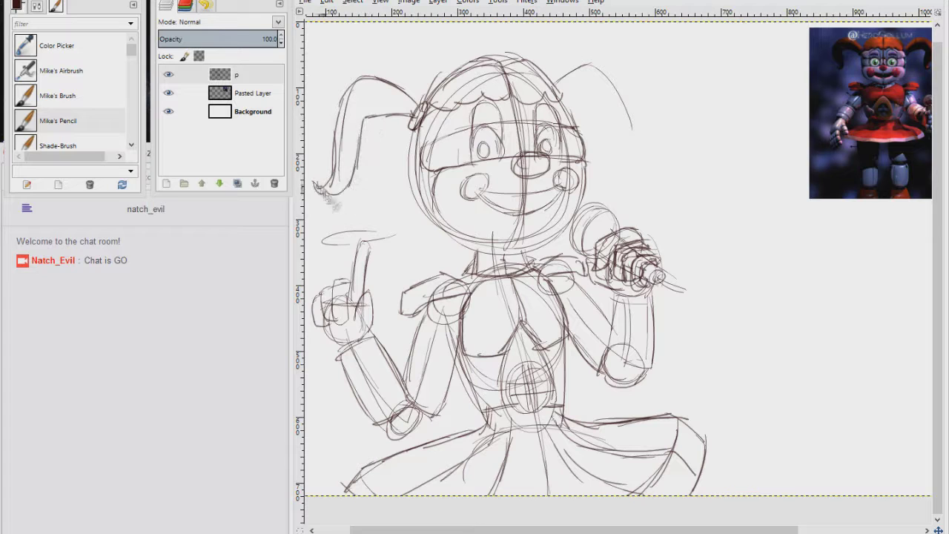
pyautogui.moveTo(563, 104)
pyautogui.mouseDown()
pyautogui.moveTo(611, 151)
pyautogui.moveTo(642, 156)
pyautogui.mouseUp()
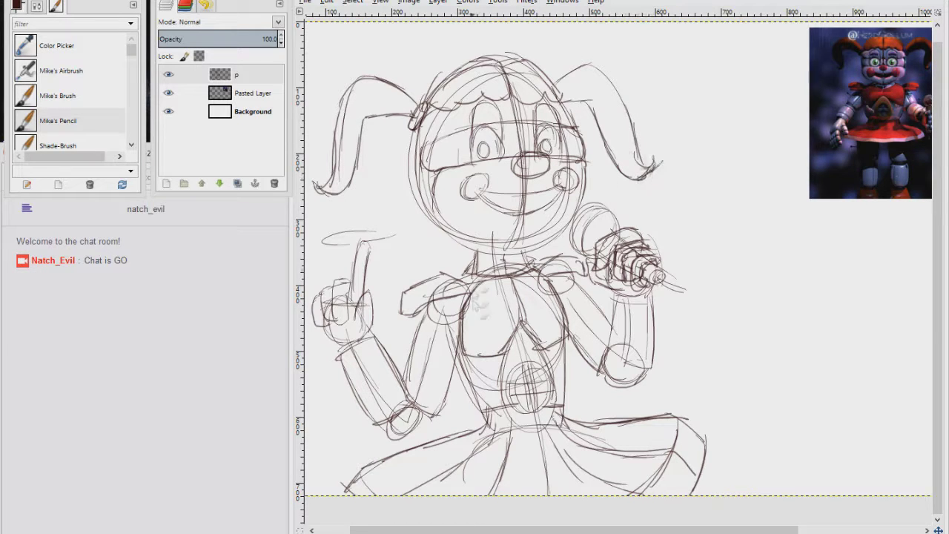
# Add the inner contour lines to the upper arms and the raised forearm
pyautogui.moveTo(435, 315)
pyautogui.mouseDown()
pyautogui.moveTo(412, 401)
pyautogui.moveTo(417, 395)
pyautogui.mouseUp()
pyautogui.moveTo(353, 347); pyautogui.dragTo(391, 425)
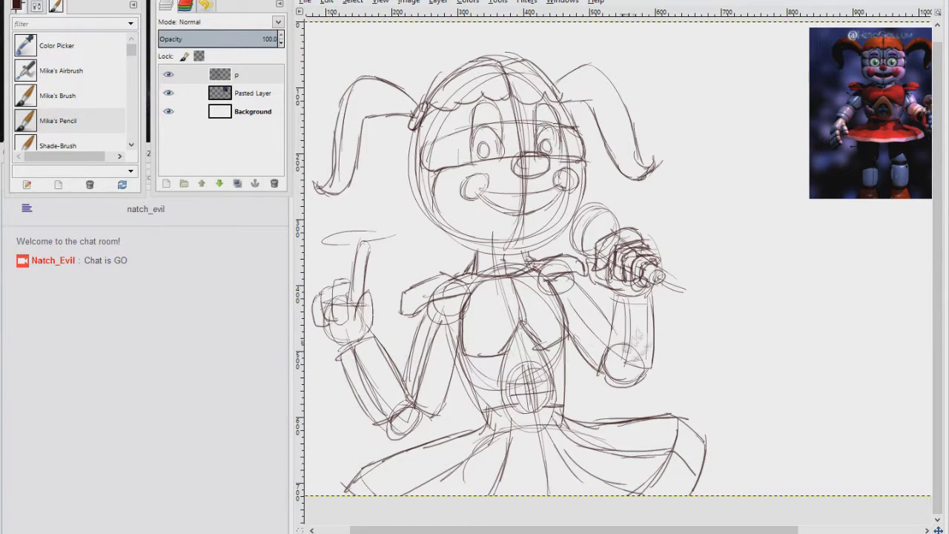
pyautogui.moveTo(568, 297); pyautogui.dragTo(608, 369)
pyautogui.moveTo(563, 292); pyautogui.dragTo(601, 372)
# Darken the pointed belly panel and its round emblem, and refine the waistband and torso sides
pyautogui.moveTo(521, 388)
pyautogui.mouseDown()
pyautogui.moveTo(528, 347)
pyautogui.moveTo(580, 341)
pyautogui.mouseUp()
pyautogui.moveTo(575, 296); pyautogui.dragTo(571, 363)
pyautogui.moveTo(489, 371); pyautogui.dragTo(525, 364)
pyautogui.moveTo(579, 342); pyautogui.dragTo(560, 363)
pyautogui.moveTo(509, 349); pyautogui.dragTo(557, 366)
pyautogui.moveTo(529, 282); pyautogui.dragTo(508, 356)
pyautogui.moveTo(530, 283); pyautogui.dragTo(561, 348)
pyautogui.moveTo(532, 321); pyautogui.dragTo(554, 382)
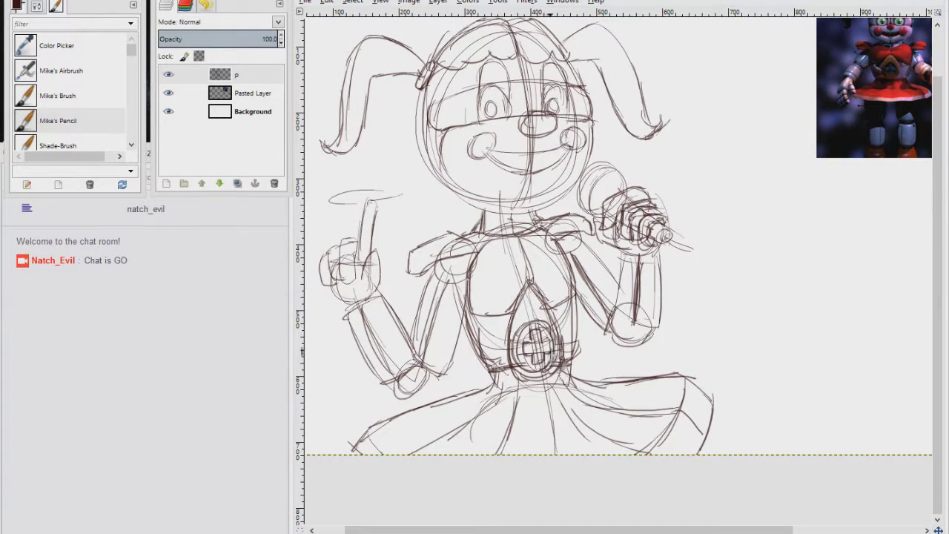
# Sketch eyelashes on both eyes, pointed teeth in the smile, and the faceplate's extended edges at the side of the head
pyautogui.hscroll(5, 667, 237)
pyautogui.hotkey('ctrl', 'v')
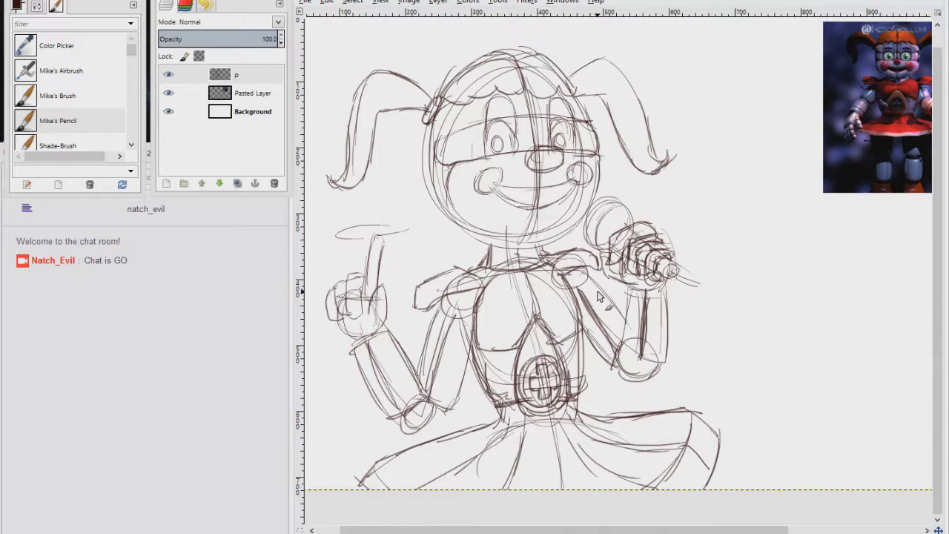
pyautogui.moveTo(429, 120); pyautogui.dragTo(451, 226)
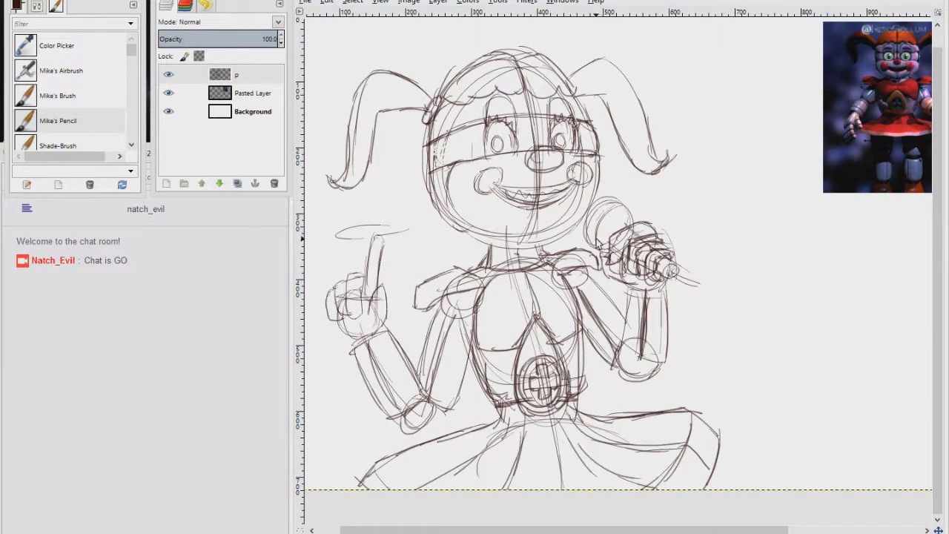
# Save the image as Baby.xcf in the Just Stuff folder inside Scarlet Acres
pyautogui.hotkey('shift', 'ctrl', 'j')
pyautogui.hotkey('ctrl', 's')
pyautogui.click(391, 249)
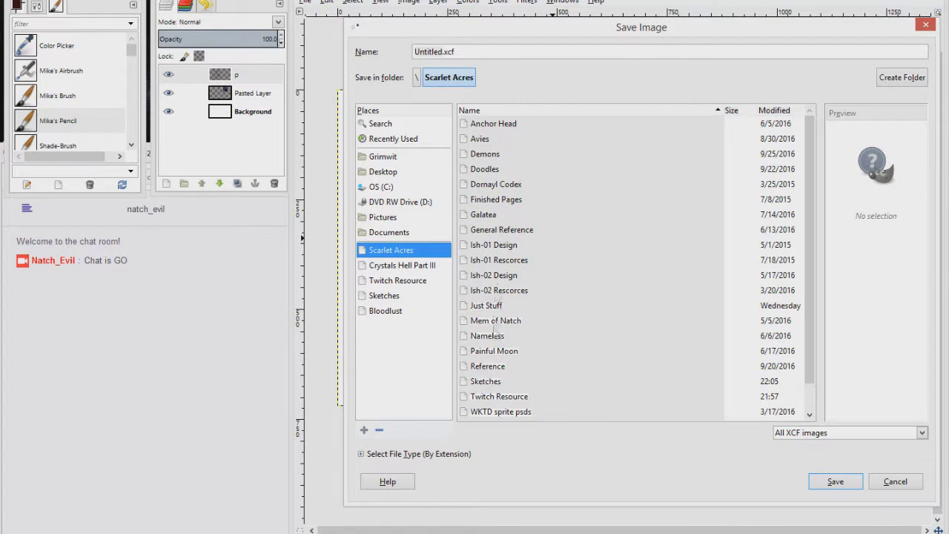
pyautogui.doubleClick(486, 305)
pyautogui.press('Return')
# Add a new layer named i for the inking and lower the opacity of the sketch layer p
pyautogui.click(167, 184)
pyautogui.write('i')
pyautogui.click(185, 278)
pyautogui.click(240, 94)
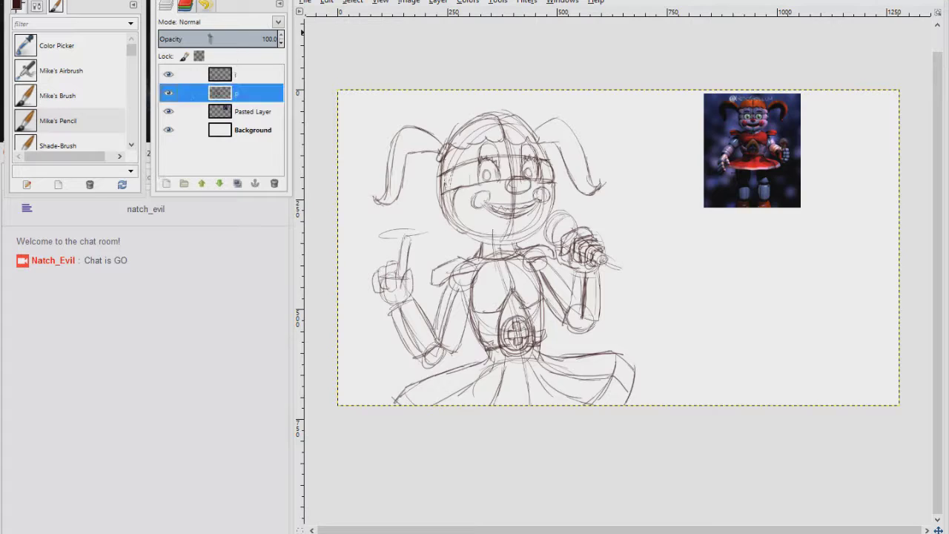
pyautogui.click(203, 37)
# Switch to layer i with Mike's Brush and reset the drawing color to black, undoing the test strokes
pyautogui.click(249, 77)
pyautogui.click(58, 96)
pyautogui.moveTo(671, 227); pyautogui.dragTo(836, 346)
pyautogui.hotkey('ctrl', 'z')
pyautogui.press('d')
pyautogui.moveTo(745, 271); pyautogui.dragTo(838, 323)
pyautogui.hotkey('ctrl', 'z')
# Ink the oval nose and the outline, heavy eyelid and lashes of the right-hand eye
pyautogui.scroll(5, 547, 161)
pyautogui.hscroll(2, 558, 195)
pyautogui.moveTo(613, 244)
pyautogui.mouseDown()
pyautogui.moveTo(541, 280)
pyautogui.moveTo(608, 250)
pyautogui.moveTo(590, 250)
pyautogui.mouseUp()
pyautogui.hscroll(2, 588, 251)
pyautogui.scroll(2, 587, 250)
pyautogui.moveTo(489, 337)
pyautogui.mouseDown()
pyautogui.moveTo(488, 250)
pyautogui.moveTo(595, 222)
pyautogui.moveTo(597, 235)
pyautogui.mouseUp()
pyautogui.moveTo(493, 259)
pyautogui.mouseDown()
pyautogui.moveTo(571, 218)
pyautogui.moveTo(597, 234)
pyautogui.mouseUp()
pyautogui.moveTo(506, 241); pyautogui.dragTo(551, 218)
# Ink the faceplate edge beside the right-hand eye and finish that eye with its iris and crosshair pupil
pyautogui.moveTo(573, 218)
pyautogui.mouseDown()
pyautogui.moveTo(583, 217)
pyautogui.moveTo(608, 355)
pyautogui.moveTo(678, 363)
pyautogui.mouseUp()
pyautogui.moveTo(601, 230)
pyautogui.mouseDown()
pyautogui.moveTo(686, 357)
pyautogui.moveTo(685, 372)
pyautogui.mouseUp()
pyautogui.moveTo(520, 241)
pyautogui.mouseDown()
pyautogui.moveTo(591, 352)
pyautogui.moveTo(538, 235)
pyautogui.moveTo(499, 257)
pyautogui.mouseUp()
pyautogui.moveTo(566, 231)
pyautogui.mouseDown()
pyautogui.moveTo(586, 237)
pyautogui.moveTo(597, 344)
pyautogui.mouseUp()
pyautogui.moveTo(513, 337)
pyautogui.mouseDown()
pyautogui.moveTo(561, 326)
pyautogui.moveTo(545, 346)
pyautogui.mouseUp()
pyautogui.moveTo(523, 298); pyautogui.dragTo(535, 295)
pyautogui.hotkey('ctrl', 'z')
pyautogui.moveTo(675, 312); pyautogui.dragTo(899, 328)
# Ink the faceplate line between the eyes and the left-hand eye's outline, eyelid and lashes
pyautogui.moveTo(586, 230); pyautogui.dragTo(748, 226)
pyautogui.moveTo(516, 152); pyautogui.dragTo(454, 391)
pyautogui.moveTo(515, 152)
pyautogui.mouseDown()
pyautogui.moveTo(585, 252)
pyautogui.moveTo(582, 378)
pyautogui.mouseUp()
pyautogui.moveTo(463, 295)
pyautogui.mouseDown()
pyautogui.moveTo(473, 280)
pyautogui.moveTo(593, 293)
pyautogui.mouseUp()
pyautogui.moveTo(505, 243); pyautogui.dragTo(511, 228)
pyautogui.moveTo(511, 229); pyautogui.dragTo(526, 244)
pyautogui.moveTo(560, 257)
pyautogui.mouseDown()
pyautogui.moveTo(570, 244)
pyautogui.moveTo(572, 268)
pyautogui.mouseUp()
pyautogui.moveTo(473, 242)
pyautogui.mouseDown()
pyautogui.moveTo(483, 257)
pyautogui.moveTo(458, 345)
pyautogui.mouseUp()
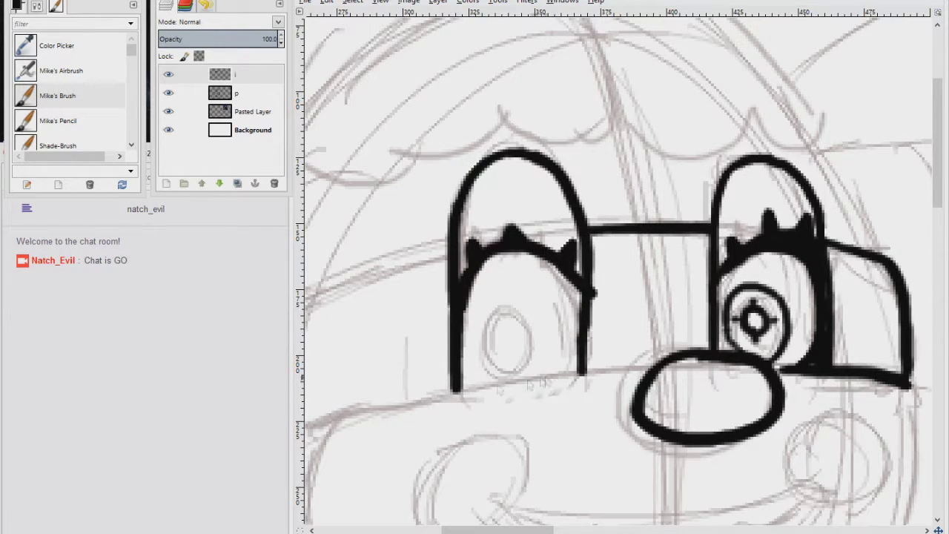
# Ink the faceplate's lower seam up to the nose and the left-hand eye's thick side, iris and crosshair pupil
pyautogui.moveTo(396, 409); pyautogui.dragTo(658, 370)
pyautogui.moveTo(541, 256)
pyautogui.mouseDown()
pyautogui.moveTo(578, 340)
pyautogui.moveTo(575, 372)
pyautogui.mouseUp()
pyautogui.moveTo(577, 286); pyautogui.dragTo(575, 317)
pyautogui.moveTo(505, 307); pyautogui.dragTo(510, 375)
pyautogui.moveTo(511, 323)
pyautogui.mouseDown()
pyautogui.moveTo(497, 343)
pyautogui.moveTo(508, 351)
pyautogui.mouseUp()
pyautogui.moveTo(507, 317); pyautogui.dragTo(507, 326)
pyautogui.moveTo(485, 343); pyautogui.dragTo(530, 338)
# Ink the faceplate's upper edge, outer edge and curved lower seam beside the left-hand eye
pyautogui.moveTo(588, 255); pyautogui.dragTo(756, 179)
pyautogui.moveTo(399, 266); pyautogui.dragTo(622, 176)
pyautogui.scroll(-2, 622, 178)
pyautogui.moveTo(394, 191); pyautogui.dragTo(402, 296)
pyautogui.moveTo(586, 244); pyautogui.dragTo(485, 284)
pyautogui.moveTo(407, 299); pyautogui.dragTo(488, 272)
pyautogui.moveTo(489, 332)
pyautogui.mouseDown()
pyautogui.moveTo(371, 217)
pyautogui.moveTo(411, 366)
pyautogui.mouseUp()
pyautogui.moveTo(410, 378); pyautogui.dragTo(563, 389)
# Ink the left side of the face outline below the faceplate toward the chin
pyautogui.moveTo(443, 203); pyautogui.dragTo(532, 374)
pyautogui.moveTo(487, 328)
pyautogui.mouseDown()
pyautogui.moveTo(535, 380)
pyautogui.moveTo(861, 453)
pyautogui.mouseUp()
pyautogui.moveTo(542, 344); pyautogui.dragTo(591, 406)
pyautogui.moveTo(613, 259); pyautogui.dragTo(305, 278)
pyautogui.moveTo(653, 30); pyautogui.dragTo(318, 293)
pyautogui.scroll(-2, 319, 289)
pyautogui.moveTo(710, 301)
pyautogui.mouseDown()
pyautogui.moveTo(565, 299)
pyautogui.moveTo(464, 324)
pyautogui.moveTo(879, 196)
pyautogui.mouseUp()
pyautogui.scroll(1, 438, 298)
pyautogui.scroll(1, 438, 298)
pyautogui.moveTo(438, 298); pyautogui.dragTo(510, 451)
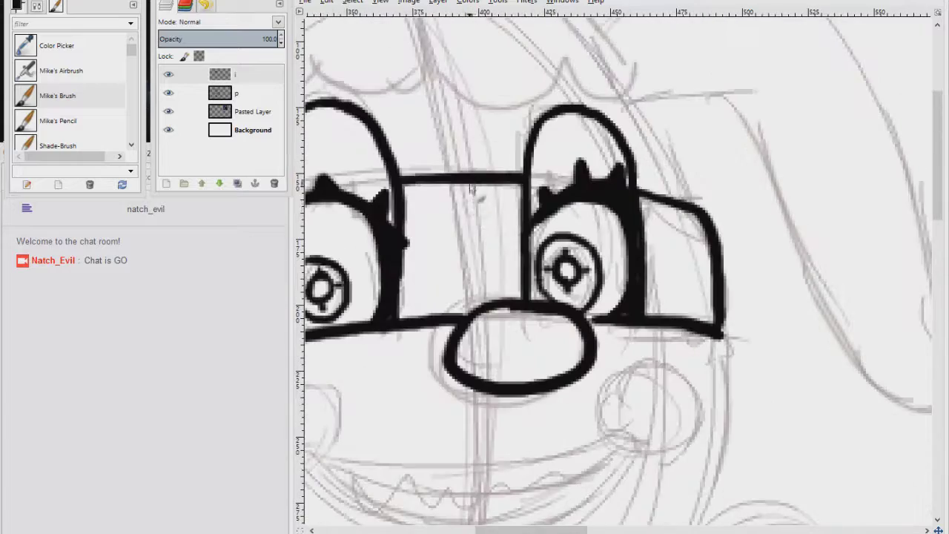
# Ink the center seam of the face and the right side of the jaw outline down to the chin
pyautogui.moveTo(469, 186); pyautogui.dragTo(489, 300)
pyautogui.moveTo(489, 300); pyautogui.dragTo(563, 67)
pyautogui.moveTo(577, 164)
pyautogui.mouseDown()
pyautogui.moveTo(572, 236)
pyautogui.moveTo(523, 427)
pyautogui.mouseUp()
pyautogui.moveTo(797, 110)
pyautogui.mouseDown()
pyautogui.moveTo(749, 252)
pyautogui.moveTo(519, 436)
pyautogui.mouseUp()
pyautogui.moveTo(738, 135)
pyautogui.mouseDown()
pyautogui.moveTo(768, 152)
pyautogui.moveTo(738, 137)
pyautogui.mouseUp()
# Ink the round cheeks and the open smile between them, filling the inside of the mouth black
pyautogui.moveTo(401, 178); pyautogui.dragTo(602, 205)
pyautogui.moveTo(590, 179)
pyautogui.mouseDown()
pyautogui.moveTo(492, 237)
pyautogui.moveTo(589, 179)
pyautogui.mouseUp()
pyautogui.moveTo(616, 269)
pyautogui.mouseDown()
pyautogui.moveTo(435, 259)
pyautogui.moveTo(701, 236)
pyautogui.mouseUp()
pyautogui.moveTo(441, 246)
pyautogui.mouseDown()
pyautogui.moveTo(584, 252)
pyautogui.moveTo(697, 226)
pyautogui.moveTo(552, 359)
pyautogui.moveTo(699, 241)
pyautogui.mouseUp()
pyautogui.moveTo(434, 260)
pyautogui.mouseDown()
pyautogui.moveTo(453, 284)
pyautogui.moveTo(658, 279)
pyautogui.mouseUp()
pyautogui.moveTo(620, 294)
pyautogui.mouseDown()
pyautogui.moveTo(536, 290)
pyautogui.moveTo(447, 271)
pyautogui.moveTo(589, 300)
pyautogui.mouseUp()
# Ink the hair's center parting, its left half with scalloped bangs, and the left hair tie
pyautogui.scroll(5, 590, 301)
pyautogui.moveTo(580, 332); pyautogui.dragTo(548, 234)
pyautogui.moveTo(488, 86); pyautogui.dragTo(545, 250)
pyautogui.hscroll(-3, 548, 249)
pyautogui.moveTo(680, 240); pyautogui.dragTo(347, 298)
pyautogui.moveTo(628, 80)
pyautogui.mouseDown()
pyautogui.moveTo(413, 153)
pyautogui.moveTo(331, 233)
pyautogui.mouseUp()
pyautogui.hscroll(-5, 333, 236)
pyautogui.moveTo(530, 163)
pyautogui.mouseDown()
pyautogui.moveTo(568, 179)
pyautogui.moveTo(528, 175)
pyautogui.mouseUp()
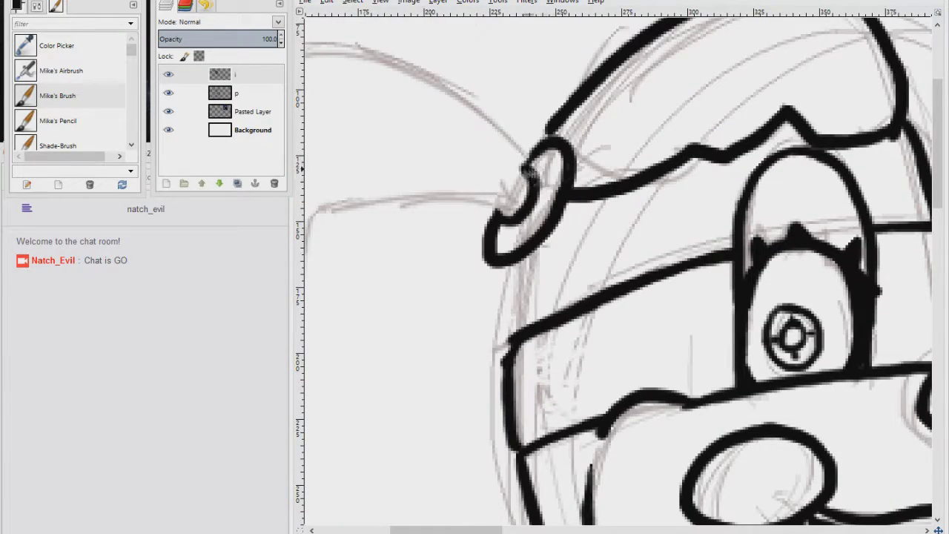
# Ink the right half of the hair with its scalloped bangs and the temple line beneath it
pyautogui.hscroll(5, 513, 287)
pyautogui.moveTo(495, 120); pyautogui.dragTo(765, 260)
pyautogui.moveTo(553, 251); pyautogui.dragTo(758, 277)
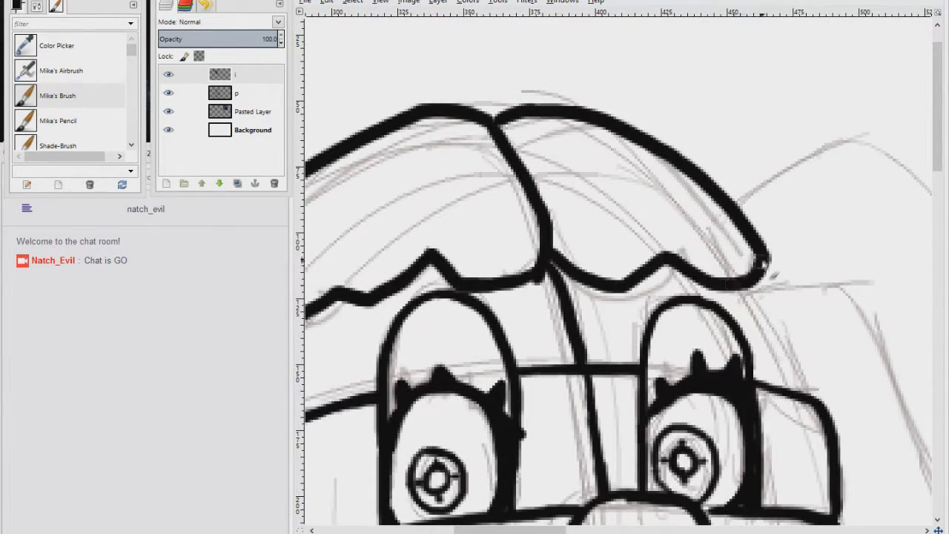
pyautogui.hscroll(4, 756, 277)
pyautogui.moveTo(512, 131); pyautogui.dragTo(571, 229)
# Ink the right pigtail with its curled tip
pyautogui.hscroll(5, 615, 266)
pyautogui.scroll(2, 615, 267)
pyautogui.moveTo(370, 177); pyautogui.dragTo(480, 167)
pyautogui.moveTo(348, 86)
pyautogui.mouseDown()
pyautogui.moveTo(656, 391)
pyautogui.moveTo(738, 397)
pyautogui.mouseUp()
pyautogui.moveTo(474, 168); pyautogui.dragTo(511, 278)
pyautogui.moveTo(498, 241)
pyautogui.mouseDown()
pyautogui.moveTo(743, 404)
pyautogui.moveTo(731, 423)
pyautogui.moveTo(744, 406)
pyautogui.mouseUp()
# Ink the left pigtail from the hair tie down to its curled tip
pyautogui.hscroll(-10, 695, 223)
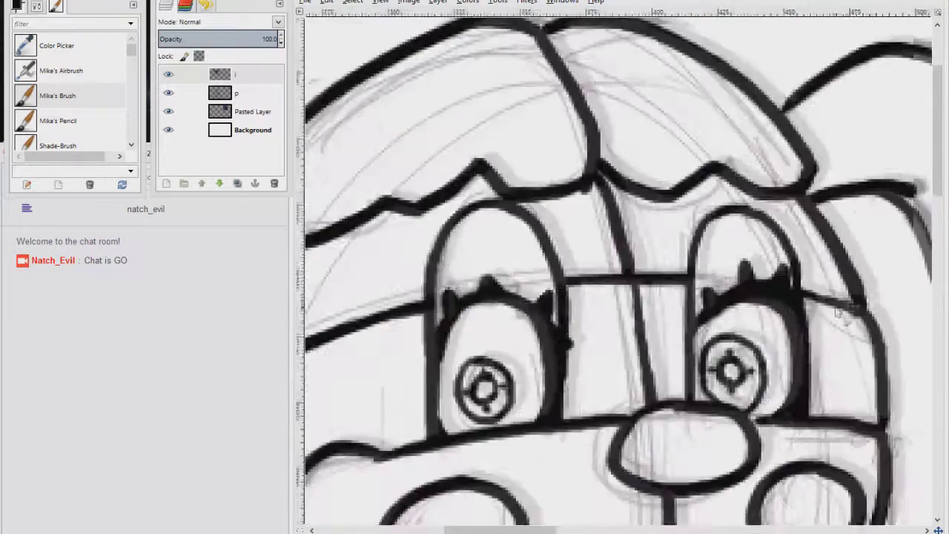
pyautogui.moveTo(694, 200)
pyautogui.mouseDown()
pyautogui.moveTo(479, 113)
pyautogui.moveTo(372, 387)
pyautogui.mouseUp()
pyautogui.moveTo(372, 387); pyautogui.dragTo(514, 190)
pyautogui.moveTo(517, 185); pyautogui.dragTo(437, 303)
pyautogui.moveTo(823, 53)
pyautogui.mouseDown()
pyautogui.moveTo(404, 442)
pyautogui.moveTo(350, 404)
pyautogui.mouseUp()
pyautogui.hscroll(8, 619, 267)
pyautogui.scroll(-4, 619, 267)
pyautogui.scroll(-3, 633, 391)
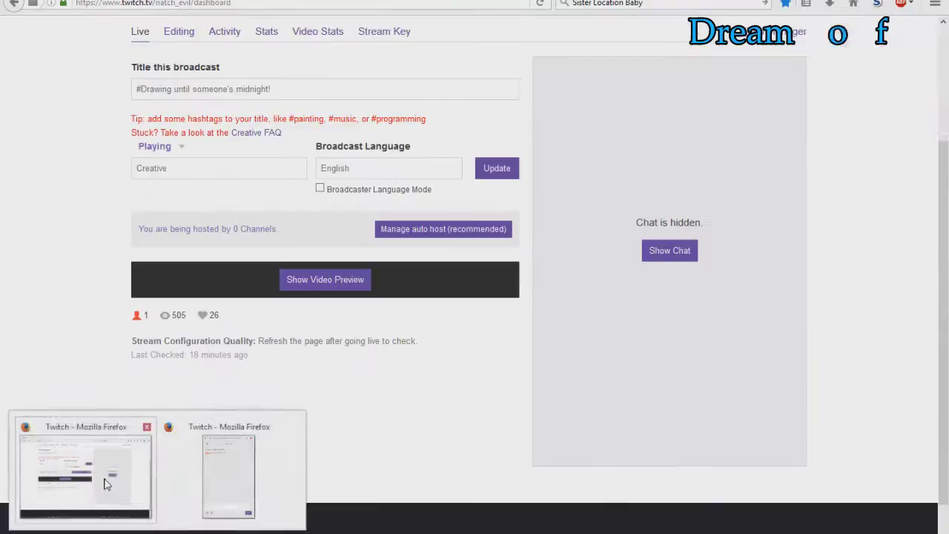
# Switch to Firefox and search the web for "pixie the clown" in a new tab
pyautogui.click(106, 482)
pyautogui.hotkey('ctrl', 't')
pyautogui.click(615, 3)
pyautogui.write('pixie the clown')
pyautogui.press('Return')
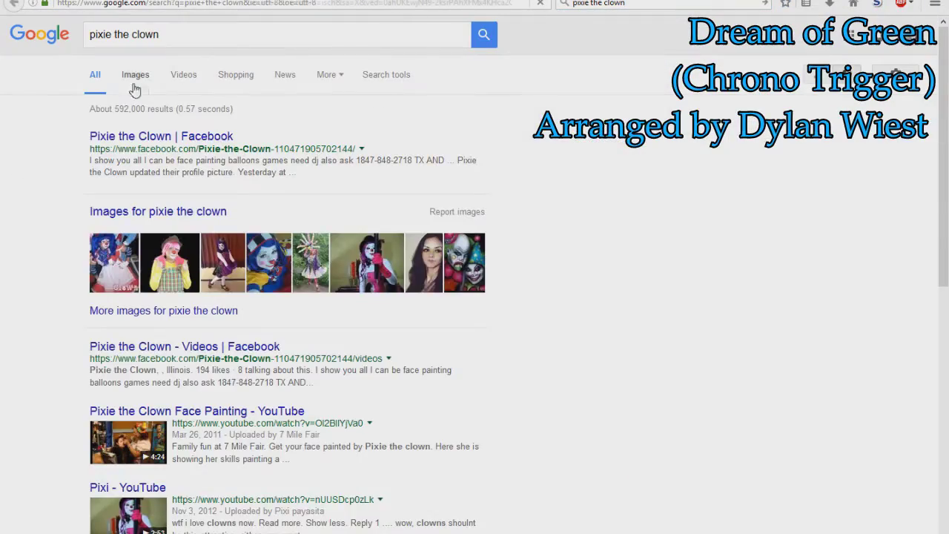
# Copy the photo of the blue-haired clown from the image results and close the search tab
pyautogui.click(134, 76)
pyautogui.click(845, 171)
pyautogui.rightClick(324, 308)
pyautogui.click(394, 175)
pyautogui.hotkey('ctrl', 'w')
# Switch back to GIMP, paste the clown photo beside the character and scale it to 505 × 379 px
pyautogui.hotkey('alt', 'Tab')
pyautogui.hotkey('ctrl', 'v')
pyautogui.moveTo(621, 303); pyautogui.dragTo(717, 258)
pyautogui.hotkey('shift', 't')
pyautogui.click(713, 259)
pyautogui.moveTo(640, 300); pyautogui.dragTo(657, 287)
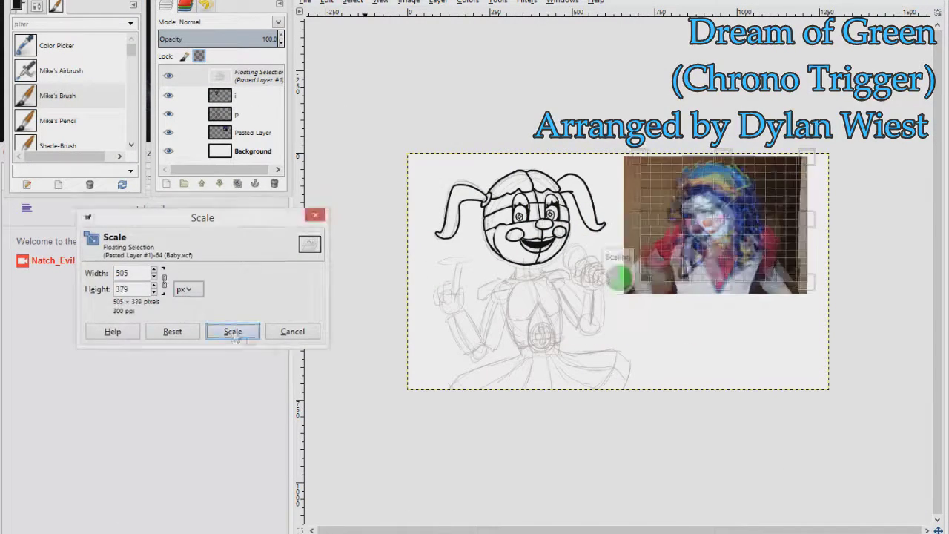
pyautogui.click(233, 333)
# Shift the photo toward the character and turn it into its own layer beneath the sketch layer p
pyautogui.moveTo(704, 235); pyautogui.dragTo(688, 234)
pyautogui.click(167, 184)
pyautogui.moveTo(252, 77); pyautogui.dragTo(255, 121)
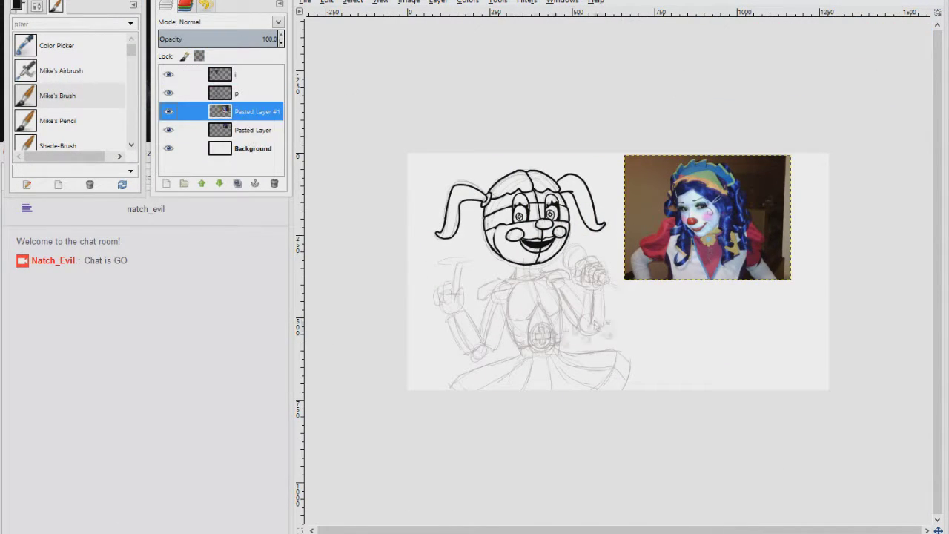
# Return to layer i and ink the neck and shoulder collar below the head
pyautogui.scroll(5, 537, 239)
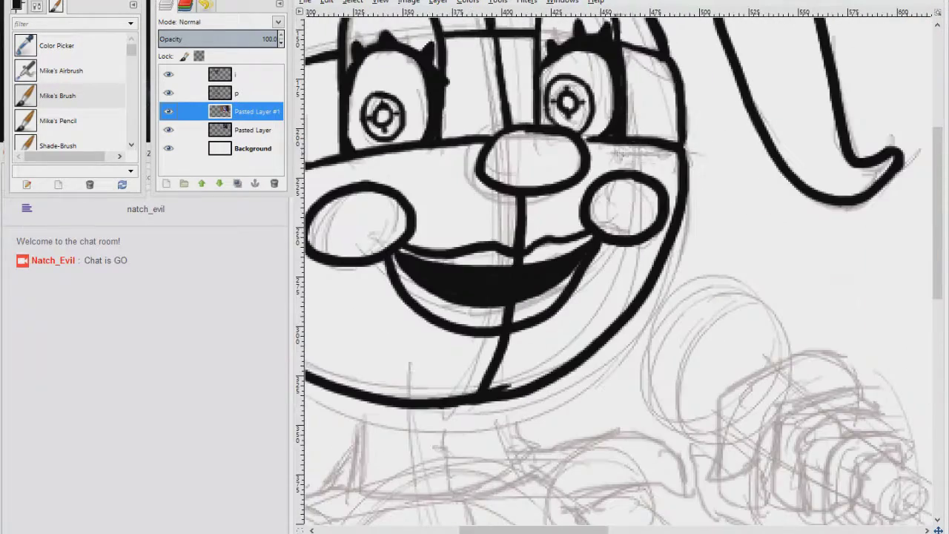
pyautogui.click(250, 91)
pyautogui.click(245, 74)
pyautogui.moveTo(667, 143)
pyautogui.mouseDown()
pyautogui.moveTo(618, 145)
pyautogui.moveTo(677, 160)
pyautogui.moveTo(590, 141)
pyautogui.mouseUp()
pyautogui.moveTo(474, 192); pyautogui.dragTo(665, 195)
pyautogui.moveTo(548, 164); pyautogui.dragTo(466, 182)
pyautogui.moveTo(537, 157)
pyautogui.mouseDown()
pyautogui.moveTo(455, 172)
pyautogui.moveTo(436, 189)
pyautogui.mouseUp()
pyautogui.moveTo(439, 185); pyautogui.dragTo(423, 200)
# Ink the two chest panels and the pointed top of the belly panel between them
pyautogui.moveTo(801, 511)
pyautogui.mouseDown()
pyautogui.moveTo(726, 313)
pyautogui.moveTo(659, 197)
pyautogui.moveTo(669, 211)
pyautogui.mouseUp()
pyautogui.moveTo(606, 175)
pyautogui.mouseDown()
pyautogui.moveTo(677, 272)
pyautogui.moveTo(695, 376)
pyautogui.mouseUp()
pyautogui.moveTo(621, 419); pyautogui.dragTo(696, 377)
pyautogui.moveTo(600, 254); pyautogui.dragTo(680, 265)
pyautogui.moveTo(613, 219)
pyautogui.mouseDown()
pyautogui.moveTo(687, 187)
pyautogui.moveTo(637, 346)
pyautogui.moveTo(497, 210)
pyautogui.moveTo(505, 72)
pyautogui.mouseUp()
pyautogui.moveTo(509, 68); pyautogui.dragTo(459, 195)
pyautogui.moveTo(456, 174)
pyautogui.mouseDown()
pyautogui.moveTo(461, 295)
pyautogui.moveTo(593, 299)
pyautogui.mouseUp()
pyautogui.moveTo(642, 211); pyautogui.dragTo(591, 300)
pyautogui.moveTo(646, 209); pyautogui.dragTo(703, 291)
# Ink the teardrop belly panel and its round emblem containing a directional cross with four small arrows
pyautogui.scroll(-4, 593, 267)
pyautogui.moveTo(596, 122)
pyautogui.mouseDown()
pyautogui.moveTo(574, 237)
pyautogui.moveTo(660, 359)
pyautogui.moveTo(708, 345)
pyautogui.mouseUp()
pyautogui.moveTo(693, 126)
pyautogui.mouseDown()
pyautogui.moveTo(734, 241)
pyautogui.moveTo(732, 304)
pyautogui.moveTo(676, 361)
pyautogui.mouseUp()
pyautogui.moveTo(665, 171)
pyautogui.mouseDown()
pyautogui.moveTo(598, 236)
pyautogui.moveTo(690, 315)
pyautogui.moveTo(720, 223)
pyautogui.moveTo(606, 199)
pyautogui.moveTo(596, 236)
pyautogui.moveTo(667, 324)
pyautogui.moveTo(720, 263)
pyautogui.moveTo(649, 325)
pyautogui.mouseUp()
pyautogui.hotkey('ctrl', 'z')
pyautogui.hotkey('ctrl', 'z')
pyautogui.moveTo(645, 228)
pyautogui.mouseDown()
pyautogui.moveTo(698, 219)
pyautogui.moveTo(691, 267)
pyautogui.moveTo(651, 295)
pyautogui.moveTo(667, 218)
pyautogui.mouseUp()
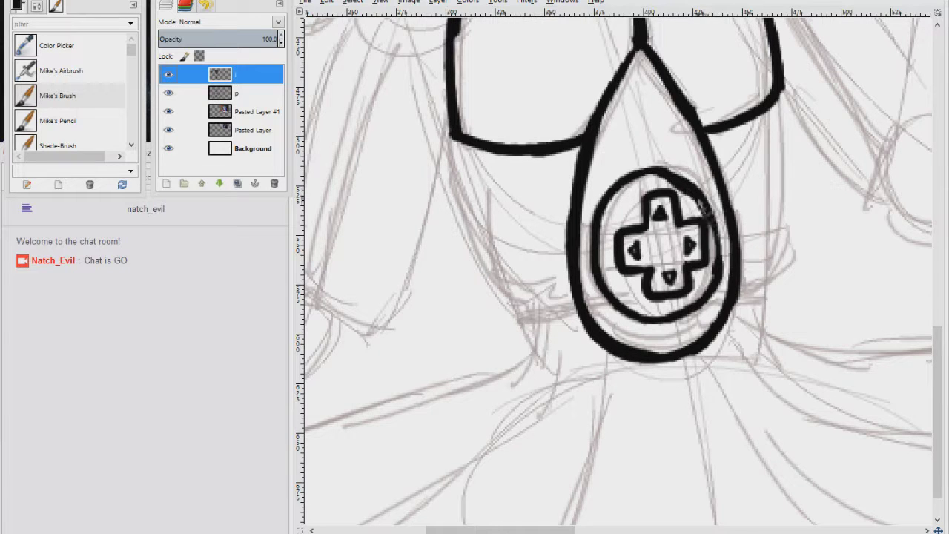
# Ink the curled fingers gripping the microphone, the end of its handle and the thin antenna with a rounded tip
pyautogui.moveTo(706, 211)
pyautogui.mouseDown()
pyautogui.moveTo(710, 279)
pyautogui.moveTo(667, 317)
pyautogui.mouseUp()
pyautogui.moveTo(676, 157)
pyautogui.mouseDown()
pyautogui.moveTo(719, 156)
pyautogui.moveTo(845, 348)
pyautogui.mouseUp()
pyautogui.moveTo(665, 103)
pyautogui.mouseDown()
pyautogui.moveTo(475, 121)
pyautogui.moveTo(444, 189)
pyautogui.moveTo(628, 160)
pyautogui.mouseUp()
pyautogui.moveTo(874, 141)
pyautogui.mouseDown()
pyautogui.moveTo(833, 148)
pyautogui.moveTo(478, 344)
pyautogui.moveTo(337, 299)
pyautogui.mouseUp()
pyautogui.moveTo(689, 243); pyautogui.dragTo(662, 282)
pyautogui.moveTo(685, 264); pyautogui.dragTo(756, 300)
pyautogui.moveTo(757, 302); pyautogui.dragTo(759, 291)
pyautogui.moveTo(733, 246)
pyautogui.mouseDown()
pyautogui.moveTo(780, 291)
pyautogui.moveTo(658, 295)
pyautogui.moveTo(678, 327)
pyautogui.moveTo(734, 310)
pyautogui.mouseUp()
pyautogui.moveTo(717, 223)
pyautogui.mouseDown()
pyautogui.moveTo(624, 252)
pyautogui.moveTo(632, 323)
pyautogui.mouseUp()
pyautogui.moveTo(667, 226); pyautogui.dragTo(643, 288)
pyautogui.moveTo(704, 218); pyautogui.dragTo(593, 302)
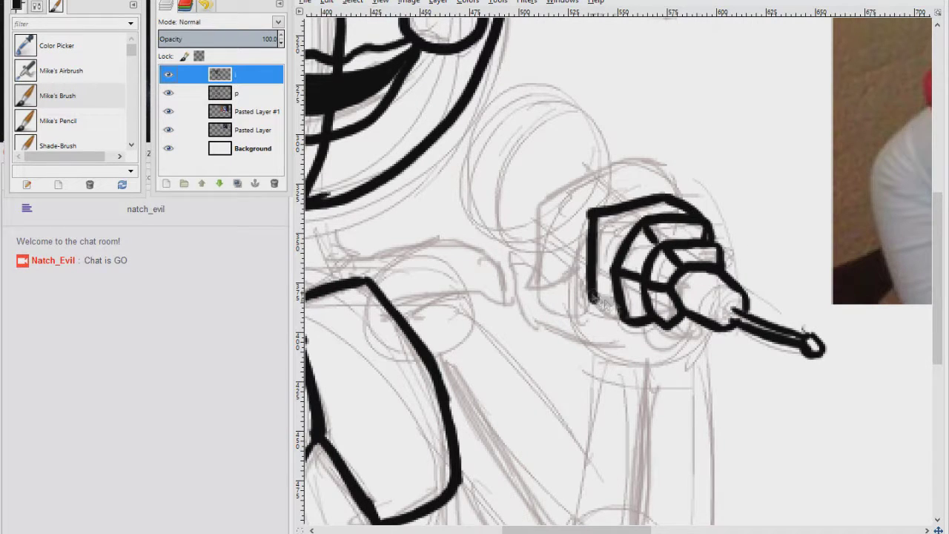
# Ink the back of the gripping hand, the thumb and the near part of the microphone head
pyautogui.moveTo(673, 198)
pyautogui.mouseDown()
pyautogui.moveTo(605, 168)
pyautogui.moveTo(543, 202)
pyautogui.mouseUp()
pyautogui.moveTo(545, 199); pyautogui.dragTo(572, 224)
pyautogui.moveTo(634, 232); pyautogui.dragTo(716, 295)
pyautogui.moveTo(667, 175)
pyautogui.mouseDown()
pyautogui.moveTo(585, 258)
pyautogui.moveTo(585, 303)
pyautogui.mouseUp()
pyautogui.moveTo(666, 175); pyautogui.dragTo(692, 227)
pyautogui.moveTo(585, 300); pyautogui.dragTo(615, 303)
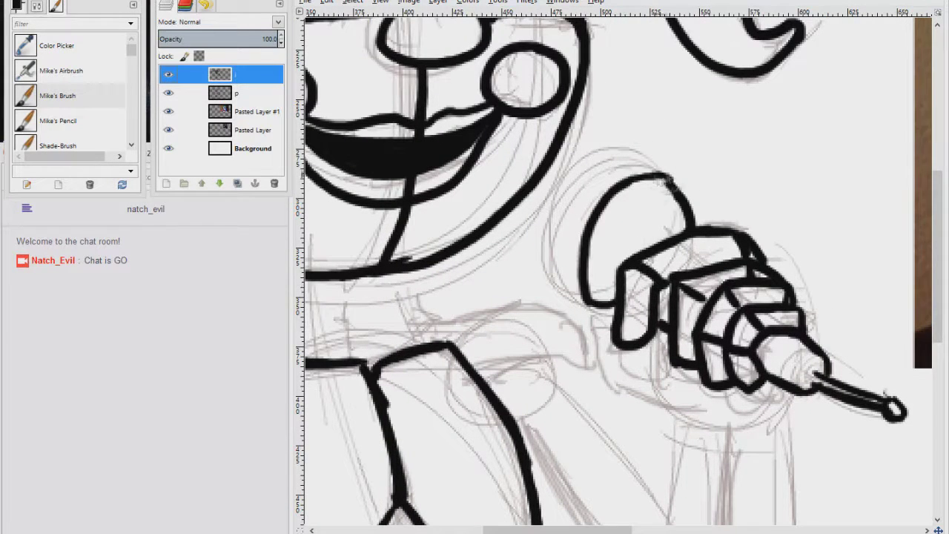
# Ink the outer curve of the microphone head and hatch the rim with short strokes
pyautogui.moveTo(666, 173); pyautogui.dragTo(588, 301)
pyautogui.moveTo(565, 222)
pyautogui.mouseDown()
pyautogui.moveTo(579, 281)
pyautogui.moveTo(584, 259)
pyautogui.mouseUp()
pyautogui.moveTo(576, 195); pyautogui.dragTo(587, 233)
pyautogui.moveTo(582, 185); pyautogui.dragTo(593, 215)
pyautogui.moveTo(593, 176); pyautogui.dragTo(597, 203)
pyautogui.moveTo(604, 170); pyautogui.dragTo(608, 193)
pyautogui.moveTo(614, 167); pyautogui.dragTo(617, 184)
pyautogui.moveTo(624, 166); pyautogui.dragTo(630, 181)
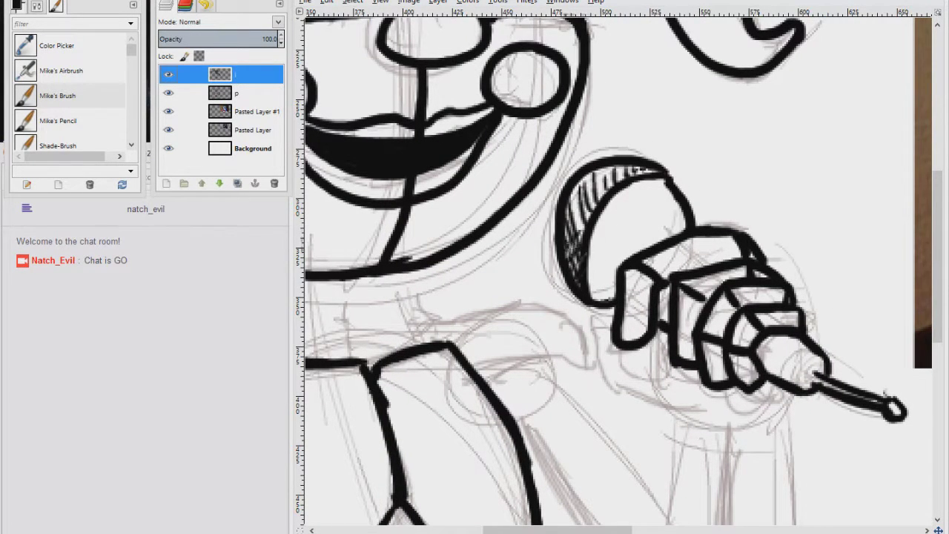
# Cover the microphone head with curved crosshatching to form its mesh grille
pyautogui.moveTo(569, 223); pyautogui.dragTo(634, 169)
pyautogui.moveTo(606, 231); pyautogui.dragTo(642, 241)
pyautogui.moveTo(622, 192); pyautogui.dragTo(665, 224)
pyautogui.moveTo(594, 244); pyautogui.dragTo(635, 255)
pyautogui.moveTo(615, 202); pyautogui.dragTo(652, 230)
pyautogui.moveTo(650, 185); pyautogui.dragTo(677, 223)
pyautogui.moveTo(604, 216)
pyautogui.mouseDown()
pyautogui.moveTo(642, 234)
pyautogui.moveTo(638, 252)
pyautogui.mouseUp()
pyautogui.moveTo(638, 185); pyautogui.dragTo(697, 236)
pyautogui.moveTo(623, 222); pyautogui.dragTo(659, 252)
pyautogui.moveTo(656, 204); pyautogui.dragTo(696, 236)
pyautogui.moveTo(607, 256); pyautogui.dragTo(622, 294)
pyautogui.moveTo(631, 219); pyautogui.dragTo(680, 259)
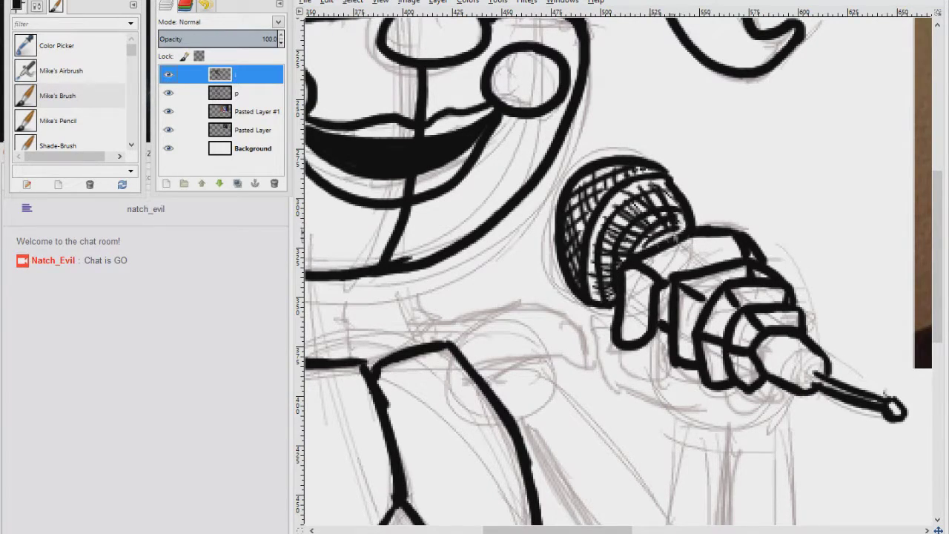
# Ink the sleeve on the raised-finger arm's shoulder and the segmented neck with its ring collar
pyautogui.moveTo(474, 311)
pyautogui.mouseDown()
pyautogui.moveTo(692, 249)
pyautogui.moveTo(744, 208)
pyautogui.mouseUp()
pyautogui.moveTo(532, 164); pyautogui.dragTo(526, 259)
pyautogui.scroll(-3, 683, 224)
pyautogui.moveTo(661, 169)
pyautogui.mouseDown()
pyautogui.moveTo(706, 239)
pyautogui.moveTo(654, 318)
pyautogui.mouseUp()
pyautogui.scroll(-1, 682, 225)
pyautogui.scroll(3, 734, 225)
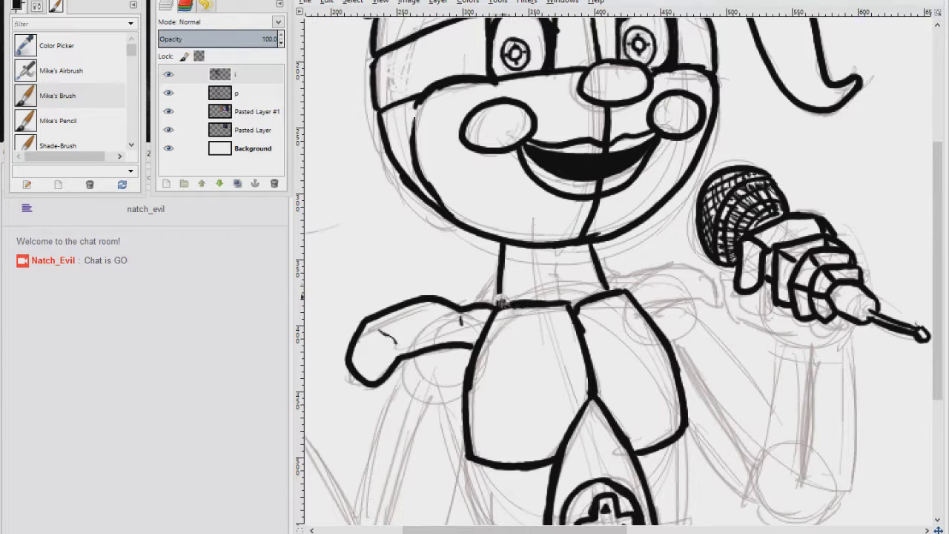
pyautogui.moveTo(499, 284); pyautogui.dragTo(603, 272)
pyautogui.moveTo(498, 270)
pyautogui.mouseDown()
pyautogui.moveTo(492, 288)
pyautogui.moveTo(615, 270)
pyautogui.mouseUp()
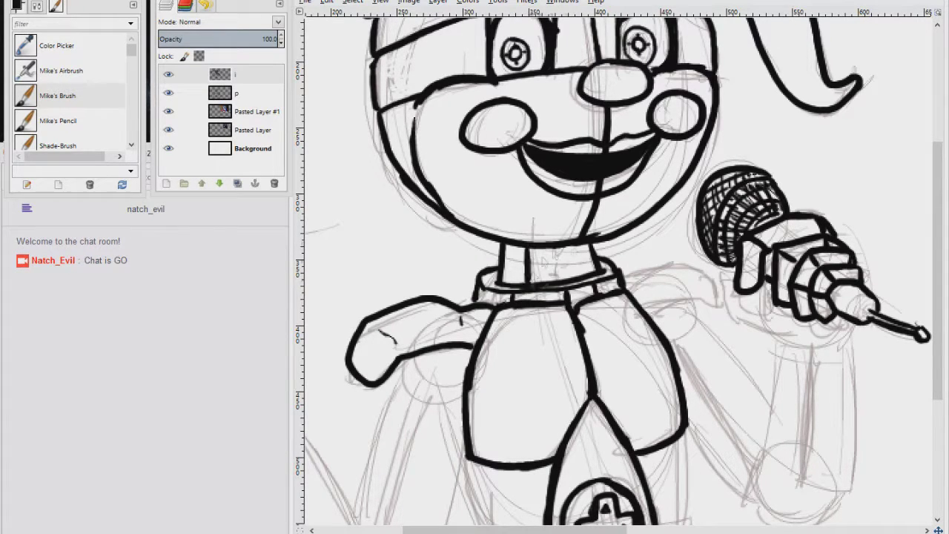
# Ink the raised arm's forearm with its lengthwise seam, the upper arm and the rounded elbow joint
pyautogui.moveTo(505, 411)
pyautogui.mouseDown()
pyautogui.moveTo(674, 202)
pyautogui.moveTo(565, 171)
pyautogui.mouseUp()
pyautogui.moveTo(397, 257)
pyautogui.mouseDown()
pyautogui.moveTo(467, 225)
pyautogui.moveTo(538, 342)
pyautogui.moveTo(492, 383)
pyautogui.moveTo(535, 343)
pyautogui.mouseUp()
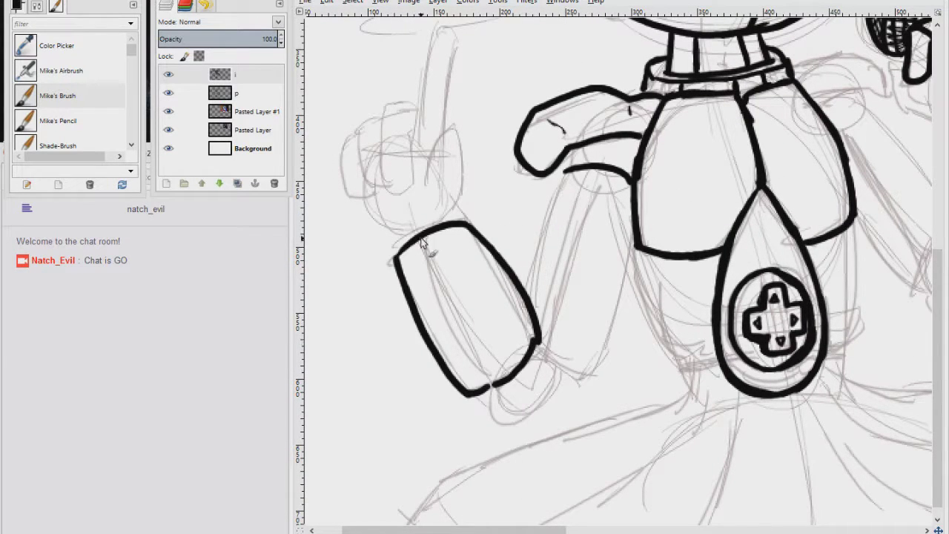
pyautogui.moveTo(421, 238); pyautogui.dragTo(492, 387)
pyautogui.moveTo(535, 347); pyautogui.dragTo(585, 377)
pyautogui.moveTo(636, 234); pyautogui.dragTo(585, 378)
pyautogui.moveTo(567, 172)
pyautogui.mouseDown()
pyautogui.moveTo(532, 341)
pyautogui.moveTo(560, 380)
pyautogui.mouseUp()
pyautogui.moveTo(498, 393)
pyautogui.mouseDown()
pyautogui.moveTo(546, 413)
pyautogui.moveTo(526, 362)
pyautogui.mouseUp()
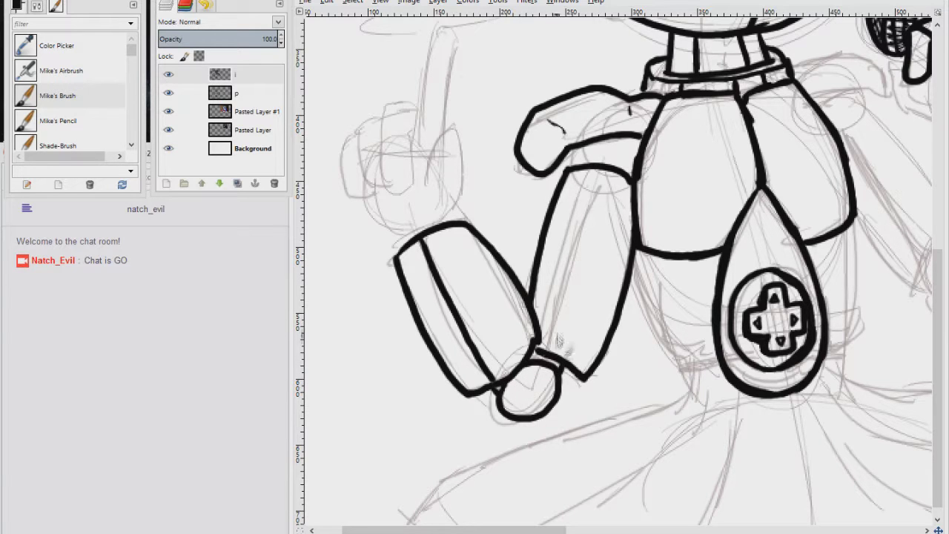
# Ink the raised hand with its upright pointing finger and curled remaining fingers
pyautogui.moveTo(569, 149); pyautogui.dragTo(569, 170)
pyautogui.moveTo(439, 166)
pyautogui.mouseDown()
pyautogui.moveTo(546, 248)
pyautogui.moveTo(568, 203)
pyautogui.moveTo(571, 288)
pyautogui.moveTo(553, 305)
pyautogui.mouseUp()
pyautogui.moveTo(535, 269)
pyautogui.mouseDown()
pyautogui.moveTo(545, 306)
pyautogui.moveTo(556, 270)
pyautogui.mouseUp()
pyautogui.moveTo(539, 248); pyautogui.dragTo(569, 241)
pyautogui.moveTo(525, 199)
pyautogui.mouseDown()
pyautogui.moveTo(552, 113)
pyautogui.moveTo(562, 186)
pyautogui.mouseUp()
pyautogui.moveTo(531, 153); pyautogui.dragTo(560, 148)
pyautogui.moveTo(528, 182)
pyautogui.mouseDown()
pyautogui.moveTo(554, 179)
pyautogui.moveTo(510, 244)
pyautogui.mouseUp()
pyautogui.moveTo(523, 207)
pyautogui.mouseDown()
pyautogui.moveTo(478, 201)
pyautogui.moveTo(505, 280)
pyautogui.mouseUp()
pyautogui.moveTo(454, 217)
pyautogui.mouseDown()
pyautogui.moveTo(464, 274)
pyautogui.moveTo(538, 320)
pyautogui.mouseUp()
pyautogui.moveTo(585, 268)
pyautogui.mouseDown()
pyautogui.moveTo(573, 281)
pyautogui.moveTo(622, 363)
pyautogui.mouseUp()
pyautogui.moveTo(612, 207); pyautogui.dragTo(651, 192)
# Ink the underside of the microphone hand, its wrist band and the forearm with a lengthwise seam
pyautogui.moveTo(682, 228); pyautogui.dragTo(349, 258)
pyautogui.moveTo(795, 359); pyautogui.dragTo(615, 242)
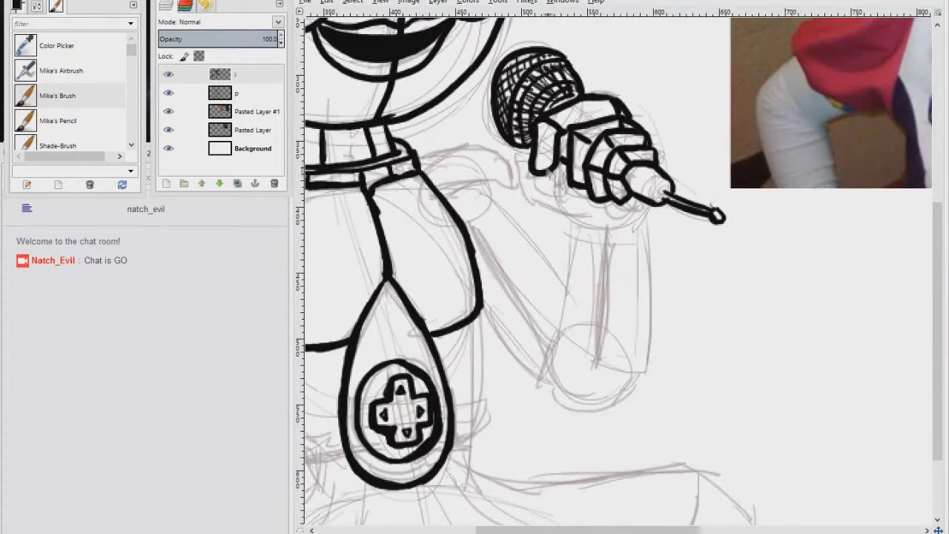
pyautogui.moveTo(533, 148)
pyautogui.mouseDown()
pyautogui.moveTo(571, 209)
pyautogui.moveTo(659, 209)
pyautogui.mouseUp()
pyautogui.scroll(-2, 569, 215)
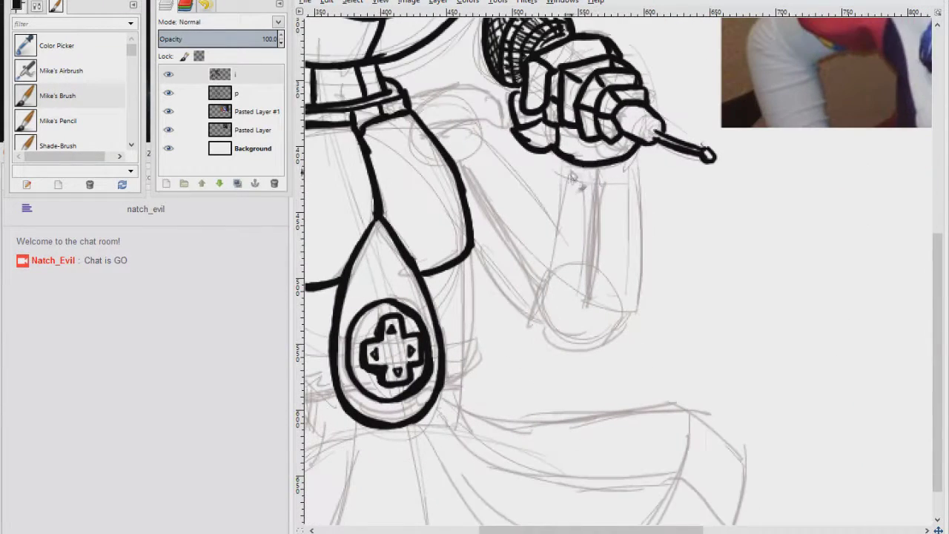
pyautogui.moveTo(567, 169); pyautogui.dragTo(629, 171)
pyautogui.moveTo(566, 172); pyautogui.dragTo(545, 274)
pyautogui.moveTo(600, 181); pyautogui.dragTo(644, 303)
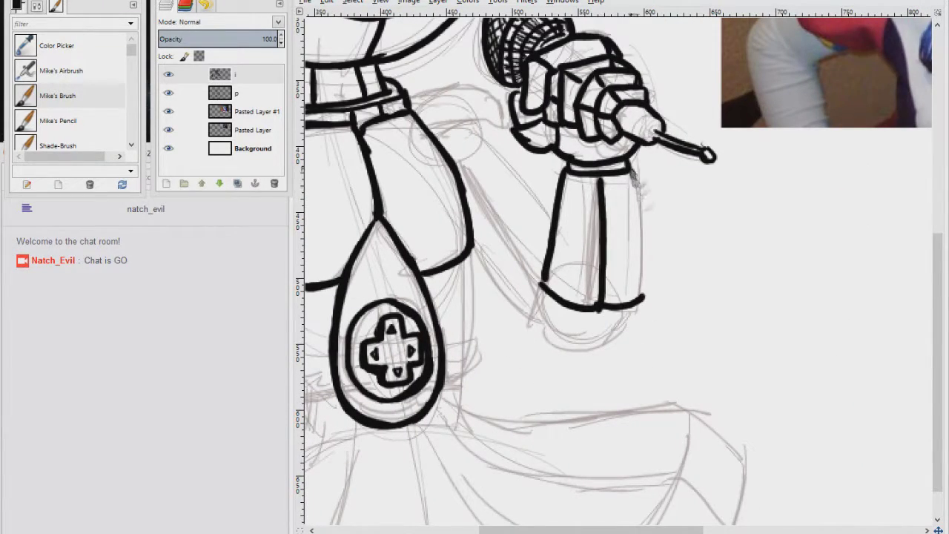
pyautogui.moveTo(632, 172); pyautogui.dragTo(647, 300)
# Ink the sleeve, upper arm and rounded elbow joint of the microphone arm
pyautogui.moveTo(407, 97); pyautogui.dragTo(511, 104)
pyautogui.moveTo(471, 117); pyautogui.dragTo(506, 128)
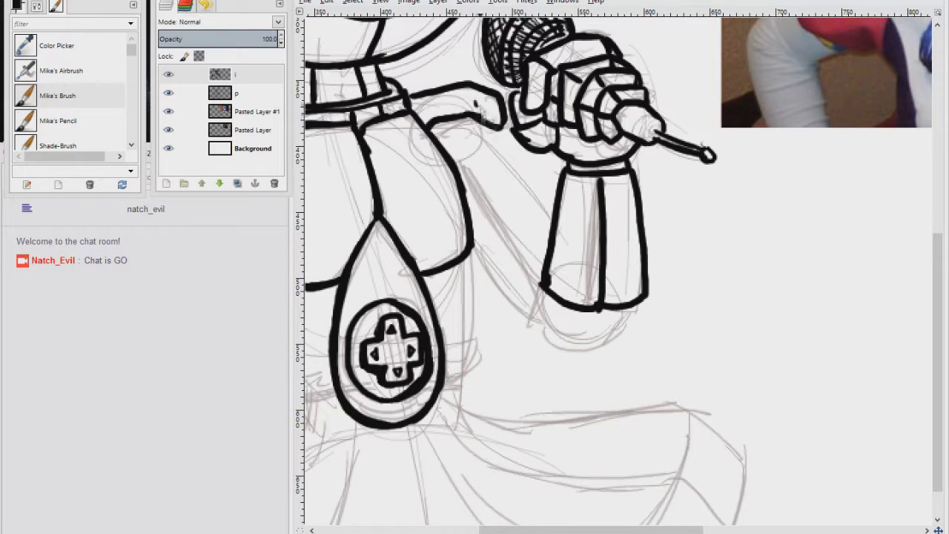
pyautogui.moveTo(449, 159)
pyautogui.mouseDown()
pyautogui.moveTo(560, 236)
pyautogui.moveTo(538, 280)
pyautogui.mouseUp()
pyautogui.moveTo(467, 245)
pyautogui.mouseDown()
pyautogui.moveTo(547, 317)
pyautogui.moveTo(624, 311)
pyautogui.mouseUp()
pyautogui.hotkey('ctrl', 'z')
pyautogui.moveTo(547, 295); pyautogui.dragTo(622, 307)
# Ink the sides of the waist and the flared, pleated skirt down to the canvas edge
pyautogui.moveTo(436, 299)
pyautogui.mouseDown()
pyautogui.moveTo(848, 160)
pyautogui.moveTo(486, 407)
pyautogui.mouseUp()
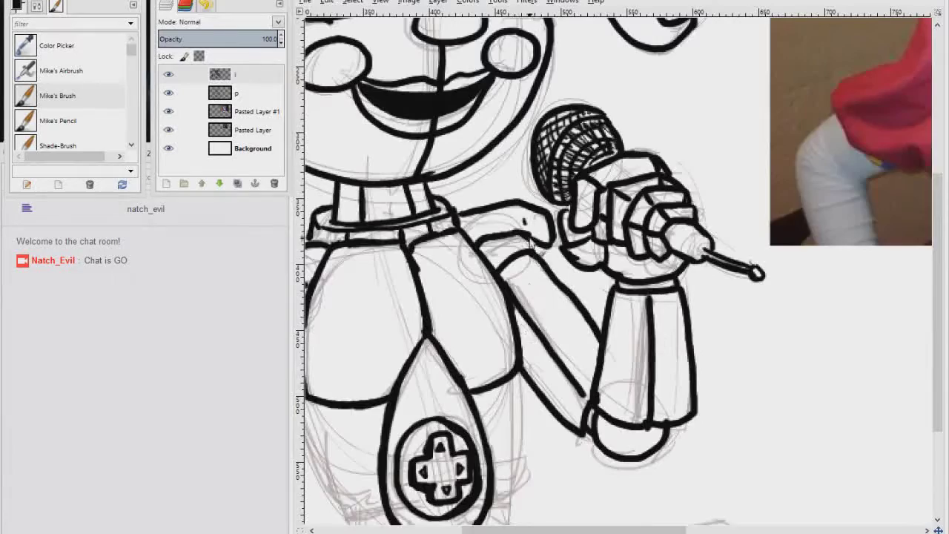
pyautogui.moveTo(535, 246); pyautogui.dragTo(638, 89)
pyautogui.moveTo(402, 257); pyautogui.dragTo(487, 343)
pyautogui.moveTo(597, 327); pyautogui.dragTo(626, 320)
pyautogui.moveTo(623, 211); pyautogui.dragTo(627, 320)
pyautogui.moveTo(456, 349)
pyautogui.mouseDown()
pyautogui.moveTo(559, 194)
pyautogui.moveTo(717, 165)
pyautogui.mouseUp()
pyautogui.moveTo(717, 166)
pyautogui.mouseDown()
pyautogui.moveTo(670, 215)
pyautogui.moveTo(472, 279)
pyautogui.mouseUp()
pyautogui.moveTo(473, 277)
pyautogui.mouseDown()
pyautogui.moveTo(454, 333)
pyautogui.moveTo(500, 332)
pyautogui.mouseUp()
pyautogui.moveTo(816, 264); pyautogui.dragTo(504, 329)
pyautogui.moveTo(554, 207); pyautogui.dragTo(781, 231)
pyautogui.moveTo(785, 245); pyautogui.dragTo(618, 198)
pyautogui.moveTo(601, 185)
pyautogui.mouseDown()
pyautogui.moveTo(678, 241)
pyautogui.moveTo(646, 353)
pyautogui.mouseUp()
pyautogui.moveTo(629, 211)
pyautogui.mouseDown()
pyautogui.moveTo(575, 333)
pyautogui.moveTo(521, 353)
pyautogui.mouseUp()
pyautogui.moveTo(524, 206); pyautogui.dragTo(730, 274)
pyautogui.moveTo(500, 229)
pyautogui.mouseDown()
pyautogui.moveTo(561, 317)
pyautogui.moveTo(658, 344)
pyautogui.moveTo(484, 362)
pyautogui.mouseUp()
pyautogui.moveTo(437, 219); pyautogui.dragTo(406, 362)
pyautogui.moveTo(406, 355); pyautogui.dragTo(618, 368)
pyautogui.moveTo(616, 210)
pyautogui.mouseDown()
pyautogui.moveTo(617, 272)
pyautogui.moveTo(436, 376)
pyautogui.mouseUp()
pyautogui.moveTo(623, 245)
pyautogui.mouseDown()
pyautogui.moveTo(566, 287)
pyautogui.moveTo(454, 318)
pyautogui.mouseUp()
pyautogui.moveTo(539, 305); pyautogui.dragTo(551, 332)
pyautogui.scroll(-5, 697, 455)
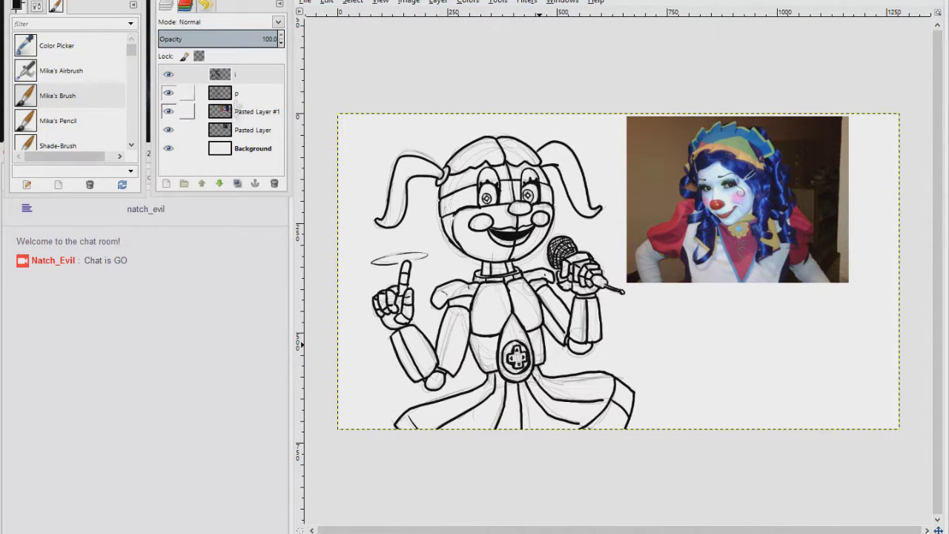
# Add a layer named c between the sketch layer p and the ink layer, and hide Pasted Layer #1
pyautogui.click(229, 95)
pyautogui.click(167, 184)
pyautogui.write('c')
pyautogui.press('Return')
pyautogui.click(169, 131)
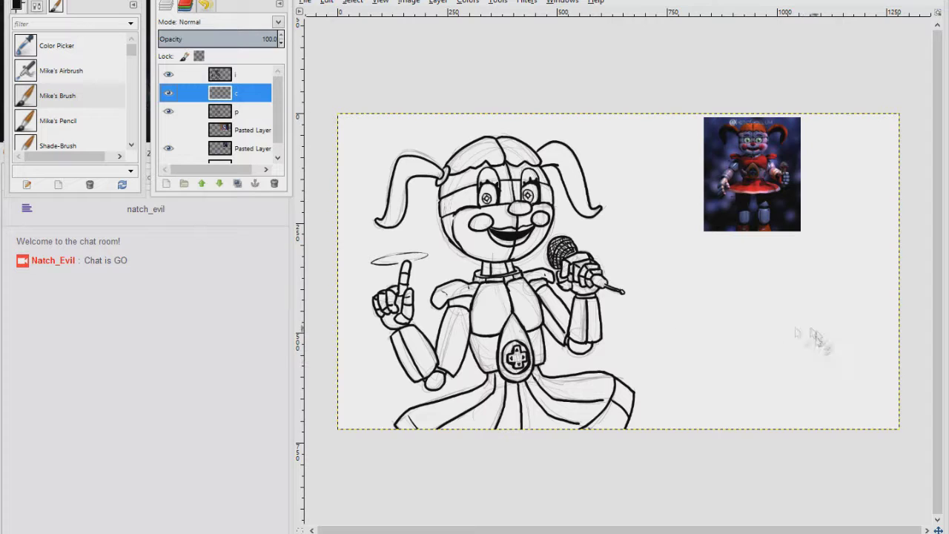
# Fill the cheeks, nose, sleeves, chest panels and skirt with red af0c0c on layer c
pyautogui.press('pageup')
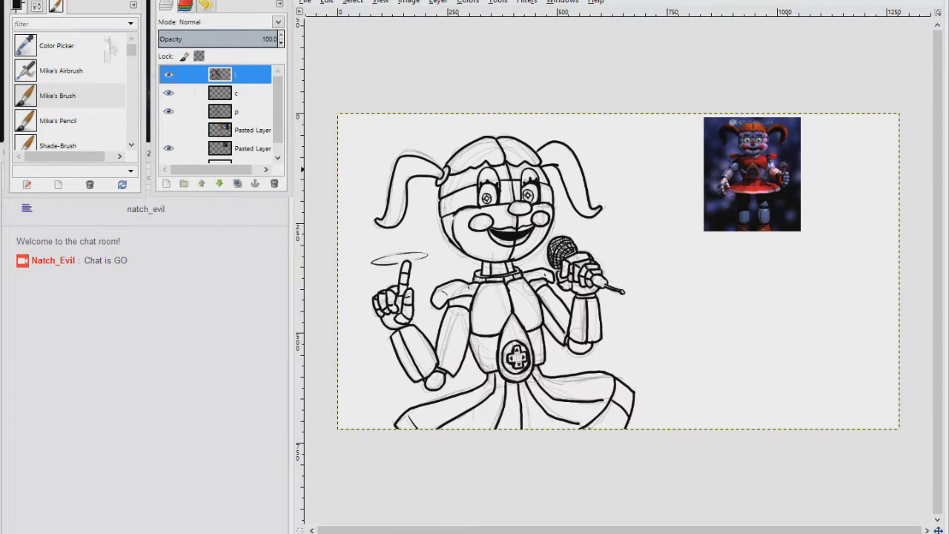
pyautogui.click(17, 6)
pyautogui.moveTo(70, 46); pyautogui.dragTo(78, 45)
pyautogui.click(236, 93)
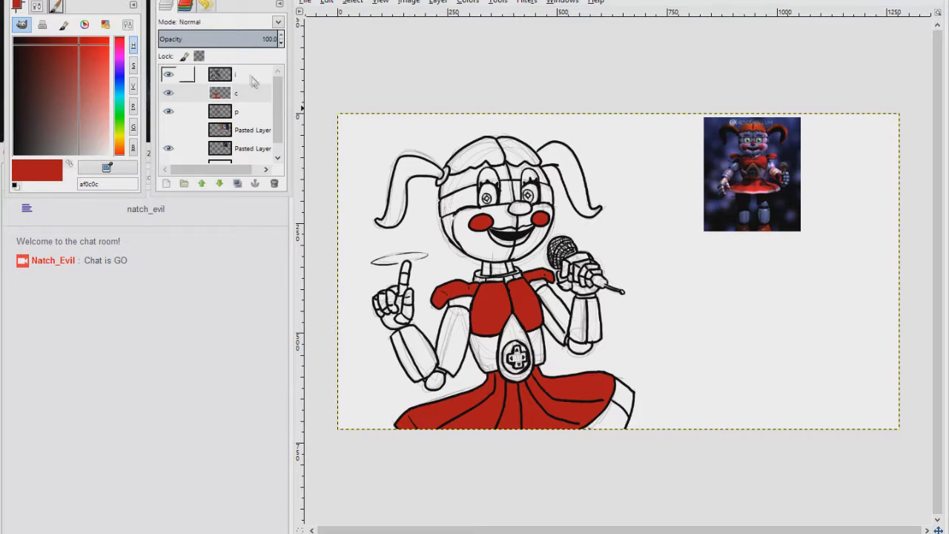
pyautogui.press('pageup')
pyautogui.click(521, 208)
pyautogui.press('pagedown')
pyautogui.hotkey('ctrl', ',')
# Fill the hair and both pigtails with orange fd6226 on layer c
pyautogui.press('pageup')
pyautogui.click(235, 93)
pyautogui.click(119, 149)
pyautogui.moveTo(105, 51); pyautogui.dragTo(108, 55)
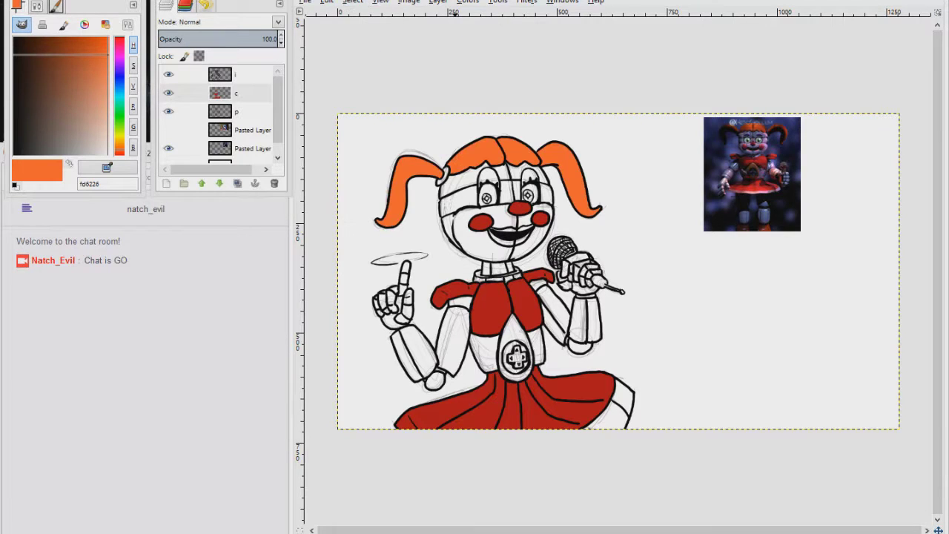
# Fill the hair tie, neck, shoulder joint, elbows and directional cross with dark grey 363d3f on layer c
pyautogui.click(245, 74)
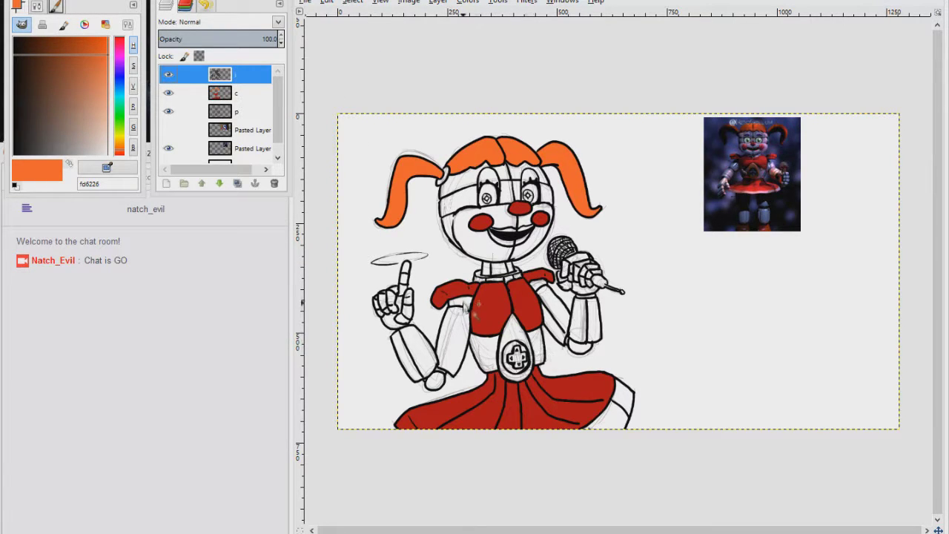
pyautogui.press('pagedown')
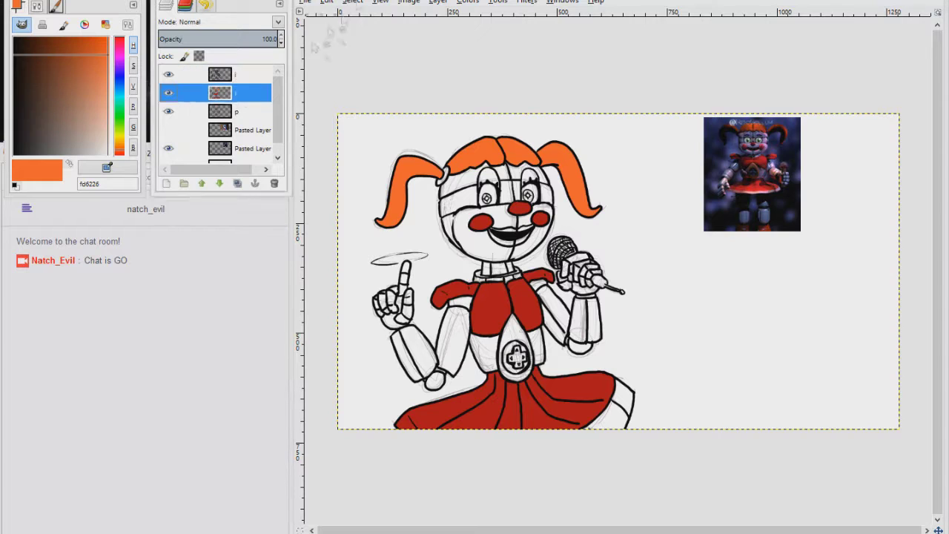
pyautogui.click(96, 148)
pyautogui.click(35, 138)
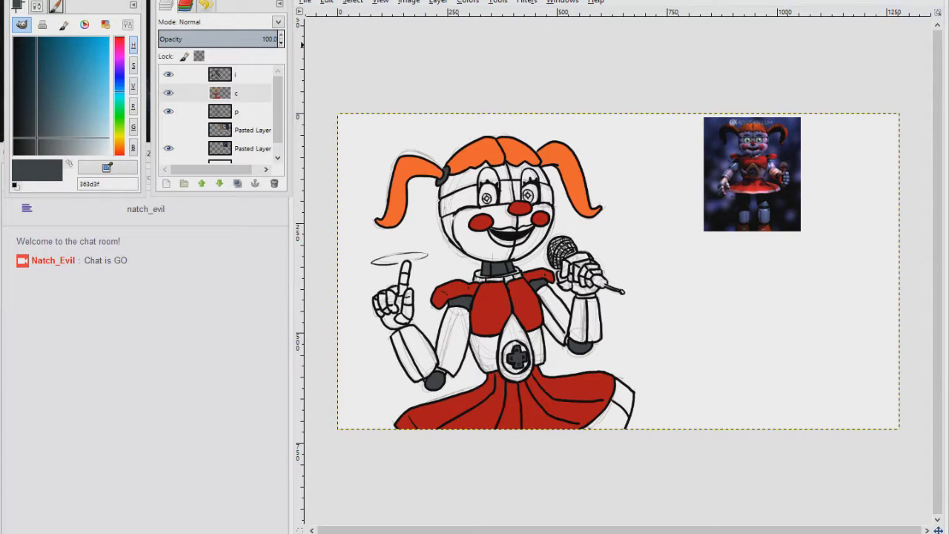
# Fill the Background layer with blue 458091
pyautogui.press('End')
pyautogui.click(65, 136)
pyautogui.hotkey('ctrl', ',')
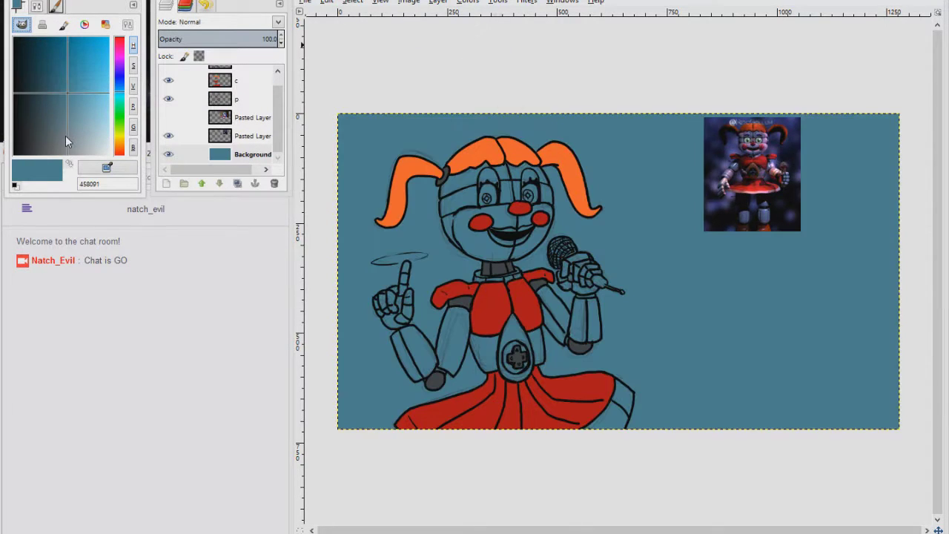
# Select the whites of both eyes from the ink layer and fill them with white on layer c
pyautogui.press('Home')
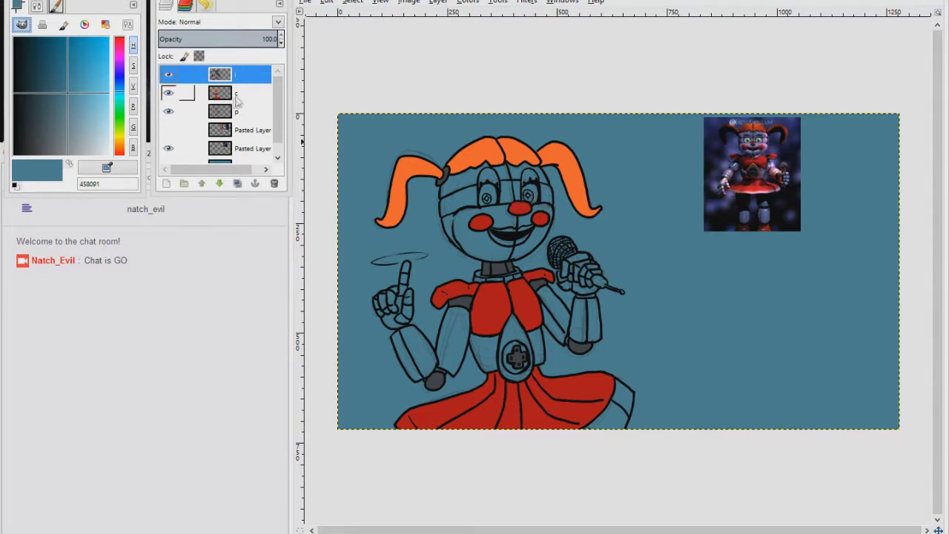
pyautogui.click(236, 97)
pyautogui.press('d')
pyautogui.press('x')
pyautogui.hotkey('ctrl', ',')
# Select the face, body and limb plates from the linework, grow the selection and fill it with b8a6b8 on layer c
pyautogui.click(252, 75)
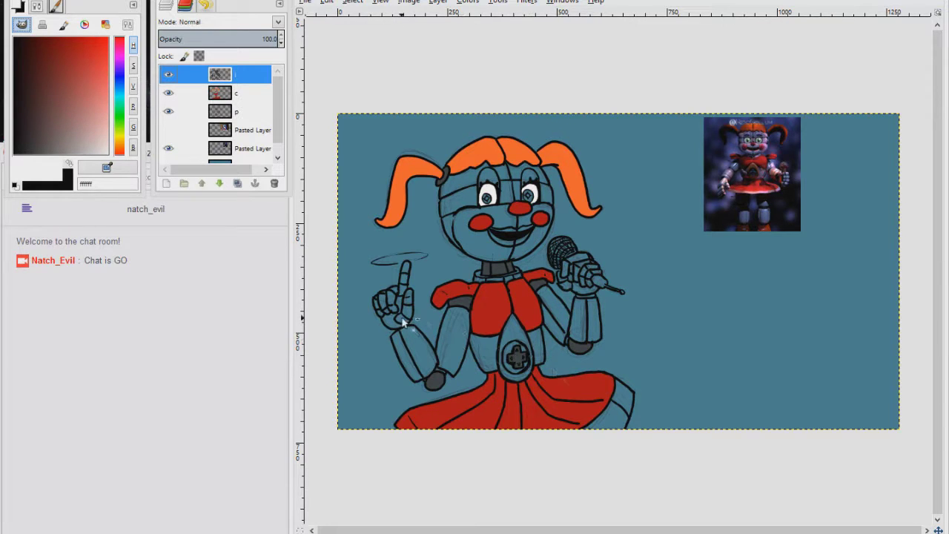
pyautogui.moveTo(62, 153); pyautogui.dragTo(82, 143)
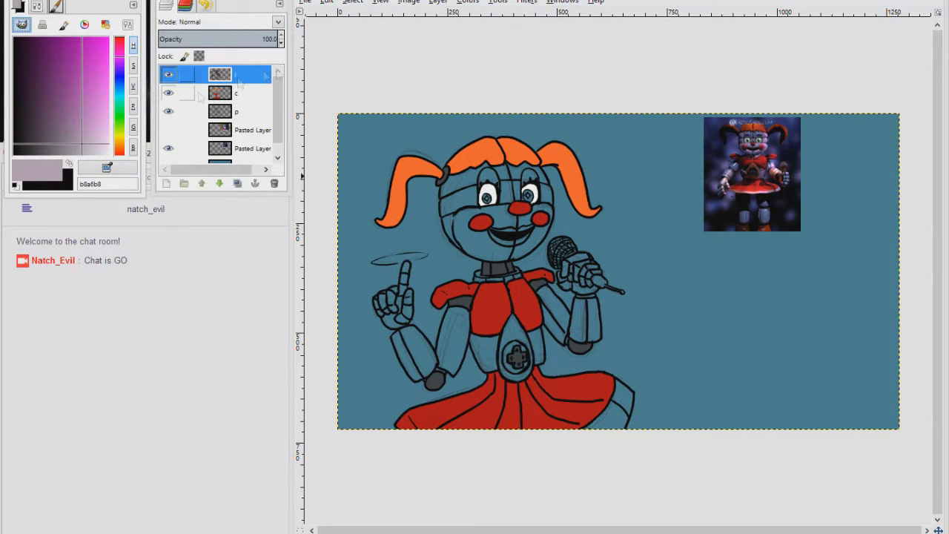
pyautogui.click(222, 93)
pyautogui.click(352, 1)
pyautogui.click(368, 171)
pyautogui.press('Return')
pyautogui.hotkey('ctrl', ',')
# Fill the upper and lower lips with pink d61459 on layer c
pyautogui.click(222, 74)
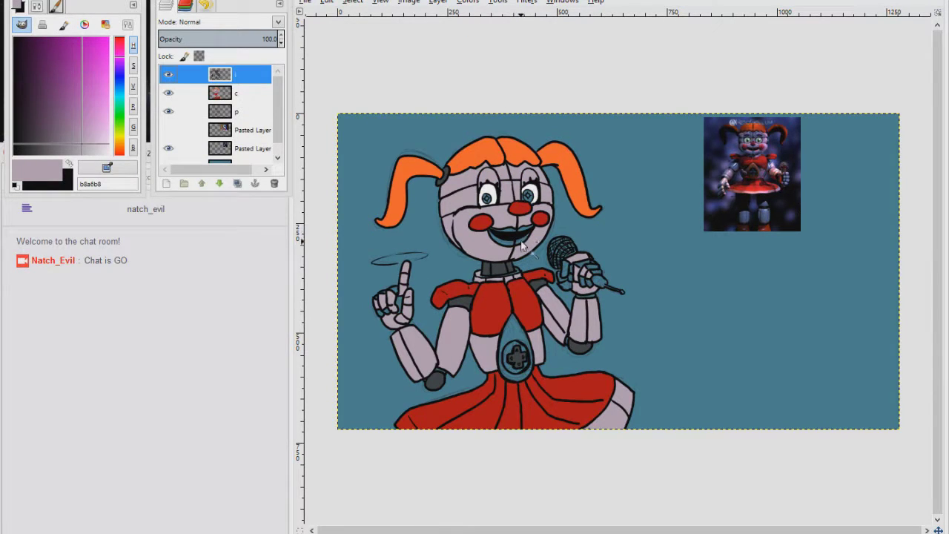
pyautogui.click(237, 94)
pyautogui.click(120, 41)
pyautogui.click(93, 57)
pyautogui.click(119, 44)
pyautogui.click(94, 49)
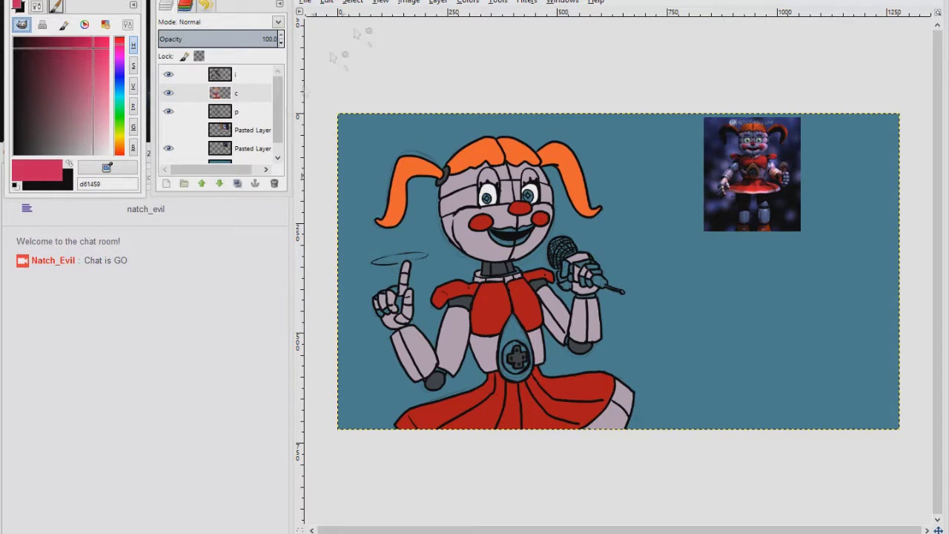
# Fill the teardrop belly panel around the emblem with the hair's orange fd6226 on layer c
pyautogui.click(237, 74)
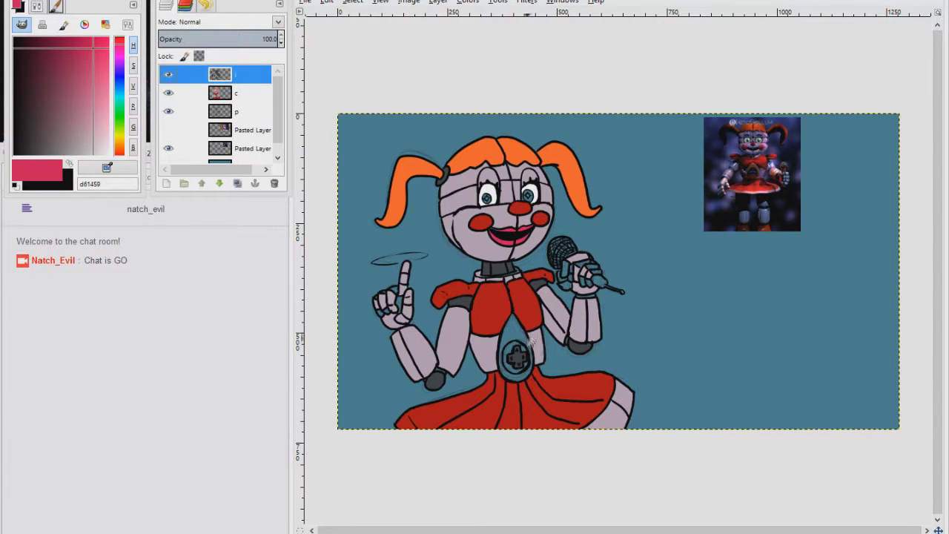
pyautogui.doubleClick(238, 95)
pyautogui.click(305, 97)
pyautogui.click(513, 330)
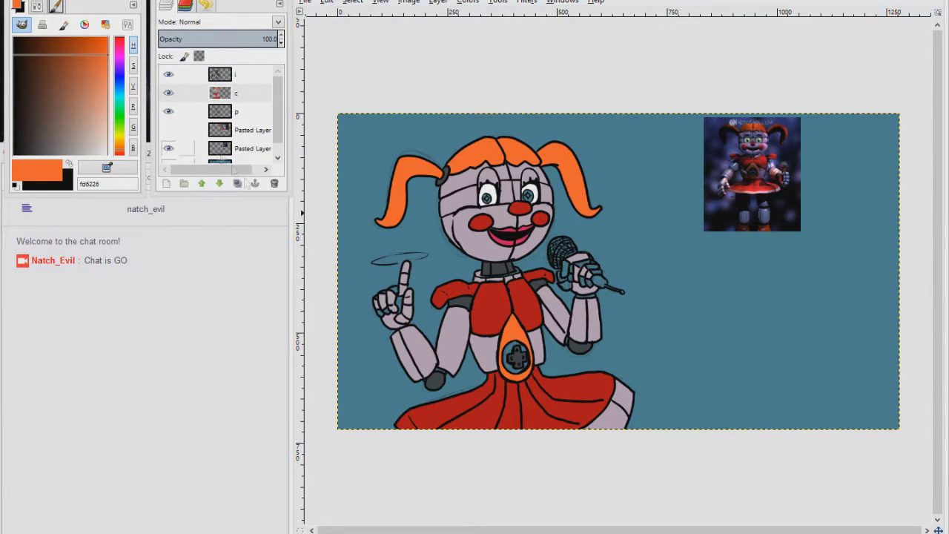
# Show Pasted Layer #1, then erase the iris beside the nose on the ink layer and redraw it closer to the nose in black
pyautogui.click(168, 130)
pyautogui.scroll(3, 467, 190)
pyautogui.scroll(2, 467, 191)
pyautogui.click(237, 75)
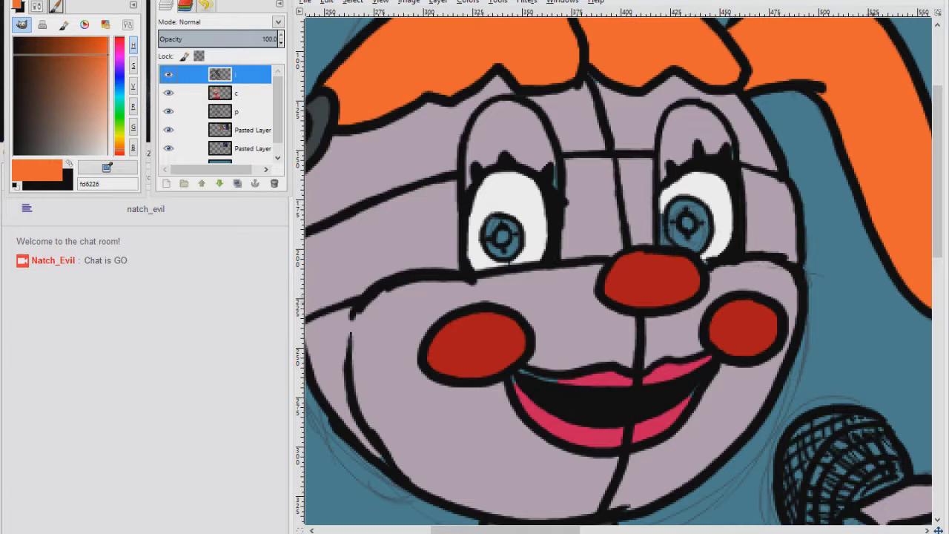
pyautogui.moveTo(689, 208); pyautogui.dragTo(717, 215)
pyautogui.moveTo(697, 249); pyautogui.dragTo(676, 243)
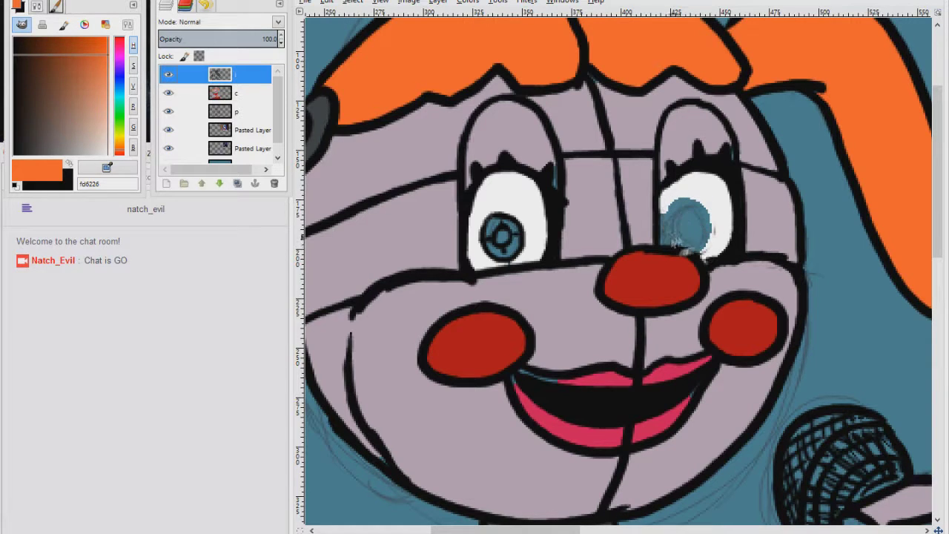
pyautogui.press('d')
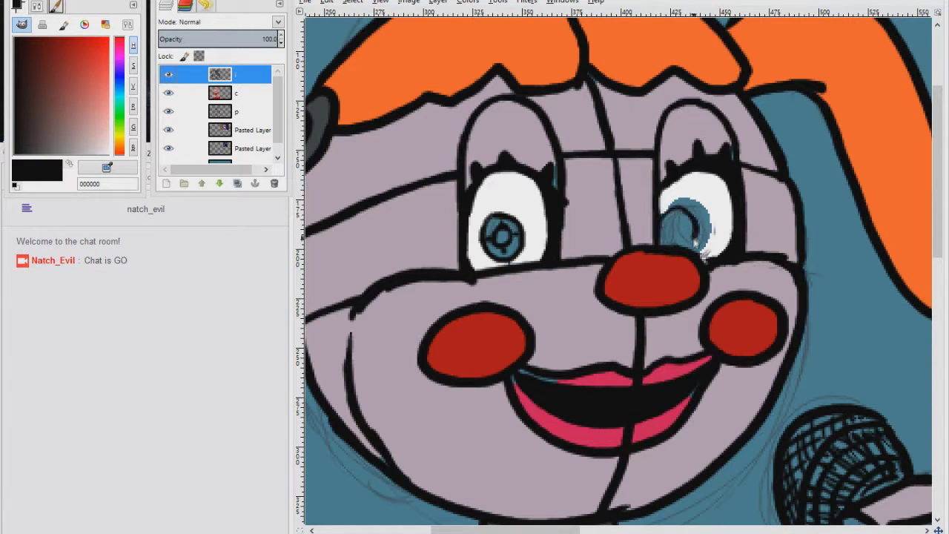
# Color both irises green on layer c and their pupils with the dark grey sampled from the hair tie
pyautogui.click(236, 93)
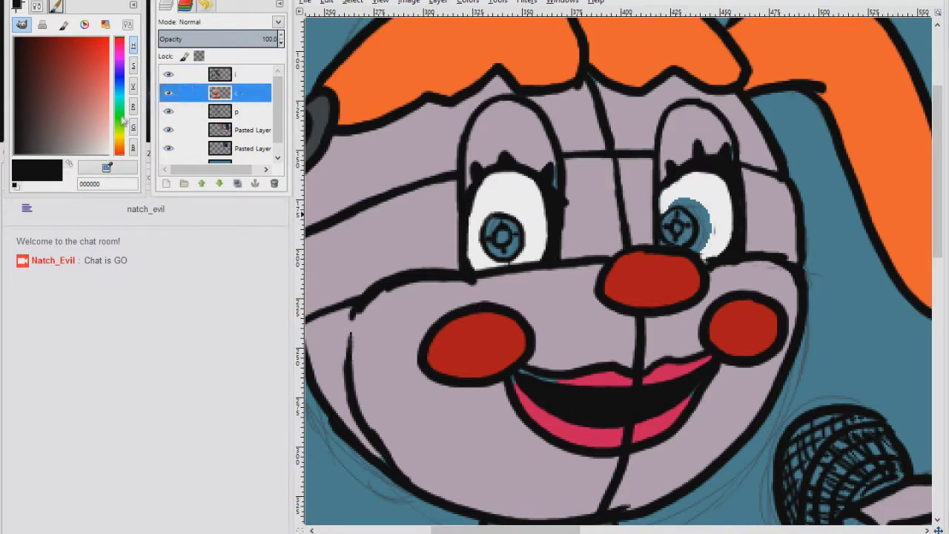
pyautogui.click(120, 113)
pyautogui.moveTo(84, 46); pyautogui.dragTo(76, 45)
pyautogui.moveTo(493, 226)
pyautogui.mouseDown()
pyautogui.moveTo(507, 256)
pyautogui.moveTo(504, 237)
pyautogui.mouseUp()
pyautogui.keyDown('ctrl'); pyautogui.click(319, 131); pyautogui.keyUp('ctrl')
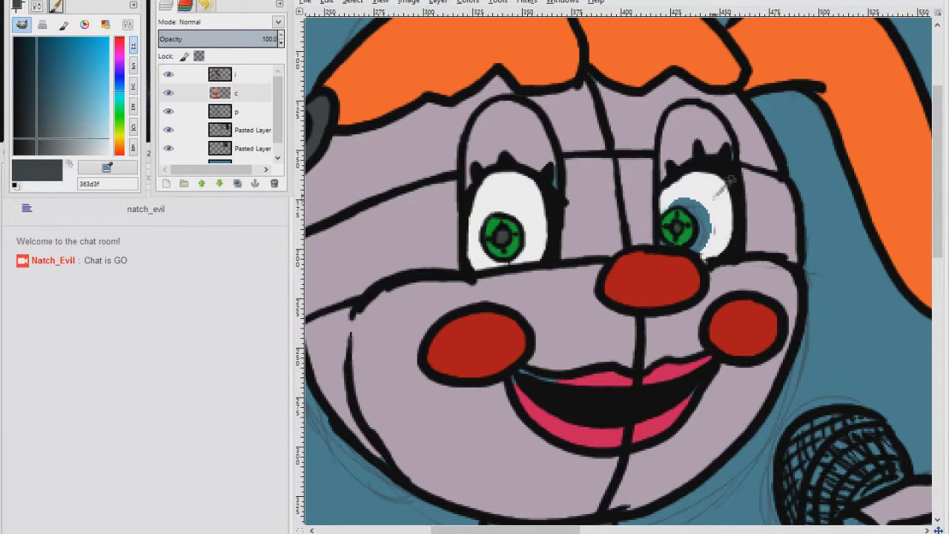
# Fill the teal gap around the iris beside the nose with white on layer c and tidy that eye's ink edge
pyautogui.keyDown('ctrl'); pyautogui.click(713, 199); pyautogui.keyUp('ctrl')
pyautogui.moveTo(685, 203); pyautogui.dragTo(710, 223)
pyautogui.moveTo(855, 155); pyautogui.dragTo(528, 400)
pyautogui.hotkey('ctrl', 'z')
pyautogui.click(241, 75)
pyautogui.moveTo(710, 236)
pyautogui.mouseDown()
pyautogui.moveTo(698, 252)
pyautogui.moveTo(715, 238)
pyautogui.moveTo(663, 248)
pyautogui.mouseUp()
pyautogui.click(240, 95)
pyautogui.keyDown('ctrl'); pyautogui.click(687, 233); pyautogui.keyUp('ctrl')
pyautogui.keyDown('ctrl'); pyautogui.click(695, 239); pyautogui.keyUp('ctrl')
pyautogui.keyDown('ctrl'); pyautogui.click(722, 138); pyautogui.keyUp('ctrl')
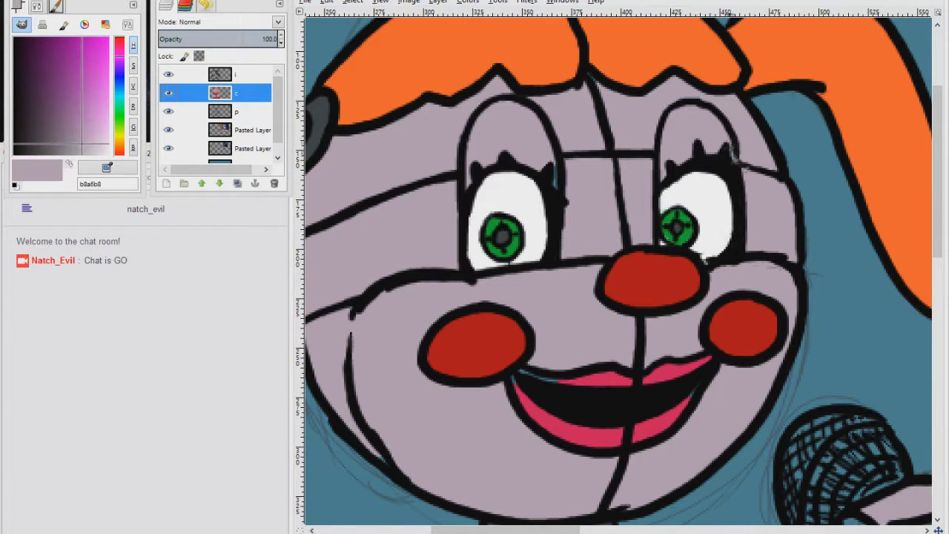
pyautogui.keyDown('ctrl'); pyautogui.click(525, 252); pyautogui.keyUp('ctrl')
pyautogui.moveTo(660, 256); pyautogui.dragTo(552, 167)
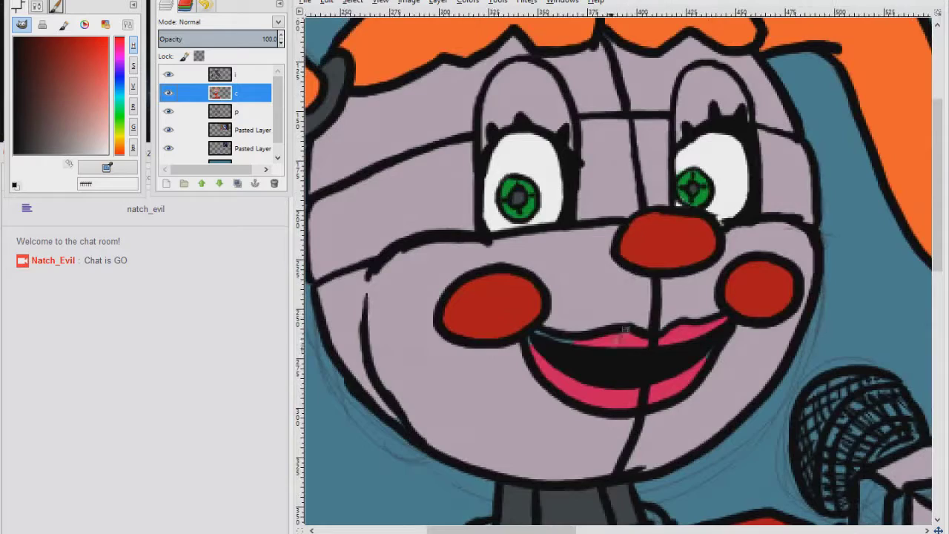
# Fill the remaining gap in the corner of the upper lip with pink d61459 on layer c
pyautogui.keyDown('ctrl'); pyautogui.click(586, 342); pyautogui.keyUp('ctrl')
pyautogui.moveTo(577, 343); pyautogui.dragTo(537, 335)
pyautogui.moveTo(721, 277); pyautogui.dragTo(623, 296)
pyautogui.click(236, 74)
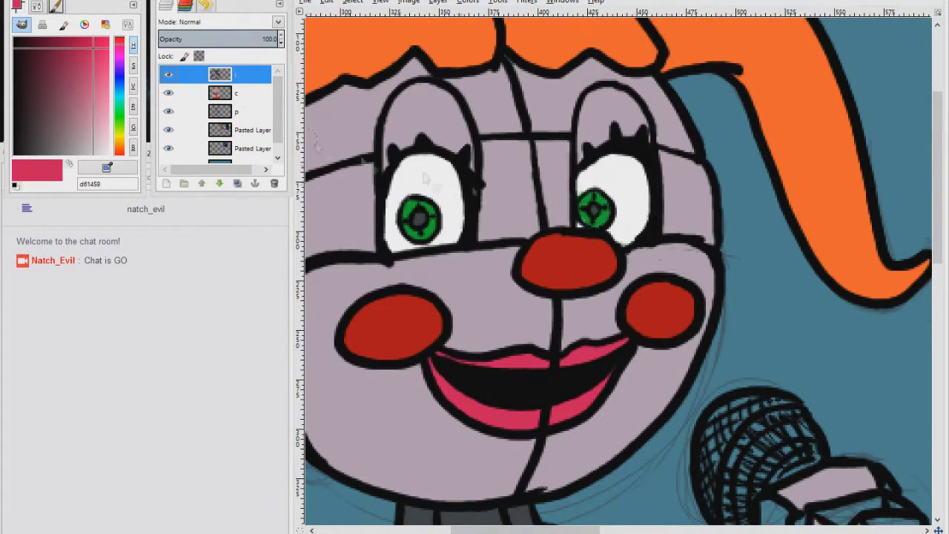
pyautogui.keyDown('ctrl'); pyautogui.click(616, 248); pyautogui.keyUp('ctrl')
pyautogui.click(243, 96)
pyautogui.moveTo(564, 245); pyautogui.dragTo(678, 323)
# Hide layer p and fill the gaps at the pointing arm's elbow joint with dark grey 363d3f on layer c
pyautogui.click(169, 111)
pyautogui.moveTo(500, 252); pyautogui.dragTo(524, 85)
pyautogui.scroll(-5, 521, 83)
pyautogui.keyDown('ctrl'); pyautogui.click(527, 186); pyautogui.keyUp('ctrl')
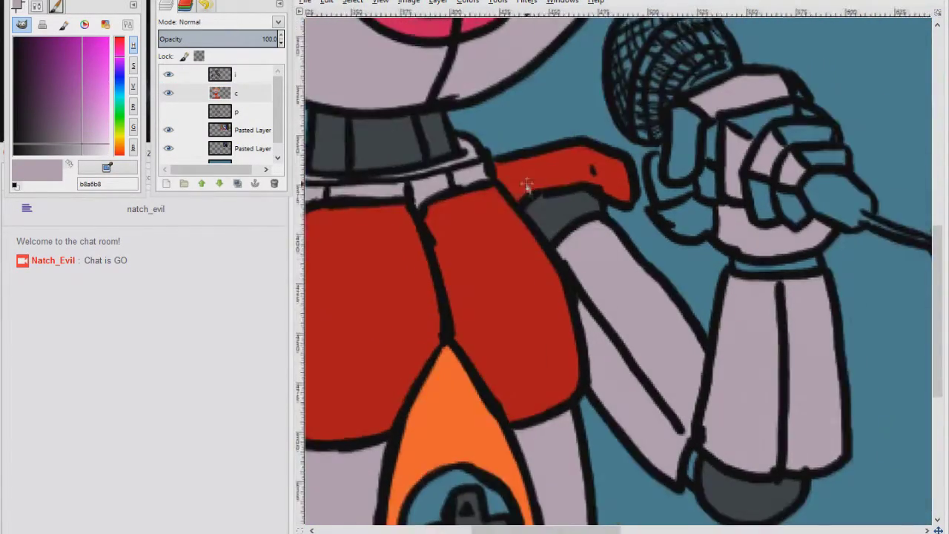
pyautogui.moveTo(526, 185); pyautogui.dragTo(825, 154)
pyautogui.moveTo(575, 346); pyautogui.dragTo(761, 112)
pyautogui.keyDown('ctrl'); pyautogui.click(591, 367); pyautogui.keyUp('ctrl')
pyautogui.moveTo(591, 325); pyautogui.dragTo(622, 337)
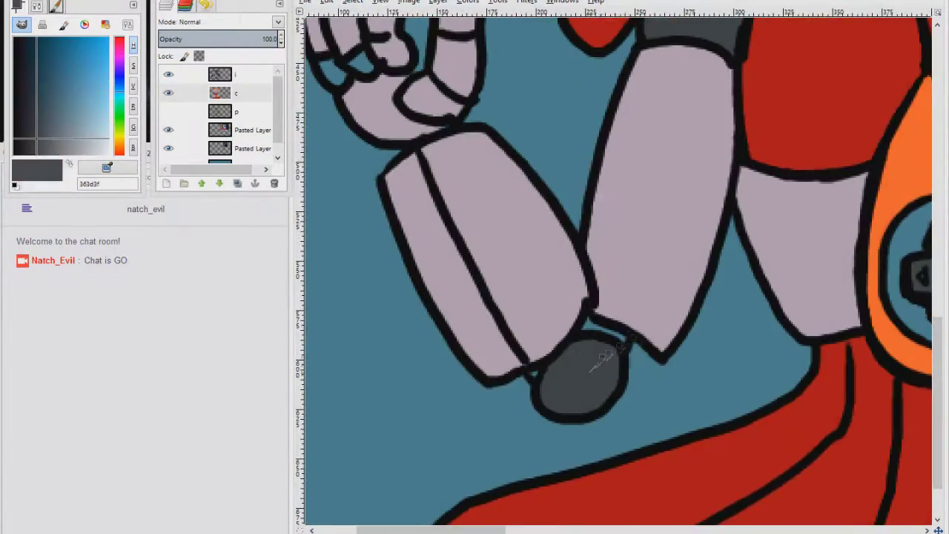
pyautogui.click(532, 374)
# Touch up the pointing hand and fill the circle behind the d-pad emblem with the body color b8a6b8 on layer c
pyautogui.moveTo(439, 118); pyautogui.dragTo(547, 261)
pyautogui.keyDown('ctrl'); pyautogui.click(511, 261); pyautogui.keyUp('ctrl')
pyautogui.moveTo(532, 155); pyautogui.dragTo(526, 204)
pyautogui.moveTo(525, 205)
pyautogui.mouseDown()
pyautogui.moveTo(526, 308)
pyautogui.moveTo(495, 203)
pyautogui.moveTo(429, 245)
pyautogui.mouseUp()
pyautogui.moveTo(438, 306)
pyautogui.mouseDown()
pyautogui.moveTo(449, 318)
pyautogui.moveTo(482, 311)
pyautogui.mouseUp()
pyautogui.moveTo(576, 283); pyautogui.dragTo(573, 396)
pyautogui.moveTo(893, 523)
pyautogui.mouseDown()
pyautogui.moveTo(461, 241)
pyautogui.moveTo(418, 241)
pyautogui.mouseUp()
pyautogui.moveTo(602, 282)
pyautogui.mouseDown()
pyautogui.moveTo(552, 270)
pyautogui.moveTo(525, 307)
pyautogui.moveTo(530, 353)
pyautogui.moveTo(546, 358)
pyautogui.moveTo(565, 387)
pyautogui.moveTo(623, 330)
pyautogui.mouseUp()
pyautogui.keyDown('ctrl'); pyautogui.click(576, 302); pyautogui.keyUp('ctrl')
# Fill the microphone head, its handle and cable, and the wrist joint with dark grey 363d3f on layer c
pyautogui.scroll(3, 576, 302)
pyautogui.hscroll(4, 668, 378)
pyautogui.moveTo(713, 177)
pyautogui.mouseDown()
pyautogui.moveTo(681, 176)
pyautogui.moveTo(758, 173)
pyautogui.mouseUp()
pyautogui.moveTo(800, 116)
pyautogui.mouseDown()
pyautogui.moveTo(692, 231)
pyautogui.moveTo(650, 213)
pyautogui.mouseUp()
pyautogui.moveTo(702, 242); pyautogui.dragTo(772, 272)
pyautogui.moveTo(772, 273)
pyautogui.mouseDown()
pyautogui.moveTo(800, 289)
pyautogui.moveTo(886, 399)
pyautogui.mouseUp()
pyautogui.moveTo(669, 215)
pyautogui.mouseDown()
pyautogui.moveTo(662, 186)
pyautogui.moveTo(606, 172)
pyautogui.moveTo(600, 280)
pyautogui.moveTo(656, 222)
pyautogui.moveTo(584, 231)
pyautogui.moveTo(632, 275)
pyautogui.moveTo(632, 320)
pyautogui.mouseUp()
pyautogui.keyDown('ctrl'); pyautogui.click(671, 244); pyautogui.keyUp('ctrl')
pyautogui.keyDown('ctrl'); pyautogui.click(645, 236); pyautogui.keyUp('ctrl')
pyautogui.moveTo(658, 278); pyautogui.dragTo(656, 305)
# Fill the fingers and thumb holding the microphone with b8a6b8 on layer c, and clean up the thumb's outline on the ink layer
pyautogui.keyDown('ctrl'); pyautogui.click(703, 311); pyautogui.keyUp('ctrl')
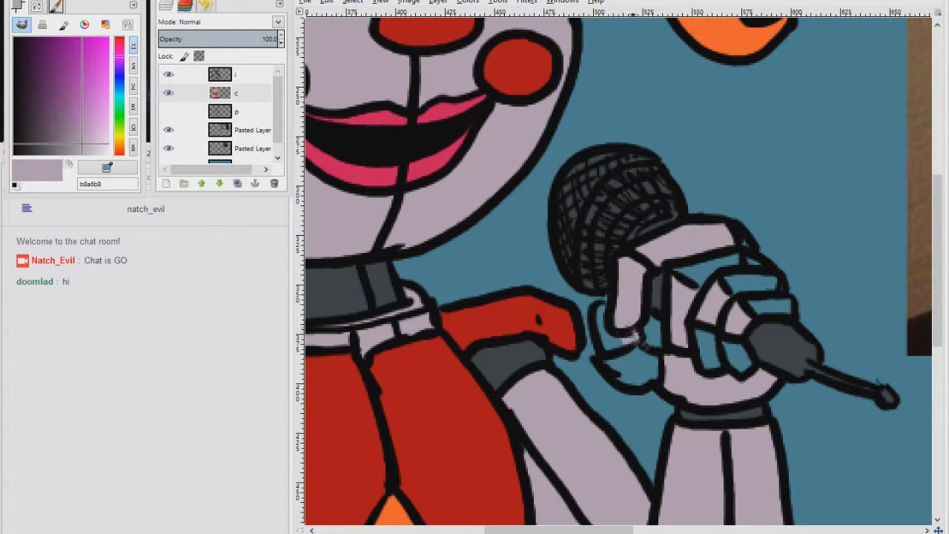
pyautogui.moveTo(636, 338); pyautogui.dragTo(639, 356)
pyautogui.click(239, 75)
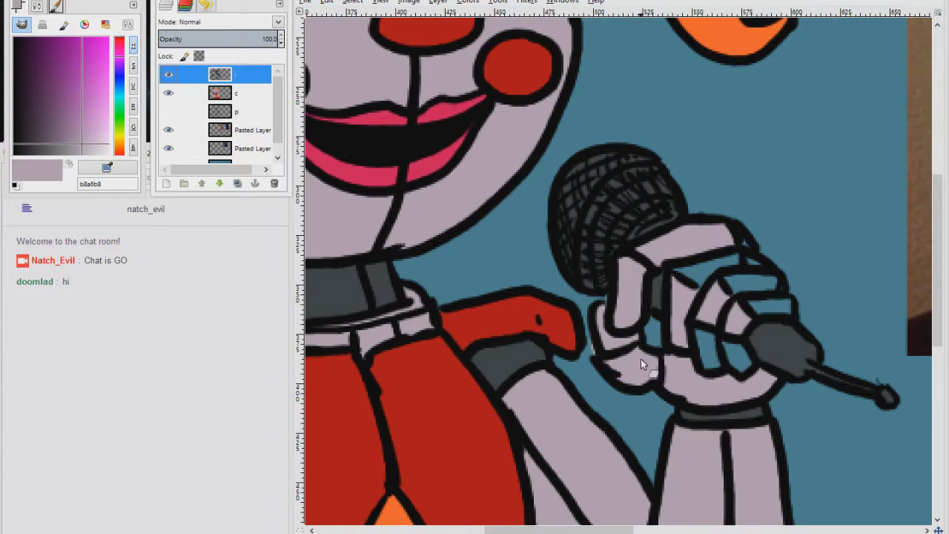
pyautogui.moveTo(587, 360); pyautogui.dragTo(597, 377)
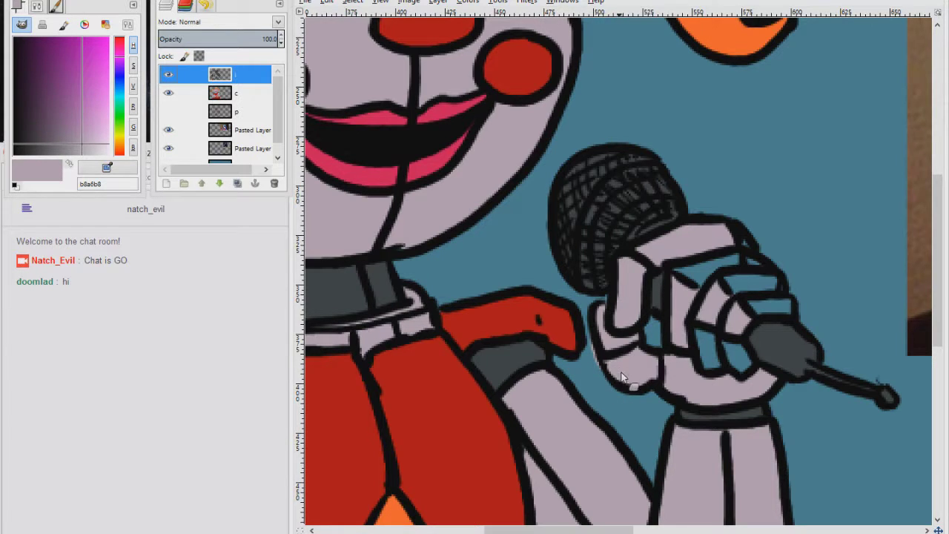
pyautogui.click(251, 93)
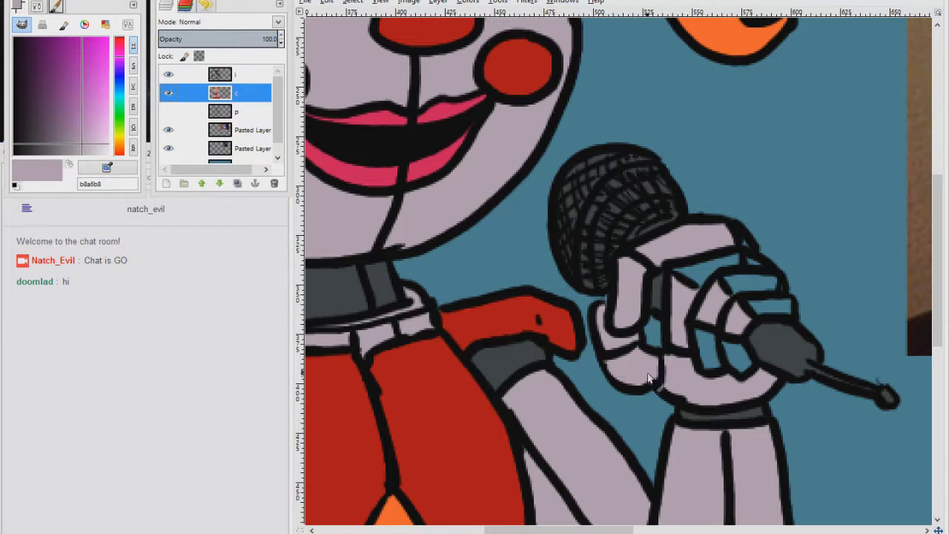
pyautogui.moveTo(698, 345)
pyautogui.mouseDown()
pyautogui.moveTo(731, 379)
pyautogui.moveTo(744, 366)
pyautogui.mouseUp()
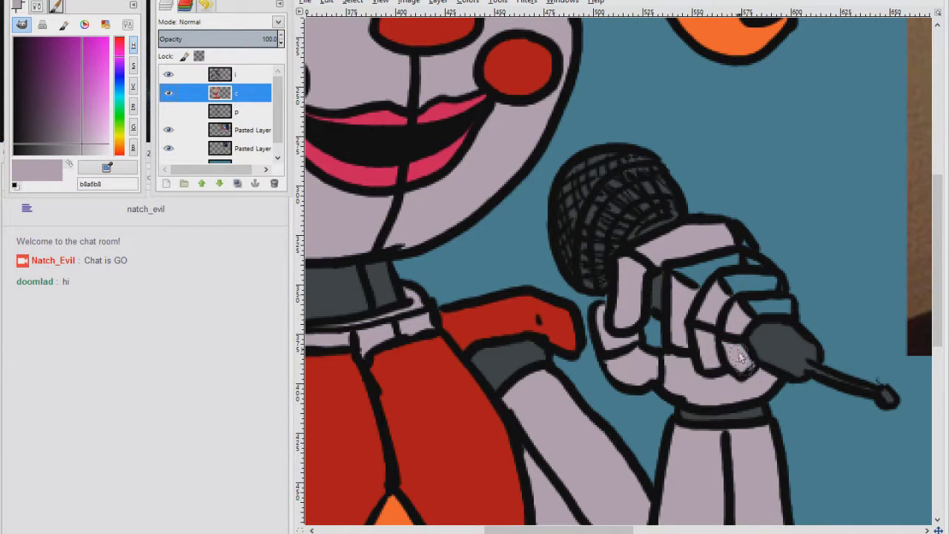
pyautogui.moveTo(764, 296)
pyautogui.mouseDown()
pyautogui.moveTo(792, 304)
pyautogui.moveTo(779, 309)
pyautogui.moveTo(779, 291)
pyautogui.moveTo(736, 268)
pyautogui.moveTo(736, 245)
pyautogui.moveTo(744, 252)
pyautogui.moveTo(695, 278)
pyautogui.mouseUp()
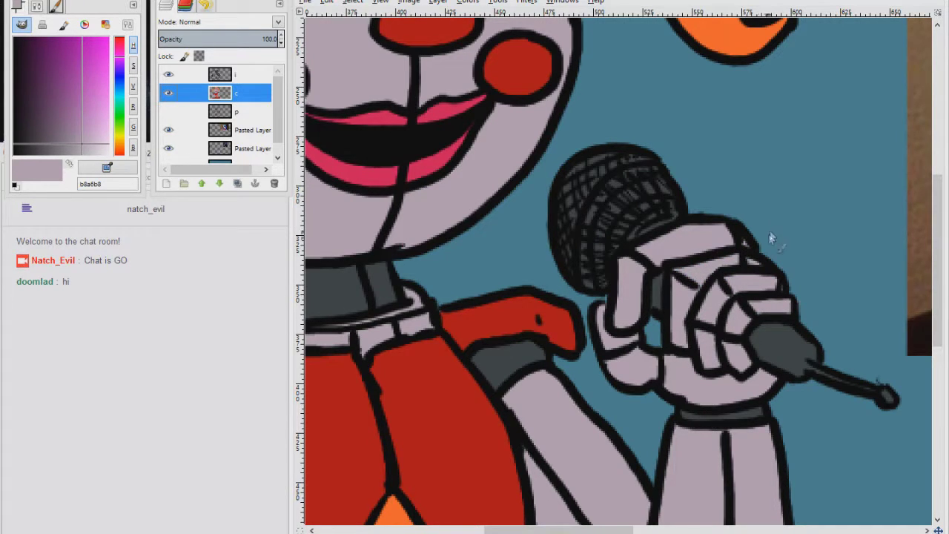
# Check the flat colors across the whole figure and touch up remaining spots on layer c with sampled colors
pyautogui.scroll(-4, 779, 198)
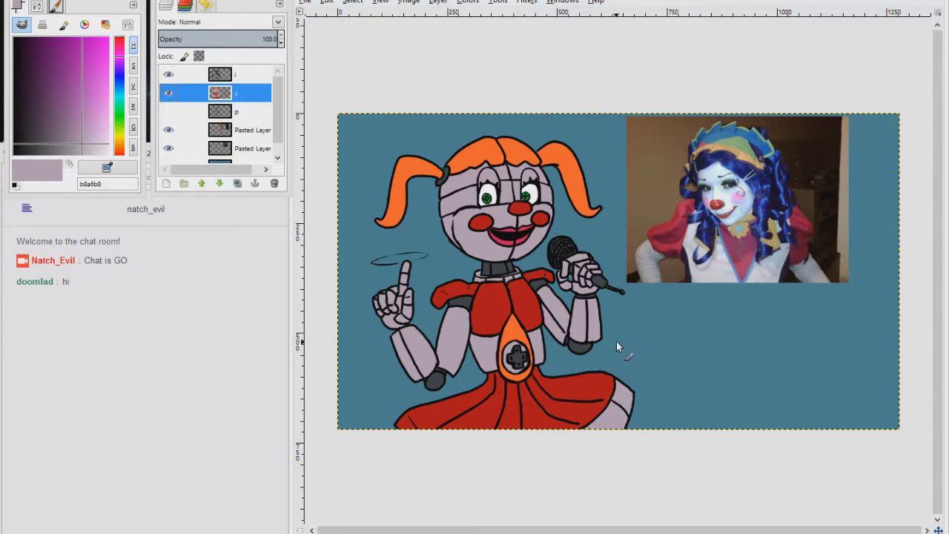
pyautogui.scroll(3, 620, 340)
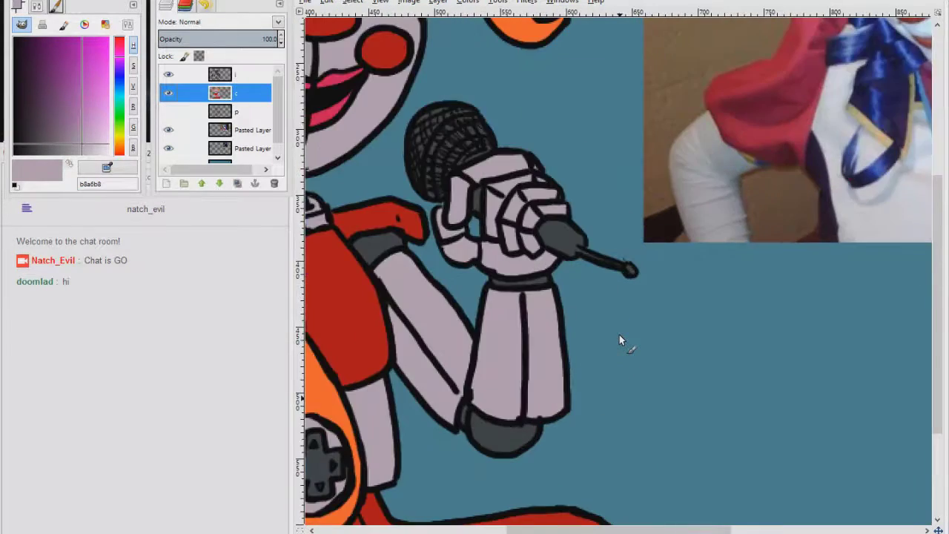
pyautogui.scroll(3, 620, 339)
pyautogui.moveTo(739, 217)
pyautogui.mouseDown()
pyautogui.moveTo(919, 110)
pyautogui.moveTo(866, 173)
pyautogui.moveTo(919, 152)
pyautogui.mouseUp()
pyautogui.moveTo(443, 282)
pyautogui.mouseDown()
pyautogui.moveTo(479, 336)
pyautogui.moveTo(424, 302)
pyautogui.mouseUp()
pyautogui.moveTo(424, 302); pyautogui.dragTo(444, 332)
pyautogui.keyDown('ctrl'); pyautogui.click(451, 291); pyautogui.keyUp('ctrl')
pyautogui.scroll(10, 711, 257)
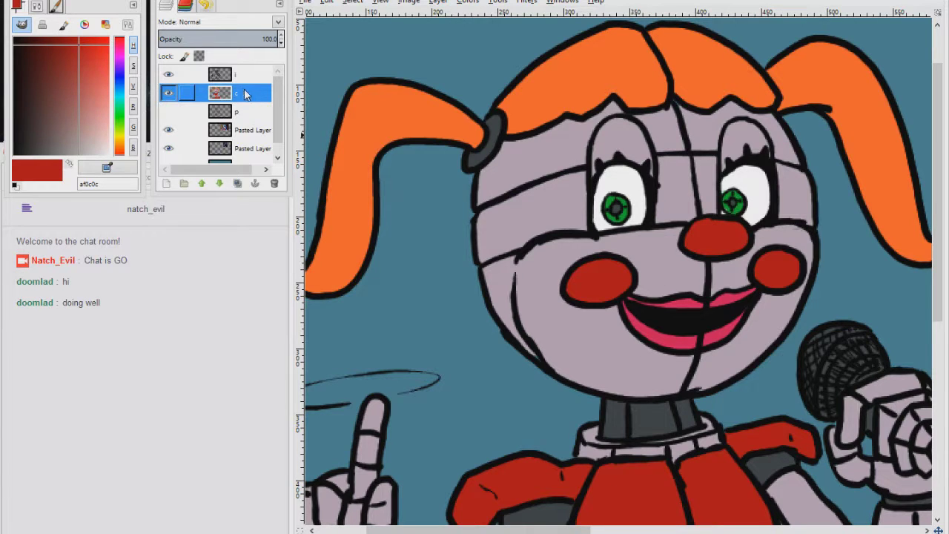
pyautogui.keyDown('ctrl'); pyautogui.click(697, 131); pyautogui.keyUp('ctrl')
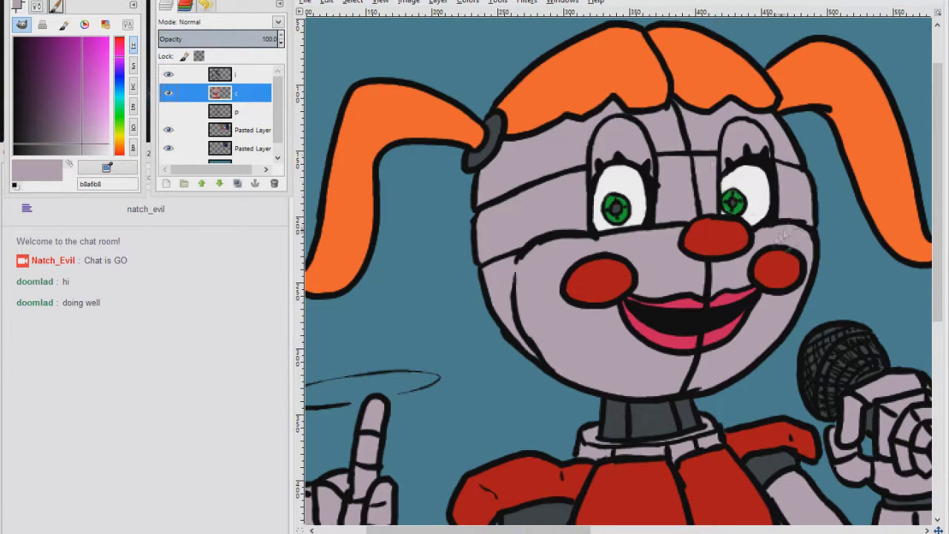
# Create a new layer named s directly above layer c
pyautogui.click(167, 183)
pyautogui.write('s')
pyautogui.press('Return')
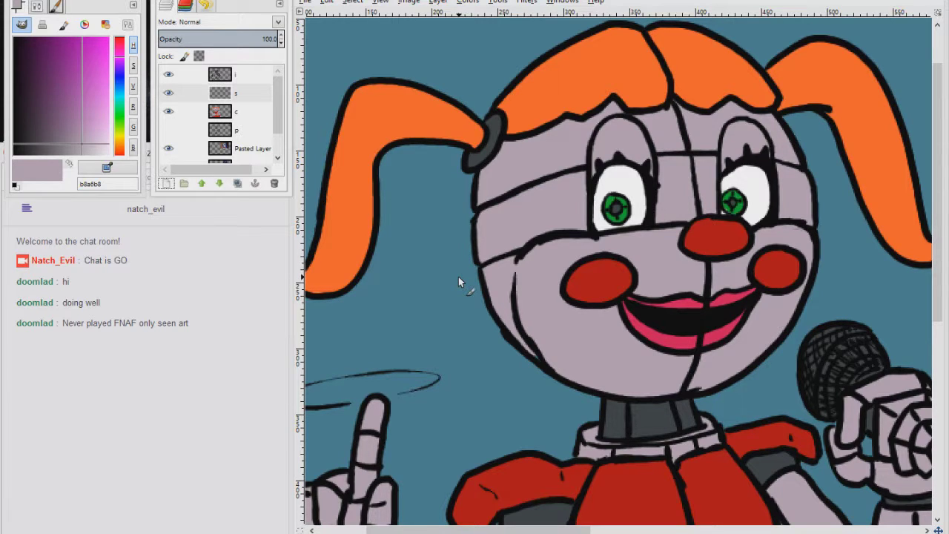
# Clean up the rough end of the cheek line below the eye on the ink layer
pyautogui.click(241, 74)
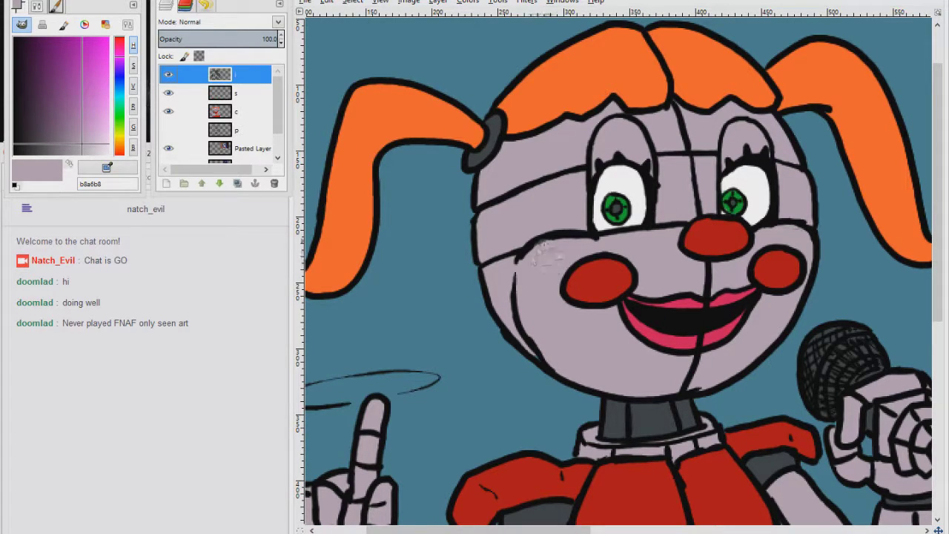
pyautogui.press('pagedown')
pyautogui.press('pagedown')
pyautogui.click(245, 78)
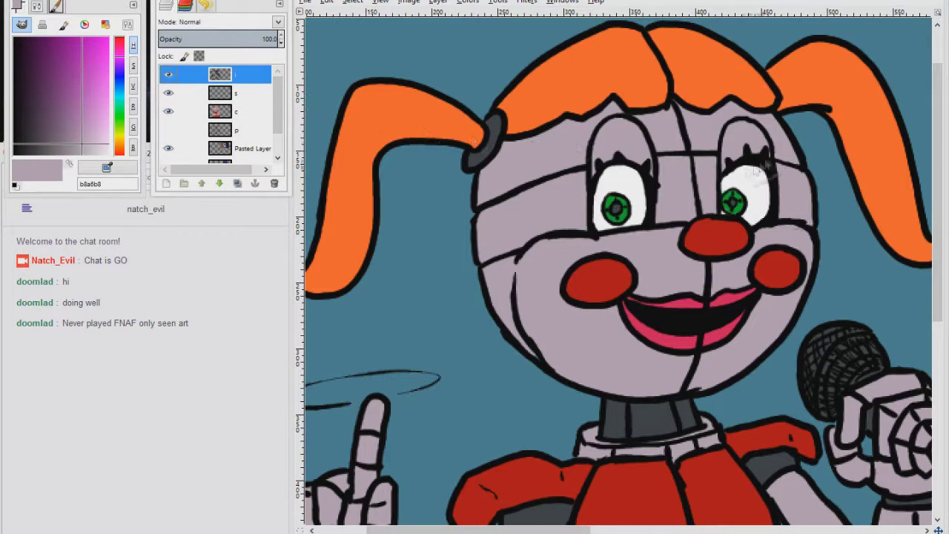
# Choose dark purple 230423 and dab a reference swatch of it beside the head on layer c
pyautogui.click(243, 115)
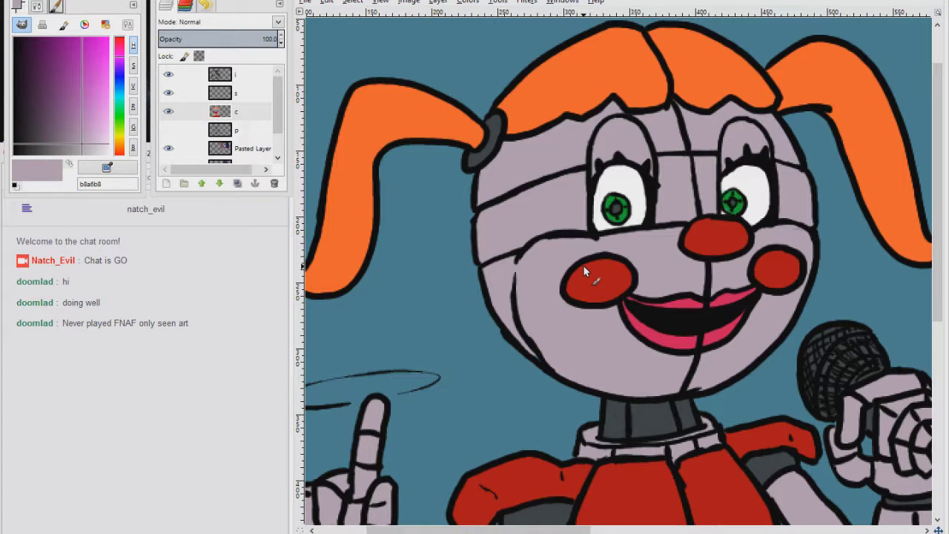
pyautogui.click(247, 101)
pyautogui.click(52, 65)
pyautogui.click(243, 114)
pyautogui.moveTo(457, 350); pyautogui.dragTo(469, 357)
# Set layer s's opacity to 50 and shade the side of the head behind the cheek with the dark purple
pyautogui.click(242, 97)
pyautogui.moveTo(262, 40); pyautogui.dragTo(285, 40)
pyautogui.write('50')
pyautogui.press('Return')
pyautogui.moveTo(513, 144); pyautogui.dragTo(505, 193)
pyautogui.moveTo(525, 145); pyautogui.dragTo(572, 125)
pyautogui.moveTo(527, 202)
pyautogui.mouseDown()
pyautogui.moveTo(523, 232)
pyautogui.moveTo(500, 252)
pyautogui.moveTo(487, 206)
pyautogui.moveTo(518, 259)
pyautogui.moveTo(510, 299)
pyautogui.moveTo(537, 358)
pyautogui.moveTo(501, 265)
pyautogui.mouseUp()
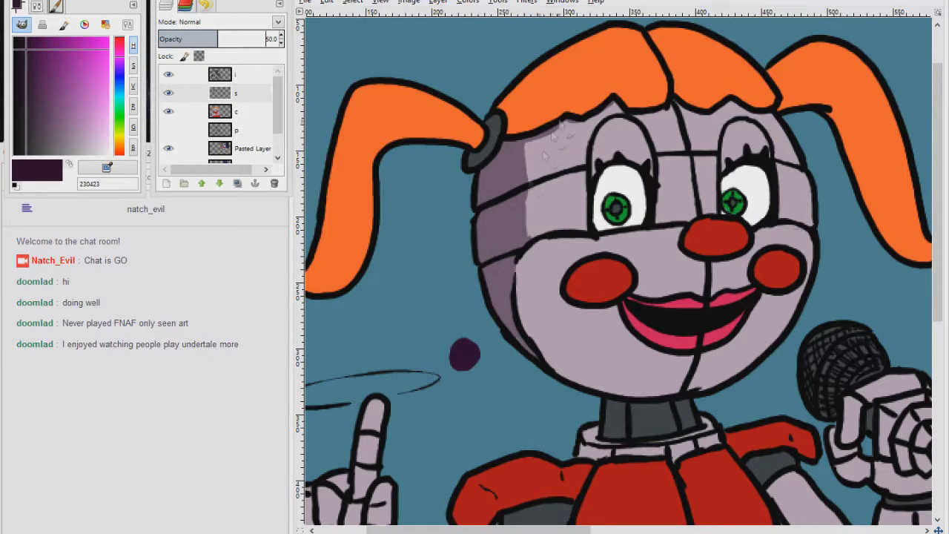
# Shade beneath the hair fringe, along the nose bridge, and on the eyelids and eyeballs with 230423 on layer s
pyautogui.click(239, 113)
pyautogui.keyDown('ctrl'); pyautogui.click(567, 200); pyautogui.keyUp('ctrl')
pyautogui.click(240, 93)
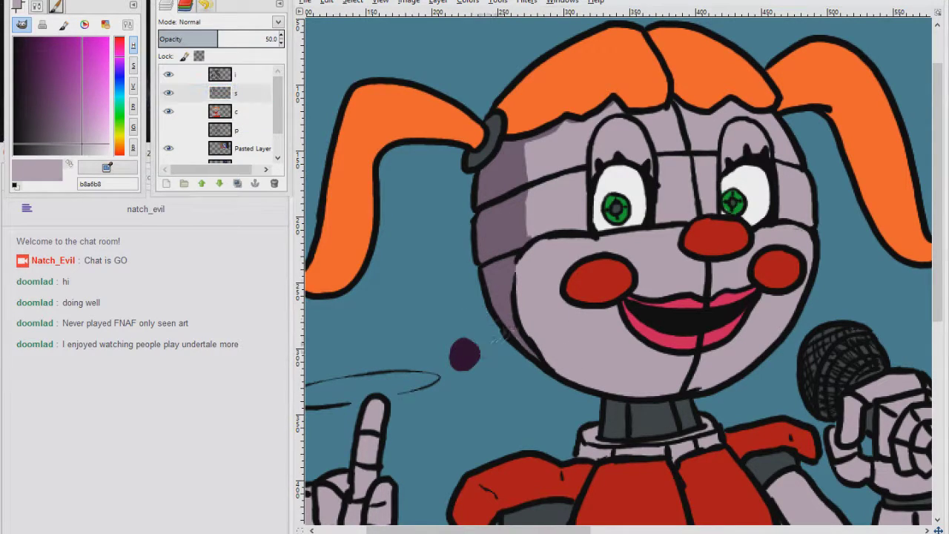
pyautogui.keyDown('ctrl'); pyautogui.click(518, 340); pyautogui.keyUp('ctrl')
pyautogui.moveTo(517, 130)
pyautogui.mouseDown()
pyautogui.moveTo(613, 89)
pyautogui.moveTo(661, 103)
pyautogui.moveTo(730, 97)
pyautogui.moveTo(757, 109)
pyautogui.moveTo(632, 118)
pyautogui.moveTo(590, 115)
pyautogui.mouseUp()
pyautogui.moveTo(597, 155); pyautogui.dragTo(604, 133)
pyautogui.moveTo(701, 210)
pyautogui.mouseDown()
pyautogui.moveTo(697, 163)
pyautogui.moveTo(702, 211)
pyautogui.mouseUp()
pyautogui.moveTo(735, 122); pyautogui.dragTo(727, 162)
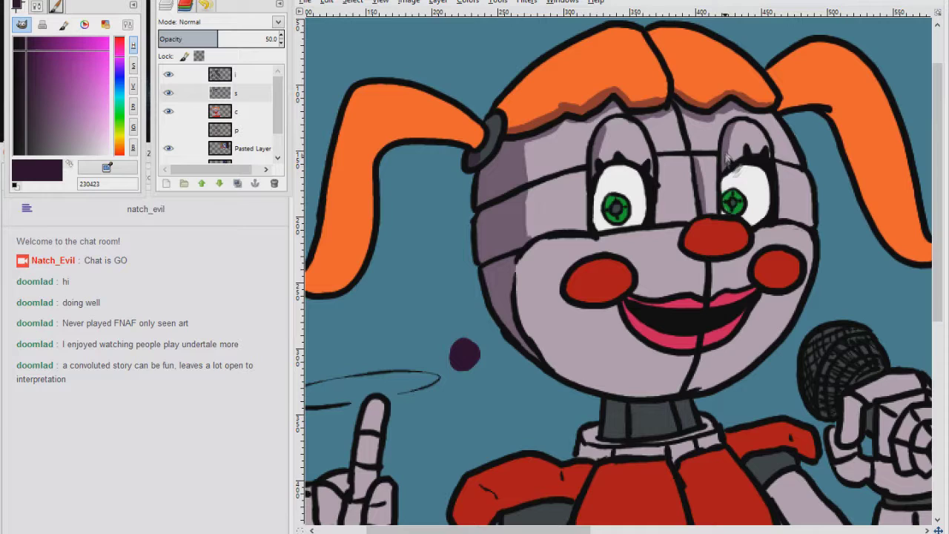
pyautogui.moveTo(621, 169); pyautogui.dragTo(599, 228)
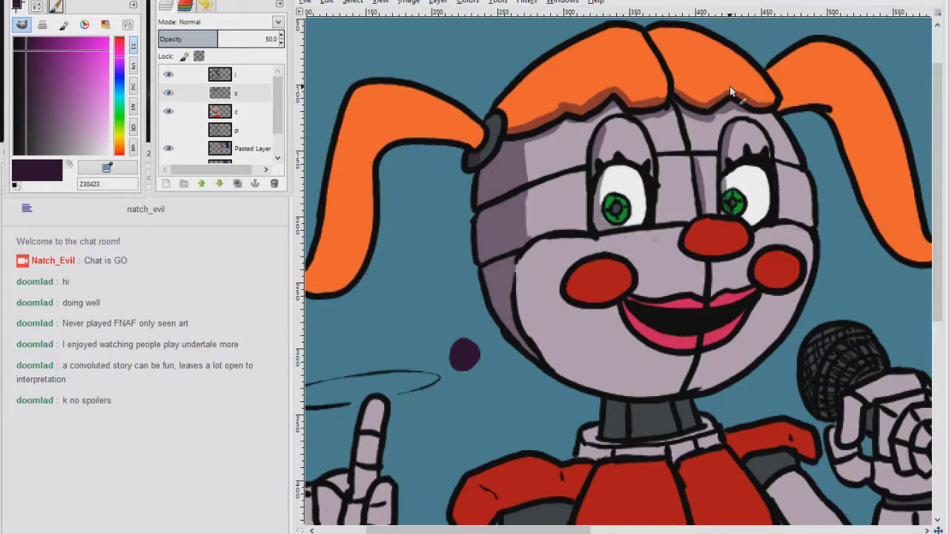
# Shade the jaw and chin, the lips, both red cheeks and the nose on layer s
pyautogui.moveTo(547, 191); pyautogui.dragTo(535, 213)
pyautogui.moveTo(522, 276)
pyautogui.mouseDown()
pyautogui.moveTo(524, 315)
pyautogui.moveTo(600, 383)
pyautogui.moveTo(674, 396)
pyautogui.moveTo(707, 387)
pyautogui.mouseUp()
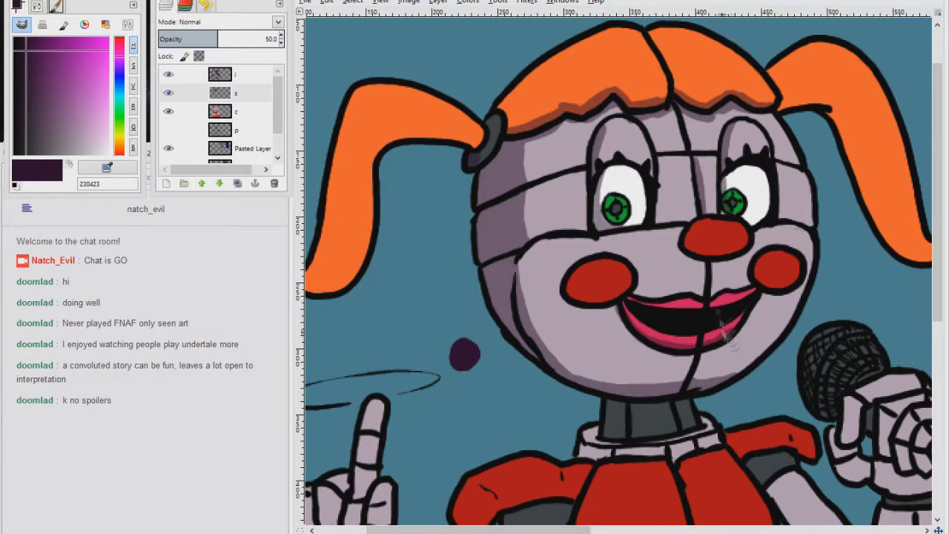
pyautogui.moveTo(757, 269); pyautogui.dragTo(790, 289)
pyautogui.moveTo(574, 273); pyautogui.dragTo(609, 300)
pyautogui.moveTo(689, 228); pyautogui.dragTo(738, 249)
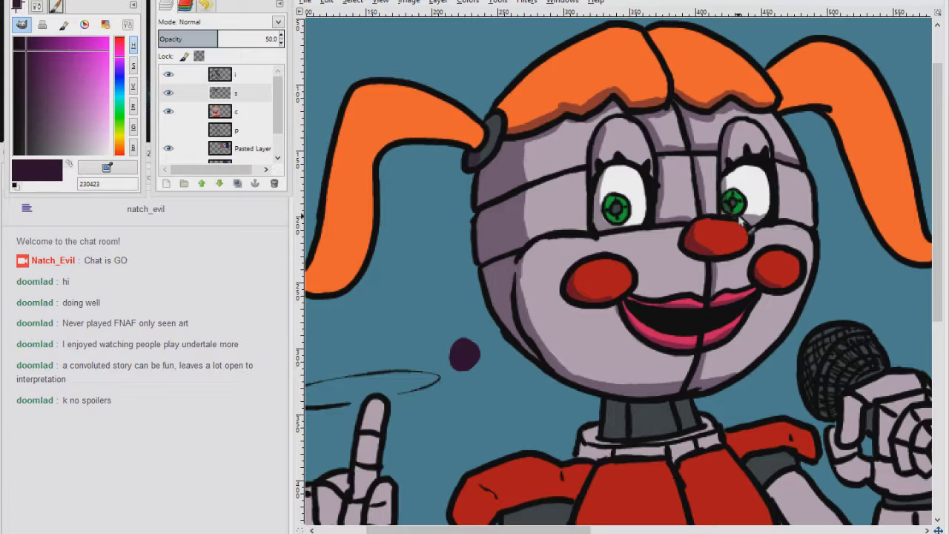
# Shade the hair tie and the inner edges of the pigtails on layer s
pyautogui.moveTo(481, 150)
pyautogui.mouseDown()
pyautogui.moveTo(465, 141)
pyautogui.moveTo(375, 173)
pyautogui.moveTo(527, 185)
pyautogui.mouseUp()
pyautogui.moveTo(502, 123)
pyautogui.mouseDown()
pyautogui.moveTo(467, 285)
pyautogui.moveTo(486, 194)
pyautogui.moveTo(476, 281)
pyautogui.moveTo(457, 288)
pyautogui.moveTo(506, 237)
pyautogui.moveTo(450, 313)
pyautogui.moveTo(497, 310)
pyautogui.mouseUp()
pyautogui.moveTo(907, 180)
pyautogui.mouseDown()
pyautogui.moveTo(737, 231)
pyautogui.moveTo(601, 231)
pyautogui.mouseUp()
pyautogui.moveTo(631, 175)
pyautogui.mouseDown()
pyautogui.moveTo(709, 219)
pyautogui.moveTo(719, 280)
pyautogui.moveTo(685, 180)
pyautogui.moveTo(752, 327)
pyautogui.mouseUp()
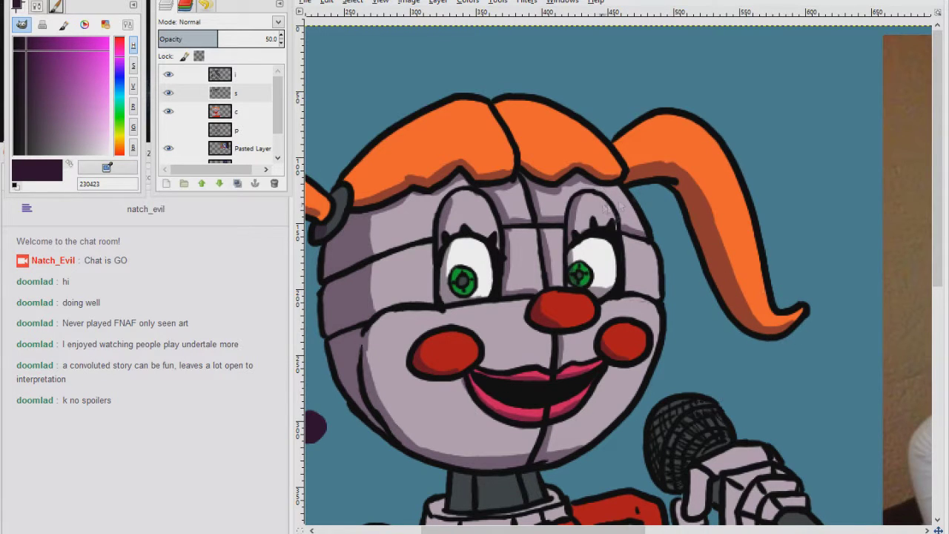
# Resample dark purple 230423 and shade the neck and collar beneath the head on layer s
pyautogui.click(247, 111)
pyautogui.keyDown('ctrl'); pyautogui.click(690, 138); pyautogui.keyUp('ctrl')
pyautogui.click(245, 96)
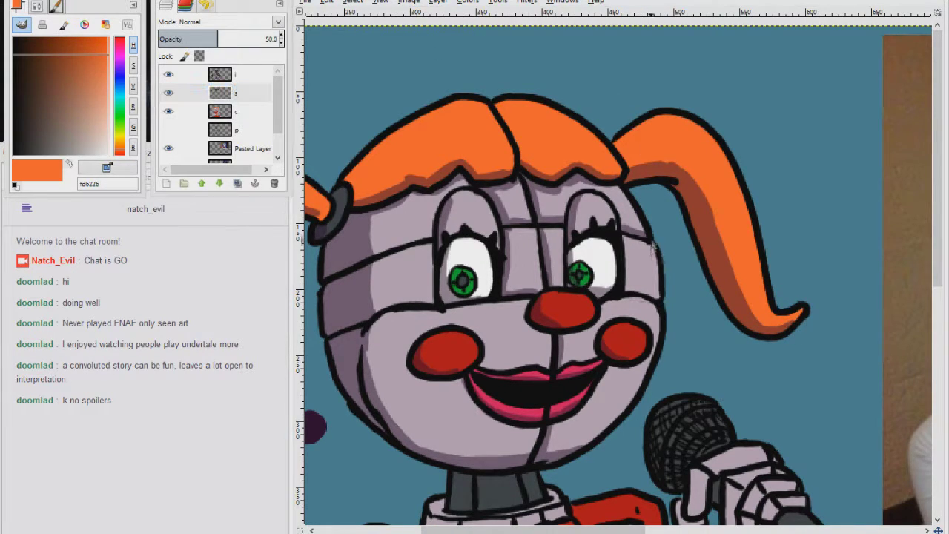
pyautogui.moveTo(618, 361); pyautogui.dragTo(673, 269)
pyautogui.keyDown('ctrl'); pyautogui.click(367, 326); pyautogui.keyUp('ctrl')
pyautogui.moveTo(520, 386); pyautogui.dragTo(504, 290)
pyautogui.moveTo(495, 289)
pyautogui.mouseDown()
pyautogui.moveTo(552, 291)
pyautogui.moveTo(495, 319)
pyautogui.moveTo(569, 331)
pyautogui.moveTo(481, 335)
pyautogui.mouseUp()
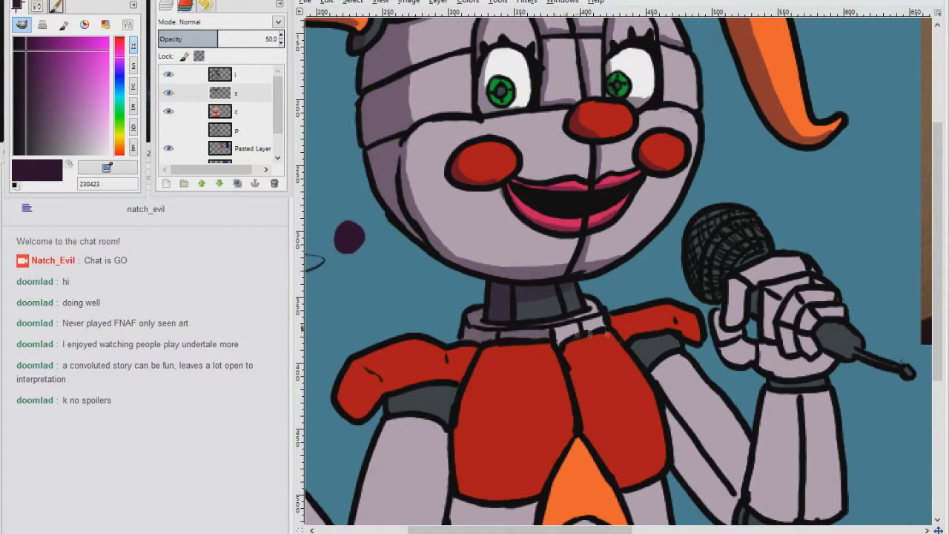
# Shade the red puff sleeves, the edges of both chest panels, and the microphone arm's upper half on layer s
pyautogui.moveTo(388, 396)
pyautogui.mouseDown()
pyautogui.moveTo(378, 390)
pyautogui.moveTo(369, 404)
pyautogui.moveTo(364, 387)
pyautogui.mouseUp()
pyautogui.moveTo(489, 375); pyautogui.dragTo(506, 268)
pyautogui.moveTo(490, 273)
pyautogui.mouseDown()
pyautogui.moveTo(476, 320)
pyautogui.moveTo(499, 375)
pyautogui.moveTo(554, 379)
pyautogui.mouseUp()
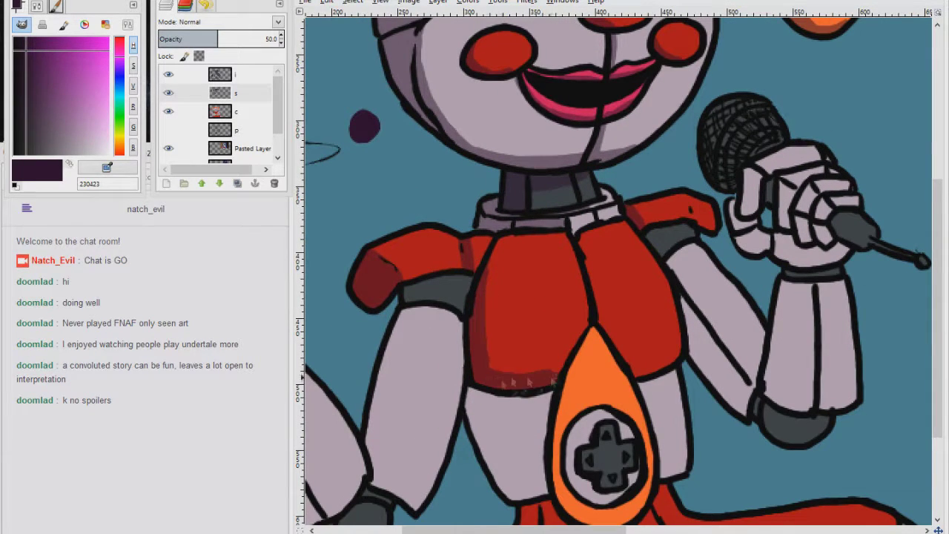
pyautogui.moveTo(631, 371); pyautogui.dragTo(651, 364)
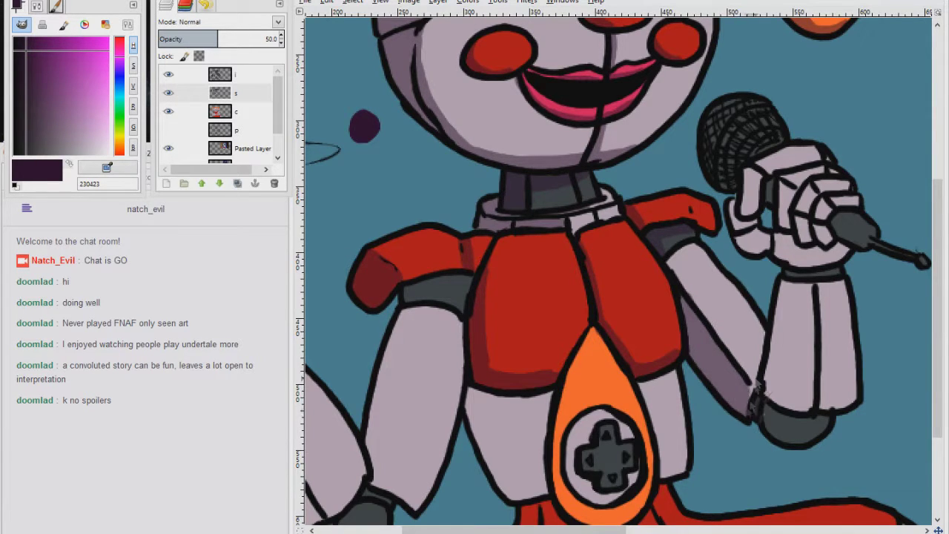
# Shade both panels of the microphone arm's forearm on layer s
pyautogui.scroll(-4, 755, 383)
pyautogui.scroll(4, 652, 252)
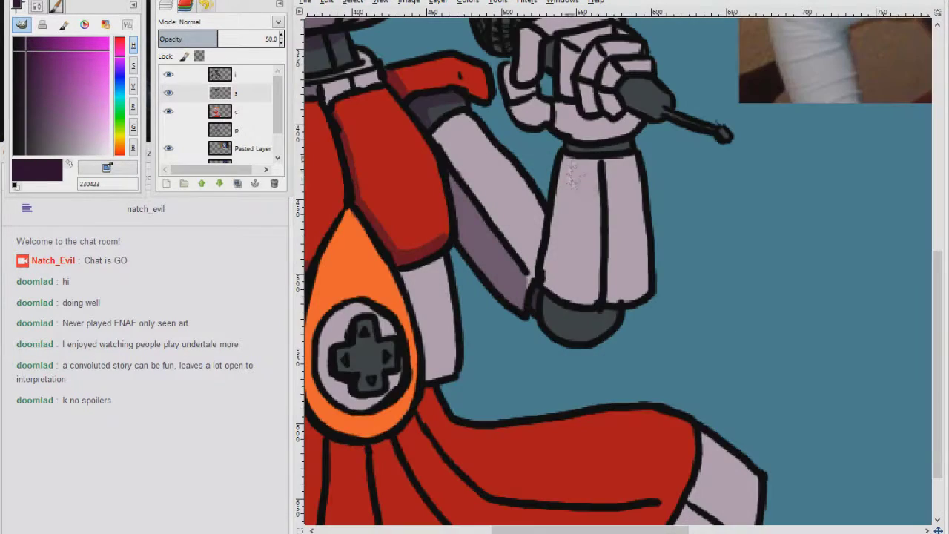
pyautogui.moveTo(579, 168); pyautogui.dragTo(558, 268)
pyautogui.moveTo(609, 159)
pyautogui.mouseDown()
pyautogui.moveTo(609, 268)
pyautogui.moveTo(640, 301)
pyautogui.mouseUp()
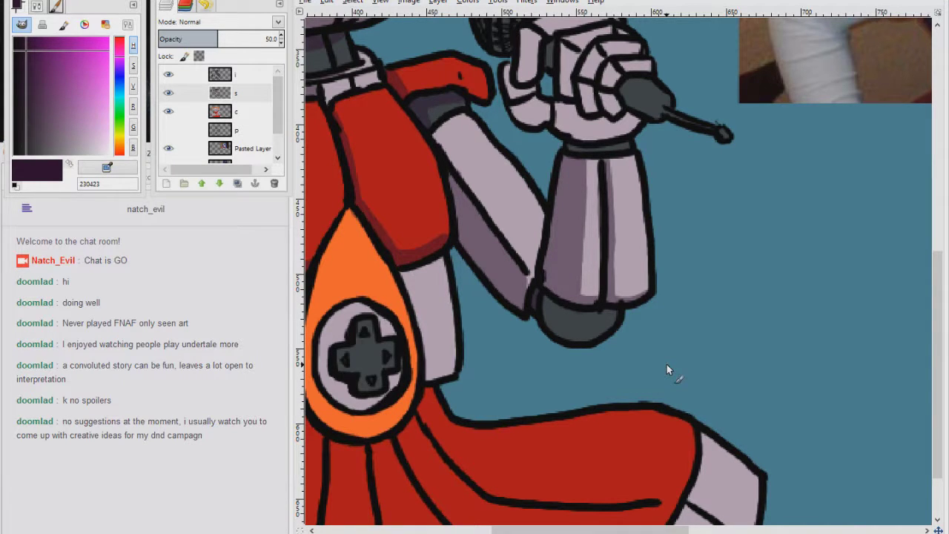
# Shade the fingers, thumb and palm of the hand gripping the microphone on layer s
pyautogui.scroll(3, 723, 140)
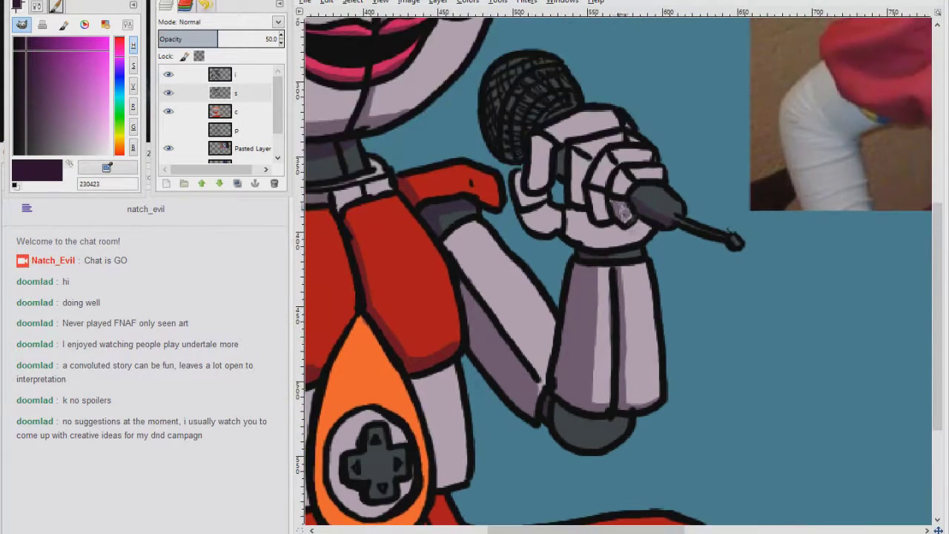
pyautogui.moveTo(580, 172); pyautogui.dragTo(576, 201)
pyautogui.moveTo(541, 143)
pyautogui.mouseDown()
pyautogui.moveTo(535, 189)
pyautogui.moveTo(613, 126)
pyautogui.moveTo(559, 141)
pyautogui.mouseUp()
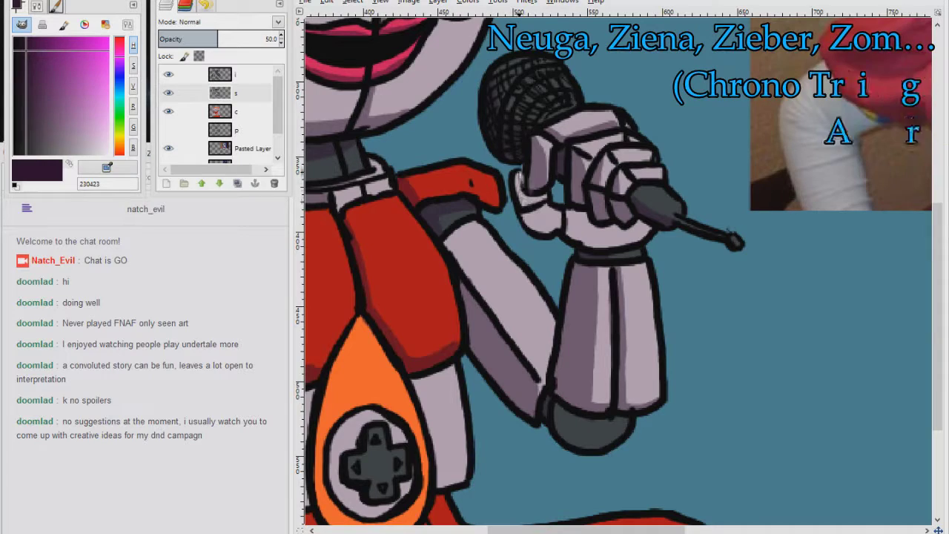
pyautogui.moveTo(571, 216)
pyautogui.mouseDown()
pyautogui.moveTo(592, 245)
pyautogui.moveTo(629, 236)
pyautogui.mouseUp()
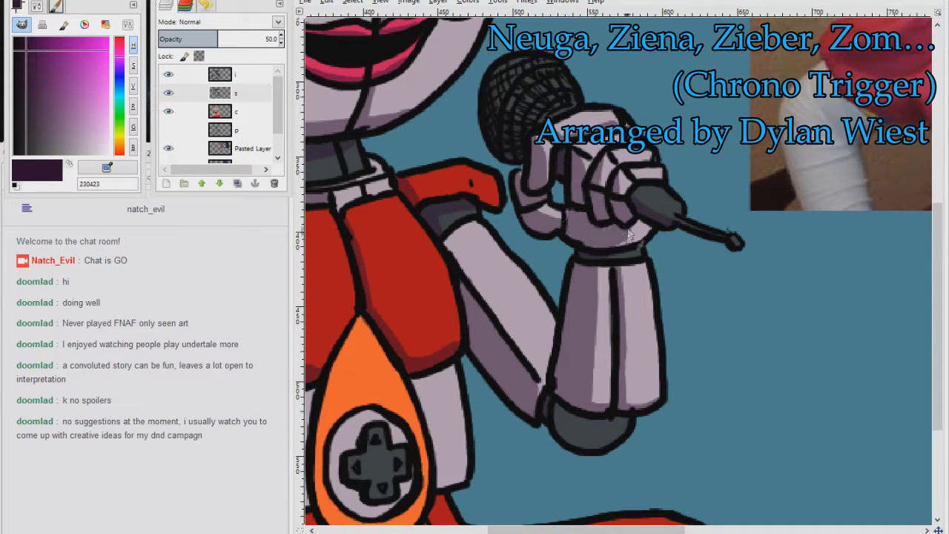
# Shade the microphone arm's elbow ball, plus the raised arm's shoulder joint, upper half and elbow ball on layer s
pyautogui.moveTo(579, 425)
pyautogui.mouseDown()
pyautogui.moveTo(578, 434)
pyautogui.moveTo(558, 411)
pyautogui.mouseUp()
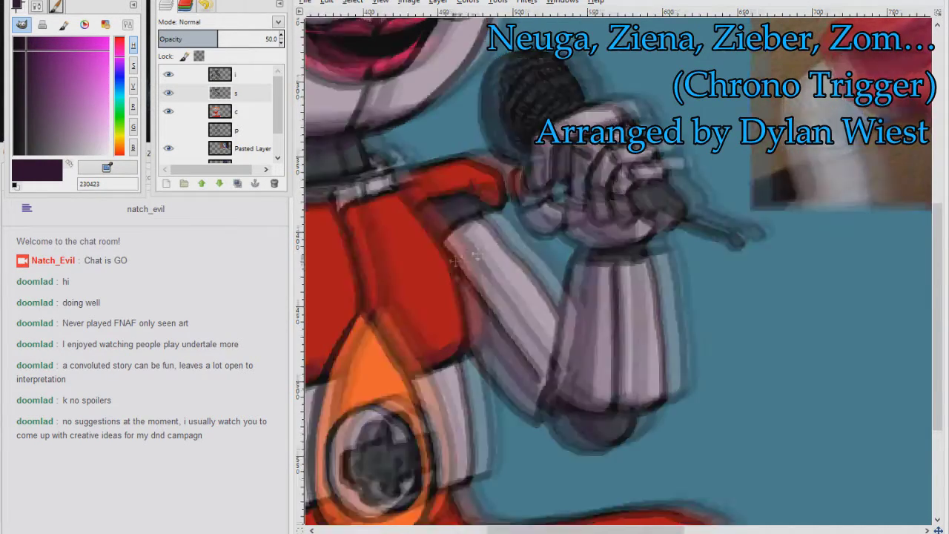
pyautogui.moveTo(477, 250); pyautogui.dragTo(806, 176)
pyautogui.moveTo(484, 192); pyautogui.dragTo(548, 187)
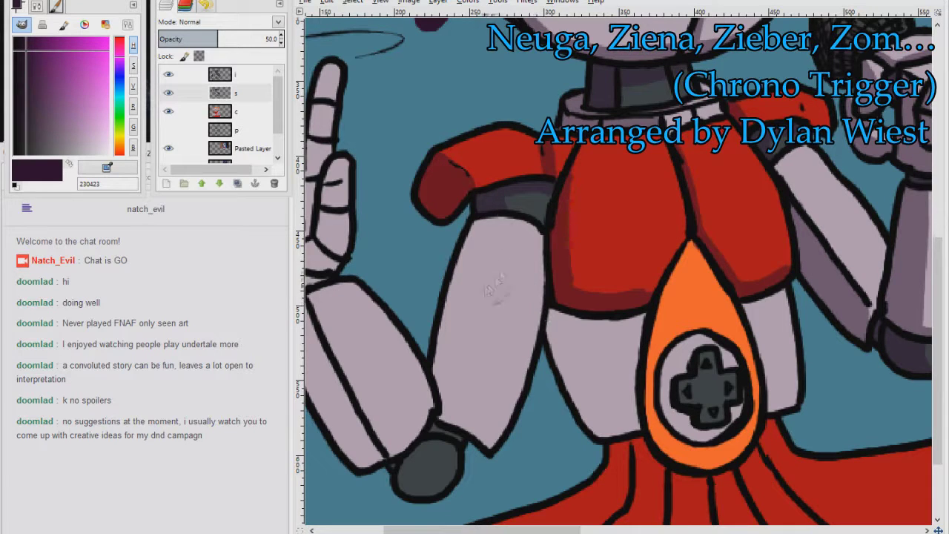
pyautogui.moveTo(501, 309); pyautogui.dragTo(515, 299)
pyautogui.moveTo(558, 215); pyautogui.dragTo(545, 363)
pyautogui.moveTo(485, 223)
pyautogui.mouseDown()
pyautogui.moveTo(461, 409)
pyautogui.moveTo(455, 318)
pyautogui.moveTo(470, 407)
pyautogui.moveTo(489, 444)
pyautogui.mouseUp()
pyautogui.scroll(-3, 539, 315)
pyautogui.hscroll(-2, 538, 315)
pyautogui.moveTo(496, 347); pyautogui.dragTo(538, 378)
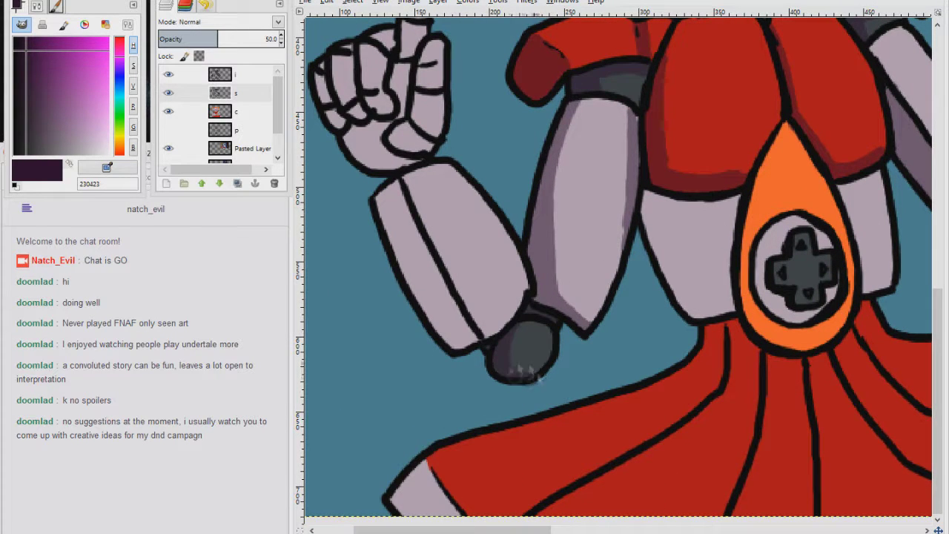
# Shade both panels of the raised forearm and the fingers, thumb and palm of the pointing hand on layer s
pyautogui.moveTo(393, 181)
pyautogui.mouseDown()
pyautogui.moveTo(426, 296)
pyautogui.moveTo(463, 343)
pyautogui.mouseUp()
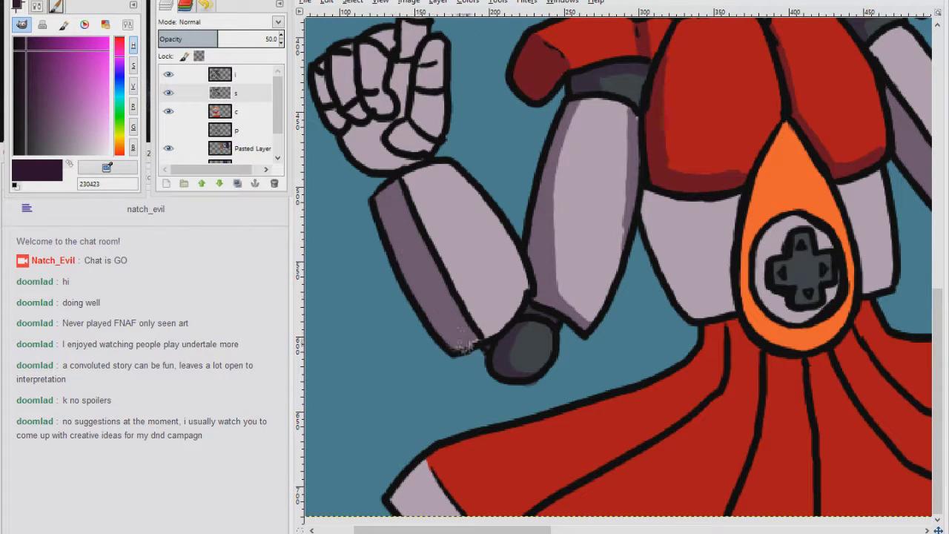
pyautogui.moveTo(409, 180); pyautogui.dragTo(489, 341)
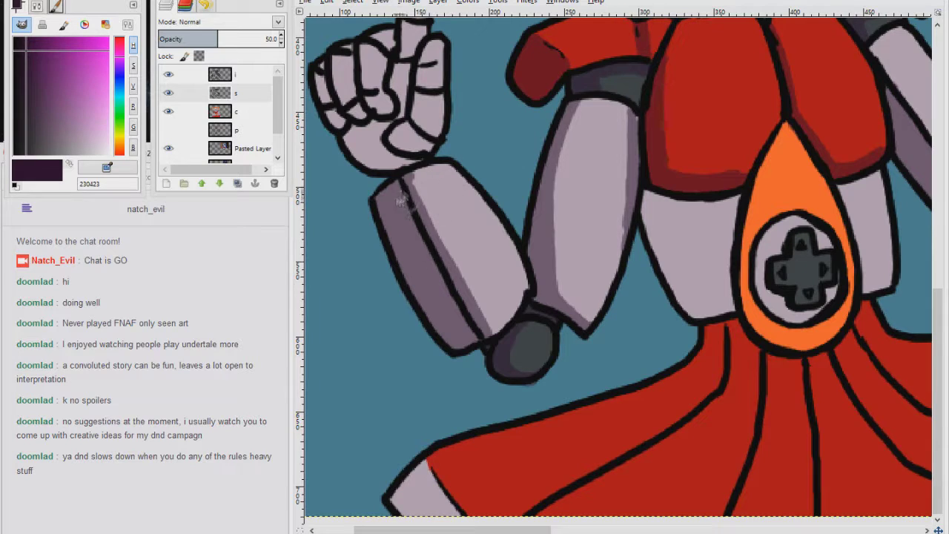
pyautogui.moveTo(406, 85)
pyautogui.mouseDown()
pyautogui.moveTo(490, 250)
pyautogui.moveTo(482, 261)
pyautogui.mouseUp()
pyautogui.moveTo(469, 294)
pyautogui.mouseDown()
pyautogui.moveTo(443, 319)
pyautogui.moveTo(469, 320)
pyautogui.moveTo(504, 278)
pyautogui.moveTo(498, 140)
pyautogui.moveTo(514, 189)
pyautogui.mouseUp()
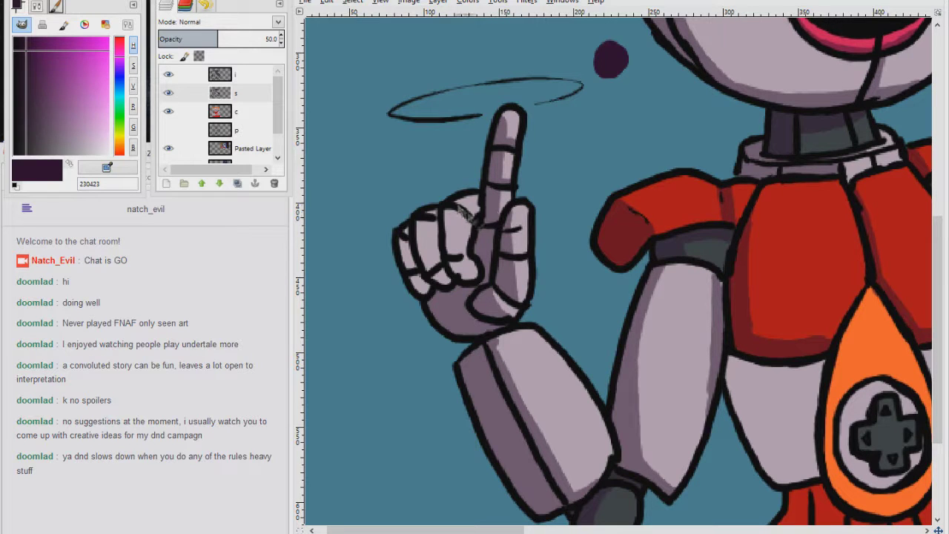
pyautogui.moveTo(466, 213)
pyautogui.mouseDown()
pyautogui.moveTo(456, 267)
pyautogui.moveTo(474, 285)
pyautogui.moveTo(437, 289)
pyautogui.moveTo(415, 276)
pyautogui.moveTo(423, 290)
pyautogui.mouseUp()
# Shade the waist panels, the orange drop-shaped piece and its round inset on layer s
pyautogui.moveTo(727, 371)
pyautogui.mouseDown()
pyautogui.moveTo(646, 138)
pyautogui.moveTo(507, 213)
pyautogui.mouseUp()
pyautogui.moveTo(511, 210)
pyautogui.mouseDown()
pyautogui.moveTo(600, 213)
pyautogui.moveTo(592, 317)
pyautogui.mouseUp()
pyautogui.moveTo(556, 320)
pyautogui.mouseDown()
pyautogui.moveTo(524, 226)
pyautogui.moveTo(589, 326)
pyautogui.mouseUp()
pyautogui.moveTo(741, 180); pyautogui.dragTo(708, 201)
pyautogui.moveTo(730, 287); pyautogui.dragTo(763, 300)
pyautogui.moveTo(627, 174)
pyautogui.mouseDown()
pyautogui.moveTo(656, 354)
pyautogui.moveTo(685, 356)
pyautogui.mouseUp()
pyautogui.moveTo(679, 236)
pyautogui.mouseDown()
pyautogui.moveTo(699, 261)
pyautogui.moveTo(653, 230)
pyautogui.mouseUp()
pyautogui.moveTo(699, 282); pyautogui.dragTo(666, 332)
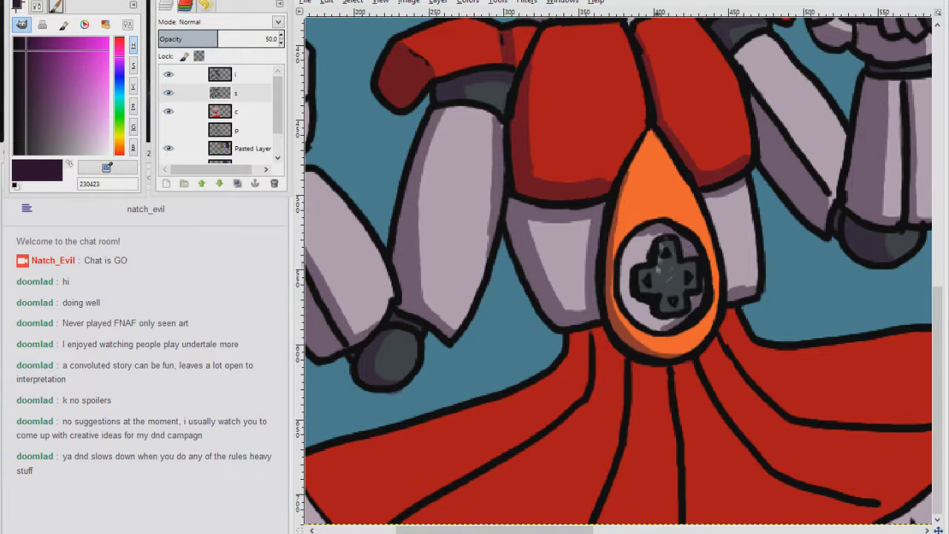
# Shade the D-pad at the waist and darken the folds on the left side of the red skirt on layer s
pyautogui.moveTo(655, 249); pyautogui.dragTo(634, 282)
pyautogui.moveTo(635, 282)
pyautogui.mouseDown()
pyautogui.moveTo(650, 313)
pyautogui.moveTo(680, 324)
pyautogui.moveTo(771, 241)
pyautogui.moveTo(768, 221)
pyautogui.mouseUp()
pyautogui.moveTo(616, 239); pyautogui.dragTo(652, 253)
pyautogui.moveTo(665, 259)
pyautogui.mouseDown()
pyautogui.moveTo(665, 318)
pyautogui.moveTo(620, 432)
pyautogui.moveTo(665, 273)
pyautogui.mouseUp()
pyautogui.moveTo(611, 256)
pyautogui.mouseDown()
pyautogui.moveTo(491, 325)
pyautogui.moveTo(596, 304)
pyautogui.moveTo(458, 335)
pyautogui.mouseUp()
pyautogui.moveTo(440, 348)
pyautogui.mouseDown()
pyautogui.moveTo(412, 380)
pyautogui.moveTo(429, 397)
pyautogui.mouseUp()
pyautogui.scroll(1, 561, 356)
pyautogui.hscroll(4, 561, 357)
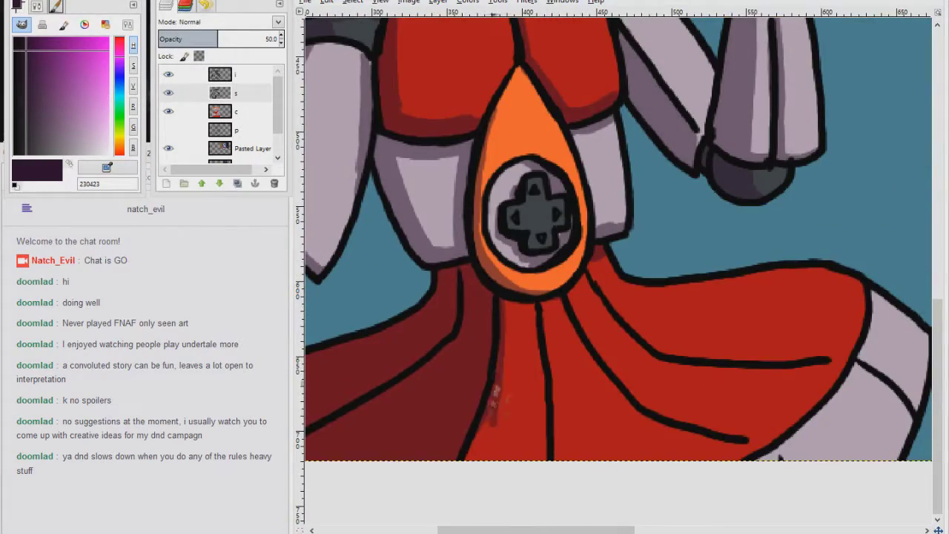
# Create a transparent 1280 x 720 px layer named shine above layer s and set its opacity to 75
pyautogui.scroll(-2, 657, 372)
pyautogui.scroll(8, 675, 371)
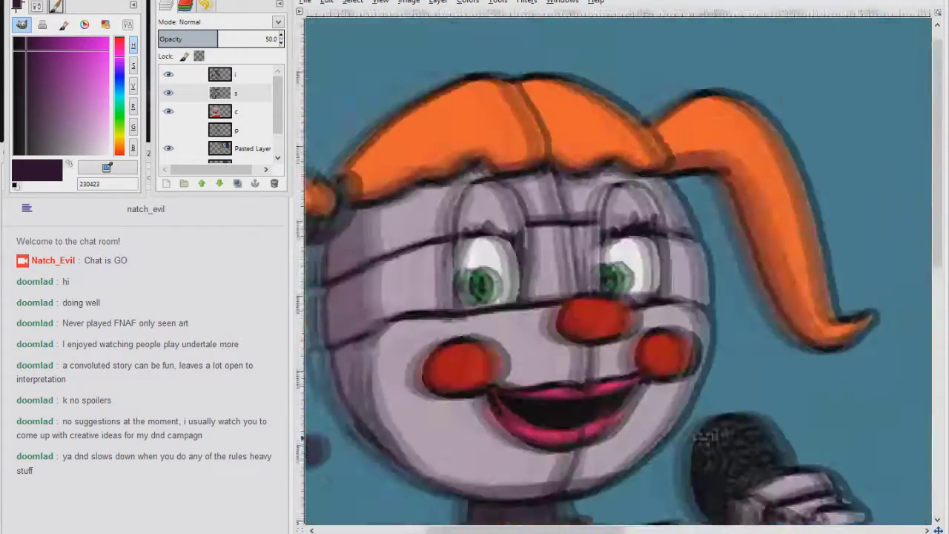
pyautogui.scroll(-3, 750, 396)
pyautogui.scroll(5, 799, 182)
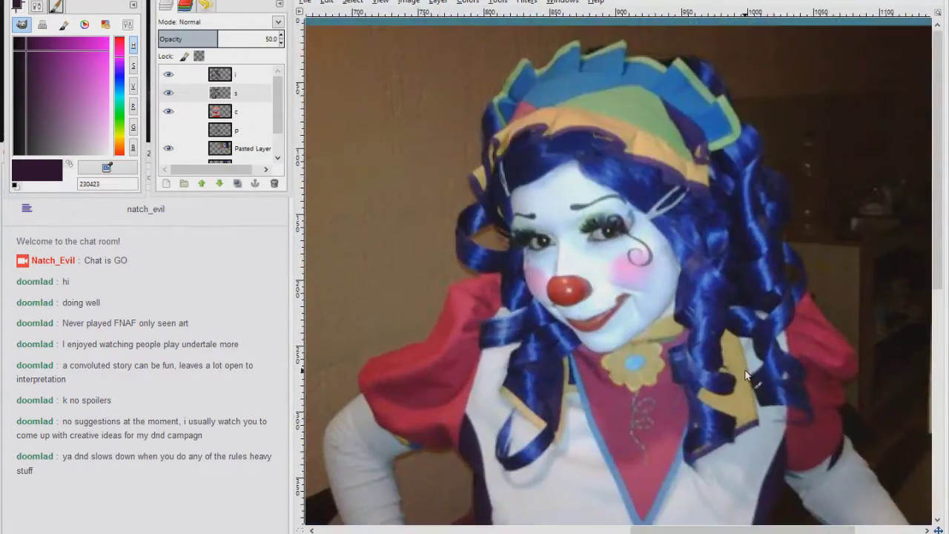
pyautogui.scroll(-4, 747, 376)
pyautogui.click(168, 182)
pyautogui.write('shine')
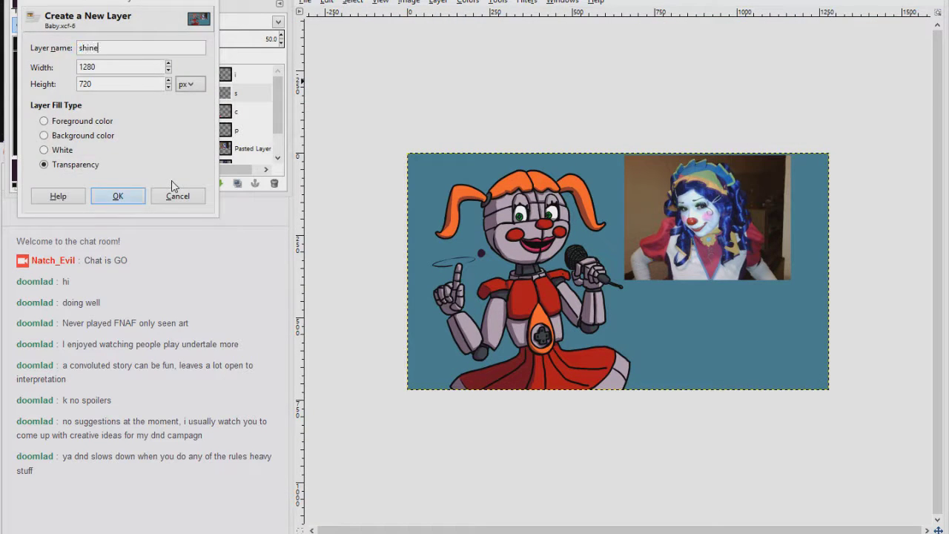
pyautogui.press('Return')
pyautogui.click(252, 39)
pyautogui.moveTo(252, 38); pyautogui.dragTo(254, 39)
# Paint white highlights on the pigtails, hair, face plates, nose, cheeks and lips on the shine layer
pyautogui.click(529, 32)
pyautogui.press('d')
pyautogui.press('x')
pyautogui.press('z')
pyautogui.moveTo(650, 143); pyautogui.dragTo(425, 331)
pyautogui.press('p')
pyautogui.moveTo(749, 136); pyautogui.dragTo(784, 233)
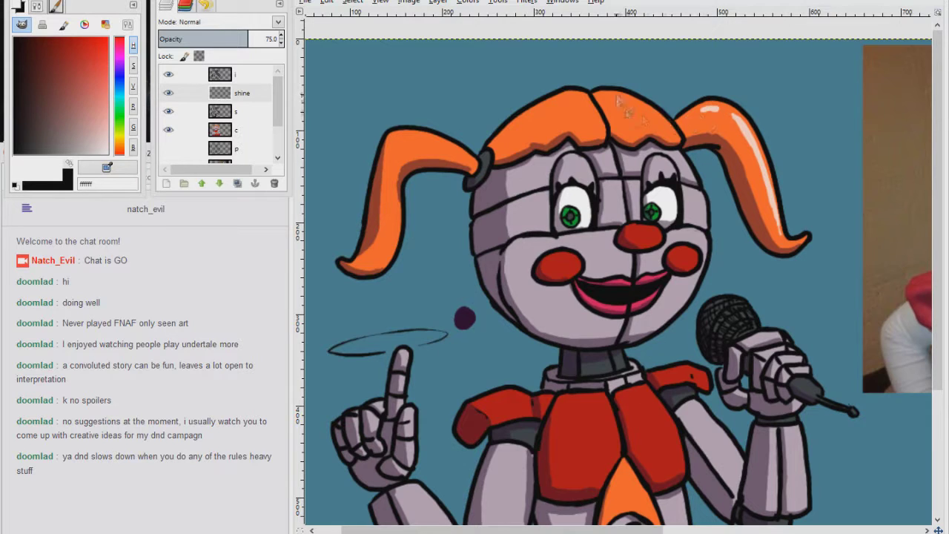
pyautogui.moveTo(463, 156); pyautogui.dragTo(449, 147)
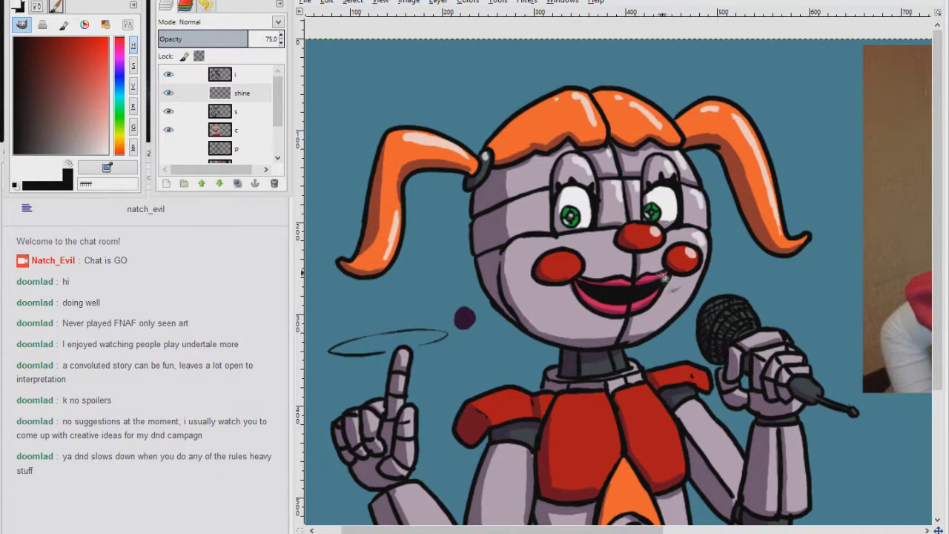
pyautogui.moveTo(591, 242); pyautogui.dragTo(538, 250)
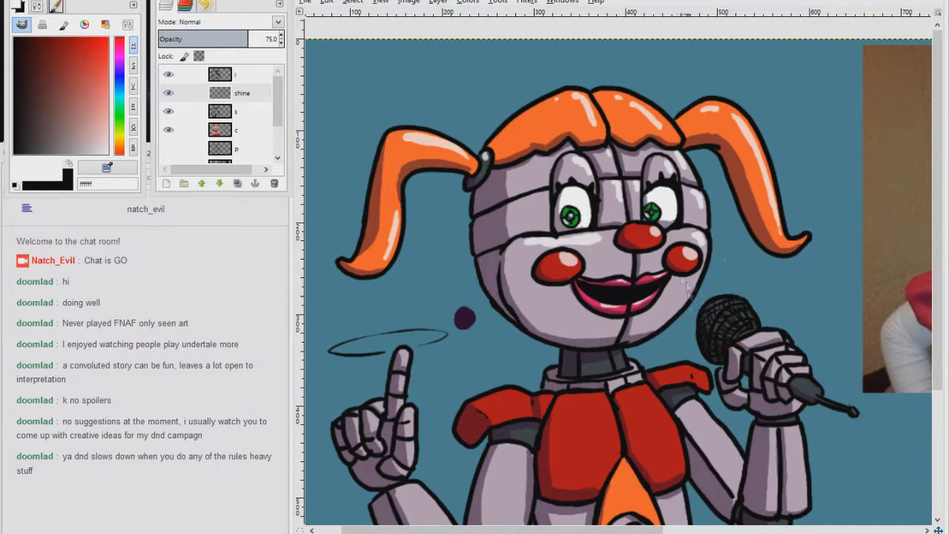
# Paint white highlights on the puff sleeves, chest panels, microphone and microphone arm on the shine layer
pyautogui.scroll(-3, 700, 330)
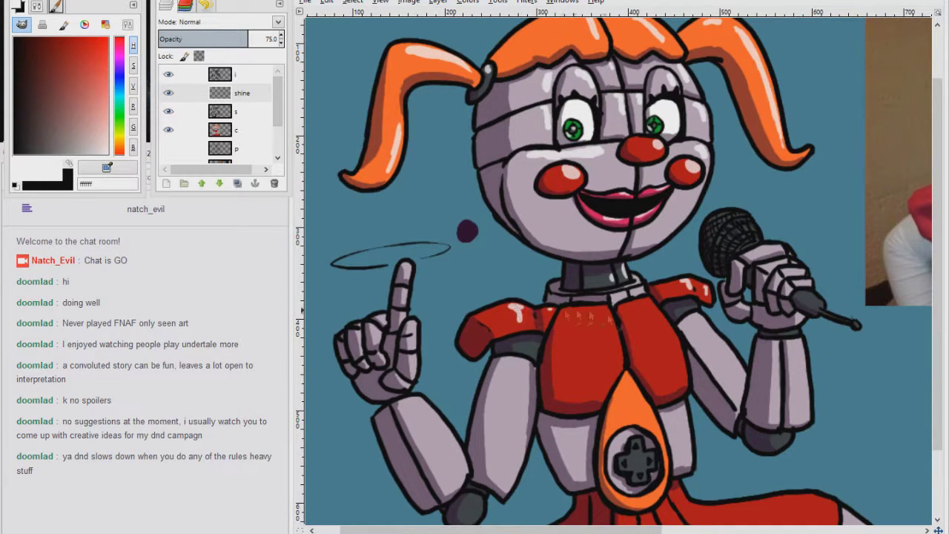
pyautogui.moveTo(710, 318); pyautogui.dragTo(741, 382)
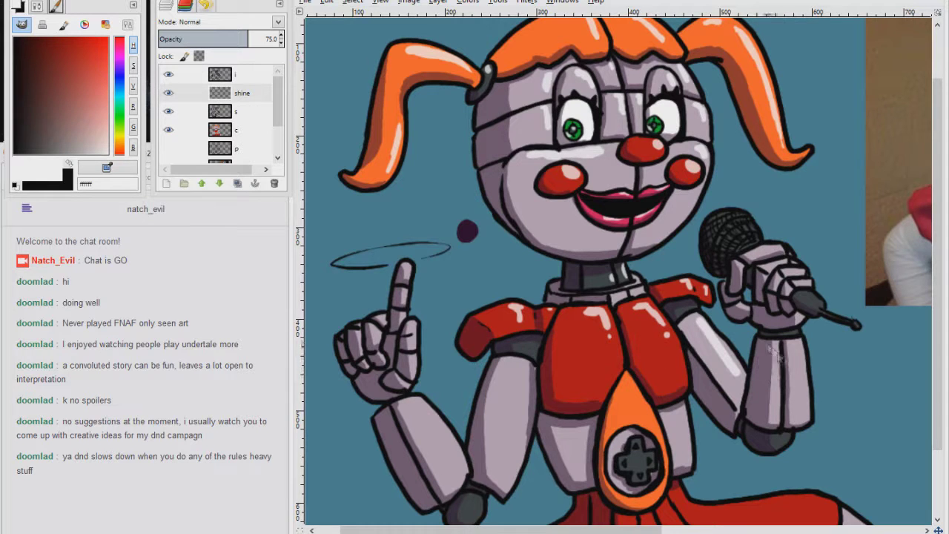
pyautogui.moveTo(803, 344); pyautogui.dragTo(806, 422)
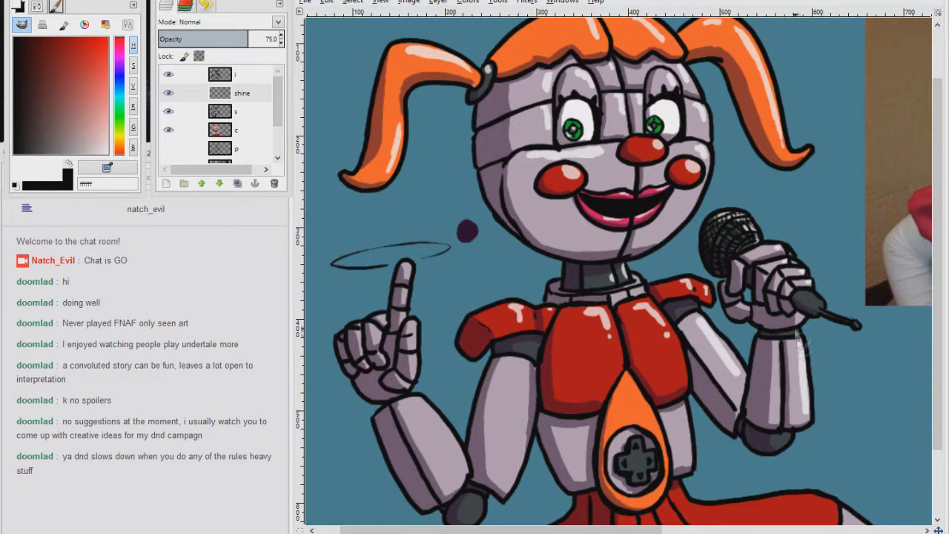
# Add white highlights to the waist panels, orange drop, skirt folds and raised arm on the shine layer
pyautogui.scroll(-3, 691, 322)
pyautogui.moveTo(625, 296); pyautogui.dragTo(597, 330)
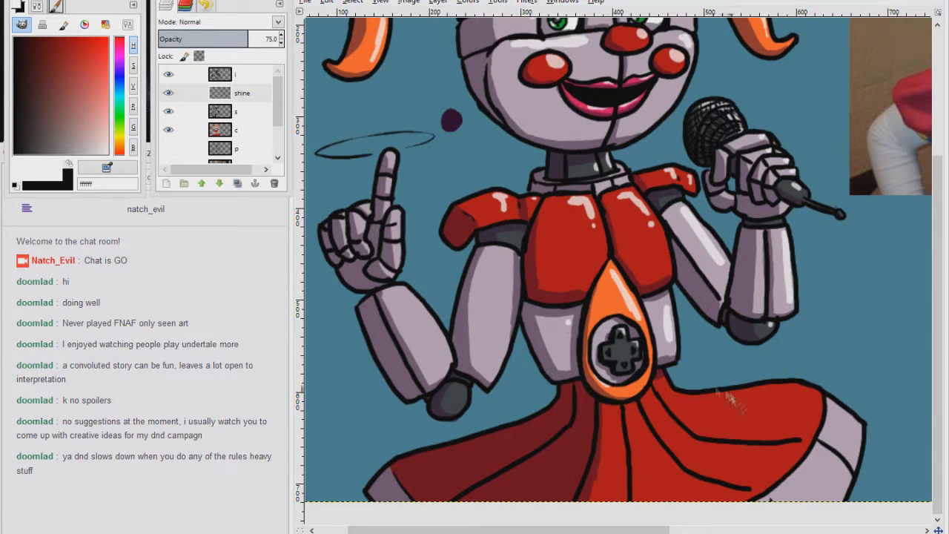
pyautogui.moveTo(730, 398); pyautogui.dragTo(687, 297)
pyautogui.moveTo(656, 303); pyautogui.dragTo(744, 298)
pyautogui.moveTo(654, 300); pyautogui.dragTo(627, 298)
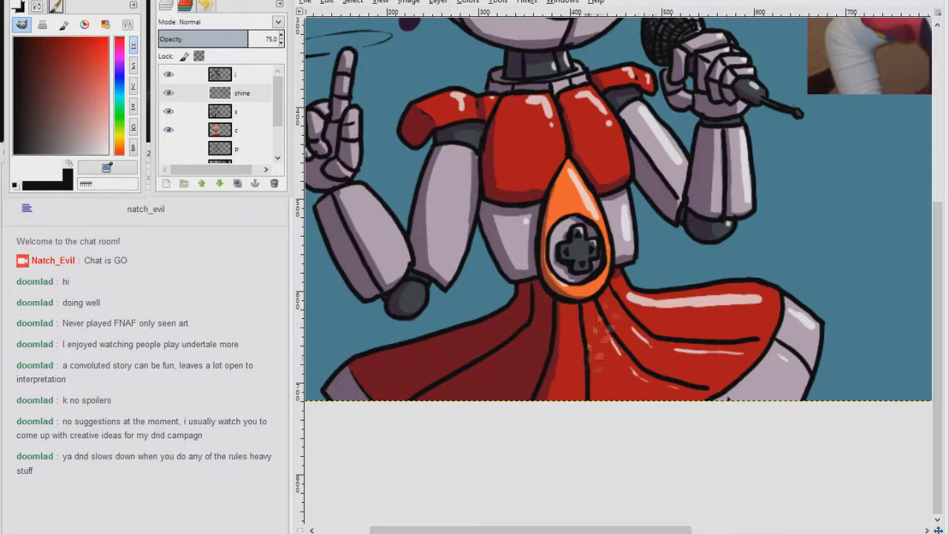
pyautogui.scroll(4, 590, 385)
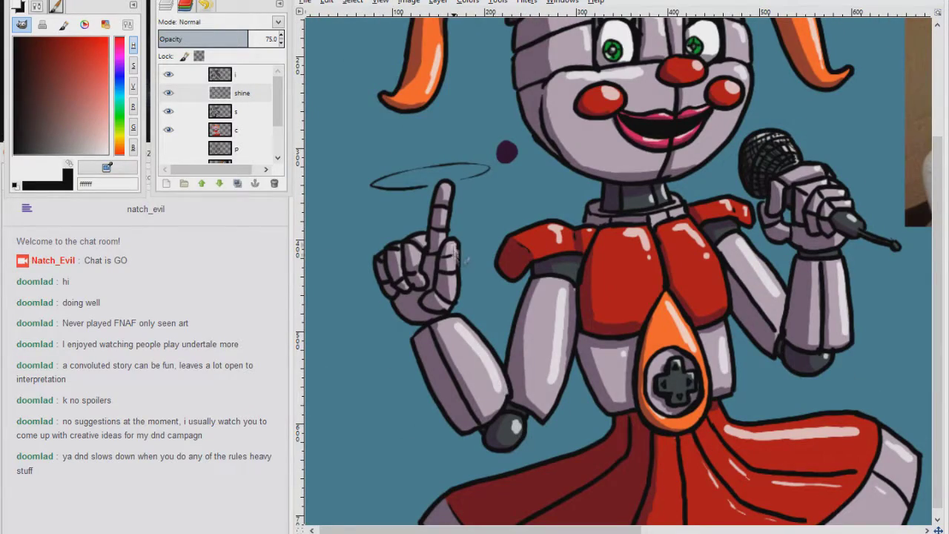
pyautogui.moveTo(575, 252)
pyautogui.mouseDown()
pyautogui.moveTo(384, 256)
pyautogui.moveTo(508, 328)
pyautogui.mouseUp()
# Erase the dark purple color spot beside the head on layer c and hide the pasted reference photo
pyautogui.click(237, 111)
pyautogui.click(237, 129)
pyautogui.moveTo(444, 215); pyautogui.dragTo(452, 243)
pyautogui.scroll(-3, 455, 237)
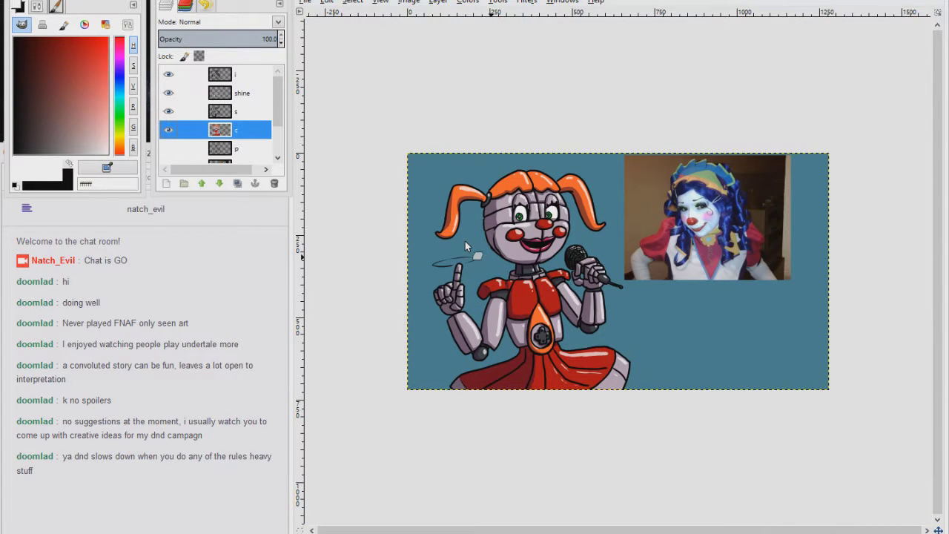
pyautogui.scroll(-2, 223, 111)
pyautogui.click(168, 136)
pyautogui.scroll(1, 704, 282)
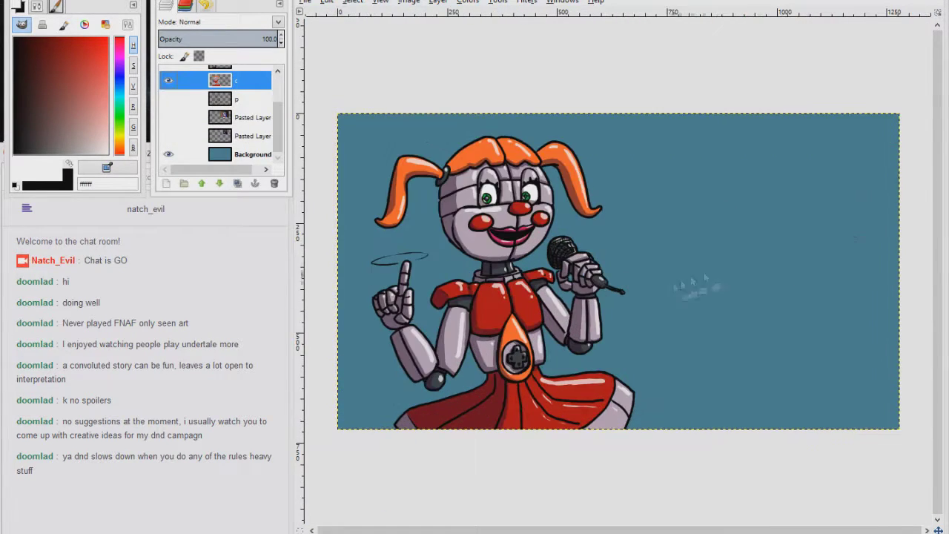
# Fill the Background layer with a vertical gradient from dark maroon 310521 at the top to dark blue below
pyautogui.click(250, 155)
pyautogui.keyDown('ctrl'); pyautogui.click(712, 243); pyautogui.keyUp('ctrl')
pyautogui.click(119, 77)
pyautogui.click(70, 163)
pyautogui.click(119, 77)
pyautogui.click(65, 53)
pyautogui.click(69, 163)
pyautogui.click(120, 50)
pyautogui.moveTo(62, 55); pyautogui.dragTo(43, 47)
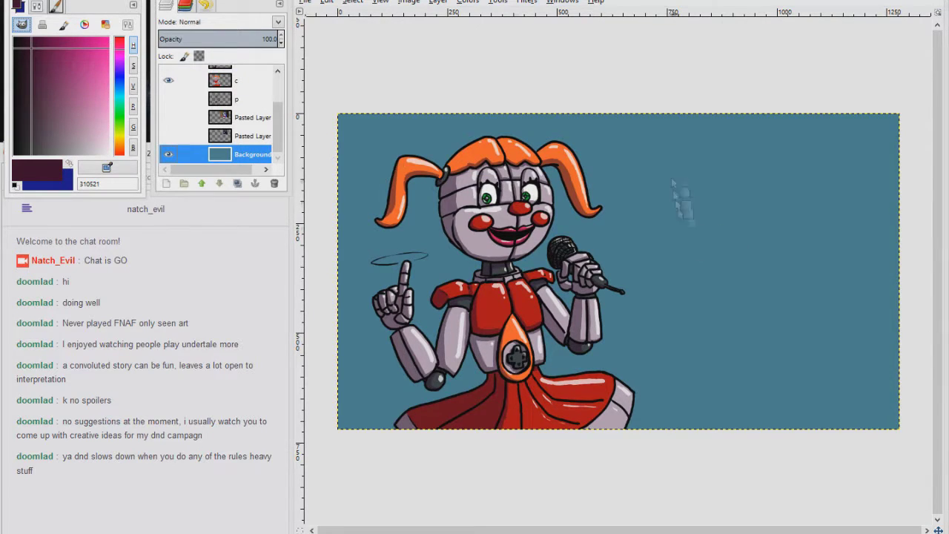
pyautogui.moveTo(696, 235); pyautogui.dragTo(706, 514)
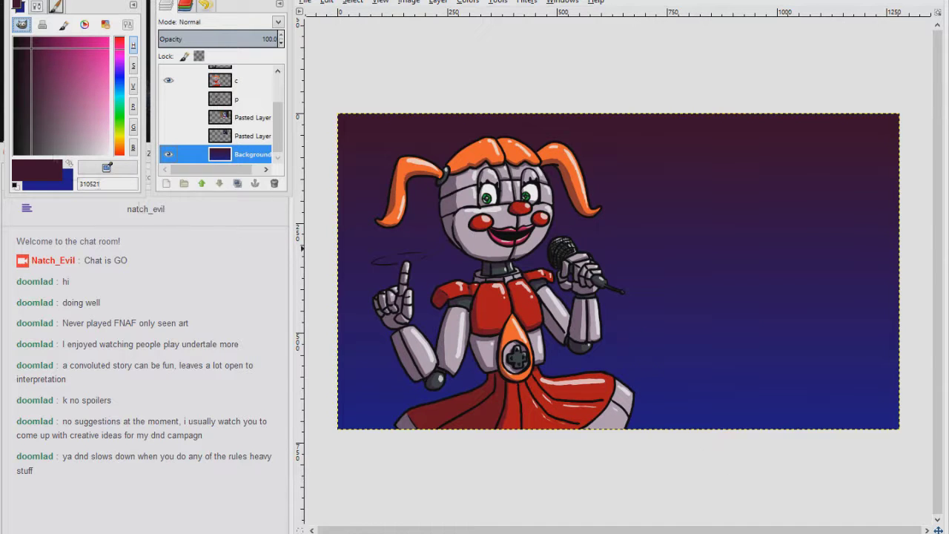
# Try dark red 310505 as the background gradient's top color and settle on dark green 05310a fading to dark blue
pyautogui.moveTo(120, 46); pyautogui.dragTo(119, 19)
pyautogui.moveTo(633, 106); pyautogui.dragTo(672, 480)
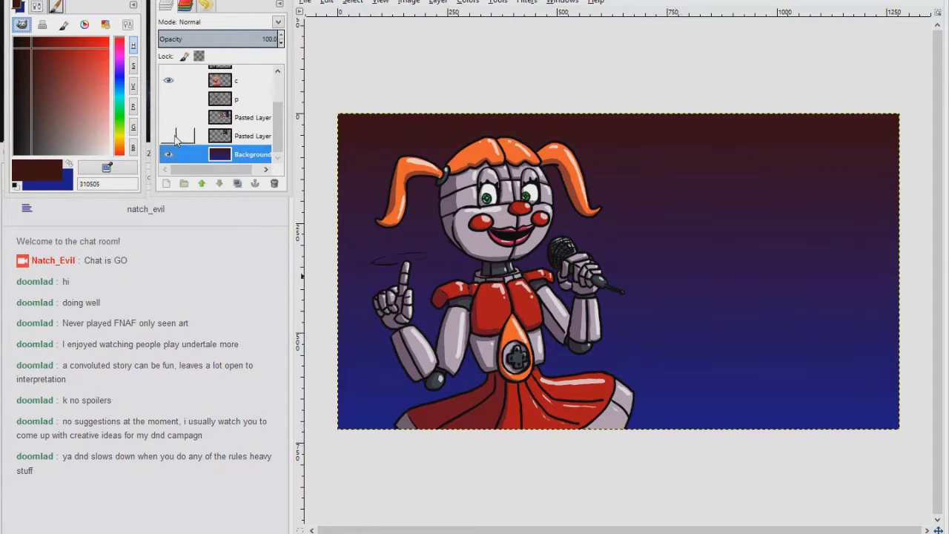
pyautogui.click(120, 112)
pyautogui.moveTo(597, 95); pyautogui.dragTo(665, 468)
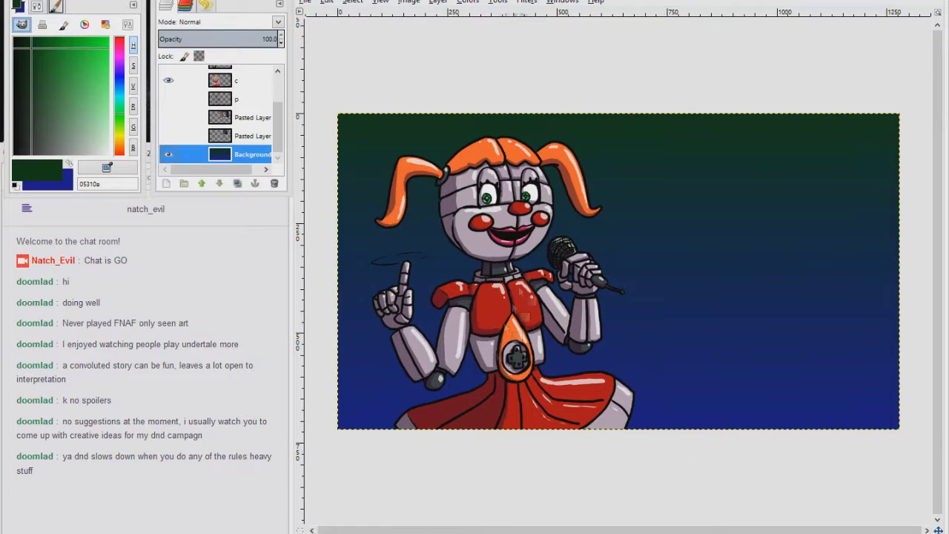
# Create a transparent layer named bg directly above Background and reset the foreground color to black
pyautogui.click(166, 183)
pyautogui.click(134, 212)
pyautogui.press('d')
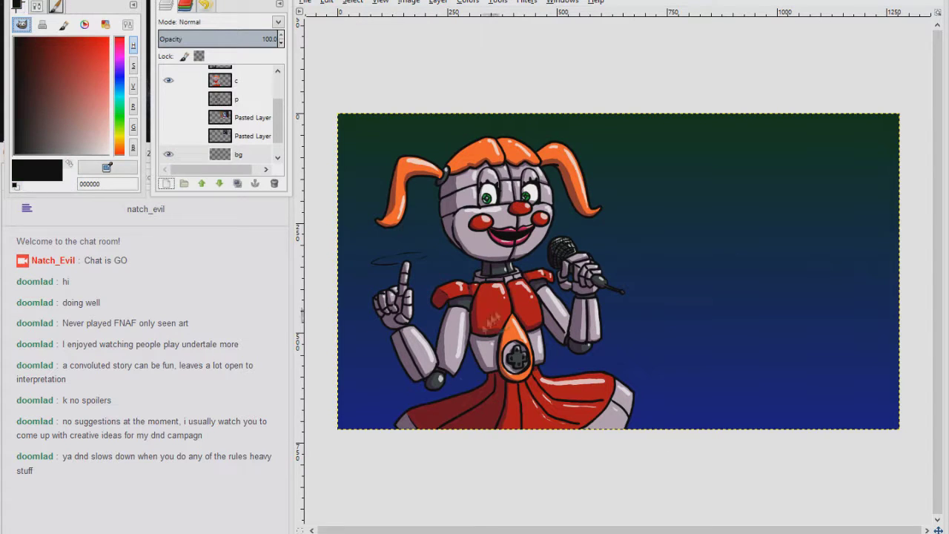
# Outline six stripes fanning downward behind the robot with a zigzag Free Select shape and fill them with black on layer bg
pyautogui.click(358, 441)
pyautogui.click(373, 92)
pyautogui.click(402, 91)
pyautogui.click(392, 445)
pyautogui.click(430, 446)
pyautogui.click(420, 92)
pyautogui.click(440, 91)
pyautogui.click(464, 445)
pyautogui.click(509, 446)
pyautogui.click(462, 93)
pyautogui.click(484, 93)
pyautogui.click(555, 446)
pyautogui.click(601, 445)
pyautogui.click(504, 94)
pyautogui.click(531, 94)
pyautogui.click(637, 447)
pyautogui.click(674, 447)
pyautogui.click(551, 96)
pyautogui.click(576, 94)
pyautogui.click(706, 444)
pyautogui.click(758, 444)
pyautogui.click(601, 76)
pyautogui.click(347, 80)
pyautogui.click(331, 452)
pyautogui.click(358, 440)
pyautogui.hotkey('ctrl', ',')
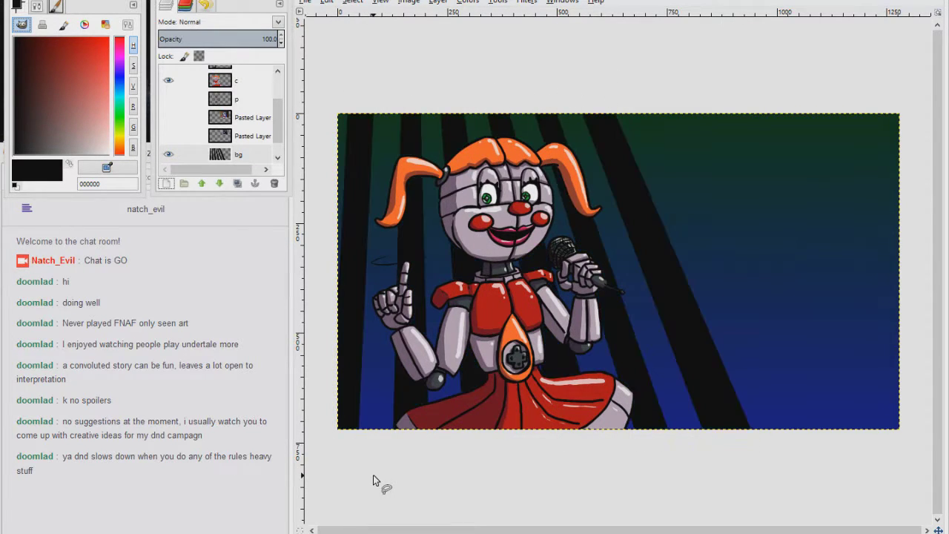
# Recolor the background stripes dark yellow 4f4823 and lower the bg layer's opacity to 53.3
pyautogui.click(120, 139)
pyautogui.click(50, 153)
pyautogui.moveTo(53, 166); pyautogui.dragTo(356, 256)
pyautogui.click(43, 90)
pyautogui.moveTo(249, 39); pyautogui.dragTo(224, 41)
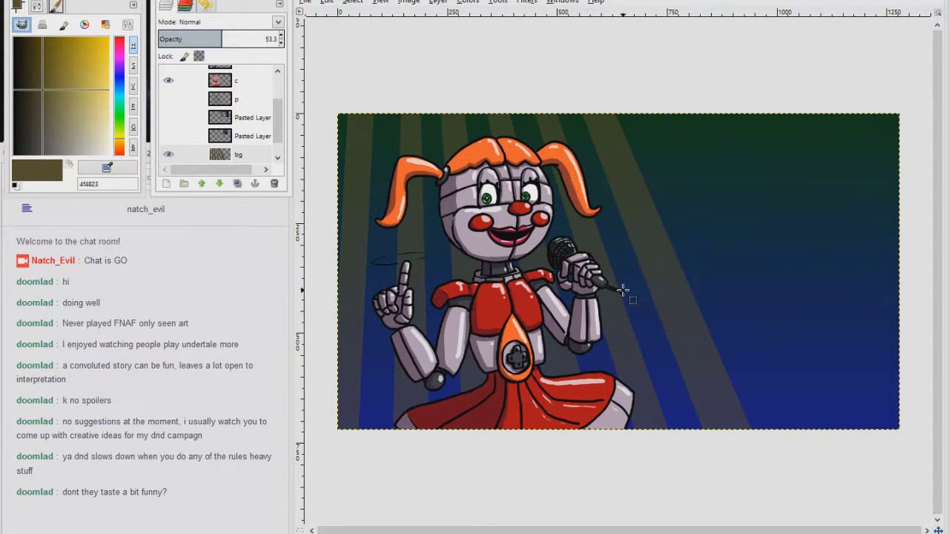
# Create a new layer named music above the ink layer i at the top of the stack
pyautogui.scroll(4, 593, 256)
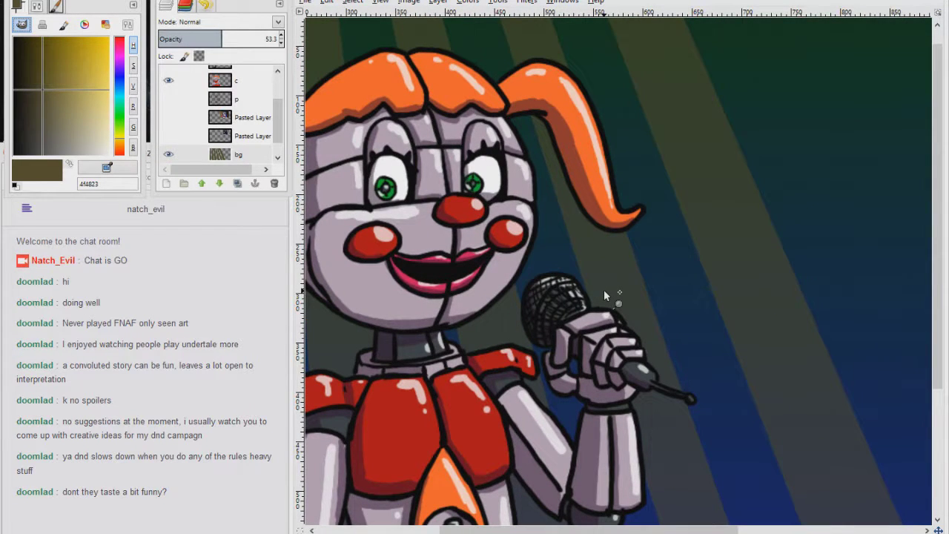
pyautogui.scroll(4, 248, 112)
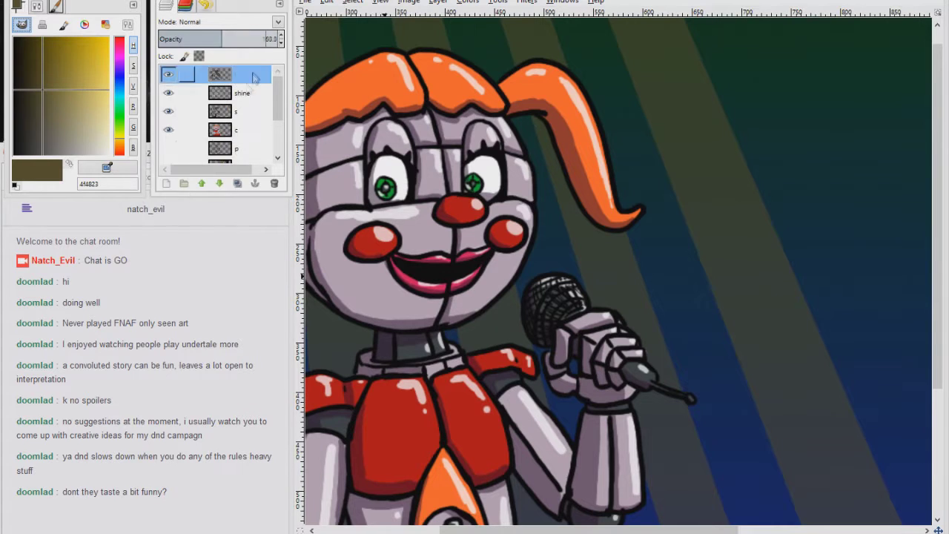
pyautogui.click(249, 74)
pyautogui.click(167, 184)
pyautogui.write('music')
pyautogui.press('Return')
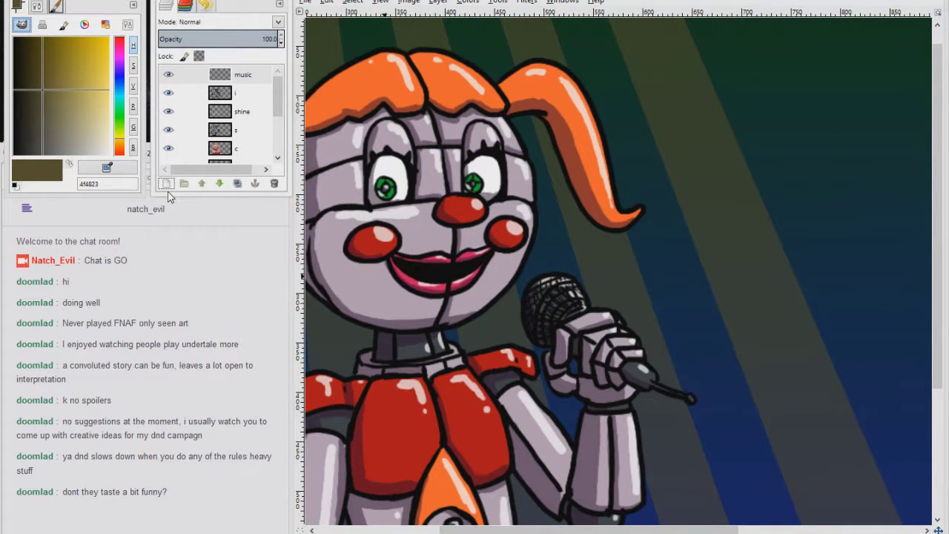
# Paint a white curling staff line with several music notes on layer music, floating from the microphone toward the upper right
pyautogui.press('d')
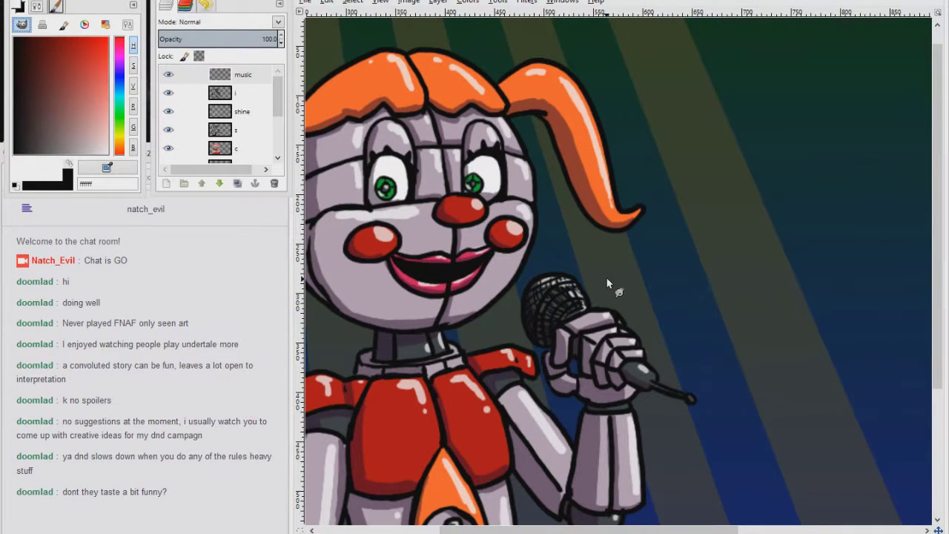
pyautogui.moveTo(547, 250)
pyautogui.mouseDown()
pyautogui.moveTo(728, 282)
pyautogui.moveTo(717, 237)
pyautogui.moveTo(643, 266)
pyautogui.moveTo(721, 281)
pyautogui.moveTo(703, 285)
pyautogui.moveTo(724, 279)
pyautogui.moveTo(758, 299)
pyautogui.moveTo(706, 316)
pyautogui.mouseUp()
pyautogui.moveTo(702, 261); pyautogui.dragTo(777, 193)
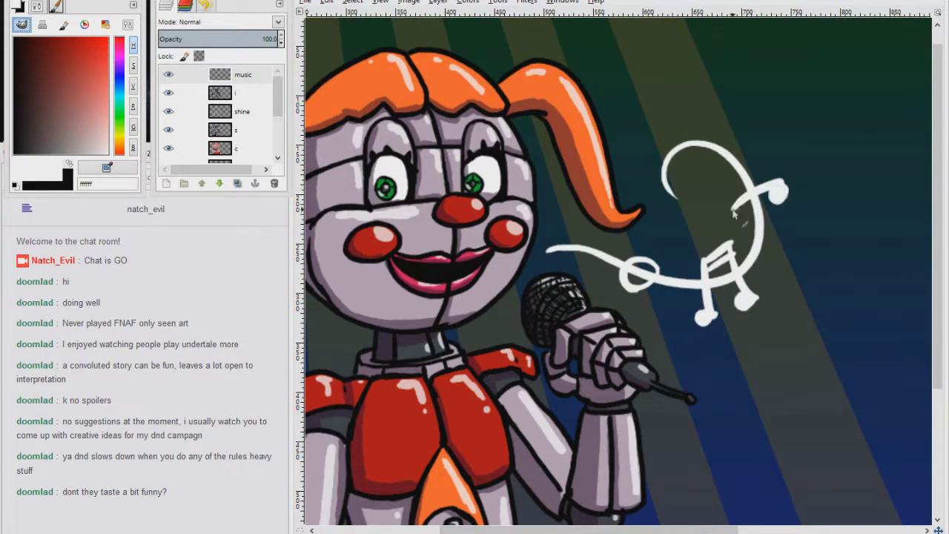
pyautogui.moveTo(701, 186); pyautogui.dragTo(744, 139)
pyautogui.moveTo(662, 157)
pyautogui.mouseDown()
pyautogui.moveTo(687, 138)
pyautogui.moveTo(668, 152)
pyautogui.mouseUp()
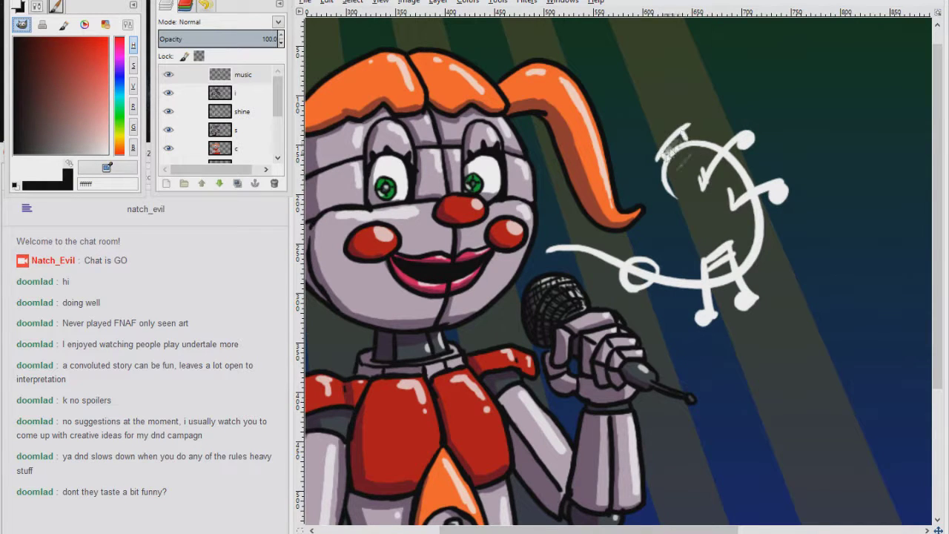
pyautogui.moveTo(689, 194); pyautogui.dragTo(673, 191)
pyautogui.moveTo(575, 261); pyautogui.dragTo(572, 230)
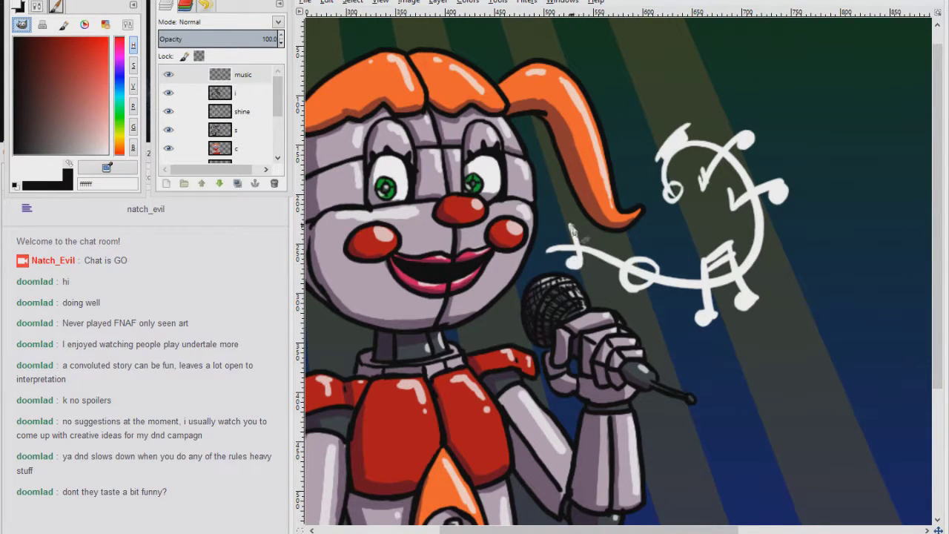
# Duplicate the music layer, select the notes' shape, grow the selection by 3 and fill it with white on the copy
pyautogui.moveTo(251, 42); pyautogui.dragTo(262, 42)
pyautogui.rightClick(237, 79)
pyautogui.click(169, 186)
pyautogui.click(171, 250)
pyautogui.click(353, 2)
pyautogui.click(375, 169)
pyautogui.write('3')
pyautogui.press('Return')
pyautogui.hotkey('ctrl', ',')
# Blur the thickened notes on layer music #1 into a soft glow and lower the layer's opacity to 31.3
pyautogui.click(466, 2)
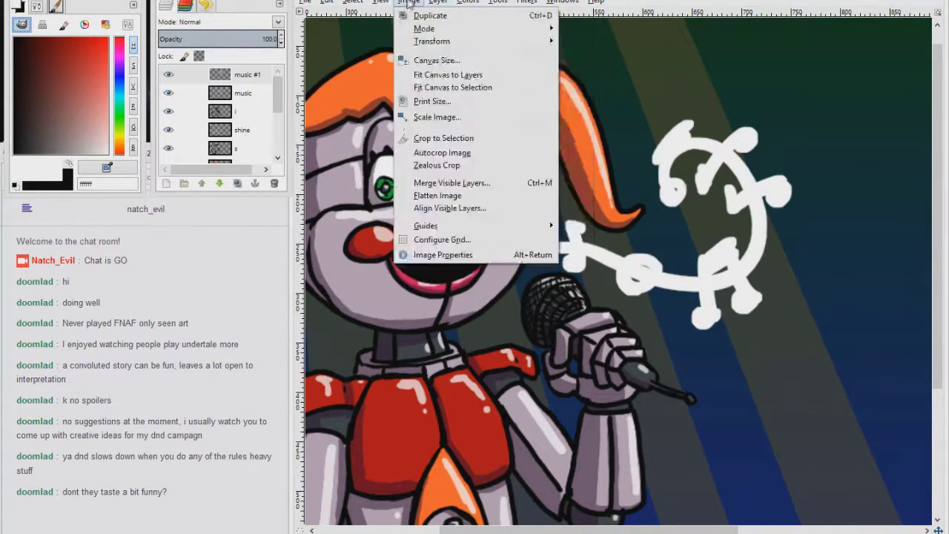
pyautogui.moveTo(539, 63)
pyautogui.click(713, 75)
pyautogui.press('Return')
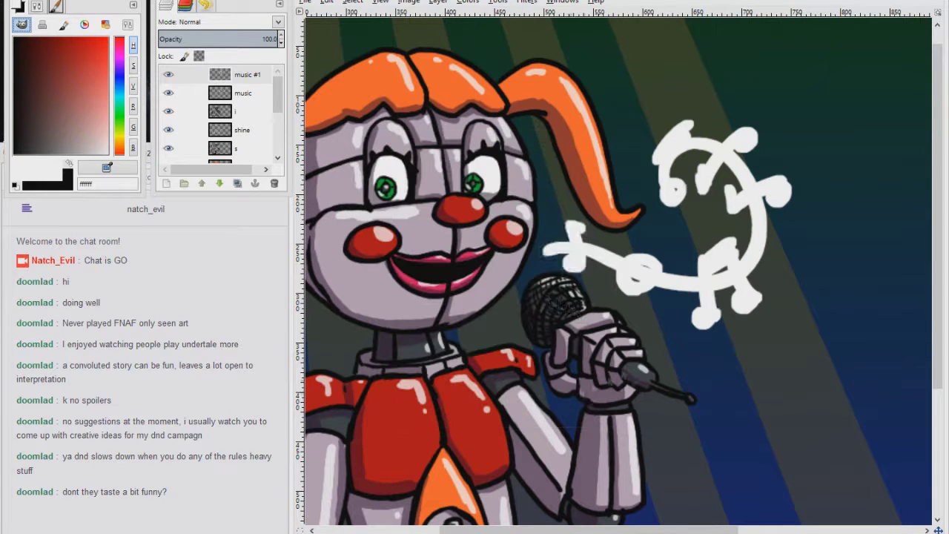
pyautogui.moveTo(250, 36); pyautogui.dragTo(219, 39)
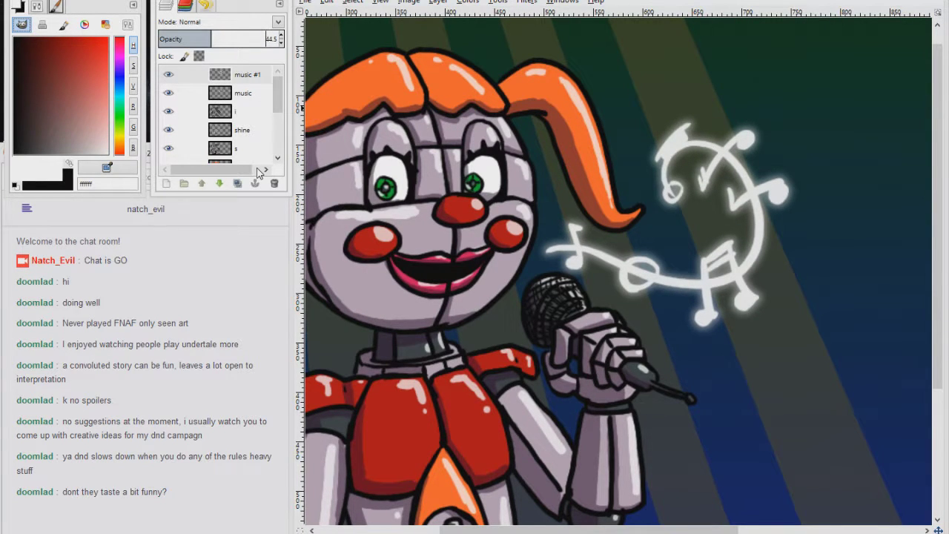
pyautogui.press('-')
pyautogui.press('-')
pyautogui.moveTo(200, 38); pyautogui.dragTo(195, 39)
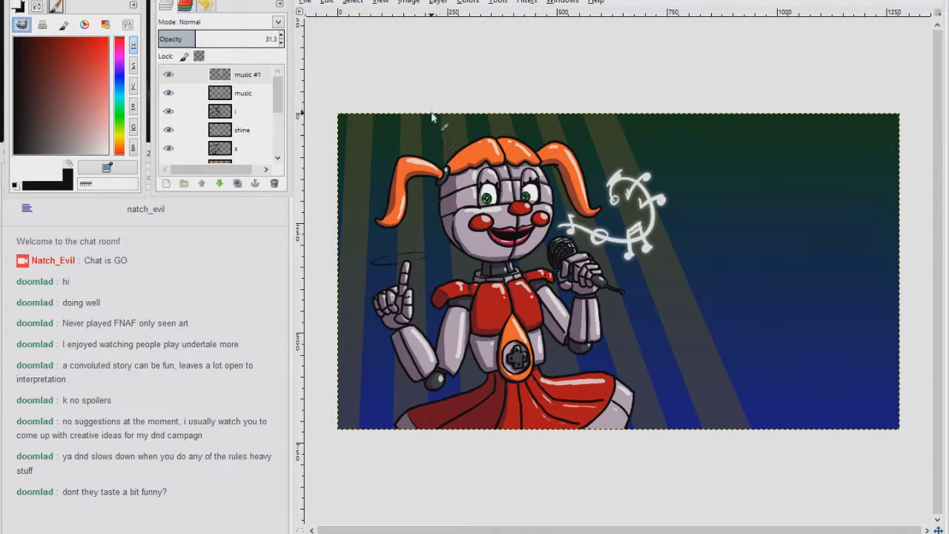
# Crop the image to a near-square area around the robot and notes, then export it as Baby.jpg
pyautogui.moveTo(359, 101); pyautogui.dragTo(677, 443)
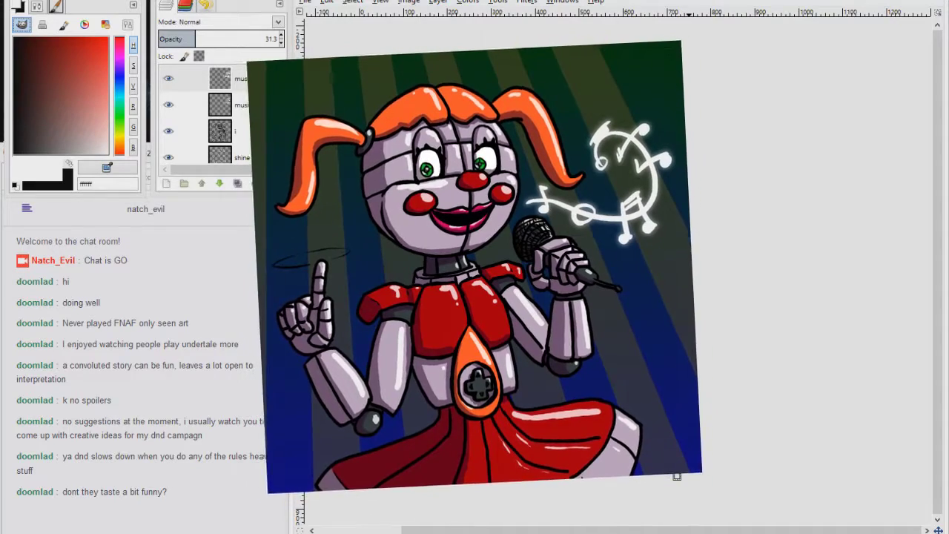
pyautogui.hotkey('ctrl', 'shift', 'e')
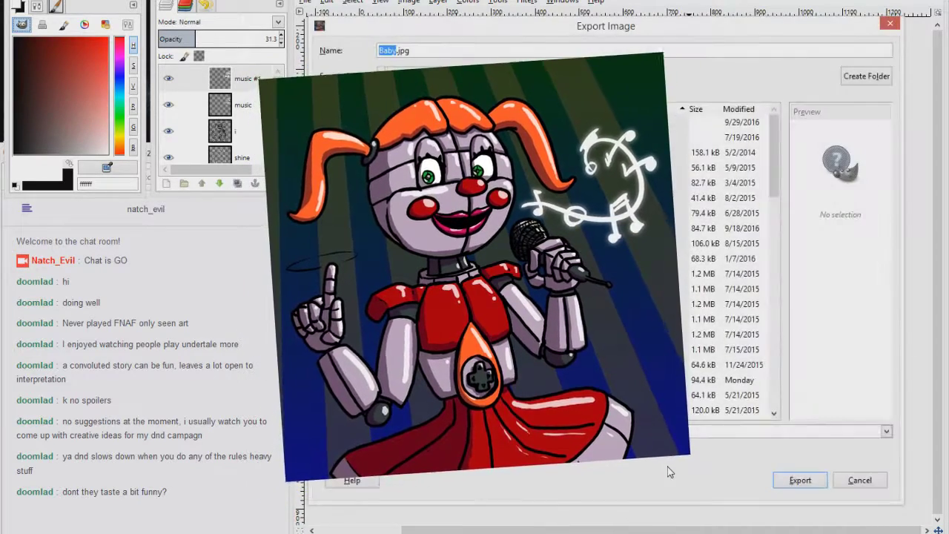
pyautogui.click(801, 481)
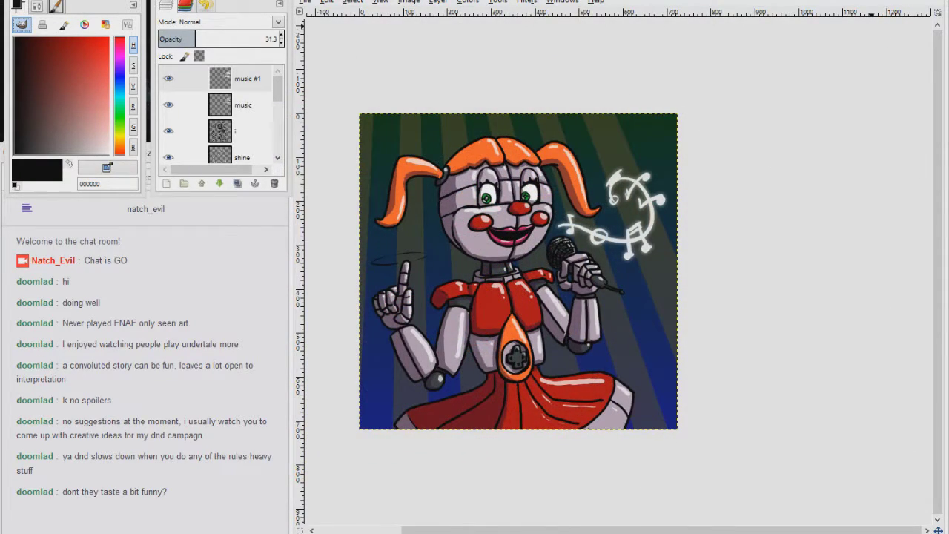
# Close Baby.xcf, discarding its unsaved changes, and create a new blank 1280 × 720 px image
pyautogui.hotkey('ctrl', 'w')
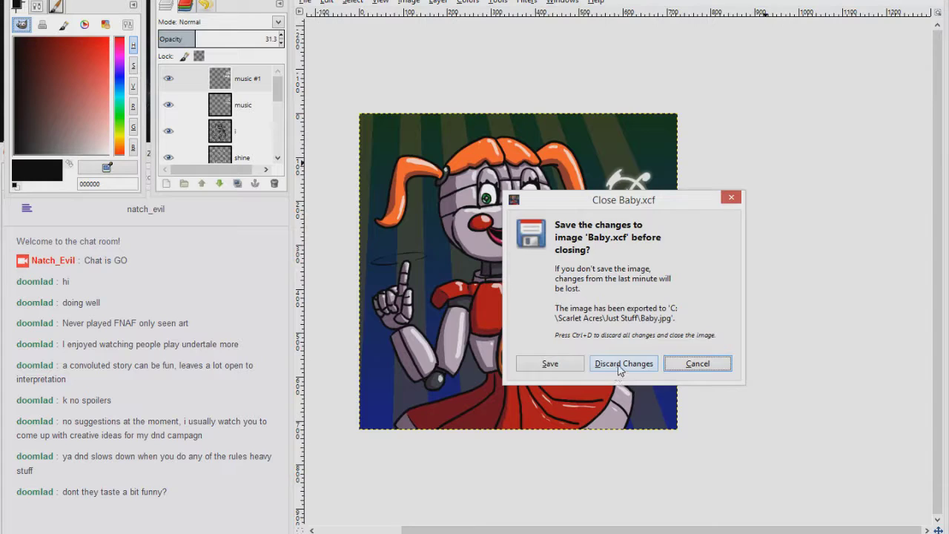
pyautogui.click(622, 363)
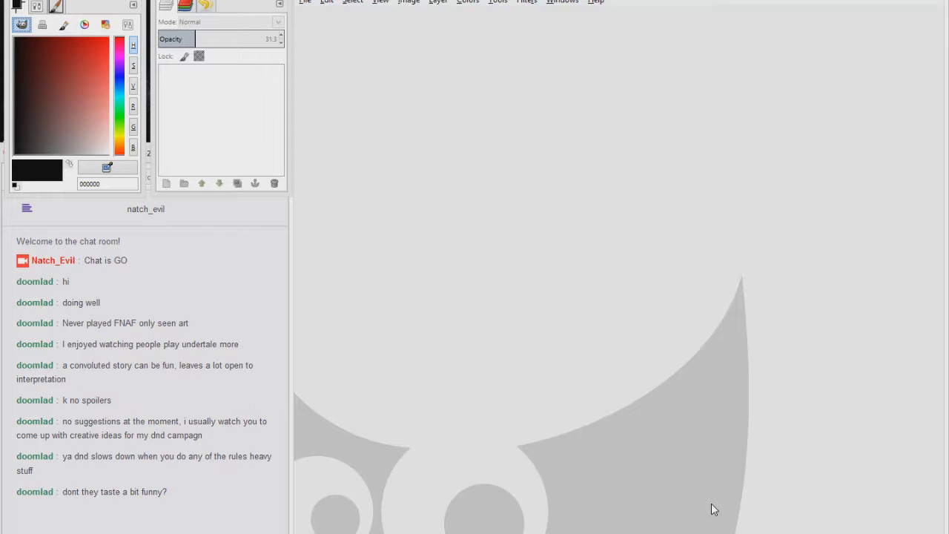
pyautogui.hotkey('ctrl', 'n')
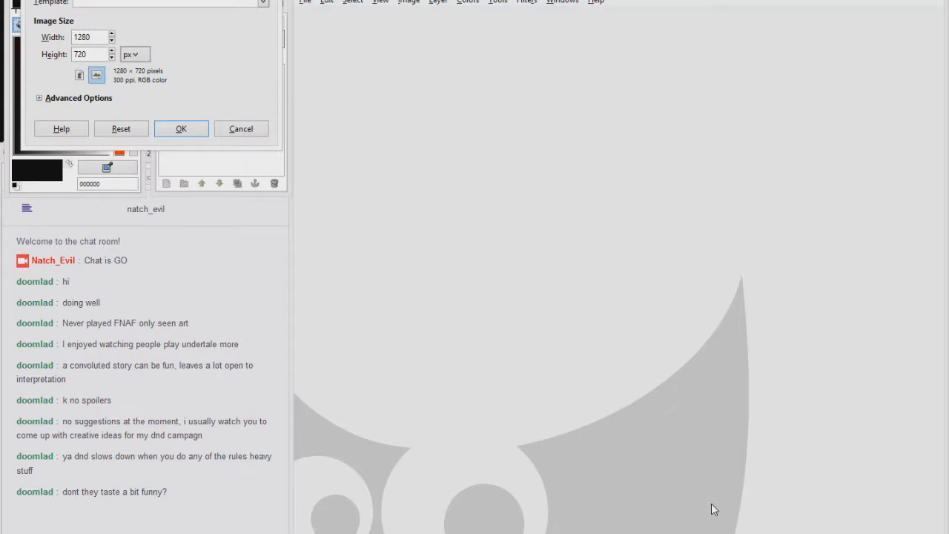
pyautogui.press('Return')
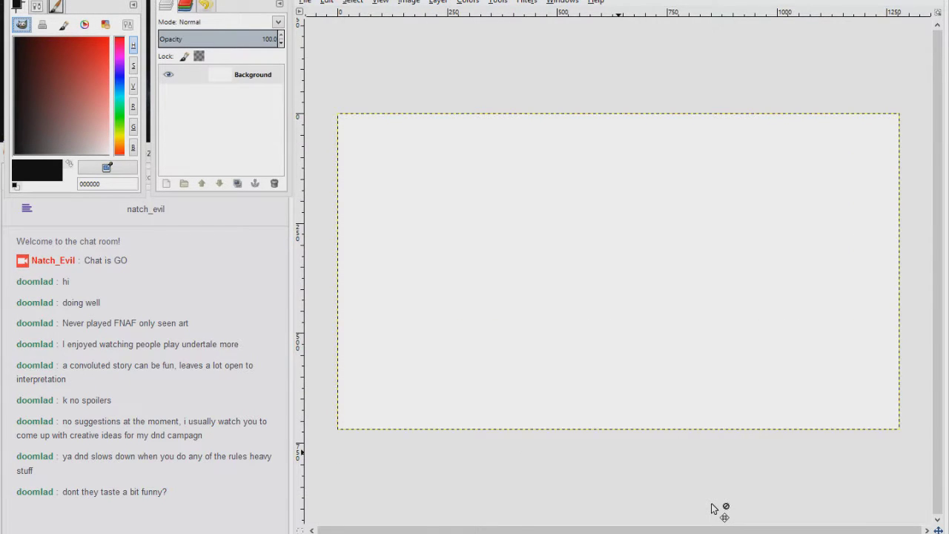
# Add a transparent layer named music above Background and choose Mike's Pencil with black as the foreground color
pyautogui.press('+')
pyautogui.press('+')
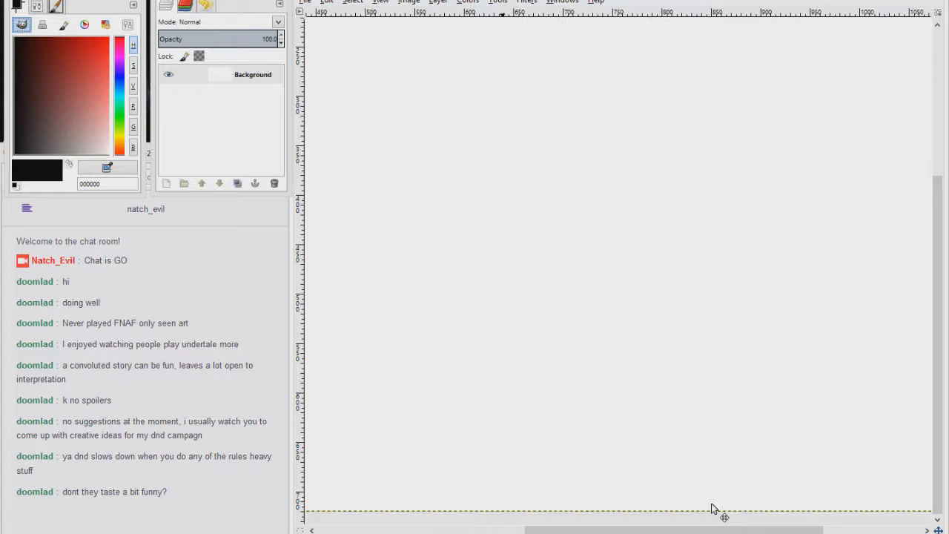
pyautogui.press('x')
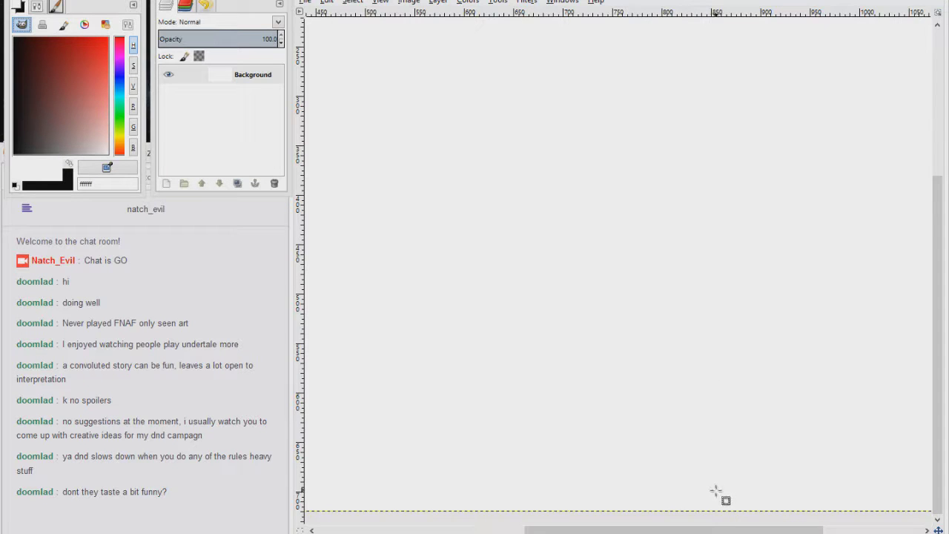
pyautogui.moveTo(654, 530); pyautogui.dragTo(448, 530)
pyautogui.moveTo(462, 134); pyautogui.dragTo(472, 357)
pyautogui.click(166, 183)
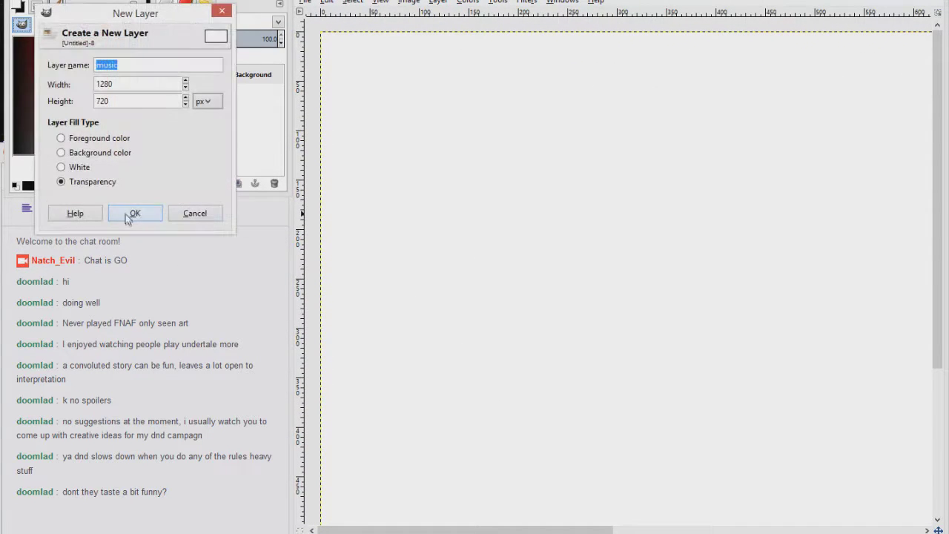
pyautogui.click(134, 212)
pyautogui.click(69, 163)
pyautogui.click(56, 7)
pyautogui.click(58, 121)
# Sketch a tilted boxy head with a curved guideline across the face near the canvas's upper left
pyautogui.moveTo(363, 222); pyautogui.dragTo(448, 163)
pyautogui.moveTo(448, 162); pyautogui.dragTo(478, 257)
pyautogui.moveTo(388, 296); pyautogui.dragTo(488, 257)
pyautogui.moveTo(379, 258); pyautogui.dragTo(502, 197)
# Sketch the glasses, small eyes and spiky hair on the boxy head
pyautogui.moveTo(389, 217); pyautogui.dragTo(397, 238)
pyautogui.moveTo(421, 195); pyautogui.dragTo(429, 221)
pyautogui.moveTo(433, 191); pyautogui.dragTo(440, 212)
pyautogui.moveTo(467, 175)
pyautogui.mouseDown()
pyautogui.moveTo(432, 210)
pyautogui.moveTo(464, 194)
pyautogui.mouseUp()
pyautogui.moveTo(419, 210); pyautogui.dragTo(419, 215)
pyautogui.moveTo(346, 227); pyautogui.dragTo(378, 260)
pyautogui.moveTo(456, 167)
pyautogui.mouseDown()
pyautogui.moveTo(379, 189)
pyautogui.moveTo(371, 290)
pyautogui.mouseUp()
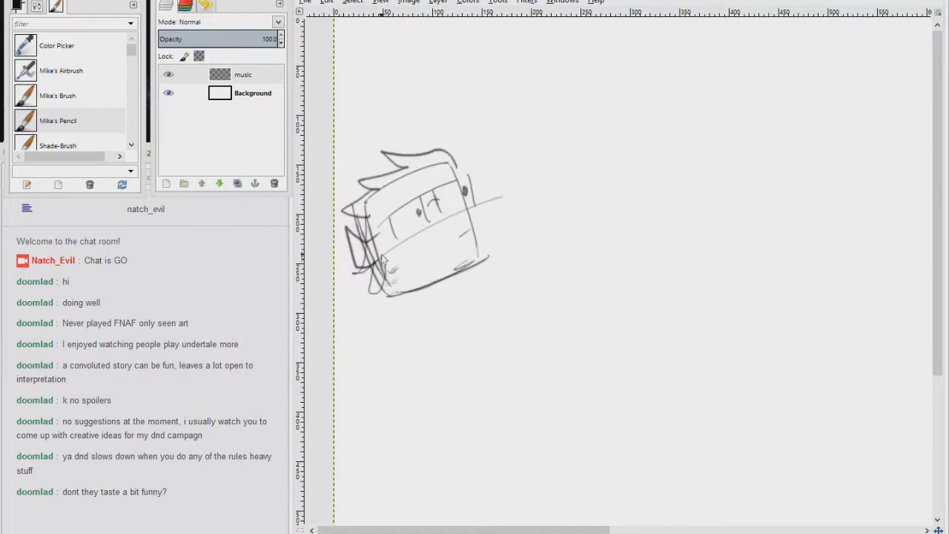
# Sketch the character's outstretched arm with a round hand and a bean-shaped steak floating in front of it
pyautogui.moveTo(478, 258); pyautogui.dragTo(558, 183)
pyautogui.moveTo(577, 174)
pyautogui.mouseDown()
pyautogui.moveTo(593, 194)
pyautogui.moveTo(565, 178)
pyautogui.mouseUp()
pyautogui.moveTo(664, 134)
pyautogui.mouseDown()
pyautogui.moveTo(682, 201)
pyautogui.moveTo(665, 134)
pyautogui.mouseUp()
pyautogui.moveTo(662, 148)
pyautogui.mouseDown()
pyautogui.moveTo(618, 182)
pyautogui.moveTo(688, 188)
pyautogui.mouseUp()
pyautogui.moveTo(676, 170); pyautogui.dragTo(688, 167)
pyautogui.moveTo(478, 288); pyautogui.dragTo(569, 212)
# Sketch the character's torso with lapels and tie, the bent arm with a round fist, and the raised arm's shoulder
pyautogui.moveTo(529, 276); pyautogui.dragTo(597, 192)
pyautogui.moveTo(544, 205); pyautogui.dragTo(540, 337)
pyautogui.moveTo(465, 212)
pyautogui.mouseDown()
pyautogui.moveTo(424, 355)
pyautogui.moveTo(448, 291)
pyautogui.mouseUp()
pyautogui.moveTo(439, 252); pyautogui.dragTo(493, 230)
pyautogui.moveTo(448, 291); pyautogui.dragTo(467, 278)
pyautogui.moveTo(486, 209); pyautogui.dragTo(493, 231)
pyautogui.moveTo(532, 194); pyautogui.dragTo(513, 247)
pyautogui.moveTo(474, 216); pyautogui.dragTo(444, 252)
pyautogui.moveTo(550, 158); pyautogui.dragTo(564, 199)
# Sketch the pointed hem of the character's top and the striding legs and feet below it
pyautogui.moveTo(497, 318); pyautogui.dragTo(549, 315)
pyautogui.moveTo(433, 326); pyautogui.dragTo(496, 318)
pyautogui.moveTo(537, 334); pyautogui.dragTo(552, 433)
pyautogui.moveTo(502, 371); pyautogui.dragTo(519, 480)
pyautogui.moveTo(519, 480); pyautogui.dragTo(556, 439)
pyautogui.moveTo(480, 339); pyautogui.dragTo(426, 457)
pyautogui.moveTo(426, 457); pyautogui.dragTo(404, 415)
pyautogui.moveTo(428, 345); pyautogui.dragTo(404, 393)
# Sketch a large round creature body with loose overlapping circles just beyond the steak
pyautogui.moveTo(808, 82)
pyautogui.mouseDown()
pyautogui.moveTo(553, 209)
pyautogui.moveTo(541, 280)
pyautogui.mouseUp()
pyautogui.moveTo(532, 176); pyautogui.dragTo(655, 270)
pyautogui.moveTo(545, 247); pyautogui.dragTo(639, 271)
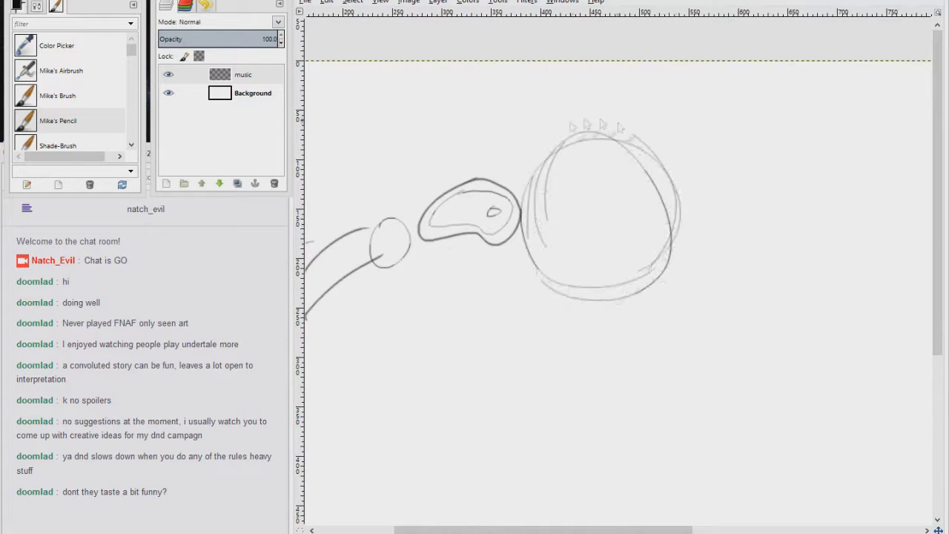
pyautogui.moveTo(535, 179); pyautogui.dragTo(676, 202)
pyautogui.moveTo(536, 190); pyautogui.dragTo(675, 215)
pyautogui.moveTo(558, 124); pyautogui.dragTo(642, 137)
pyautogui.moveTo(528, 194)
pyautogui.mouseDown()
pyautogui.moveTo(594, 174)
pyautogui.moveTo(664, 213)
pyautogui.mouseUp()
pyautogui.moveTo(653, 221)
pyautogui.mouseDown()
pyautogui.moveTo(524, 244)
pyautogui.moveTo(658, 215)
pyautogui.mouseUp()
pyautogui.moveTo(528, 193)
pyautogui.mouseDown()
pyautogui.moveTo(576, 214)
pyautogui.moveTo(590, 129)
pyautogui.mouseUp()
pyautogui.moveTo(547, 153); pyautogui.dragTo(670, 185)
pyautogui.moveTo(632, 140); pyautogui.dragTo(672, 220)
pyautogui.moveTo(547, 259); pyautogui.dragTo(654, 278)
pyautogui.moveTo(525, 241); pyautogui.dragTo(599, 300)
# Sketch bat-like wings on both sides of the round creature, with curved ribs fanning out from each wing joint
pyautogui.moveTo(667, 191)
pyautogui.mouseDown()
pyautogui.moveTo(652, 280)
pyautogui.moveTo(735, 109)
pyautogui.moveTo(866, 61)
pyautogui.mouseUp()
pyautogui.moveTo(537, 157); pyautogui.dragTo(462, 106)
pyautogui.moveTo(468, 107); pyautogui.dragTo(314, 111)
pyautogui.moveTo(752, 181); pyautogui.dragTo(652, 184)
pyautogui.moveTo(623, 117); pyautogui.dragTo(572, 242)
pyautogui.moveTo(621, 116)
pyautogui.mouseDown()
pyautogui.moveTo(641, 264)
pyautogui.moveTo(782, 195)
pyautogui.mouseUp()
pyautogui.moveTo(638, 115); pyautogui.dragTo(766, 128)
pyautogui.moveTo(359, 136)
pyautogui.mouseDown()
pyautogui.moveTo(541, 165)
pyautogui.moveTo(423, 196)
pyautogui.mouseUp()
pyautogui.moveTo(556, 144); pyautogui.dragTo(519, 230)
pyautogui.moveTo(569, 155)
pyautogui.mouseDown()
pyautogui.moveTo(580, 200)
pyautogui.moveTo(675, 193)
pyautogui.moveTo(658, 208)
pyautogui.mouseUp()
# Sketch the creature's gaping mouth toward the steak with jagged teeth and fill its inside with dark hatching
pyautogui.moveTo(630, 282)
pyautogui.mouseDown()
pyautogui.moveTo(667, 296)
pyautogui.moveTo(741, 247)
pyautogui.mouseUp()
pyautogui.moveTo(612, 222)
pyautogui.mouseDown()
pyautogui.moveTo(629, 214)
pyautogui.moveTo(738, 233)
pyautogui.moveTo(742, 244)
pyautogui.mouseUp()
pyautogui.moveTo(616, 222); pyautogui.dragTo(684, 255)
pyautogui.moveTo(617, 271)
pyautogui.mouseDown()
pyautogui.moveTo(739, 246)
pyautogui.moveTo(631, 225)
pyautogui.mouseUp()
pyautogui.moveTo(721, 255)
pyautogui.mouseDown()
pyautogui.moveTo(676, 268)
pyautogui.moveTo(644, 252)
pyautogui.mouseUp()
pyautogui.moveTo(741, 231); pyautogui.dragTo(652, 260)
pyautogui.moveTo(712, 216); pyautogui.dragTo(632, 242)
# Sketch a fan-shaped clawed foot below the creature's round body
pyautogui.moveTo(737, 307); pyautogui.dragTo(799, 301)
pyautogui.moveTo(774, 326)
pyautogui.mouseDown()
pyautogui.moveTo(710, 337)
pyautogui.moveTo(778, 350)
pyautogui.mouseUp()
pyautogui.moveTo(718, 335); pyautogui.dragTo(782, 328)
pyautogui.moveTo(787, 330)
pyautogui.mouseDown()
pyautogui.moveTo(771, 359)
pyautogui.moveTo(789, 348)
pyautogui.mouseUp()
pyautogui.moveTo(676, 335); pyautogui.dragTo(726, 360)
pyautogui.moveTo(789, 302); pyautogui.dragTo(692, 343)
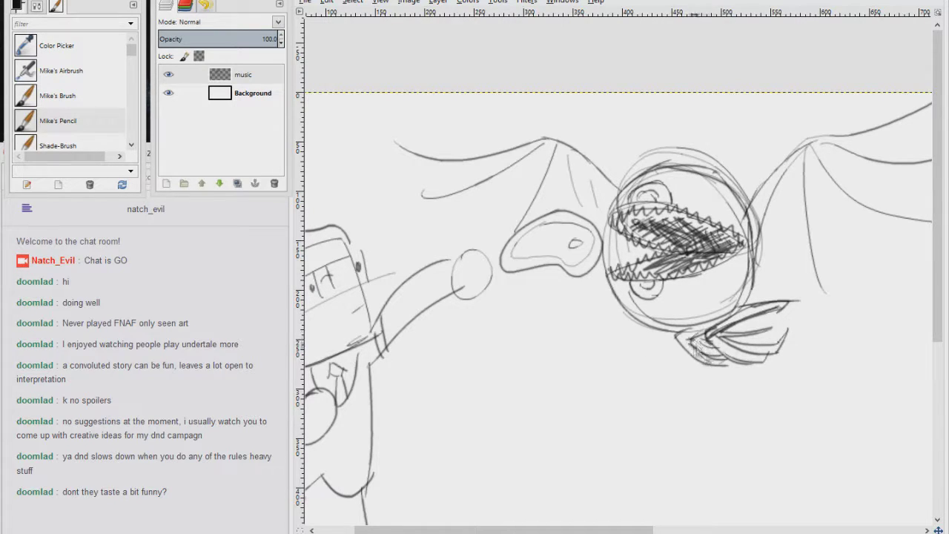
# Shape the ragged lower edge of the creature's right-hand wing and hatch its membrane with pencil strokes
pyautogui.moveTo(805, 215); pyautogui.dragTo(619, 265)
pyautogui.moveTo(567, 319); pyautogui.dragTo(636, 335)
pyautogui.moveTo(628, 340)
pyautogui.mouseDown()
pyautogui.moveTo(743, 273)
pyautogui.moveTo(777, 181)
pyautogui.mouseUp()
pyautogui.moveTo(754, 186); pyautogui.dragTo(759, 144)
pyautogui.moveTo(567, 319)
pyautogui.mouseDown()
pyautogui.moveTo(634, 335)
pyautogui.moveTo(761, 218)
pyautogui.moveTo(778, 183)
pyautogui.mouseUp()
pyautogui.moveTo(466, 222); pyautogui.dragTo(712, 208)
pyautogui.moveTo(664, 265); pyautogui.dragTo(627, 247)
pyautogui.moveTo(572, 264); pyautogui.dragTo(504, 232)
pyautogui.moveTo(482, 231); pyautogui.dragTo(457, 179)
pyautogui.moveTo(457, 179); pyautogui.dragTo(495, 175)
pyautogui.moveTo(713, 209)
pyautogui.mouseDown()
pyautogui.moveTo(515, 183)
pyautogui.moveTo(603, 186)
pyautogui.mouseUp()
pyautogui.moveTo(630, 178); pyautogui.dragTo(743, 138)
pyautogui.moveTo(664, 182); pyautogui.dragTo(793, 107)
pyautogui.moveTo(771, 155)
pyautogui.mouseDown()
pyautogui.moveTo(725, 111)
pyautogui.moveTo(649, 182)
pyautogui.mouseUp()
pyautogui.moveTo(707, 114); pyautogui.dragTo(649, 191)
pyautogui.moveTo(689, 146)
pyautogui.mouseDown()
pyautogui.moveTo(713, 223)
pyautogui.moveTo(730, 148)
pyautogui.moveTo(785, 193)
pyautogui.moveTo(810, 143)
pyautogui.moveTo(675, 261)
pyautogui.mouseUp()
pyautogui.moveTo(617, 195); pyautogui.dragTo(597, 231)
pyautogui.moveTo(676, 194); pyautogui.dragTo(656, 232)
pyautogui.moveTo(722, 178); pyautogui.dragTo(700, 227)
# Roughen the edge of the creature's left-hand wing and shade its panels with dense hatching
pyautogui.moveTo(519, 252); pyautogui.dragTo(759, 183)
pyautogui.moveTo(629, 195); pyautogui.dragTo(618, 218)
pyautogui.moveTo(616, 185)
pyautogui.mouseDown()
pyautogui.moveTo(606, 213)
pyautogui.moveTo(581, 215)
pyautogui.mouseUp()
pyautogui.moveTo(575, 154); pyautogui.dragTo(531, 231)
pyautogui.moveTo(535, 159); pyautogui.dragTo(483, 211)
pyautogui.moveTo(489, 163); pyautogui.dragTo(439, 178)
pyautogui.moveTo(547, 153); pyautogui.dragTo(452, 194)
pyautogui.moveTo(549, 155)
pyautogui.mouseDown()
pyautogui.moveTo(441, 172)
pyautogui.moveTo(460, 201)
pyautogui.mouseUp()
pyautogui.moveTo(573, 154); pyautogui.dragTo(552, 215)
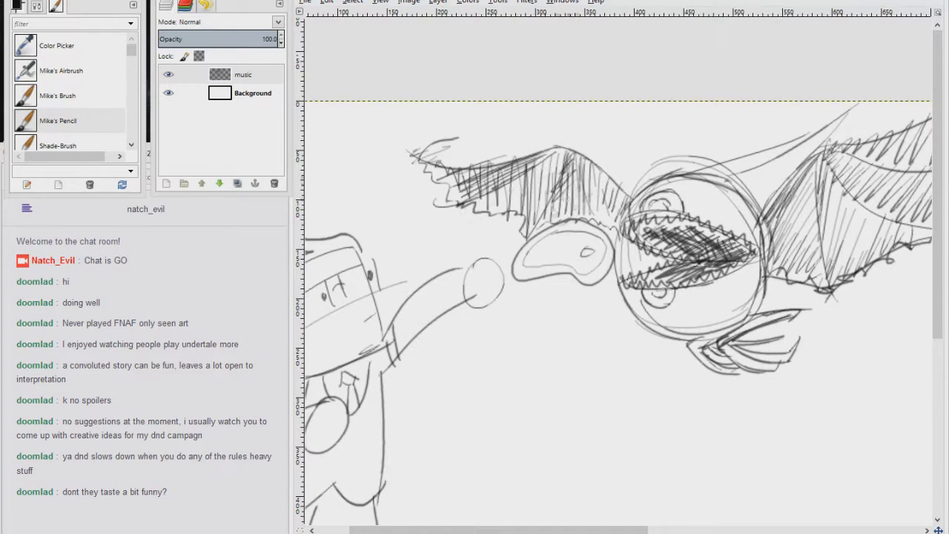
pyautogui.moveTo(583, 180); pyautogui.dragTo(550, 224)
# Sketch long tapering lines sweeping from the top of the creature's body across its right-hand wing
pyautogui.moveTo(814, 298); pyautogui.dragTo(540, 204)
pyautogui.moveTo(488, 178); pyautogui.dragTo(757, 175)
pyautogui.moveTo(567, 193)
pyautogui.mouseDown()
pyautogui.moveTo(660, 219)
pyautogui.moveTo(810, 143)
pyautogui.mouseUp()
pyautogui.moveTo(747, 182); pyautogui.dragTo(867, 109)
pyautogui.moveTo(768, 160); pyautogui.dragTo(837, 131)
pyautogui.moveTo(640, 223); pyautogui.dragTo(724, 184)
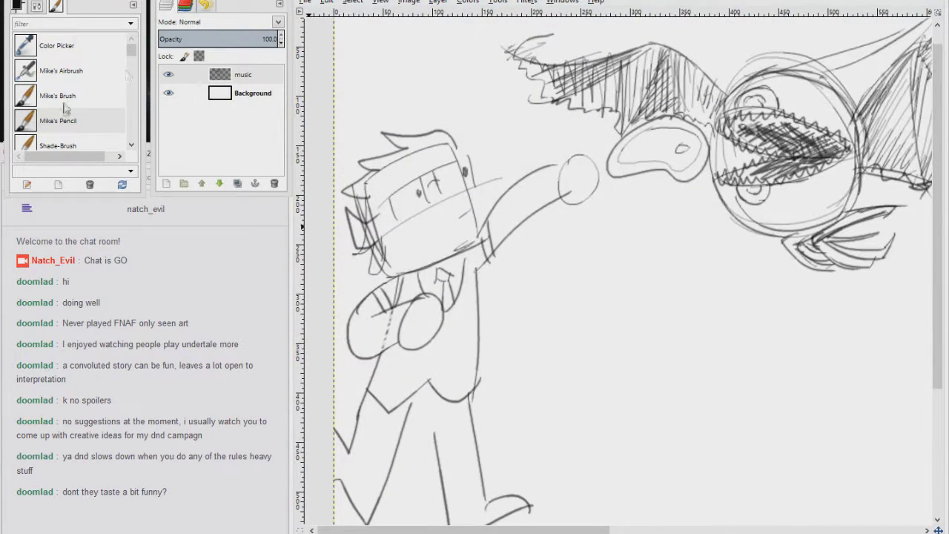
# Ink the character's jaw line and glasses in bold black with Mike's Brush
pyautogui.click(64, 102)
pyautogui.moveTo(466, 191); pyautogui.dragTo(481, 246)
pyautogui.moveTo(484, 239); pyautogui.dragTo(393, 276)
pyautogui.moveTo(387, 198); pyautogui.dragTo(469, 152)
pyautogui.moveTo(469, 151); pyautogui.dragTo(475, 184)
pyautogui.moveTo(423, 176); pyautogui.dragTo(430, 206)
pyautogui.moveTo(429, 207); pyautogui.dragTo(394, 228)
pyautogui.moveTo(386, 198); pyautogui.dragTo(394, 229)
# Ink the bespectacled character's spiky hair, hairline, ear and sideburn in bold black over the pencil sketch
pyautogui.moveTo(443, 139); pyautogui.dragTo(383, 133)
pyautogui.moveTo(383, 133); pyautogui.dragTo(408, 150)
pyautogui.moveTo(409, 150); pyautogui.dragTo(360, 162)
pyautogui.moveTo(361, 162)
pyautogui.mouseDown()
pyautogui.moveTo(341, 190)
pyautogui.moveTo(367, 195)
pyautogui.mouseUp()
pyautogui.moveTo(351, 206)
pyautogui.mouseDown()
pyautogui.moveTo(379, 247)
pyautogui.moveTo(449, 151)
pyautogui.mouseUp()
pyautogui.moveTo(384, 247); pyautogui.dragTo(370, 275)
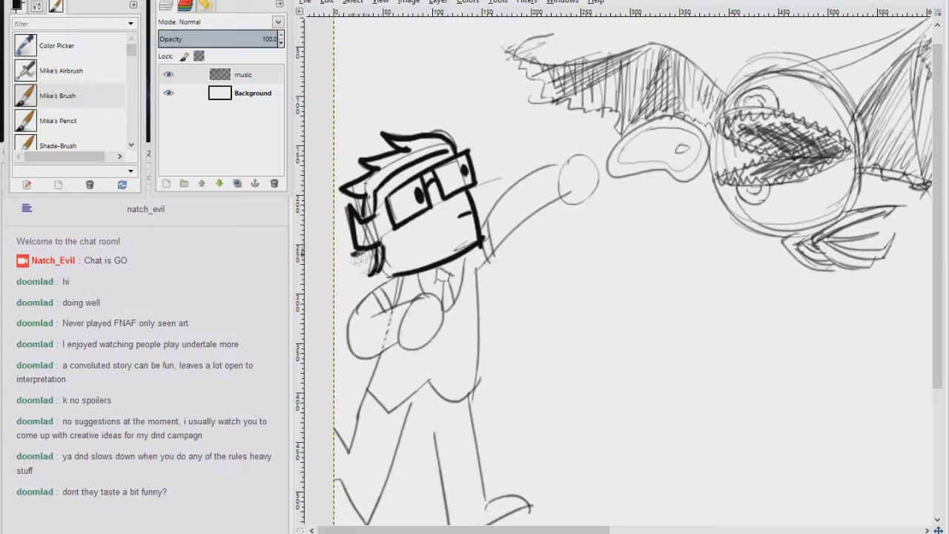
# Ink the character's collar, tie, torso sides and folded arm in bold black
pyautogui.moveTo(428, 293); pyautogui.dragTo(441, 321)
pyautogui.moveTo(469, 256); pyautogui.dragTo(478, 379)
pyautogui.moveTo(370, 320); pyautogui.dragTo(409, 303)
pyautogui.moveTo(396, 276)
pyautogui.mouseDown()
pyautogui.moveTo(360, 351)
pyautogui.moveTo(404, 339)
pyautogui.mouseUp()
pyautogui.moveTo(381, 287)
pyautogui.mouseDown()
pyautogui.moveTo(392, 308)
pyautogui.moveTo(363, 316)
pyautogui.mouseUp()
pyautogui.scroll(-2, 415, 326)
pyautogui.moveTo(363, 316); pyautogui.dragTo(482, 304)
# Ink the character's legs and shoe in bold black, following the pencil lines
pyautogui.moveTo(428, 320); pyautogui.dragTo(454, 463)
pyautogui.moveTo(467, 320); pyautogui.dragTo(486, 419)
pyautogui.moveTo(485, 419)
pyautogui.mouseDown()
pyautogui.moveTo(531, 430)
pyautogui.moveTo(453, 466)
pyautogui.mouseUp()
pyautogui.moveTo(412, 326)
pyautogui.mouseDown()
pyautogui.moveTo(385, 419)
pyautogui.moveTo(338, 400)
pyautogui.mouseUp()
pyautogui.moveTo(371, 326); pyautogui.dragTo(350, 367)
# Ink the character's outstretched arm and rounded hand reaching toward the steak
pyautogui.moveTo(485, 152)
pyautogui.mouseDown()
pyautogui.moveTo(357, 258)
pyautogui.moveTo(432, 196)
pyautogui.mouseUp()
pyautogui.moveTo(354, 300)
pyautogui.mouseDown()
pyautogui.moveTo(442, 227)
pyautogui.moveTo(437, 193)
pyautogui.mouseUp()
pyautogui.moveTo(395, 321); pyautogui.dragTo(313, 374)
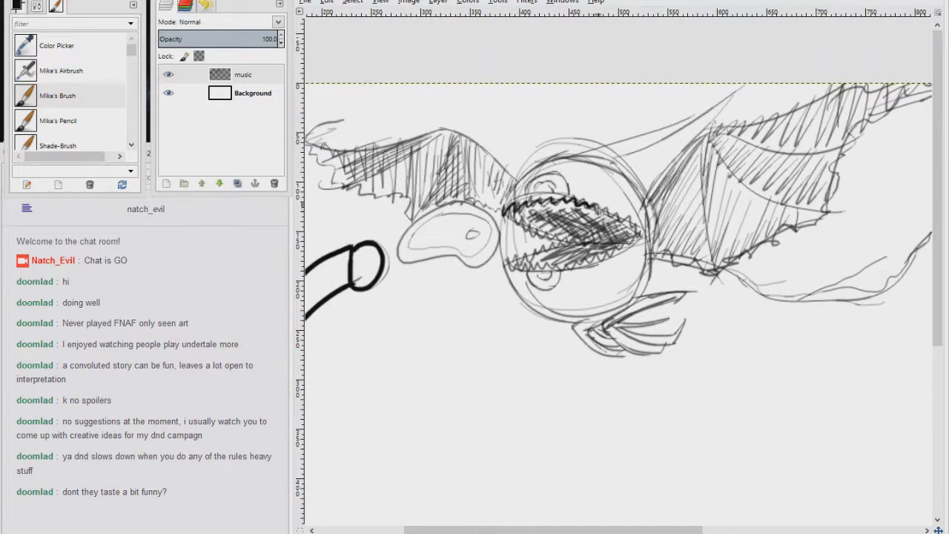
# Ink the winged monster's eyes, round body and clawed foot, and fill its toothed mouth with black
pyautogui.moveTo(504, 265); pyautogui.dragTo(634, 231)
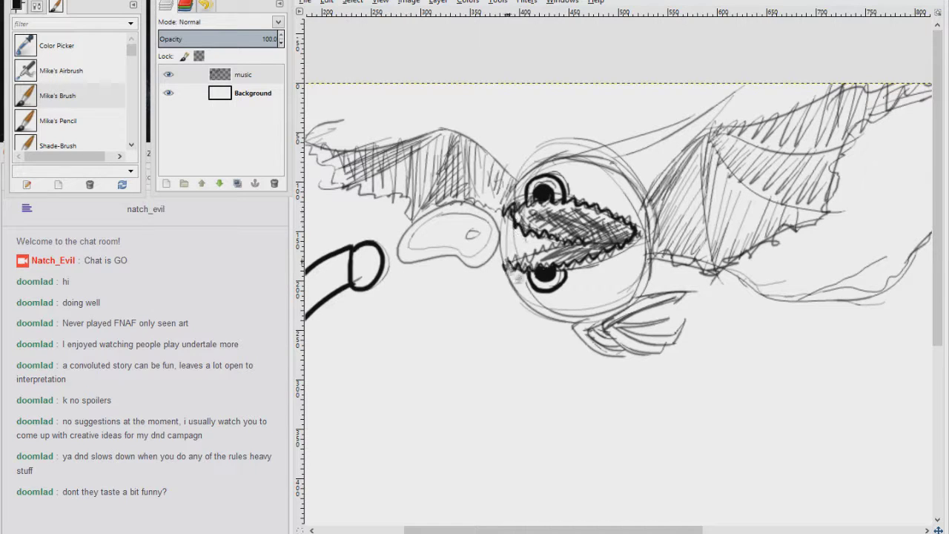
pyautogui.moveTo(628, 243)
pyautogui.mouseDown()
pyautogui.moveTo(594, 231)
pyautogui.moveTo(596, 221)
pyautogui.moveTo(526, 209)
pyautogui.mouseUp()
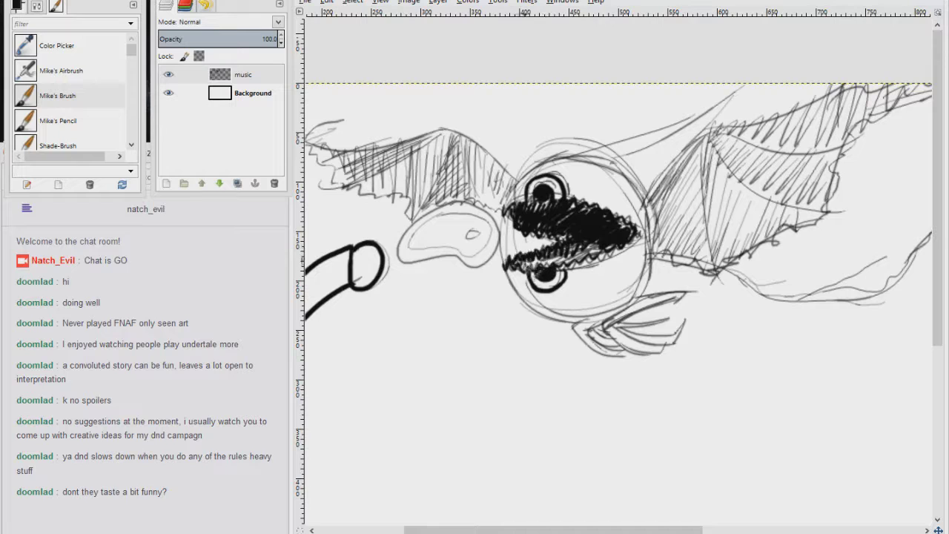
pyautogui.moveTo(590, 154)
pyautogui.mouseDown()
pyautogui.moveTo(553, 161)
pyautogui.moveTo(501, 213)
pyautogui.mouseUp()
pyautogui.moveTo(582, 153)
pyautogui.mouseDown()
pyautogui.moveTo(627, 161)
pyautogui.moveTo(650, 239)
pyautogui.mouseUp()
pyautogui.moveTo(504, 271)
pyautogui.mouseDown()
pyautogui.moveTo(635, 307)
pyautogui.moveTo(648, 233)
pyautogui.mouseUp()
pyautogui.moveTo(502, 269); pyautogui.dragTo(508, 290)
pyautogui.moveTo(654, 304)
pyautogui.mouseDown()
pyautogui.moveTo(614, 326)
pyautogui.moveTo(671, 342)
pyautogui.moveTo(675, 327)
pyautogui.mouseUp()
pyautogui.moveTo(590, 330); pyautogui.dragTo(622, 353)
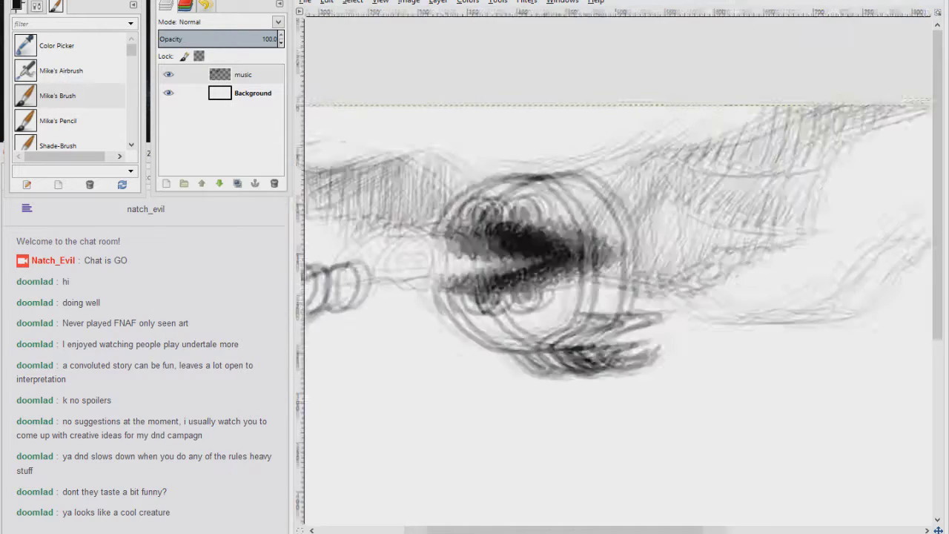
# Draw a small round one-eyed creature with a pointed horn, a back fin and bird-like legs in the empty area below the monster
pyautogui.scroll(-2, 506, 254)
pyautogui.scroll(2, 506, 254)
pyautogui.moveTo(583, 196)
pyautogui.mouseDown()
pyautogui.moveTo(561, 292)
pyautogui.moveTo(586, 197)
pyautogui.mouseUp()
pyautogui.moveTo(556, 226)
pyautogui.mouseDown()
pyautogui.moveTo(574, 236)
pyautogui.moveTo(688, 165)
pyautogui.moveTo(698, 326)
pyautogui.mouseUp()
pyautogui.moveTo(602, 193); pyautogui.dragTo(575, 198)
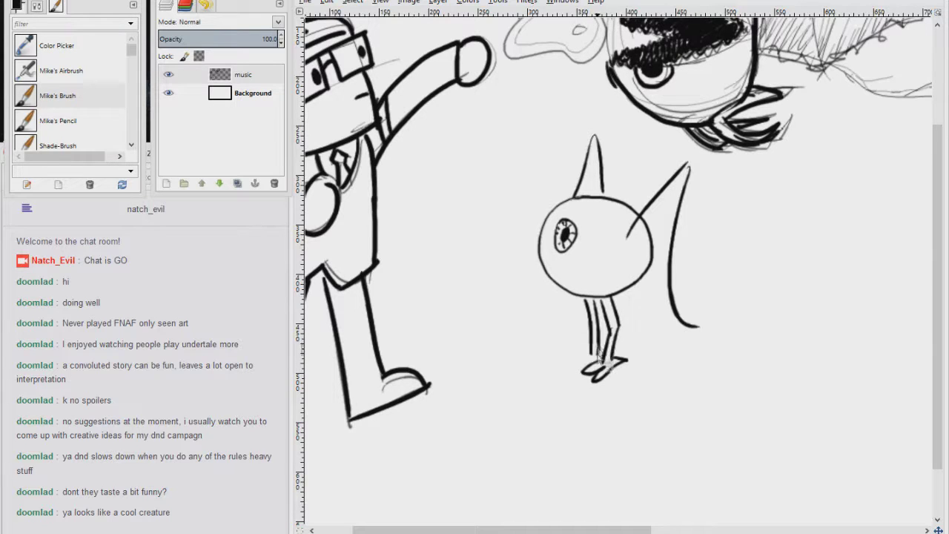
# Shade the small creature's horn and large back fin with dense black hatching
pyautogui.moveTo(644, 303); pyautogui.dragTo(698, 327)
pyautogui.moveTo(639, 230); pyautogui.dragTo(641, 299)
pyautogui.moveTo(683, 175); pyautogui.dragTo(674, 326)
pyautogui.moveTo(594, 142); pyautogui.dragTo(593, 197)
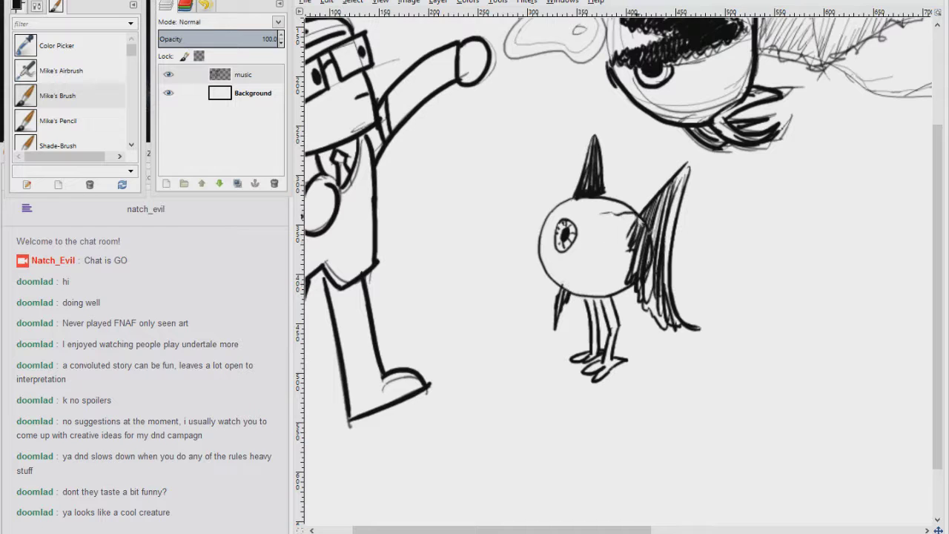
# Draw a long, thin, branching tail trailing from the small creature's rear and fit the whole image in view
pyautogui.moveTo(686, 330); pyautogui.dragTo(816, 363)
pyautogui.moveTo(689, 348); pyautogui.dragTo(819, 359)
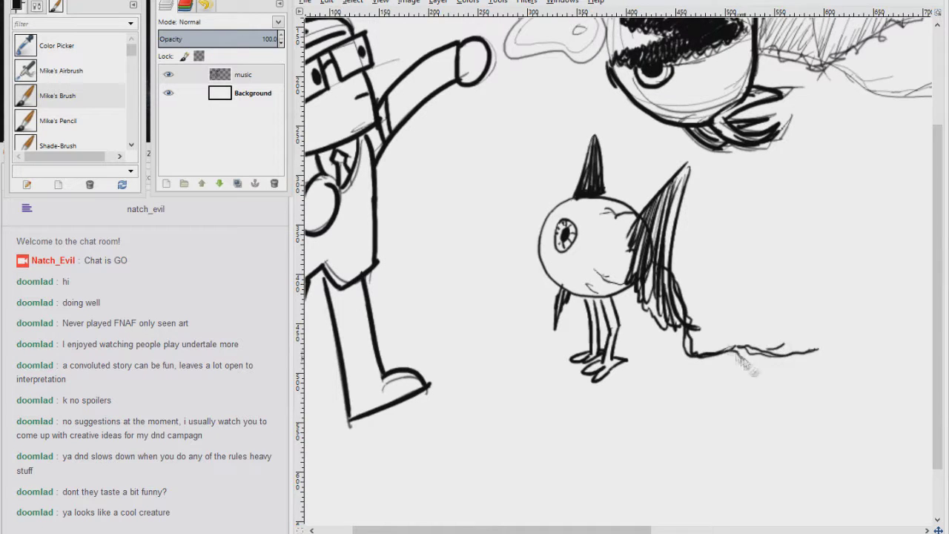
pyautogui.hotkey('shift', 'ctrl', 'j')
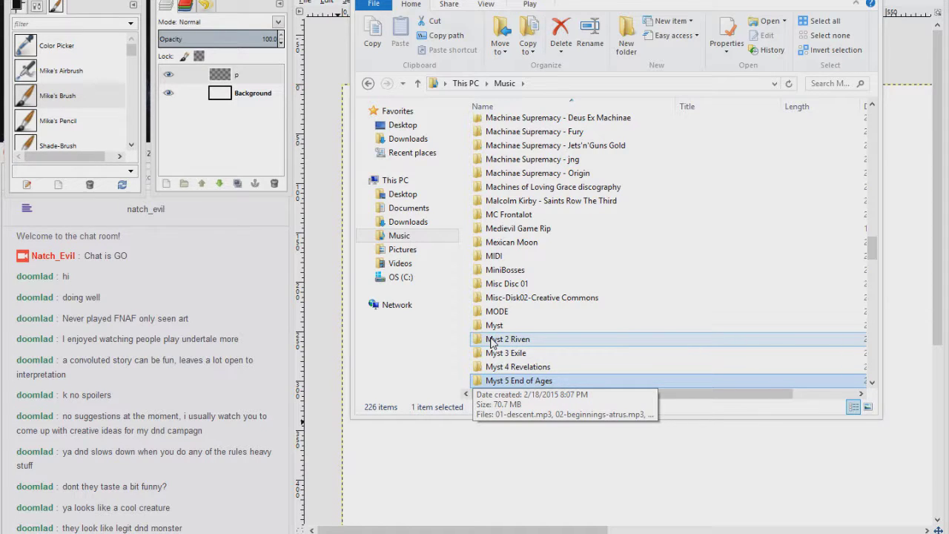
# Find the PepsiMan folder in the File Explorer Music library and play its track
pyautogui.press('Down')
pyautogui.press('Down')
pyautogui.press('Down')
pyautogui.press('Down')
pyautogui.press('Down')
pyautogui.press('Down')
pyautogui.press('Down')
pyautogui.press('Down')
pyautogui.press('Down')
pyautogui.press('Down')
pyautogui.press('Down')
pyautogui.press('Down')
pyautogui.press('Down')
pyautogui.press('Down')
pyautogui.press('Down')
pyautogui.press('Down')
pyautogui.press('Down')
pyautogui.press('Down')
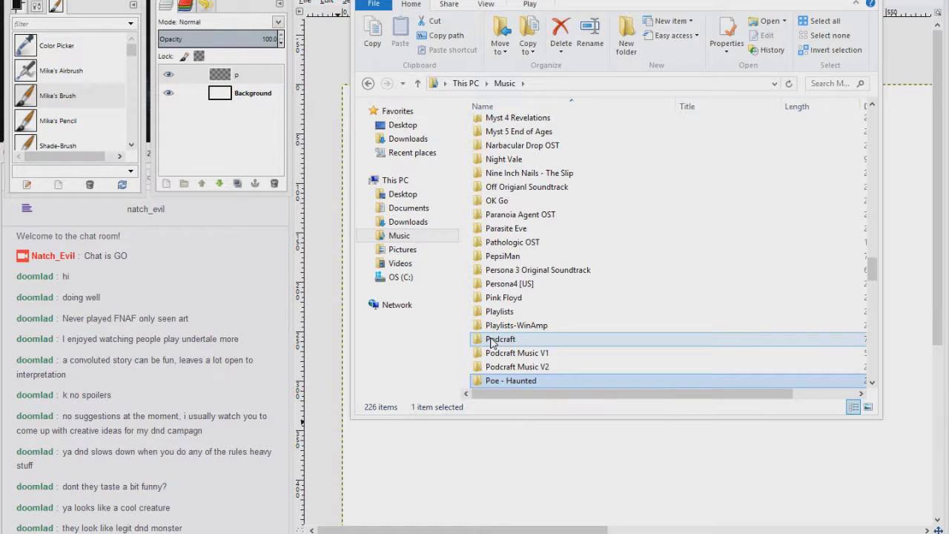
pyautogui.press('Up')
pyautogui.press('Up')
pyautogui.press('Up')
pyautogui.press('Up')
pyautogui.press('Up')
pyautogui.press('Up')
pyautogui.press('Up')
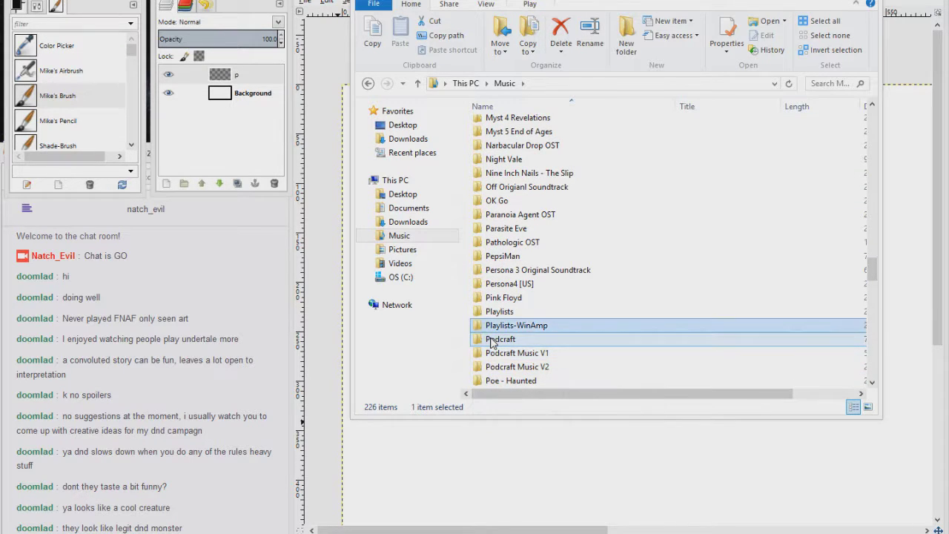
pyautogui.press('Up')
pyautogui.press('Return')
pyautogui.press('Down')
pyautogui.press('Up')
pyautogui.press('Down')
pyautogui.press('Return')
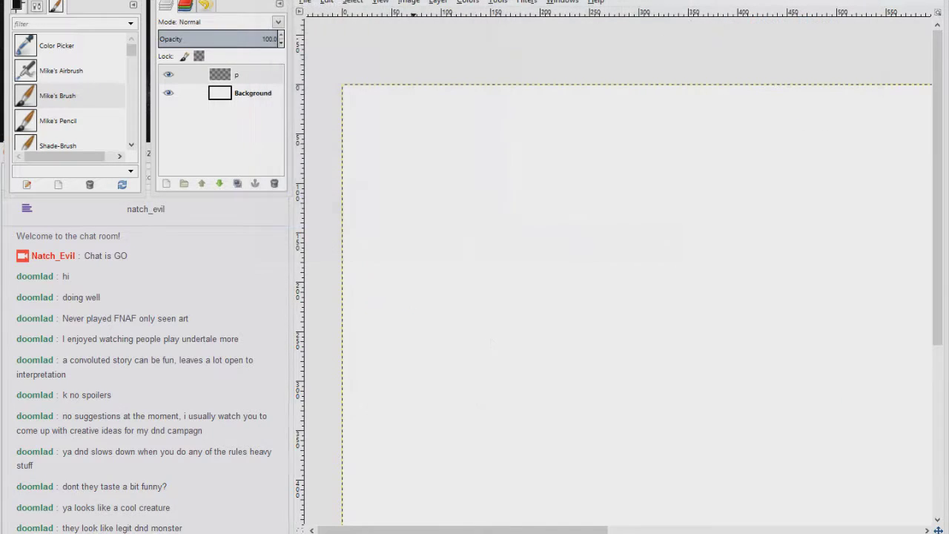
# Switch to Firefox and search the web for Pepsiman in a new tab
pyautogui.moveTo(103, 435)
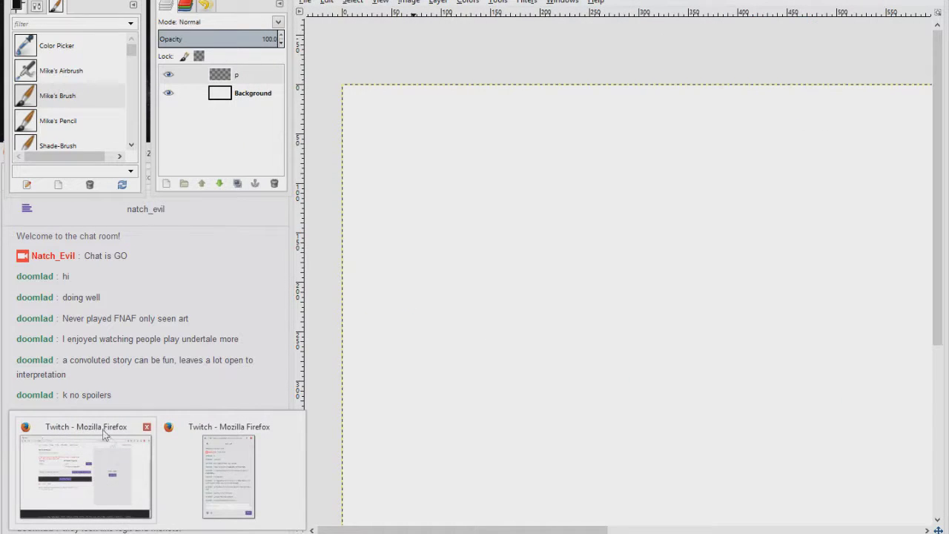
pyautogui.click(118, 492)
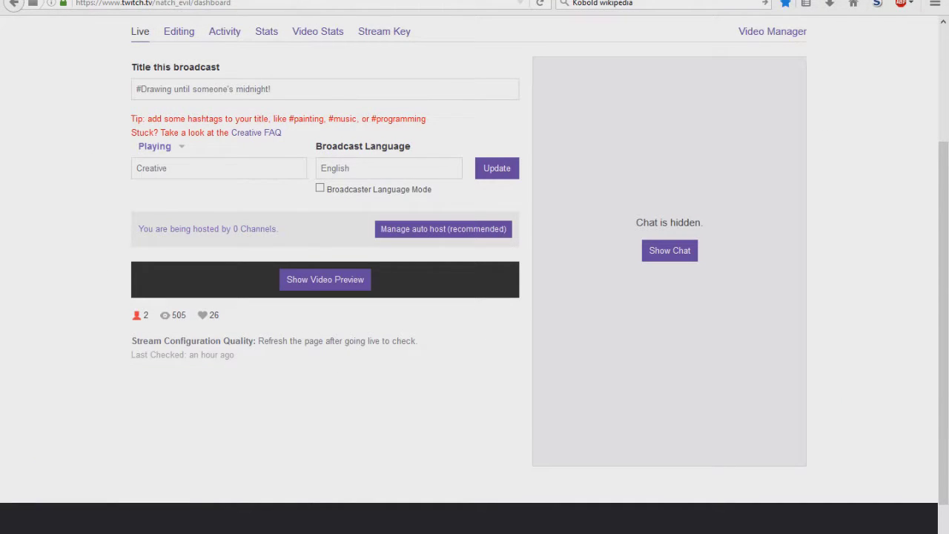
pyautogui.hotkey('ctrl', 't')
pyautogui.hotkey('ctrl', 'k')
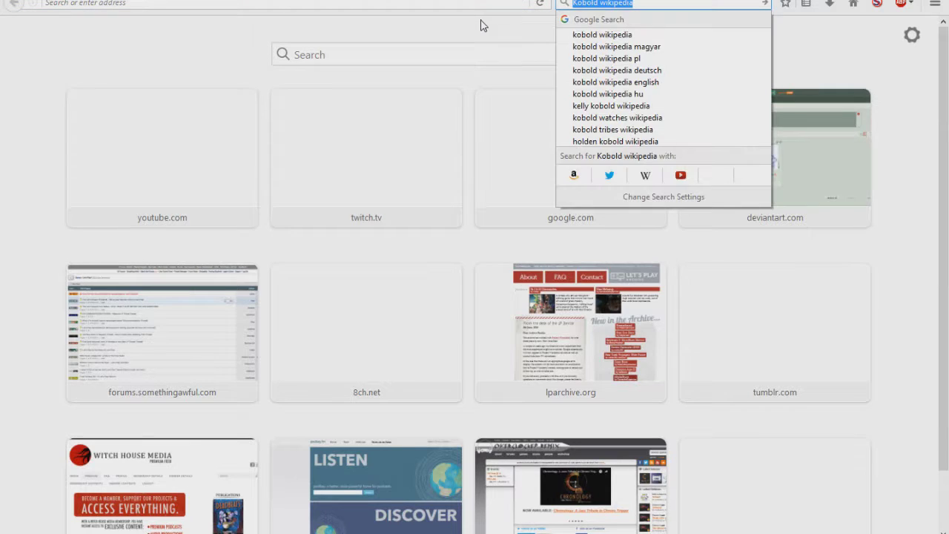
pyautogui.write('Pepsiman')
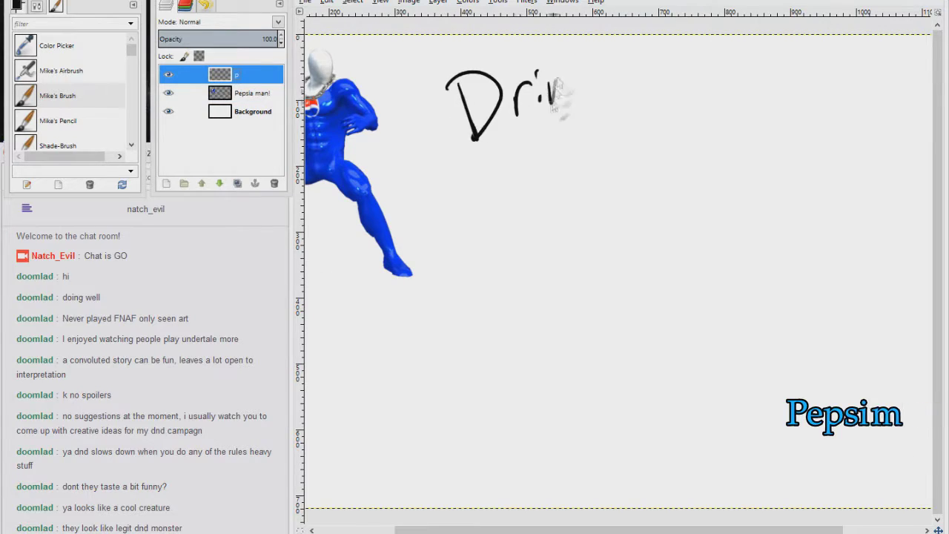
# Hand-letter the line "Drink Pepsi!" in black brush strokes beside the Pepsiman picture, undoing a stray stroke
pyautogui.moveTo(551, 105); pyautogui.dragTo(566, 100)
pyautogui.moveTo(575, 56); pyautogui.dragTo(578, 103)
pyautogui.moveTo(630, 51); pyautogui.dragTo(633, 98)
pyautogui.moveTo(690, 76); pyautogui.dragTo(686, 111)
pyautogui.moveTo(740, 70)
pyautogui.mouseDown()
pyautogui.moveTo(723, 95)
pyautogui.moveTo(751, 98)
pyautogui.mouseUp()
pyautogui.hotkey('ctrl', 'z')
# Hand-letter a second line reading "Everybody Pepsi!" beneath the first slogan
pyautogui.moveTo(498, 141)
pyautogui.mouseDown()
pyautogui.moveTo(495, 186)
pyautogui.moveTo(614, 144)
pyautogui.moveTo(699, 131)
pyautogui.moveTo(694, 148)
pyautogui.moveTo(789, 156)
pyautogui.moveTo(782, 168)
pyautogui.mouseUp()
pyautogui.moveTo(831, 156); pyautogui.dragTo(828, 172)
pyautogui.moveTo(877, 103); pyautogui.dragTo(843, 152)
pyautogui.moveTo(814, 37); pyautogui.dragTo(787, 96)
# With Mike's Pencil, sketch a curved action line and an oval head for a running figure below the slogan
pyautogui.click(84, 128)
pyautogui.press('space')
pyautogui.moveTo(660, 304); pyautogui.dragTo(597, 244)
pyautogui.moveTo(593, 150); pyautogui.dragTo(613, 401)
pyautogui.moveTo(583, 159); pyautogui.dragTo(644, 447)
pyautogui.moveTo(591, 124); pyautogui.dragTo(579, 128)
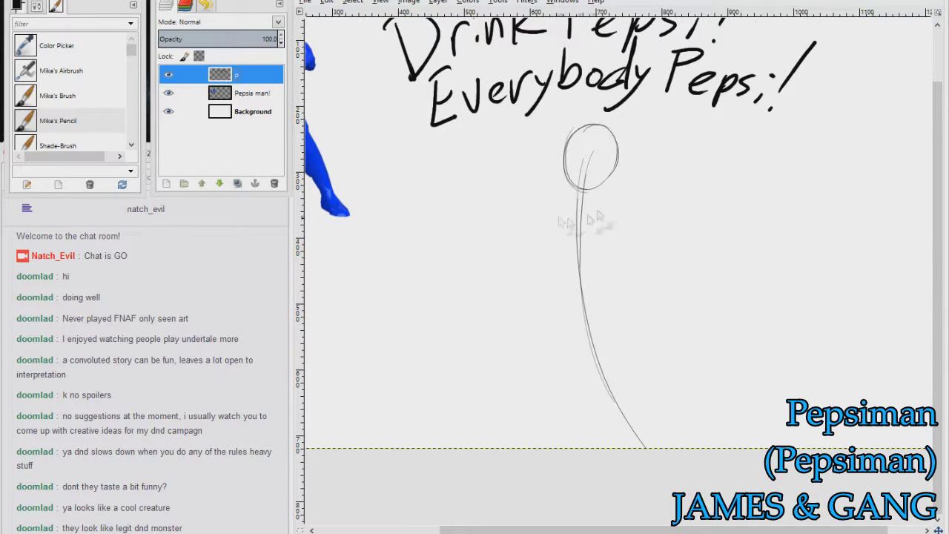
# Rough in the figure's shoulder line, trailing arm and raised bent arm with pencil strokes
pyautogui.moveTo(461, 151); pyautogui.dragTo(733, 238)
pyautogui.moveTo(578, 189); pyautogui.dragTo(731, 248)
pyautogui.moveTo(577, 213); pyautogui.dragTo(724, 253)
pyautogui.moveTo(485, 144)
pyautogui.mouseDown()
pyautogui.moveTo(485, 179)
pyautogui.moveTo(494, 156)
pyautogui.mouseUp()
pyautogui.moveTo(492, 143); pyautogui.dragTo(496, 219)
pyautogui.moveTo(491, 212)
pyautogui.mouseDown()
pyautogui.moveTo(659, 199)
pyautogui.moveTo(549, 200)
pyautogui.mouseUp()
# Block in the figure's torso sides and hip line with pencil strokes
pyautogui.moveTo(550, 200); pyautogui.dragTo(563, 271)
pyautogui.moveTo(612, 195); pyautogui.dragTo(623, 294)
pyautogui.moveTo(549, 202)
pyautogui.mouseDown()
pyautogui.moveTo(572, 302)
pyautogui.moveTo(630, 283)
pyautogui.mouseUp()
pyautogui.moveTo(546, 226); pyautogui.dragTo(589, 359)
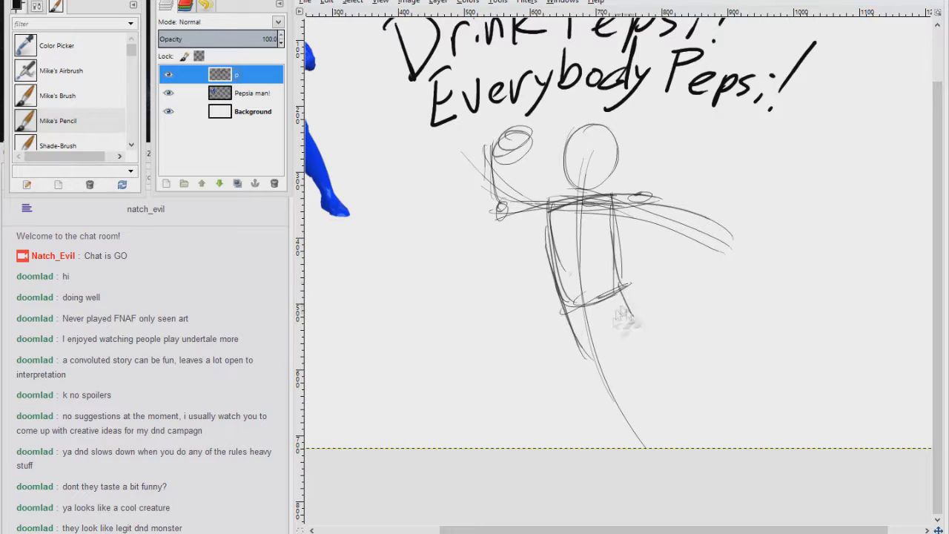
# Rough in the running figure's forward-stretched leg and bent back leg, each ending in an oval foot
pyautogui.moveTo(631, 294); pyautogui.dragTo(486, 425)
pyautogui.moveTo(474, 371); pyautogui.dragTo(493, 445)
pyautogui.moveTo(555, 296)
pyautogui.mouseDown()
pyautogui.moveTo(681, 418)
pyautogui.moveTo(630, 399)
pyautogui.moveTo(693, 343)
pyautogui.mouseUp()
pyautogui.moveTo(696, 344); pyautogui.dragTo(678, 393)
# Build up both of the figure's arms around elbow joints, thickening the upper arms and forearms
pyautogui.moveTo(615, 194); pyautogui.dragTo(732, 248)
pyautogui.moveTo(701, 216); pyautogui.dragTo(693, 221)
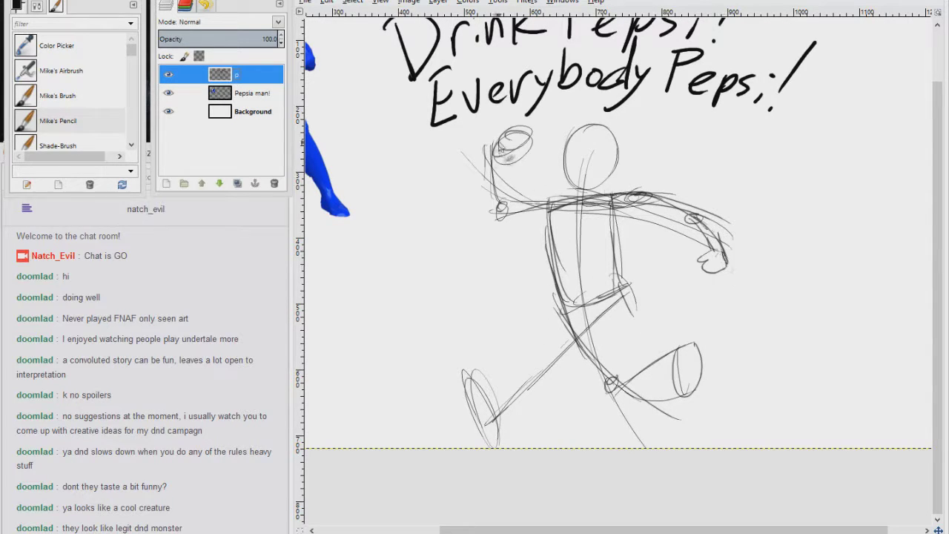
pyautogui.moveTo(493, 145); pyautogui.dragTo(501, 219)
pyautogui.moveTo(505, 209); pyautogui.dragTo(553, 202)
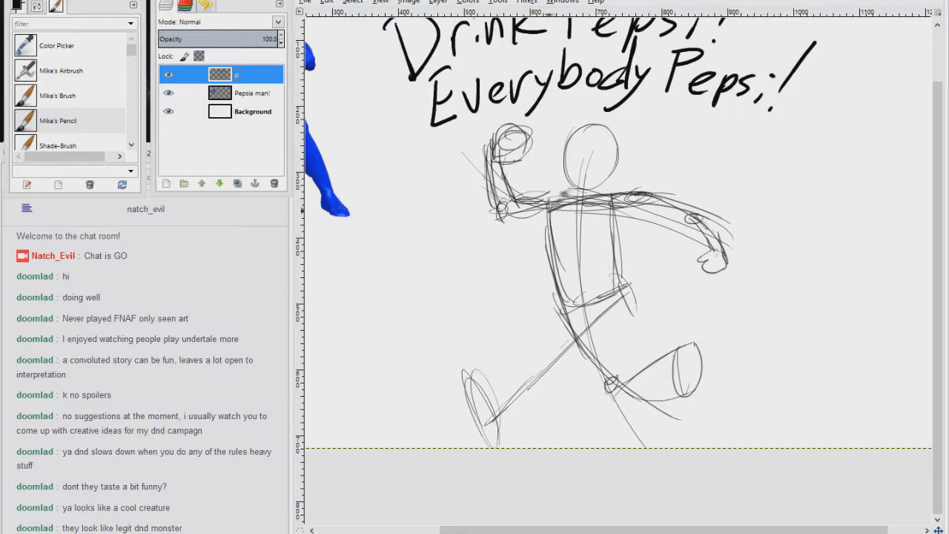
pyautogui.scroll(1, 593, 216)
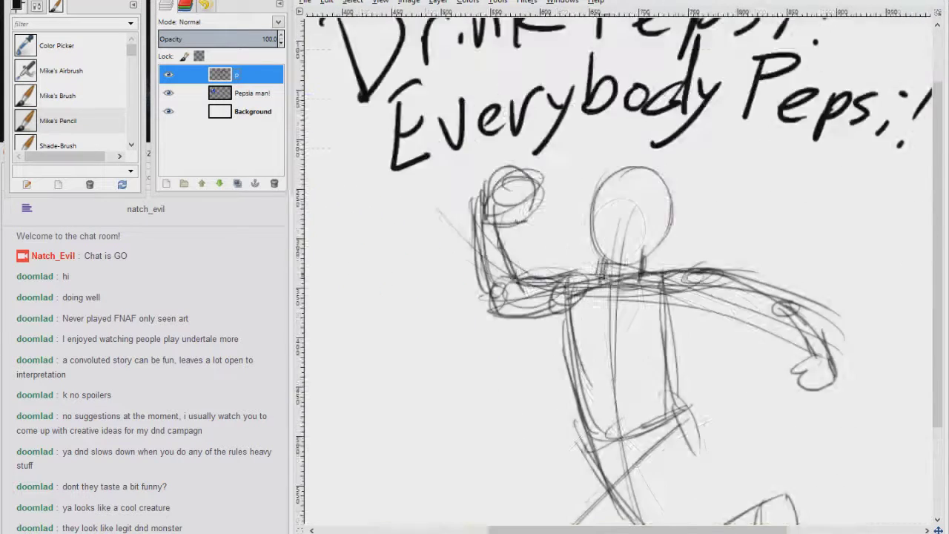
# Contour the figure's chest, shoulder and trailing arm with darker pencil lines
pyautogui.moveTo(642, 273); pyautogui.dragTo(565, 194)
pyautogui.moveTo(567, 194); pyautogui.dragTo(508, 332)
pyautogui.moveTo(550, 228); pyautogui.dragTo(504, 339)
pyautogui.moveTo(564, 190)
pyautogui.mouseDown()
pyautogui.moveTo(590, 178)
pyautogui.moveTo(676, 195)
pyautogui.mouseUp()
pyautogui.moveTo(587, 226); pyautogui.dragTo(665, 218)
pyautogui.moveTo(670, 195); pyautogui.dragTo(747, 263)
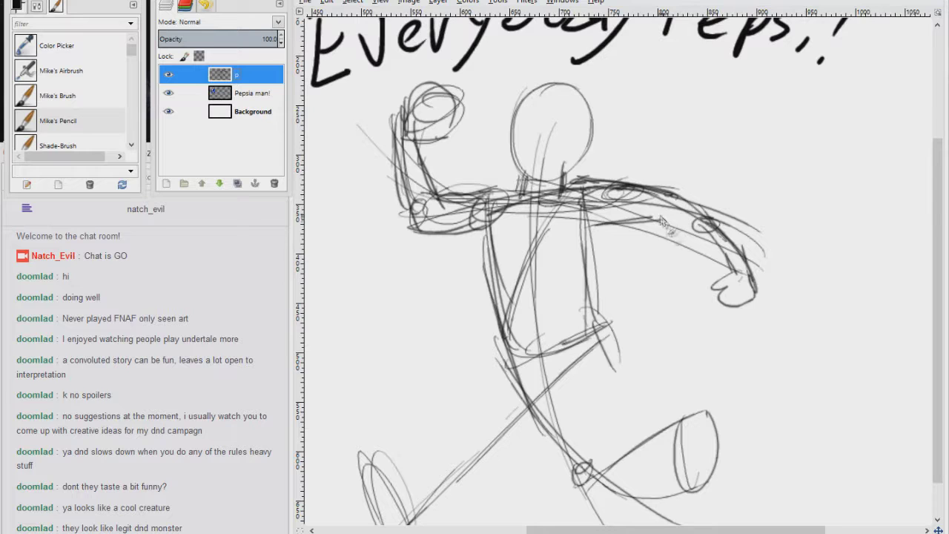
# Define the side of the figure's torso, the hip and the forward leg's thigh in pencil
pyautogui.moveTo(587, 215); pyautogui.dragTo(599, 323)
pyautogui.moveTo(592, 277)
pyautogui.mouseDown()
pyautogui.moveTo(620, 363)
pyautogui.moveTo(678, 272)
pyautogui.mouseUp()
pyautogui.moveTo(561, 326); pyautogui.dragTo(569, 340)
pyautogui.moveTo(646, 233); pyautogui.dragTo(559, 331)
pyautogui.moveTo(630, 313); pyautogui.dragTo(719, 237)
# Outline the forward leg's shin and darken its long oval foot
pyautogui.moveTo(752, 214)
pyautogui.mouseDown()
pyautogui.moveTo(669, 277)
pyautogui.moveTo(676, 294)
pyautogui.mouseUp()
pyautogui.moveTo(655, 285); pyautogui.dragTo(549, 390)
pyautogui.moveTo(524, 305); pyautogui.dragTo(558, 357)
pyautogui.moveTo(501, 286); pyautogui.dragTo(536, 369)
pyautogui.moveTo(503, 298); pyautogui.dragTo(552, 396)
pyautogui.moveTo(684, 282); pyautogui.dragTo(554, 343)
pyautogui.moveTo(506, 208); pyautogui.dragTo(533, 286)
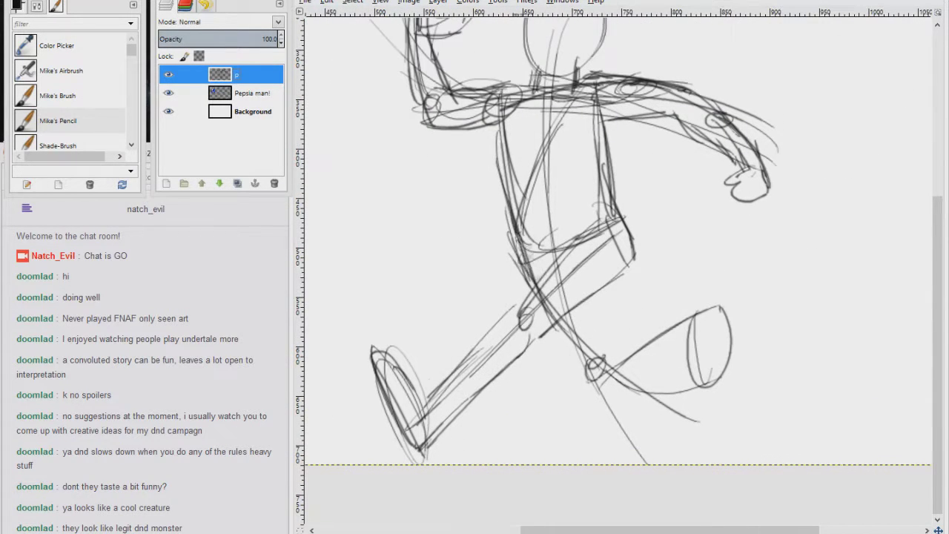
# Outline the bent back leg with its knee and foot, and reinforce the thigh lines of both legs
pyautogui.moveTo(578, 347); pyautogui.dragTo(713, 307)
pyautogui.moveTo(576, 367); pyautogui.dragTo(693, 335)
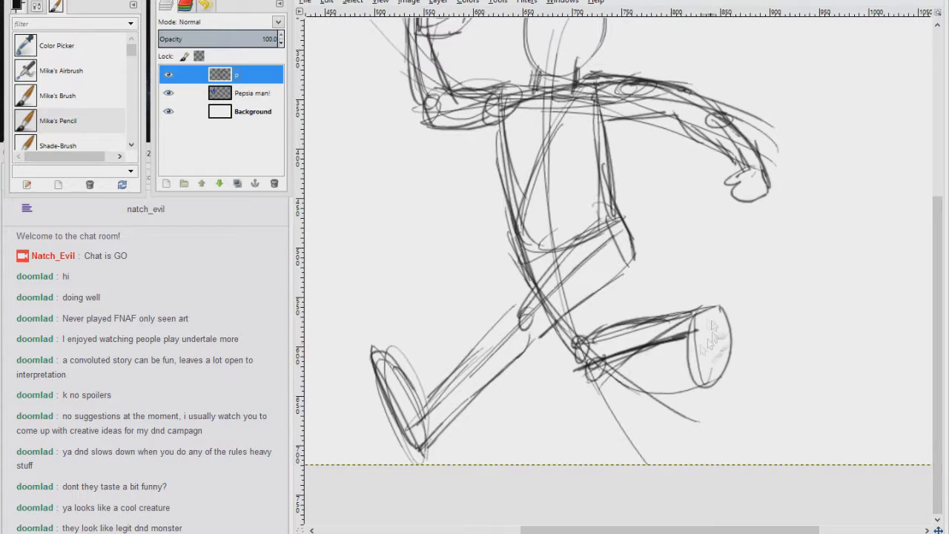
pyautogui.moveTo(567, 260); pyautogui.dragTo(598, 333)
pyautogui.moveTo(563, 254); pyautogui.dragTo(524, 308)
pyautogui.moveTo(627, 273); pyautogui.dragTo(540, 338)
pyautogui.moveTo(515, 310); pyautogui.dragTo(424, 404)
pyautogui.moveTo(534, 207); pyautogui.dragTo(470, 301)
pyautogui.moveTo(435, 236); pyautogui.dragTo(462, 366)
pyautogui.moveTo(445, 279); pyautogui.dragTo(467, 374)
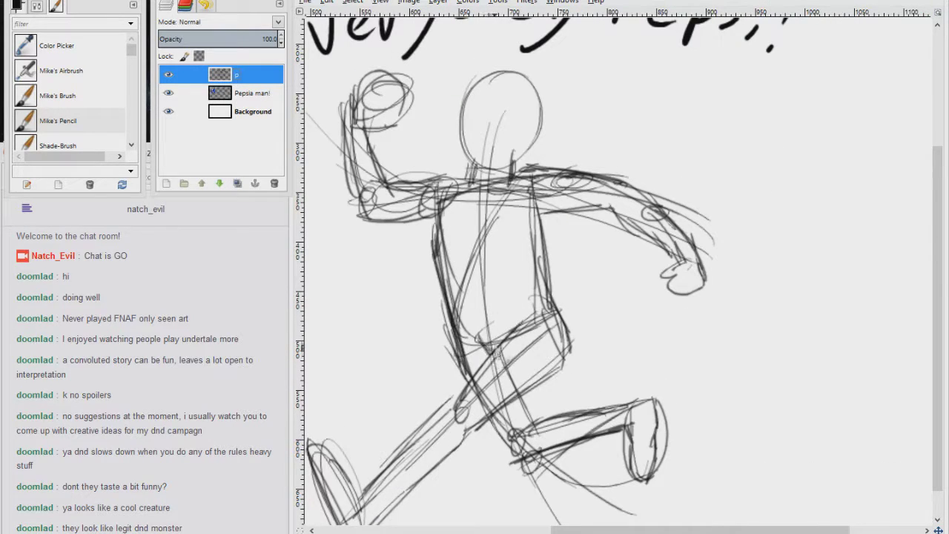
# Refine the figure's head and hands, and sketch a round Pepsi emblem with a wavy band on the chest
pyautogui.moveTo(475, 185)
pyautogui.mouseDown()
pyautogui.moveTo(740, 445)
pyautogui.moveTo(522, 245)
pyautogui.mouseUp()
pyautogui.moveTo(516, 172)
pyautogui.mouseDown()
pyautogui.moveTo(590, 154)
pyautogui.moveTo(553, 230)
pyautogui.mouseUp()
pyautogui.moveTo(504, 150); pyautogui.dragTo(518, 221)
pyautogui.moveTo(587, 181); pyautogui.dragTo(523, 238)
pyautogui.moveTo(504, 201); pyautogui.dragTo(541, 238)
pyautogui.moveTo(547, 272); pyautogui.dragTo(552, 297)
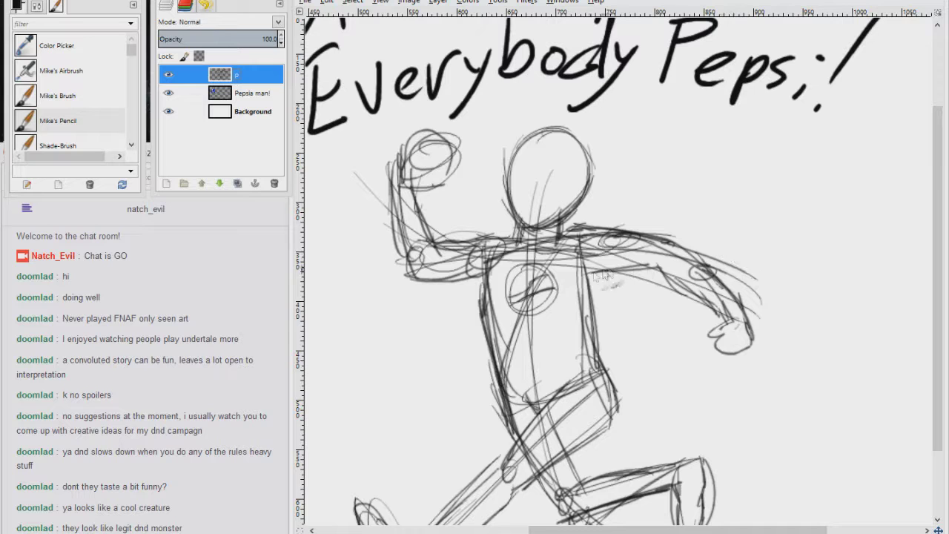
pyautogui.moveTo(714, 313); pyautogui.dragTo(723, 298)
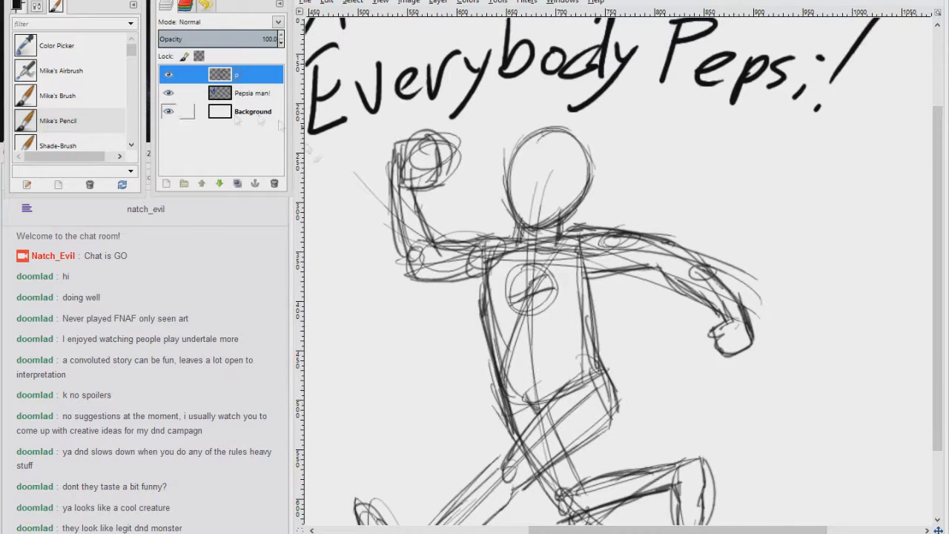
# Lower the opacity of the pencil sketch layer and add a new layer above it
pyautogui.moveTo(232, 40); pyautogui.dragTo(208, 39)
pyautogui.click(166, 184)
pyautogui.click(135, 212)
# Set the drawing colour to dark blue (0b1c83)
pyautogui.click(17, 6)
pyautogui.click(119, 78)
pyautogui.click(65, 53)
pyautogui.moveTo(66, 53); pyautogui.dragTo(62, 48)
# Redraw the running figure's head, neck, shoulders and upper torso sides in blue over the pencil sketch
pyautogui.scroll(2, 553, 222)
pyautogui.moveTo(583, 113); pyautogui.dragTo(512, 263)
pyautogui.moveTo(506, 220); pyautogui.dragTo(547, 304)
pyautogui.moveTo(581, 112); pyautogui.dragTo(616, 288)
pyautogui.moveTo(658, 241); pyautogui.dragTo(601, 304)
pyautogui.moveTo(612, 287)
pyautogui.mouseDown()
pyautogui.moveTo(609, 325)
pyautogui.moveTo(576, 176)
pyautogui.mouseUp()
pyautogui.moveTo(550, 170)
pyautogui.mouseDown()
pyautogui.moveTo(624, 150)
pyautogui.moveTo(730, 170)
pyautogui.mouseUp()
pyautogui.moveTo(599, 154); pyautogui.dragTo(763, 175)
pyautogui.moveTo(598, 233); pyautogui.dragTo(743, 238)
pyautogui.moveTo(614, 205)
pyautogui.mouseDown()
pyautogui.moveTo(578, 235)
pyautogui.moveTo(606, 299)
pyautogui.mouseUp()
pyautogui.moveTo(612, 241); pyautogui.dragTo(618, 395)
# Redraw the figure's raised bent arm and its clenched fist with separate fingers in blue
pyautogui.moveTo(420, 195); pyautogui.dragTo(407, 340)
pyautogui.moveTo(400, 276); pyautogui.dragTo(404, 367)
pyautogui.moveTo(412, 348); pyautogui.dragTo(583, 406)
pyautogui.moveTo(536, 240); pyautogui.dragTo(640, 235)
pyautogui.moveTo(638, 195)
pyautogui.mouseDown()
pyautogui.moveTo(634, 235)
pyautogui.moveTo(760, 200)
pyautogui.mouseUp()
pyautogui.moveTo(661, 181); pyautogui.dragTo(587, 191)
pyautogui.moveTo(554, 90); pyautogui.dragTo(587, 190)
pyautogui.moveTo(513, 68); pyautogui.dragTo(529, 249)
pyautogui.moveTo(530, 251); pyautogui.dragTo(689, 242)
pyautogui.moveTo(568, 270); pyautogui.dragTo(692, 260)
pyautogui.moveTo(673, 197); pyautogui.dragTo(706, 326)
pyautogui.moveTo(547, 198)
pyautogui.mouseDown()
pyautogui.moveTo(578, 121)
pyautogui.moveTo(562, 153)
pyautogui.mouseUp()
pyautogui.moveTo(581, 114); pyautogui.dragTo(606, 184)
pyautogui.moveTo(612, 122); pyautogui.dragTo(631, 181)
pyautogui.moveTo(593, 182)
pyautogui.mouseDown()
pyautogui.moveTo(627, 177)
pyautogui.moveTo(630, 203)
pyautogui.mouseUp()
pyautogui.moveTo(630, 203); pyautogui.dragTo(587, 209)
# Redraw the trailing arm's underside, outer edge and curled fist in blue
pyautogui.moveTo(852, 349); pyautogui.dragTo(339, 183)
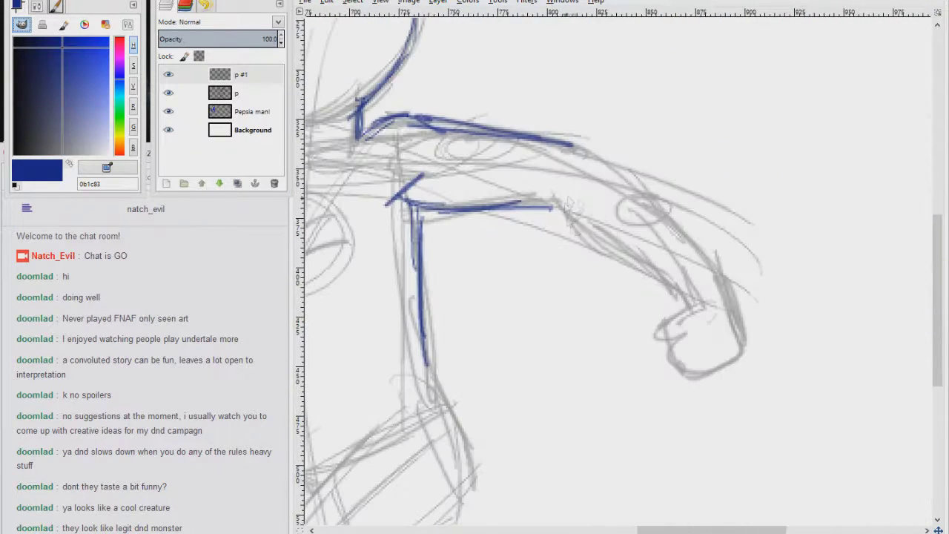
pyautogui.moveTo(555, 198); pyautogui.dragTo(646, 279)
pyautogui.moveTo(567, 226); pyautogui.dragTo(656, 286)
pyautogui.moveTo(643, 271); pyautogui.dragTo(691, 311)
pyautogui.moveTo(554, 142); pyautogui.dragTo(602, 146)
pyautogui.moveTo(603, 146); pyautogui.dragTo(728, 303)
pyautogui.moveTo(650, 182); pyautogui.dragTo(732, 305)
pyautogui.moveTo(688, 312)
pyautogui.mouseDown()
pyautogui.moveTo(682, 365)
pyautogui.moveTo(708, 336)
pyautogui.mouseUp()
pyautogui.moveTo(726, 280); pyautogui.dragTo(743, 343)
pyautogui.moveTo(680, 363); pyautogui.dragTo(738, 356)
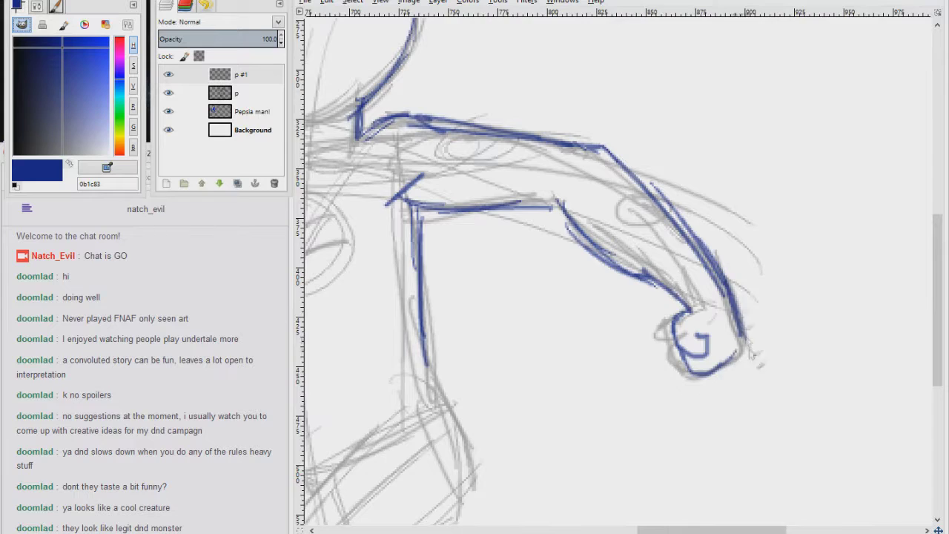
# Redraw the lower torso sides, the hip and the forward leg's thigh in blue
pyautogui.moveTo(558, 374); pyautogui.dragTo(812, 310)
pyautogui.moveTo(468, 224); pyautogui.dragTo(512, 449)
pyautogui.moveTo(676, 283); pyautogui.dragTo(730, 397)
pyautogui.moveTo(593, 415); pyautogui.dragTo(610, 222)
pyautogui.moveTo(681, 120)
pyautogui.mouseDown()
pyautogui.moveTo(669, 165)
pyautogui.moveTo(536, 307)
pyautogui.mouseUp()
pyautogui.moveTo(731, 263); pyautogui.dragTo(556, 372)
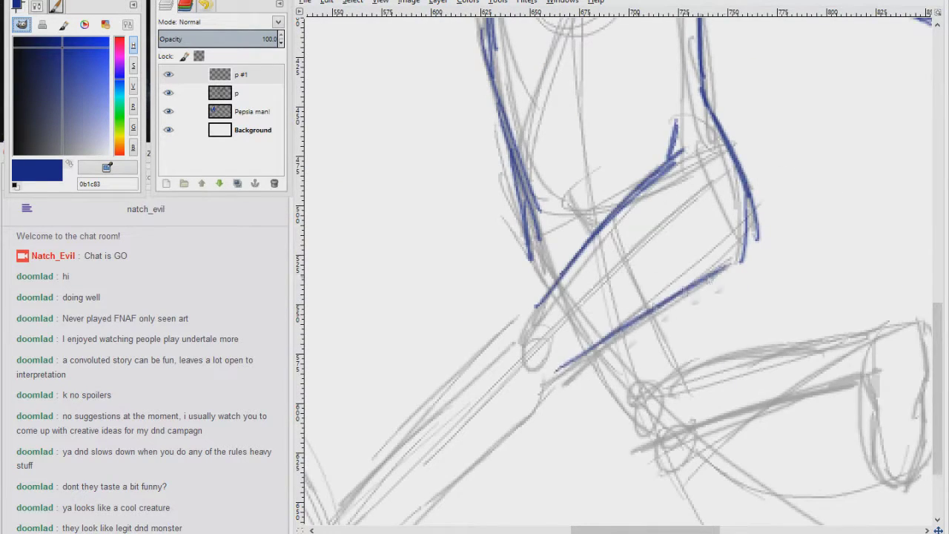
pyautogui.moveTo(747, 215); pyautogui.dragTo(730, 259)
# Redraw the forward leg's shin and its long foot with a sole line in blue
pyautogui.moveTo(474, 415); pyautogui.dragTo(646, 281)
pyautogui.moveTo(508, 393); pyautogui.dragTo(720, 153)
pyautogui.moveTo(518, 434); pyautogui.dragTo(735, 230)
pyautogui.moveTo(646, 327); pyautogui.dragTo(496, 473)
pyautogui.moveTo(400, 304)
pyautogui.mouseDown()
pyautogui.moveTo(463, 301)
pyautogui.moveTo(507, 385)
pyautogui.mouseUp()
pyautogui.moveTo(405, 302)
pyautogui.mouseDown()
pyautogui.moveTo(496, 471)
pyautogui.moveTo(472, 412)
pyautogui.mouseUp()
pyautogui.moveTo(435, 337); pyautogui.dragTo(495, 470)
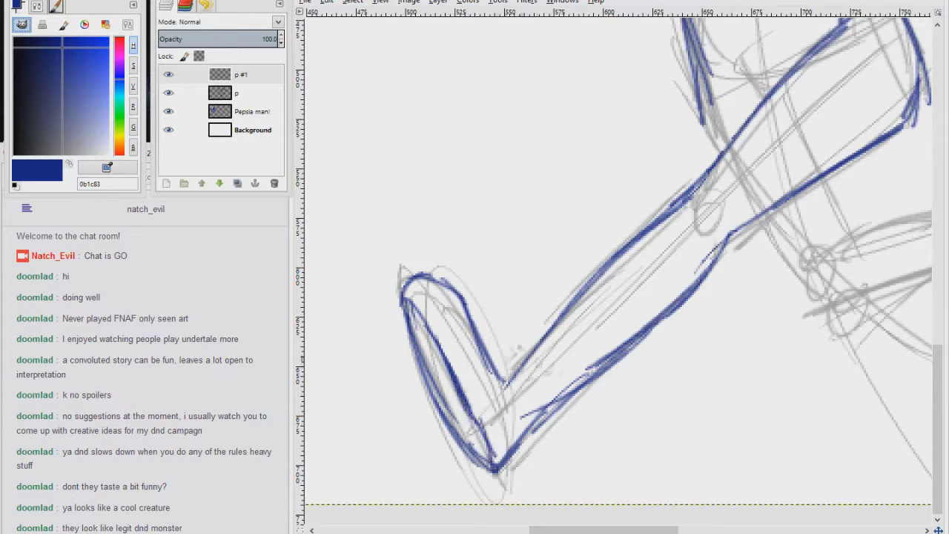
pyautogui.hotkey('ctrl', 'z')
pyautogui.moveTo(404, 300); pyautogui.dragTo(490, 437)
pyautogui.moveTo(442, 340); pyautogui.dragTo(492, 455)
pyautogui.moveTo(404, 301); pyautogui.dragTo(497, 473)
# Redraw the bent back leg's thigh, shin and foot in blue
pyautogui.moveTo(730, 233); pyautogui.dragTo(471, 351)
pyautogui.moveTo(433, 184); pyautogui.dragTo(463, 271)
pyautogui.moveTo(566, 294); pyautogui.dragTo(587, 354)
pyautogui.moveTo(511, 343); pyautogui.dragTo(565, 421)
pyautogui.moveTo(570, 375)
pyautogui.mouseDown()
pyautogui.moveTo(615, 337)
pyautogui.moveTo(770, 326)
pyautogui.mouseUp()
pyautogui.moveTo(652, 336); pyautogui.dragTo(796, 306)
pyautogui.moveTo(552, 415); pyautogui.dragTo(740, 372)
pyautogui.press('space')
pyautogui.moveTo(452, 343); pyautogui.dragTo(609, 286)
pyautogui.moveTo(633, 239)
pyautogui.mouseDown()
pyautogui.moveTo(649, 341)
pyautogui.moveTo(626, 399)
pyautogui.mouseUp()
pyautogui.moveTo(599, 291); pyautogui.dragTo(624, 398)
pyautogui.moveTo(635, 237); pyautogui.dragTo(641, 369)
pyautogui.moveTo(445, 185); pyautogui.dragTo(697, 400)
# Redraw the round Pepsi emblem with its wavy band on the figure's chest in blue
pyautogui.scroll(-1, 562, 194)
pyautogui.moveTo(562, 194)
pyautogui.mouseDown()
pyautogui.moveTo(797, 363)
pyautogui.moveTo(591, 180)
pyautogui.mouseUp()
pyautogui.moveTo(620, 148); pyautogui.dragTo(517, 317)
pyautogui.moveTo(567, 176); pyautogui.dragTo(571, 180)
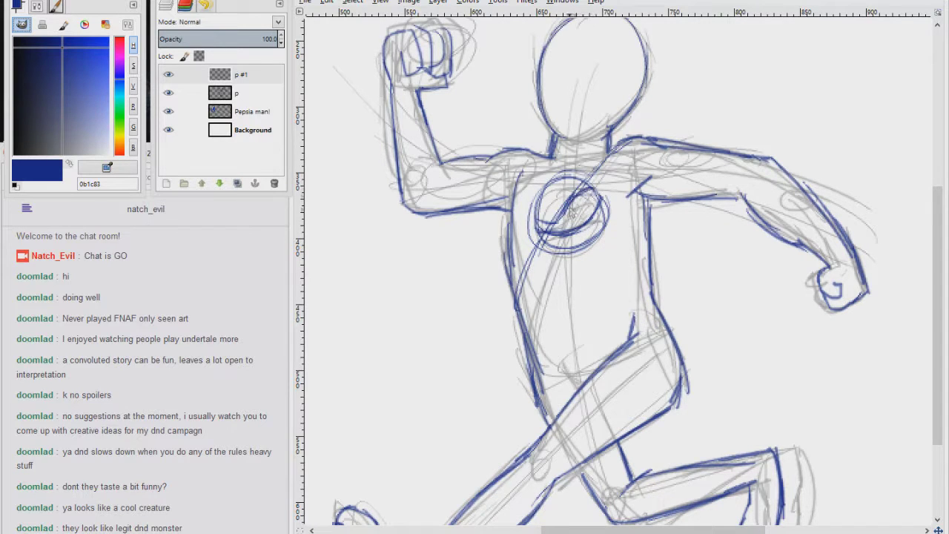
# Merge the blue line layer down into the pencil sketch layer
pyautogui.scroll(-3, 662, 265)
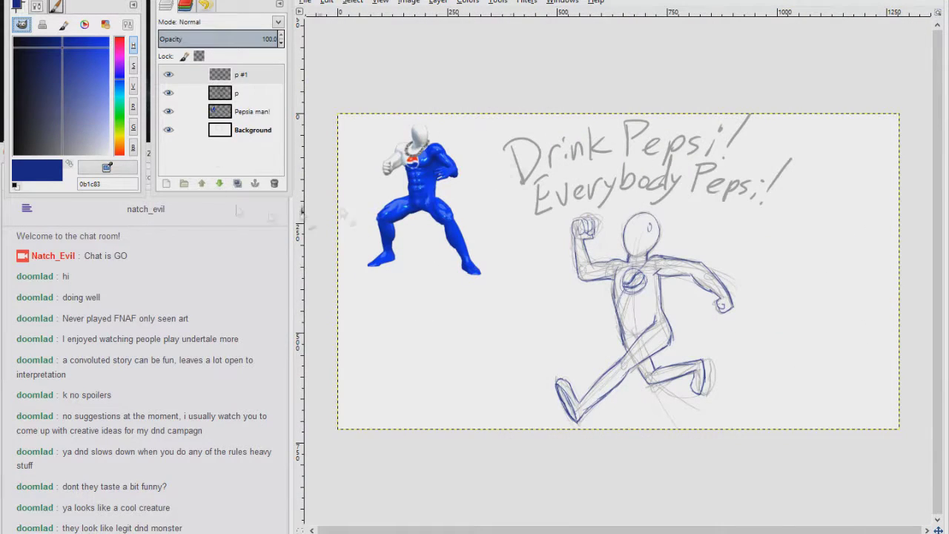
pyautogui.rightClick(252, 78)
pyautogui.click(291, 193)
# Float the sketched figure, scale it up so it nearly fills the canvas height, and anchor it
pyautogui.moveTo(555, 235)
pyautogui.mouseDown()
pyautogui.moveTo(536, 457)
pyautogui.moveTo(554, 236)
pyautogui.mouseUp()
pyautogui.hotkey('ctrl', 'shift', 'l')
pyautogui.hotkey('shift', 't')
pyautogui.click(512, 298)
pyautogui.moveTo(486, 198); pyautogui.dragTo(392, 110)
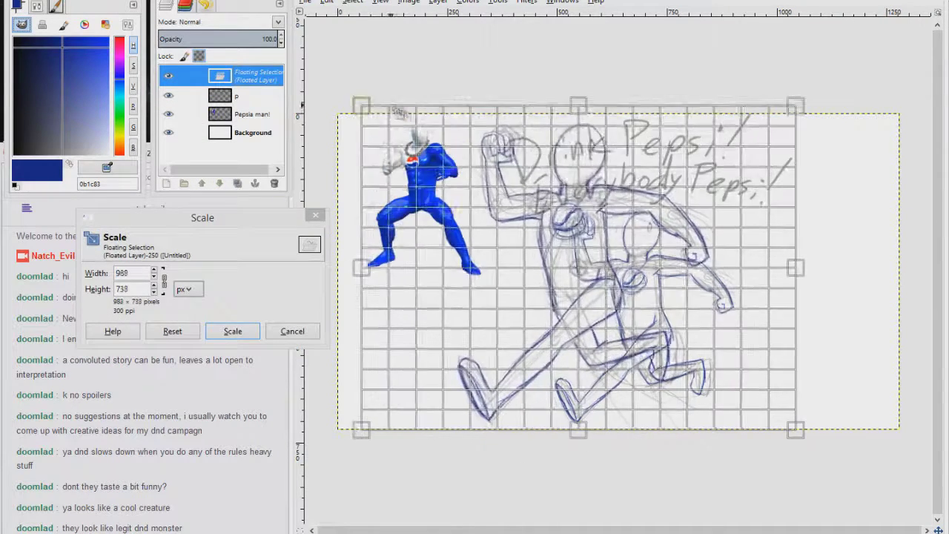
pyautogui.press('Return')
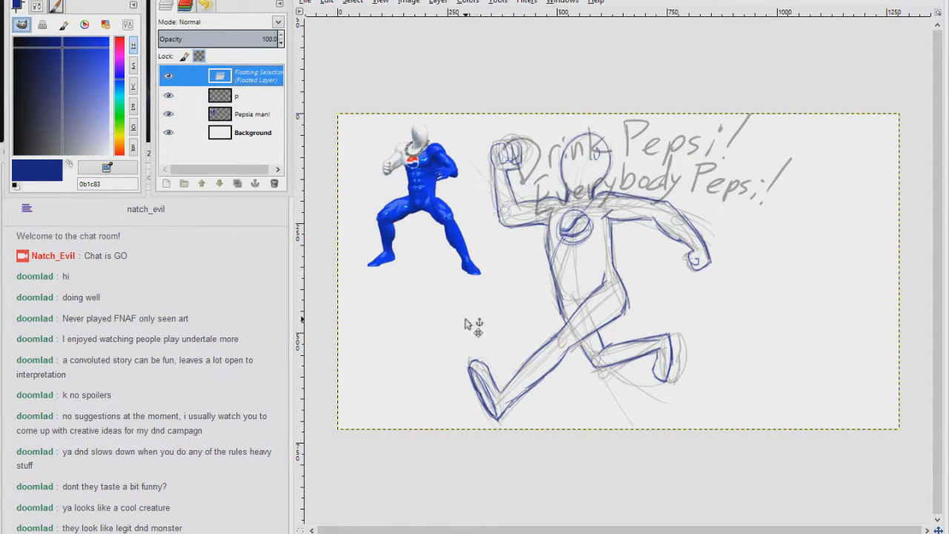
pyautogui.click(466, 321)
# Lower the opacity of the merged sketch layer and add a new layer named "i" above it
pyautogui.moveTo(269, 37); pyautogui.dragTo(221, 37)
pyautogui.click(166, 183)
pyautogui.write('i')
pyautogui.click(166, 246)
# Reset the drawing colour to black and choose Mike's Brush for inking
pyautogui.click(15, 184)
pyautogui.scroll(4, 590, 166)
pyautogui.moveTo(593, 244); pyautogui.dragTo(650, 297)
pyautogui.click(56, 6)
pyautogui.click(60, 96)
pyautogui.moveTo(455, 104); pyautogui.dragTo(755, 110)
pyautogui.hotkey('ctrl', 'z')
pyautogui.moveTo(684, 147); pyautogui.dragTo(788, 221)
pyautogui.hotkey('ctrl', 'z')
pyautogui.moveTo(628, 78)
pyautogui.mouseDown()
pyautogui.moveTo(586, 346)
pyautogui.moveTo(639, 333)
pyautogui.moveTo(631, 349)
pyautogui.moveTo(611, 230)
pyautogui.mouseUp()
pyautogui.hotkey('ctrl', 'z')
pyautogui.hotkey('ctrl', 'z')
# Ink the figure's head, neck and shoulder line in black
pyautogui.moveTo(641, 213)
pyautogui.mouseDown()
pyautogui.moveTo(646, 240)
pyautogui.moveTo(689, 223)
pyautogui.mouseUp()
pyautogui.moveTo(689, 231)
pyautogui.mouseDown()
pyautogui.moveTo(510, 168)
pyautogui.moveTo(592, 175)
pyautogui.mouseUp()
pyautogui.moveTo(581, 173); pyautogui.dragTo(794, 203)
pyautogui.moveTo(505, 278)
pyautogui.mouseDown()
pyautogui.moveTo(561, 251)
pyautogui.moveTo(725, 276)
pyautogui.mouseUp()
pyautogui.moveTo(660, 423); pyautogui.dragTo(668, 245)
pyautogui.moveTo(561, 109); pyautogui.dragTo(573, 320)
pyautogui.moveTo(704, 245); pyautogui.dragTo(489, 323)
# Ink the trailing arm's forearm and its curled fist in black
pyautogui.moveTo(521, 175); pyautogui.dragTo(695, 296)
pyautogui.moveTo(681, 296); pyautogui.dragTo(702, 320)
pyautogui.moveTo(584, 102)
pyautogui.mouseDown()
pyautogui.moveTo(676, 182)
pyautogui.moveTo(776, 326)
pyautogui.moveTo(776, 373)
pyautogui.mouseUp()
pyautogui.hotkey('ctrl', 'z')
pyautogui.moveTo(696, 322); pyautogui.dragTo(742, 405)
pyautogui.moveTo(776, 369); pyautogui.dragTo(746, 400)
pyautogui.moveTo(341, 245)
pyautogui.mouseDown()
pyautogui.moveTo(676, 287)
pyautogui.moveTo(784, 281)
pyautogui.mouseUp()
# Ink the round chest emblem and its wavy band in black
pyautogui.moveTo(620, 172)
pyautogui.mouseDown()
pyautogui.moveTo(565, 306)
pyautogui.moveTo(576, 311)
pyautogui.mouseUp()
pyautogui.hotkey('ctrl', 'z')
pyautogui.hotkey('ctrl', 'z')
pyautogui.moveTo(620, 173)
pyautogui.mouseDown()
pyautogui.moveTo(576, 311)
pyautogui.moveTo(683, 266)
pyautogui.moveTo(615, 172)
pyautogui.mouseUp()
pyautogui.moveTo(546, 266)
pyautogui.mouseDown()
pyautogui.moveTo(584, 258)
pyautogui.moveTo(665, 200)
pyautogui.mouseUp()
pyautogui.moveTo(547, 278)
pyautogui.mouseDown()
pyautogui.moveTo(655, 269)
pyautogui.moveTo(678, 227)
pyautogui.mouseUp()
# Ink the diagonal suit lines above and below the emblem and the torso's side
pyautogui.moveTo(535, 186); pyautogui.dragTo(544, 214)
pyautogui.moveTo(701, 154); pyautogui.dragTo(658, 206)
pyautogui.moveTo(560, 337); pyautogui.dragTo(517, 453)
pyautogui.moveTo(526, 187)
pyautogui.mouseDown()
pyautogui.moveTo(496, 350)
pyautogui.moveTo(519, 509)
pyautogui.mouseUp()
# Ink the raised arm's shoulder, upper arm and forearm outlines in black
pyautogui.scroll(2, 658, 234)
pyautogui.hscroll(-5, 658, 233)
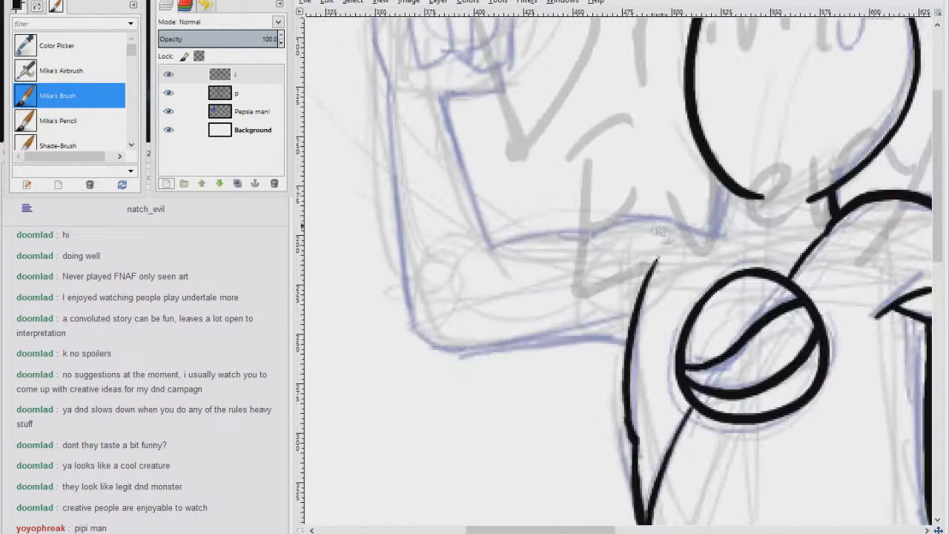
pyautogui.moveTo(575, 237); pyautogui.dragTo(715, 222)
pyautogui.moveTo(727, 186)
pyautogui.mouseDown()
pyautogui.moveTo(708, 222)
pyautogui.moveTo(767, 246)
pyautogui.mouseUp()
pyautogui.moveTo(568, 213); pyautogui.dragTo(614, 379)
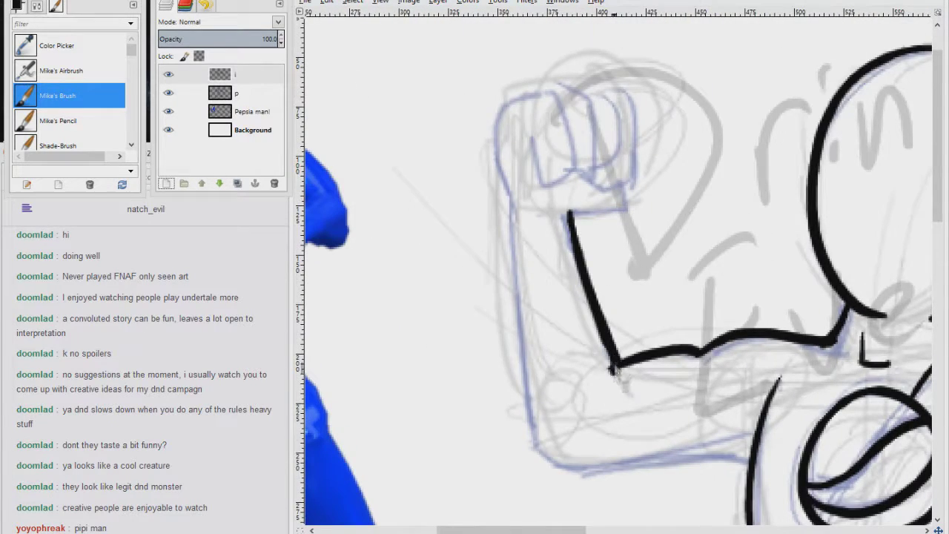
pyautogui.moveTo(513, 198)
pyautogui.mouseDown()
pyautogui.moveTo(530, 419)
pyautogui.moveTo(542, 458)
pyautogui.mouseUp()
pyautogui.moveTo(544, 459); pyautogui.dragTo(491, 341)
pyautogui.moveTo(490, 341); pyautogui.dragTo(697, 343)
pyautogui.moveTo(512, 352); pyautogui.dragTo(554, 357)
# Ink the raised fist with its separate fingers in black
pyautogui.moveTo(586, 296); pyautogui.dragTo(620, 506)
pyautogui.moveTo(513, 227); pyautogui.dragTo(535, 190)
pyautogui.moveTo(536, 188)
pyautogui.mouseDown()
pyautogui.moveTo(478, 253)
pyautogui.moveTo(495, 295)
pyautogui.mouseUp()
pyautogui.moveTo(535, 185)
pyautogui.mouseDown()
pyautogui.moveTo(576, 241)
pyautogui.moveTo(549, 266)
pyautogui.mouseUp()
pyautogui.moveTo(563, 184)
pyautogui.mouseDown()
pyautogui.moveTo(591, 267)
pyautogui.moveTo(573, 269)
pyautogui.mouseUp()
pyautogui.moveTo(593, 184); pyautogui.dragTo(599, 277)
pyautogui.moveTo(606, 279)
pyautogui.mouseDown()
pyautogui.moveTo(608, 303)
pyautogui.moveTo(552, 304)
pyautogui.mouseUp()
pyautogui.scroll(-3, 615, 307)
pyautogui.scroll(2, 696, 300)
pyautogui.moveTo(695, 300); pyautogui.dragTo(548, 303)
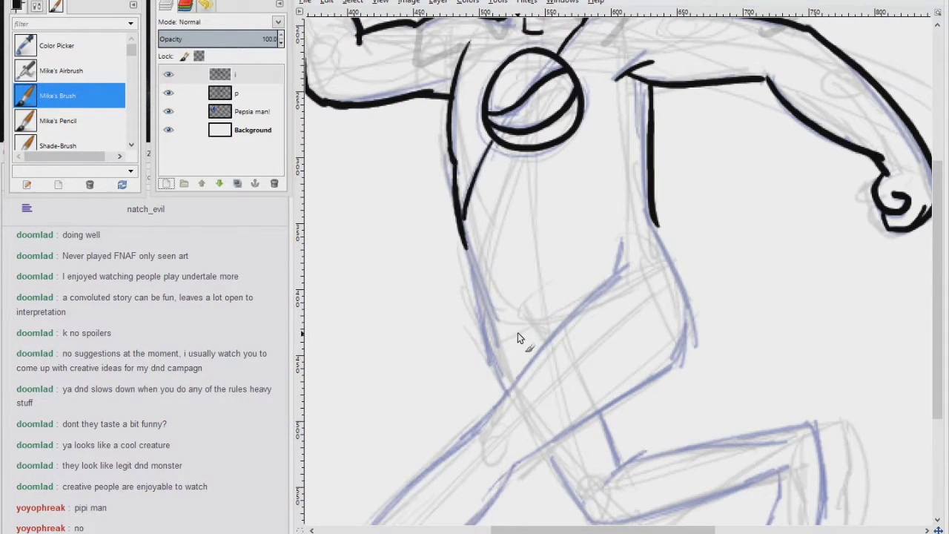
# Ink the lower torso's side, the groin crease and the upper edge of the extended leg's thigh in black
pyautogui.moveTo(633, 273); pyautogui.dragTo(660, 221)
pyautogui.moveTo(496, 380); pyautogui.dragTo(630, 233)
pyautogui.hotkey('ctrl', 'z')
pyautogui.moveTo(522, 357); pyautogui.dragTo(629, 233)
pyautogui.moveTo(491, 185)
pyautogui.mouseDown()
pyautogui.moveTo(521, 333)
pyautogui.moveTo(530, 332)
pyautogui.mouseUp()
pyautogui.hotkey('ctrl', 'z')
pyautogui.moveTo(567, 288); pyautogui.dragTo(572, 291)
pyautogui.moveTo(470, 192)
pyautogui.mouseDown()
pyautogui.moveTo(797, 418)
pyautogui.moveTo(465, 161)
pyautogui.moveTo(837, 404)
pyautogui.moveTo(422, 218)
pyautogui.mouseUp()
pyautogui.scroll(5, 470, 228)
pyautogui.scroll(-6, 470, 228)
pyautogui.scroll(5, 657, 317)
pyautogui.scroll(-4, 657, 317)
pyautogui.moveTo(370, 170); pyautogui.dragTo(741, 308)
pyautogui.scroll(1, 624, 152)
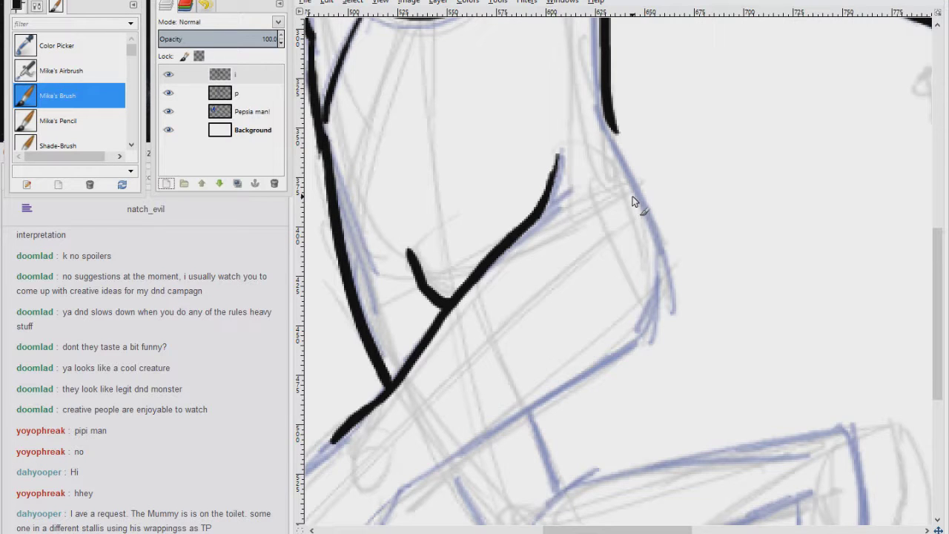
# Copy the viewer's mummy-on-the-toilet drawing request from the chat into Notepad and minimize the note
pyautogui.moveTo(228, 531); pyautogui.dragTo(65, 513)
pyautogui.hotkey('ctrl', 'c')
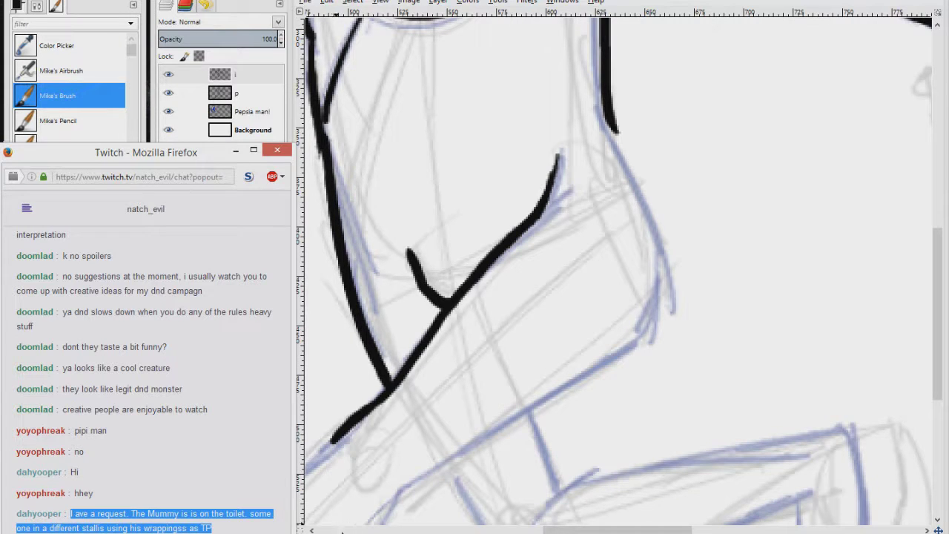
pyautogui.click(341, 533)
pyautogui.hotkey('ctrl', 'v')
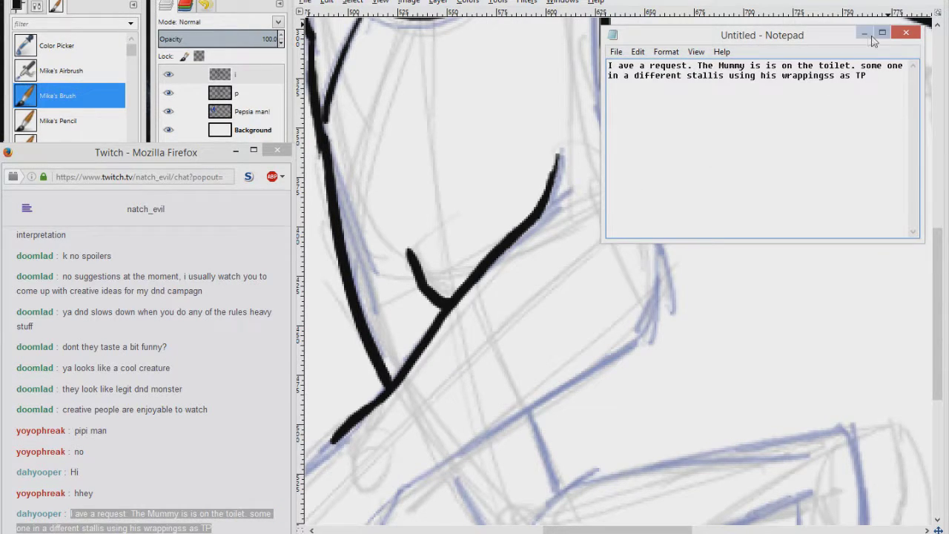
pyautogui.click(865, 34)
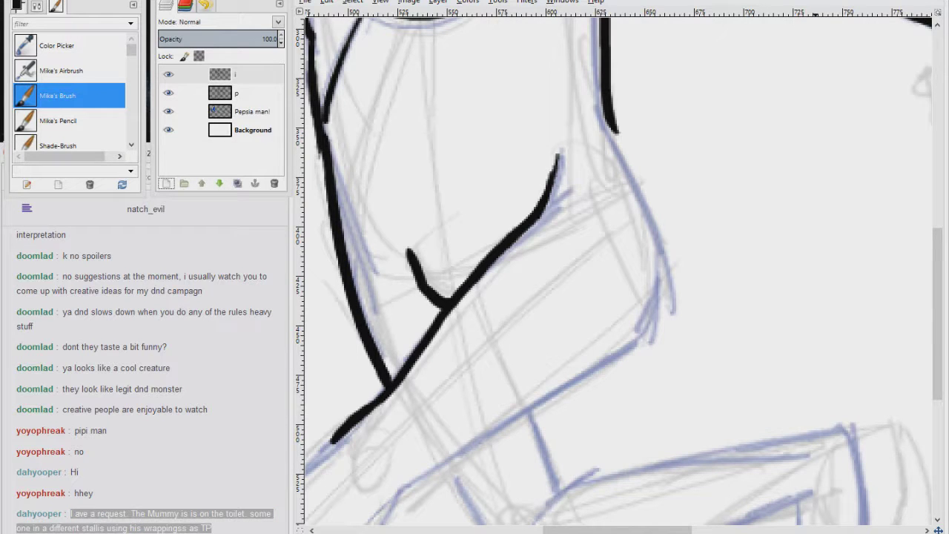
# Ink the hip curve and both edges of the extended leg down to the ankle in black
pyautogui.moveTo(628, 0); pyautogui.dragTo(628, 3)
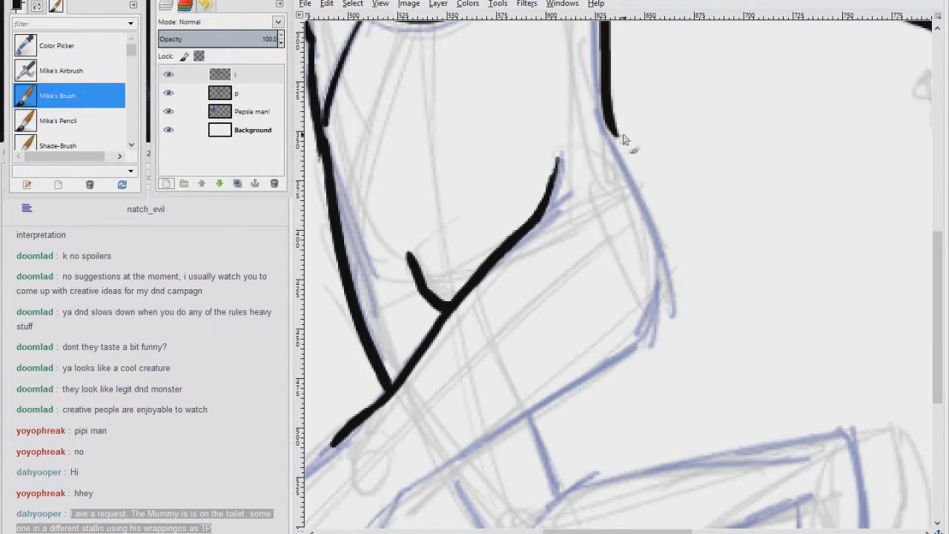
pyautogui.moveTo(613, 130)
pyautogui.mouseDown()
pyautogui.moveTo(656, 218)
pyautogui.moveTo(671, 296)
pyautogui.moveTo(658, 345)
pyautogui.moveTo(721, 213)
pyautogui.mouseUp()
pyautogui.moveTo(478, 393)
pyautogui.mouseDown()
pyautogui.moveTo(696, 256)
pyautogui.moveTo(689, 231)
pyautogui.mouseUp()
pyautogui.moveTo(364, 427); pyautogui.dragTo(614, 180)
pyautogui.moveTo(406, 487)
pyautogui.mouseDown()
pyautogui.moveTo(447, 371)
pyautogui.moveTo(727, 108)
pyautogui.mouseUp()
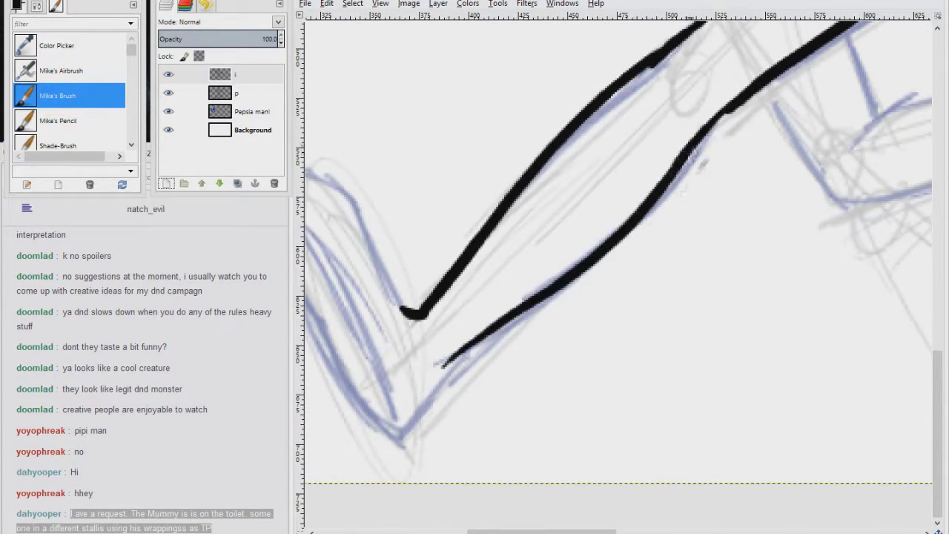
# Ink the extended leg's raised foot, including its ankle, toe and sole outlines
pyautogui.scroll(-1, 727, 107)
pyautogui.hscroll(-3, 727, 108)
pyautogui.moveTo(549, 378); pyautogui.dragTo(617, 295)
pyautogui.moveTo(424, 141); pyautogui.dragTo(572, 256)
pyautogui.moveTo(427, 148)
pyautogui.mouseDown()
pyautogui.moveTo(485, 299)
pyautogui.moveTo(549, 378)
pyautogui.moveTo(547, 346)
pyautogui.mouseUp()
# Ink the bent rear leg with its thigh, knee, calf and hanging foot in black
pyautogui.moveTo(918, 31); pyautogui.dragTo(517, 275)
pyautogui.moveTo(598, 219); pyautogui.dragTo(634, 295)
pyautogui.moveTo(515, 276)
pyautogui.mouseDown()
pyautogui.moveTo(597, 380)
pyautogui.moveTo(416, 414)
pyautogui.mouseUp()
pyautogui.moveTo(479, 341); pyautogui.dragTo(773, 274)
pyautogui.moveTo(458, 416)
pyautogui.mouseDown()
pyautogui.moveTo(509, 423)
pyautogui.moveTo(734, 352)
pyautogui.moveTo(774, 493)
pyautogui.mouseUp()
pyautogui.moveTo(777, 274)
pyautogui.mouseDown()
pyautogui.moveTo(797, 393)
pyautogui.moveTo(775, 493)
pyautogui.mouseUp()
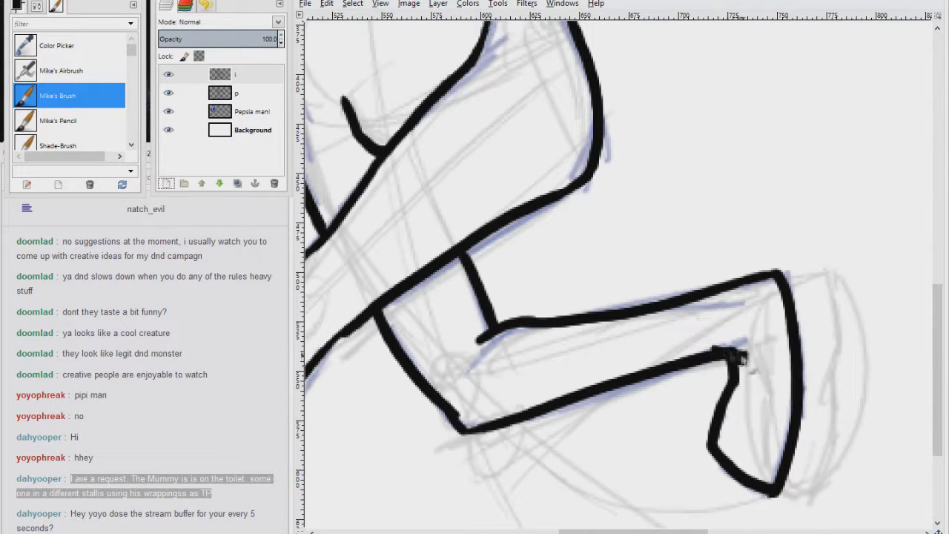
# Fit the whole image in view and save it as Pepsi.xcf in the Just Stuff folder
pyautogui.hotkey('shift', 'ctrl', 'j')
pyautogui.hotkey('ctrl', 's')
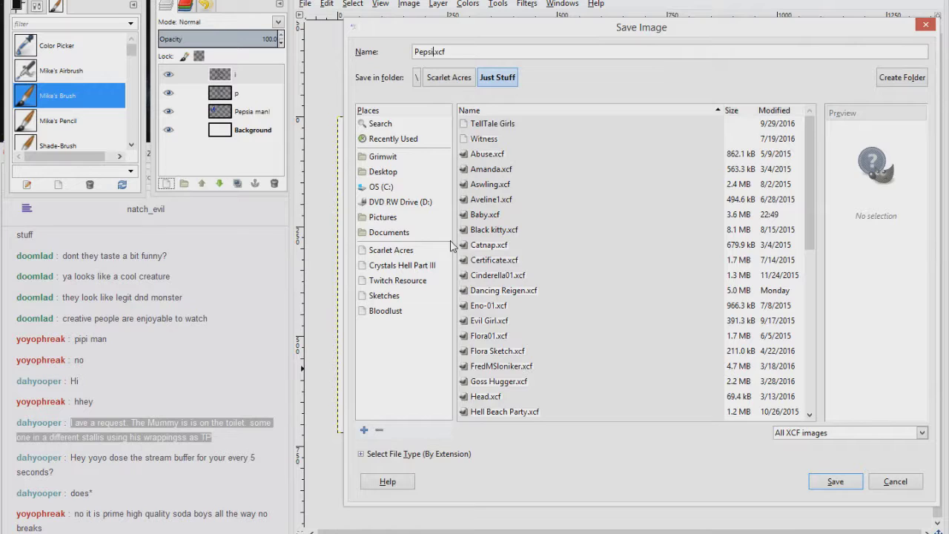
pyautogui.write('Pepsi')
pyautogui.press('Return')
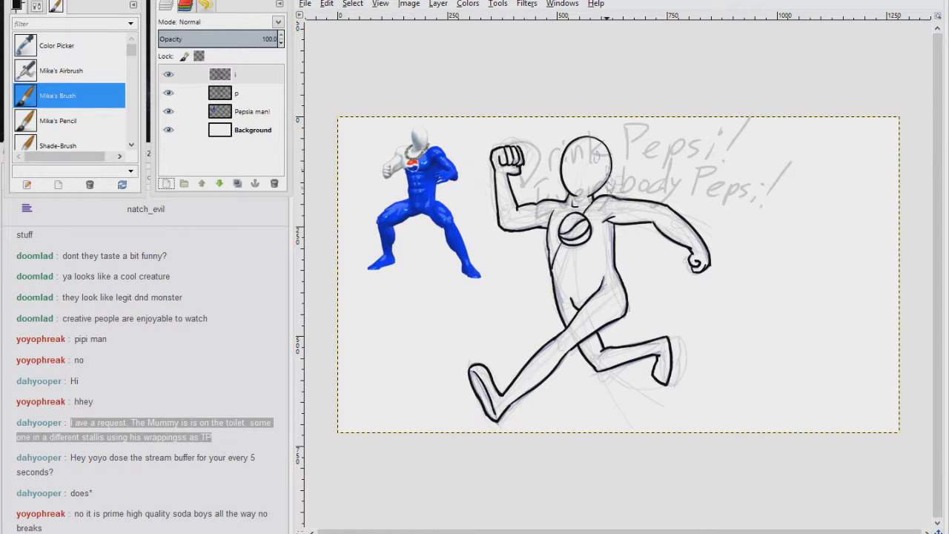
# Create a new blank image and sketch a seated mummy's two bent legs and feet with Mike's Pencil
pyautogui.click(305, 4)
pyautogui.click(324, 19)
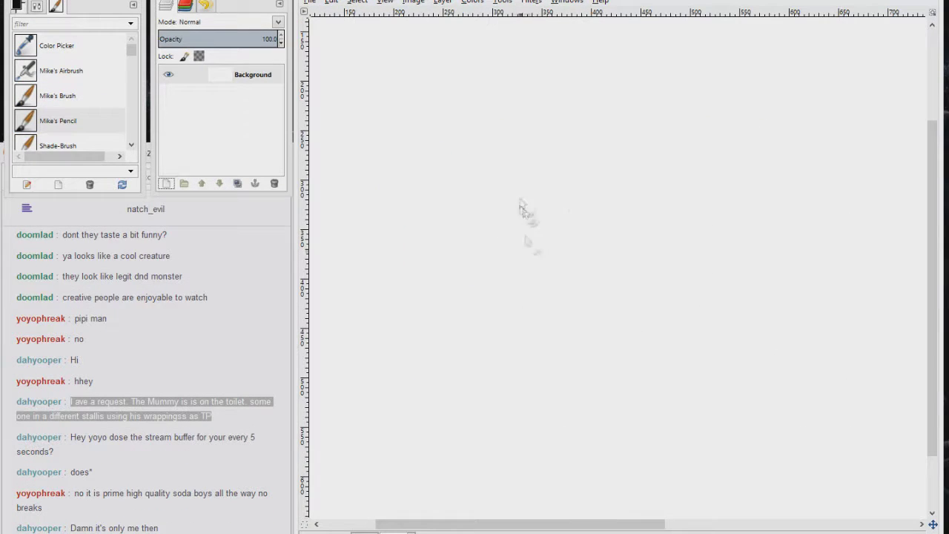
pyautogui.moveTo(572, 271)
pyautogui.mouseDown()
pyautogui.moveTo(579, 300)
pyautogui.moveTo(485, 367)
pyautogui.moveTo(561, 324)
pyautogui.moveTo(576, 355)
pyautogui.moveTo(535, 371)
pyautogui.mouseUp()
pyautogui.moveTo(529, 318); pyautogui.dragTo(539, 414)
pyautogui.moveTo(531, 415); pyautogui.dragTo(583, 430)
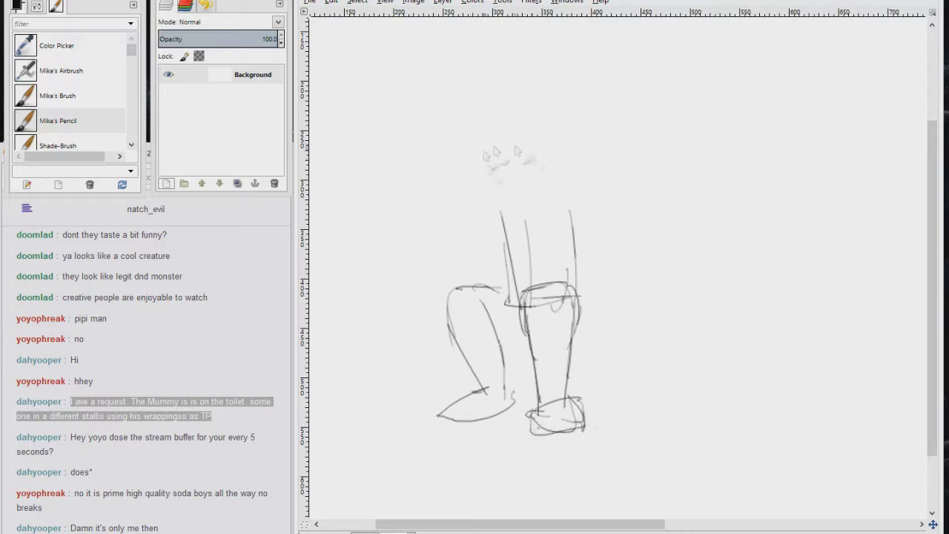
# Sketch the mummy's bandaged head, chin-propping arm, shoulder, resting arm and the toilet behind the figure
pyautogui.moveTo(523, 156)
pyautogui.mouseDown()
pyautogui.moveTo(566, 148)
pyautogui.moveTo(503, 181)
pyautogui.moveTo(461, 281)
pyautogui.mouseUp()
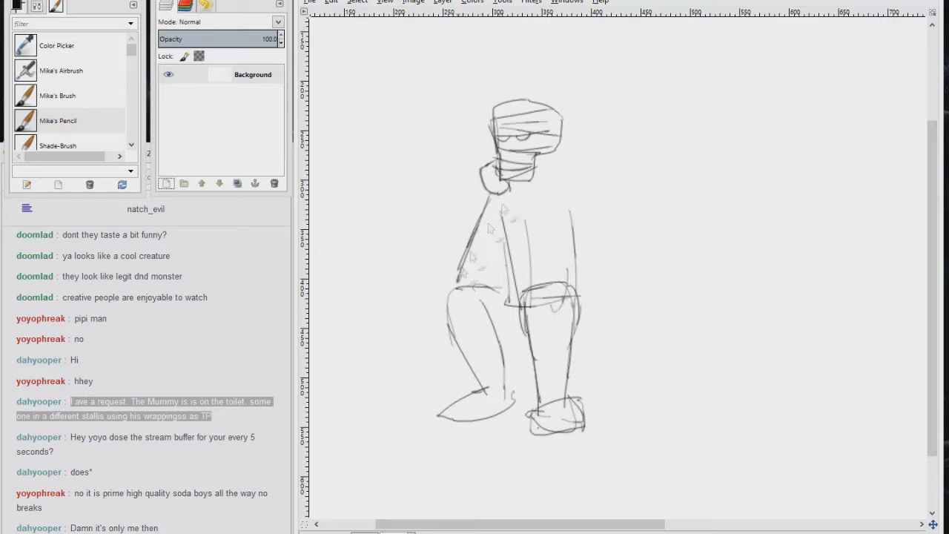
pyautogui.moveTo(500, 194); pyautogui.dragTo(474, 295)
pyautogui.moveTo(538, 168); pyautogui.dragTo(575, 201)
pyautogui.moveTo(572, 166)
pyautogui.mouseDown()
pyautogui.moveTo(560, 271)
pyautogui.moveTo(511, 315)
pyautogui.mouseUp()
pyautogui.moveTo(524, 265); pyautogui.dragTo(589, 285)
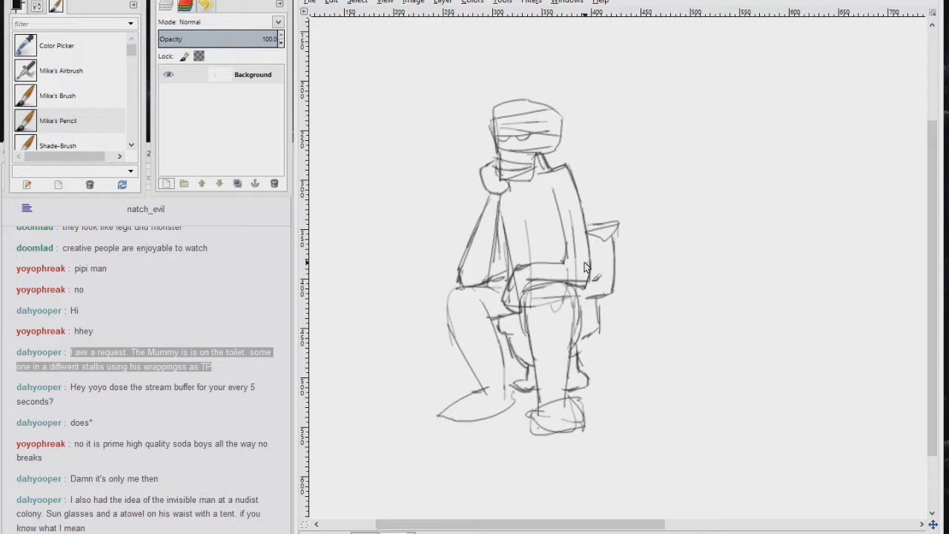
# Sketch bandage bands on the mummy's resting arm and a loose strip trailing down beside the toilet
pyautogui.hotkey('ctrl', ',')
pyautogui.hotkey('ctrl', 'z')
pyautogui.moveTo(565, 266); pyautogui.dragTo(590, 262)
pyautogui.moveTo(574, 265)
pyautogui.mouseDown()
pyautogui.moveTo(549, 285)
pyautogui.moveTo(576, 305)
pyautogui.moveTo(627, 398)
pyautogui.mouseUp()
pyautogui.moveTo(586, 341); pyautogui.dragTo(639, 395)
# Sketch bandage bands across the mummy's torso and legs and toes on the outer foot
pyautogui.press('-')
pyautogui.press('-')
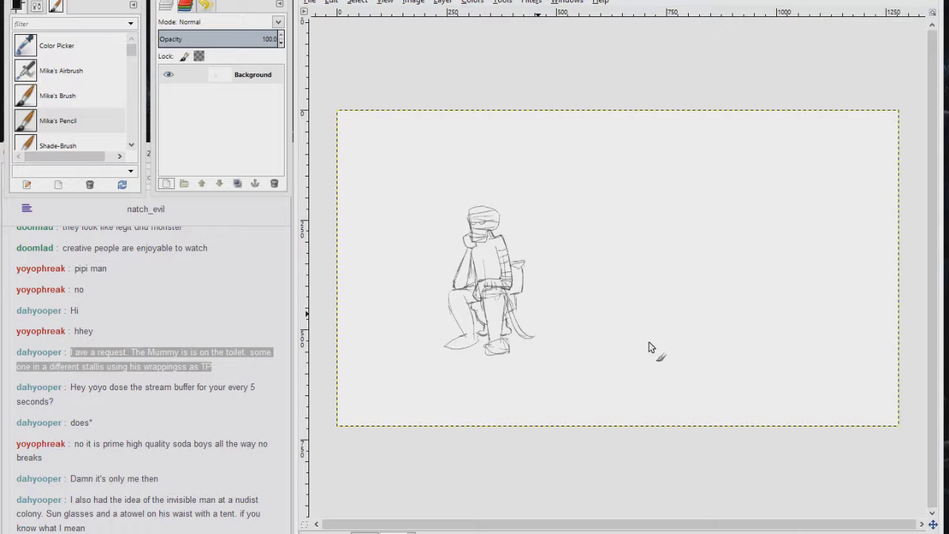
pyautogui.scroll(2, 543, 283)
pyautogui.moveTo(518, 249)
pyautogui.mouseDown()
pyautogui.moveTo(614, 233)
pyautogui.moveTo(646, 280)
pyautogui.mouseUp()
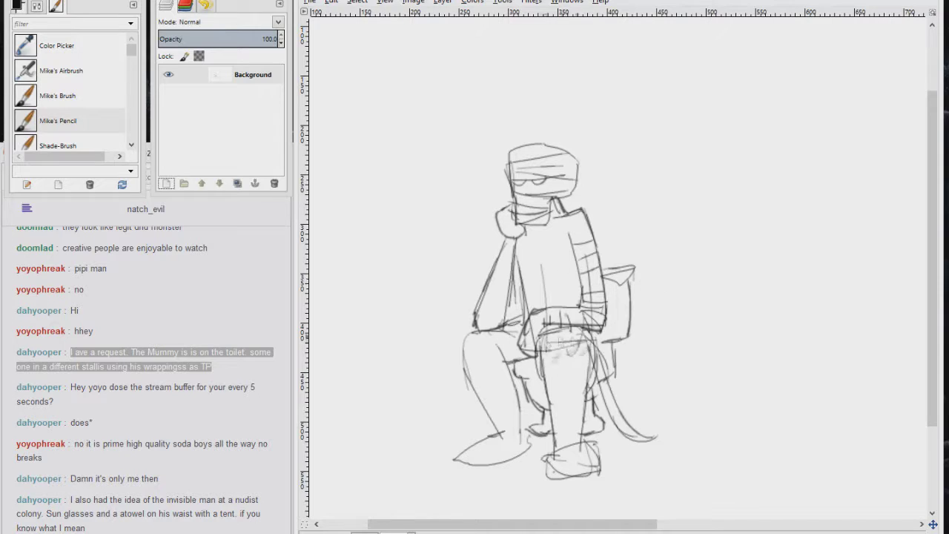
pyautogui.moveTo(535, 250)
pyautogui.mouseDown()
pyautogui.moveTo(555, 288)
pyautogui.moveTo(512, 333)
pyautogui.moveTo(503, 395)
pyautogui.moveTo(562, 407)
pyautogui.moveTo(492, 462)
pyautogui.mouseUp()
# Sketch the stall partition behind the trailing bandage, with its top edge, slanted floor lines and front post
pyautogui.scroll(-1, 616, 328)
pyautogui.moveTo(649, 367)
pyautogui.mouseDown()
pyautogui.moveTo(649, 149)
pyautogui.moveTo(708, 86)
pyautogui.moveTo(775, 90)
pyautogui.mouseUp()
pyautogui.moveTo(655, 319); pyautogui.dragTo(699, 485)
pyautogui.moveTo(667, 318); pyautogui.dragTo(718, 426)
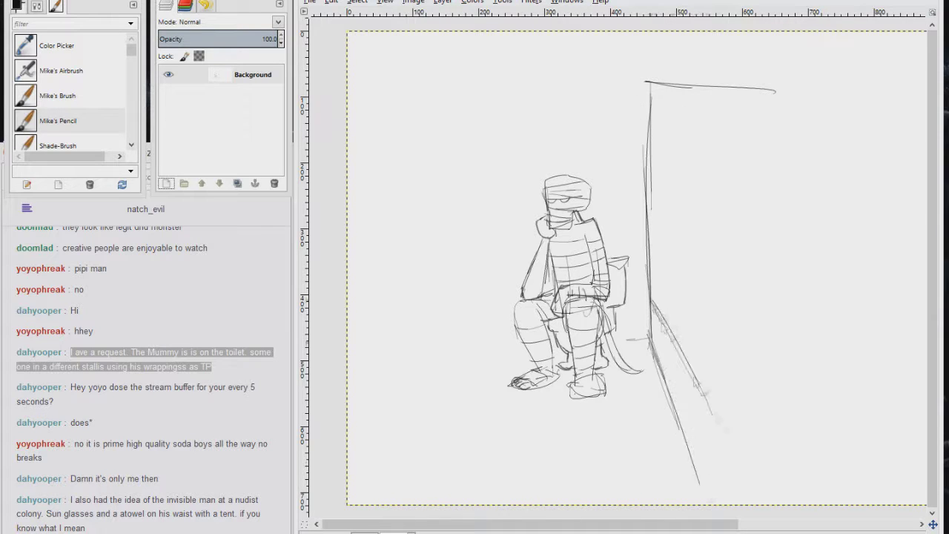
pyautogui.moveTo(652, 304); pyautogui.dragTo(721, 430)
pyautogui.moveTo(681, 361); pyautogui.dragTo(681, 424)
pyautogui.moveTo(665, 64); pyautogui.dragTo(669, 445)
pyautogui.moveTo(665, 376); pyautogui.dragTo(695, 377)
# Sketch the stall posts, top edges and lower door edge on the mummy's chin-propping side
pyautogui.moveTo(493, 63); pyautogui.dragTo(503, 385)
pyautogui.moveTo(442, 73); pyautogui.dragTo(449, 438)
pyautogui.moveTo(346, 68); pyautogui.dragTo(434, 71)
pyautogui.moveTo(392, 71); pyautogui.dragTo(395, 408)
pyautogui.moveTo(348, 369); pyautogui.dragTo(460, 360)
# Sketch the lower edge and vertical door lines of the neighbouring stall beyond the partition
pyautogui.moveTo(671, 377); pyautogui.dragTo(797, 374)
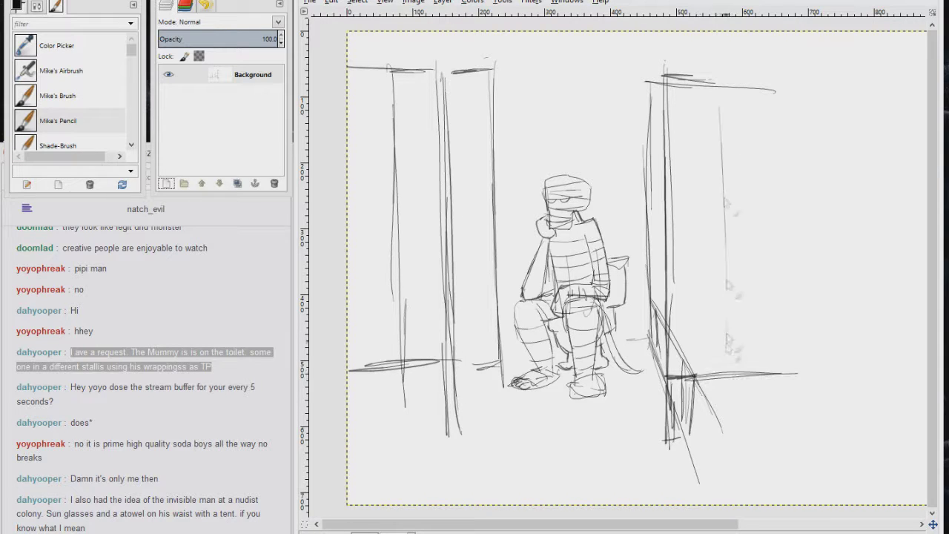
pyautogui.moveTo(727, 77); pyautogui.dragTo(729, 370)
pyautogui.moveTo(719, 103); pyautogui.dragTo(721, 363)
# Extend the bandage under the partition, sketch the neighbour's feet, and letter "Thanks Man" in a speech bubble pointing at the stall
pyautogui.moveTo(610, 320); pyautogui.dragTo(671, 371)
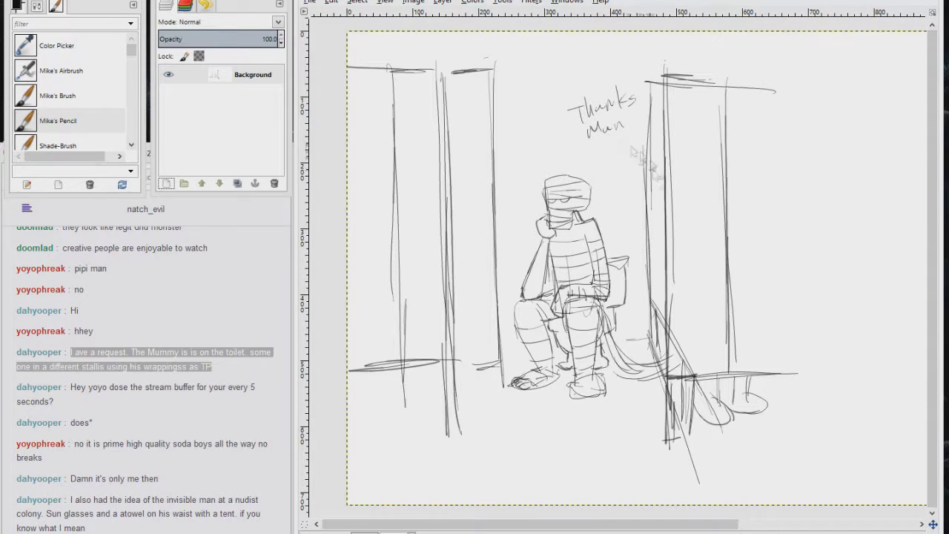
pyautogui.moveTo(609, 146); pyautogui.dragTo(658, 163)
pyautogui.moveTo(606, 148); pyautogui.dragTo(623, 141)
# Ink the side of the mummy's face and the bandaged arm propping the chin using Mike's Brush
pyautogui.click(63, 99)
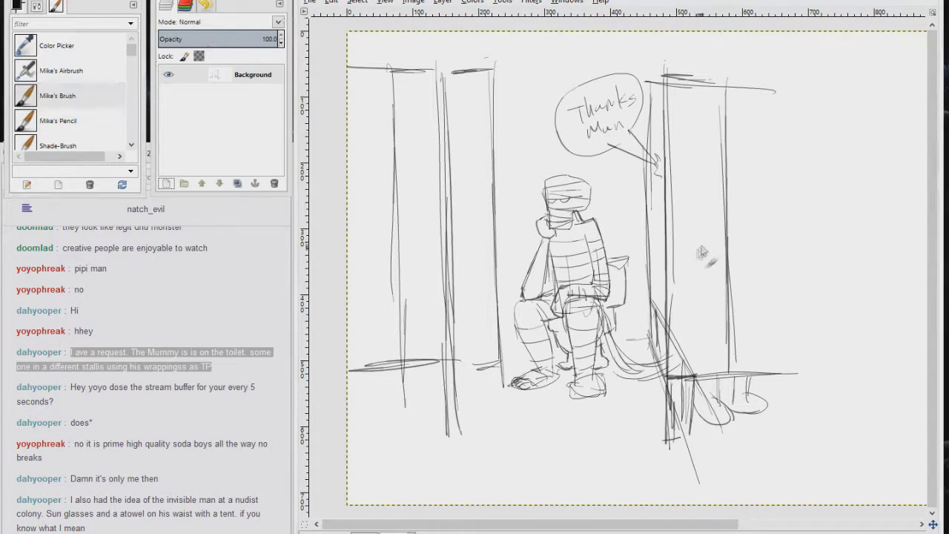
pyautogui.scroll(1, 590, 243)
pyautogui.scroll(2, 541, 182)
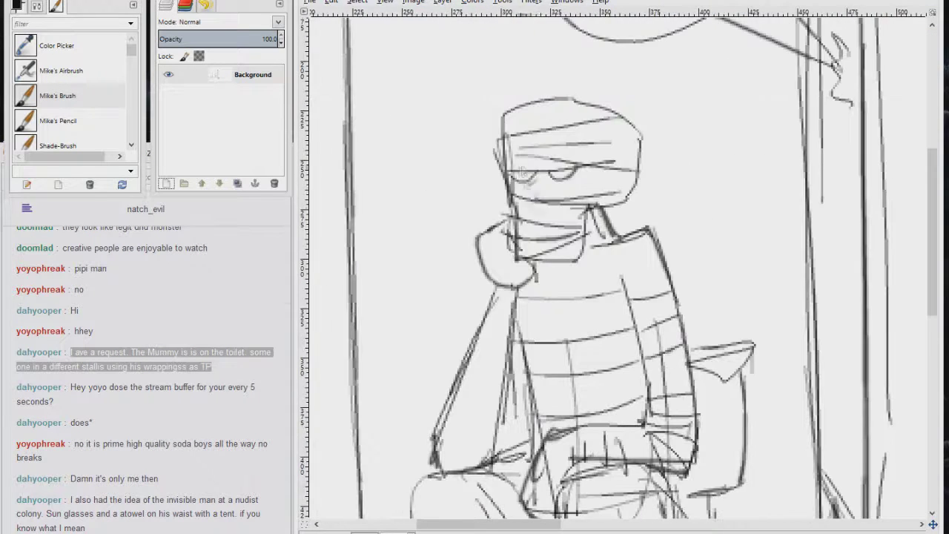
pyautogui.moveTo(507, 176)
pyautogui.mouseDown()
pyautogui.moveTo(489, 238)
pyautogui.moveTo(534, 263)
pyautogui.moveTo(519, 285)
pyautogui.mouseUp()
pyautogui.moveTo(482, 248)
pyautogui.mouseDown()
pyautogui.moveTo(537, 281)
pyautogui.moveTo(443, 469)
pyautogui.moveTo(490, 415)
pyautogui.moveTo(511, 304)
pyautogui.moveTo(467, 415)
pyautogui.moveTo(489, 409)
pyautogui.mouseUp()
pyautogui.moveTo(448, 422); pyautogui.dragTo(477, 449)
# Ink the mummy's jaw, mouth and lower face wrappings in black
pyautogui.moveTo(535, 237); pyautogui.dragTo(468, 219)
pyautogui.moveTo(456, 215); pyautogui.dragTo(517, 215)
pyautogui.moveTo(448, 209)
pyautogui.mouseDown()
pyautogui.moveTo(450, 237)
pyautogui.moveTo(517, 219)
pyautogui.mouseUp()
pyautogui.moveTo(518, 220); pyautogui.dragTo(475, 244)
pyautogui.moveTo(451, 200); pyautogui.dragTo(505, 205)
pyautogui.moveTo(451, 223); pyautogui.dragTo(507, 222)
pyautogui.moveTo(448, 187); pyautogui.dragTo(566, 176)
# Ink the mummy's head outline, the bandage bands around the skull and the neck wrappings
pyautogui.moveTo(434, 153); pyautogui.dragTo(572, 144)
pyautogui.moveTo(431, 138)
pyautogui.mouseDown()
pyautogui.moveTo(584, 121)
pyautogui.moveTo(535, 103)
pyautogui.mouseUp()
pyautogui.moveTo(483, 154); pyautogui.dragTo(567, 161)
pyautogui.moveTo(475, 117); pyautogui.dragTo(545, 101)
pyautogui.moveTo(434, 118); pyautogui.dragTo(436, 92)
pyautogui.moveTo(437, 109)
pyautogui.mouseDown()
pyautogui.moveTo(513, 83)
pyautogui.moveTo(574, 120)
pyautogui.mouseUp()
pyautogui.moveTo(431, 150)
pyautogui.mouseDown()
pyautogui.moveTo(399, 170)
pyautogui.moveTo(435, 158)
pyautogui.mouseUp()
pyautogui.moveTo(560, 229); pyautogui.dragTo(485, 159)
pyautogui.moveTo(464, 123); pyautogui.dragTo(473, 152)
pyautogui.moveTo(445, 143)
pyautogui.mouseDown()
pyautogui.moveTo(467, 129)
pyautogui.moveTo(499, 139)
pyautogui.mouseUp()
# Ink the resting arm from shoulder to elbow with its crossing bandage bands
pyautogui.moveTo(505, 139); pyautogui.dragTo(532, 196)
pyautogui.moveTo(487, 233); pyautogui.dragTo(539, 217)
pyautogui.moveTo(495, 263); pyautogui.dragTo(555, 274)
pyautogui.moveTo(506, 295); pyautogui.dragTo(557, 292)
pyautogui.moveTo(519, 252); pyautogui.dragTo(512, 334)
pyautogui.moveTo(500, 304); pyautogui.dragTo(559, 363)
pyautogui.moveTo(549, 293); pyautogui.dragTo(560, 363)
pyautogui.moveTo(512, 304)
pyautogui.mouseDown()
pyautogui.moveTo(548, 330)
pyautogui.moveTo(544, 392)
pyautogui.mouseUp()
pyautogui.moveTo(534, 356); pyautogui.dragTo(560, 400)
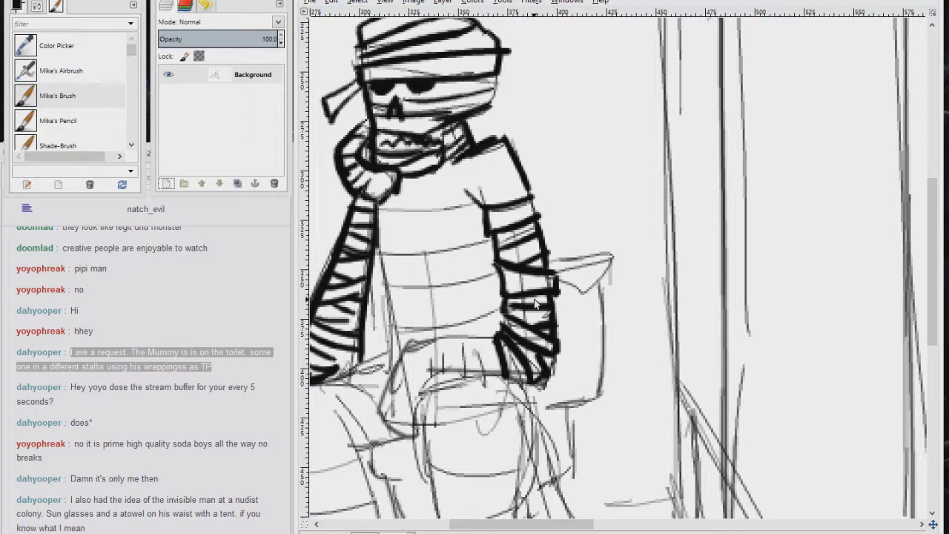
# Ink the resting forearm lying across the lap with its outline and vertical bandage bands
pyautogui.moveTo(420, 344); pyautogui.dragTo(428, 374)
pyautogui.moveTo(437, 338); pyautogui.dragTo(443, 378)
pyautogui.moveTo(439, 338); pyautogui.dragTo(496, 338)
pyautogui.moveTo(447, 375); pyautogui.dragTo(508, 372)
pyautogui.moveTo(460, 340); pyautogui.dragTo(464, 372)
pyautogui.moveTo(478, 339)
pyautogui.mouseDown()
pyautogui.moveTo(485, 373)
pyautogui.moveTo(558, 293)
pyautogui.moveTo(500, 354)
pyautogui.mouseUp()
# Ink the knee below the resting forearm with its side outlines and wrapped bandage bands
pyautogui.moveTo(583, 306)
pyautogui.mouseDown()
pyautogui.moveTo(600, 360)
pyautogui.moveTo(574, 267)
pyautogui.mouseUp()
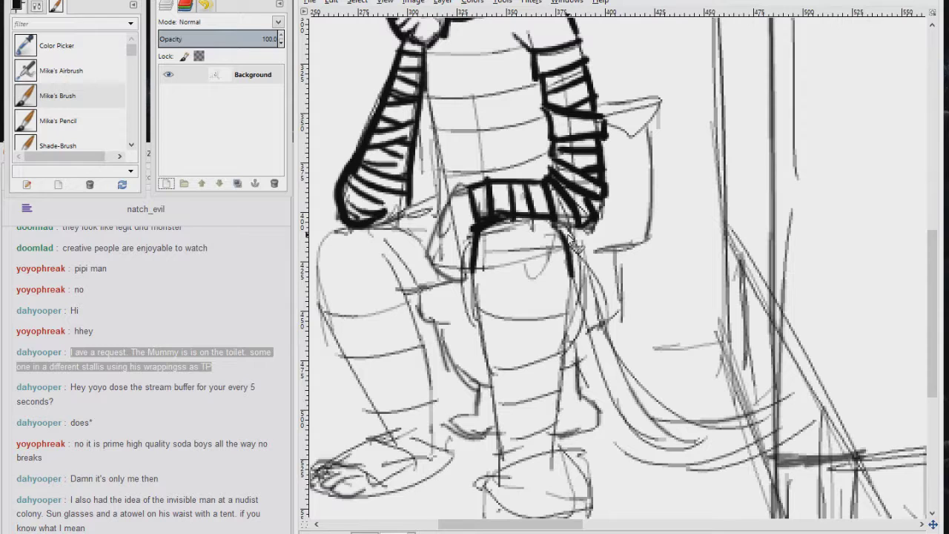
pyautogui.moveTo(475, 265); pyautogui.dragTo(569, 249)
pyautogui.moveTo(472, 265)
pyautogui.mouseDown()
pyautogui.moveTo(468, 298)
pyautogui.moveTo(572, 284)
pyautogui.mouseUp()
pyautogui.moveTo(475, 301)
pyautogui.mouseDown()
pyautogui.moveTo(478, 330)
pyautogui.moveTo(570, 319)
pyautogui.mouseUp()
pyautogui.moveTo(569, 319); pyautogui.dragTo(521, 244)
pyautogui.moveTo(430, 274); pyautogui.dragTo(517, 272)
pyautogui.moveTo(519, 248); pyautogui.dragTo(517, 275)
# Ink the same leg's shin with its bandage bands and the wrapped foot with toes
pyautogui.moveTo(436, 278); pyautogui.dragTo(449, 382)
pyautogui.moveTo(437, 407)
pyautogui.mouseDown()
pyautogui.moveTo(524, 372)
pyautogui.moveTo(543, 433)
pyautogui.mouseUp()
pyautogui.moveTo(436, 397); pyautogui.dragTo(554, 424)
pyautogui.moveTo(456, 422); pyautogui.dragTo(482, 438)
pyautogui.moveTo(474, 411)
pyautogui.mouseDown()
pyautogui.moveTo(510, 433)
pyautogui.moveTo(542, 433)
pyautogui.mouseUp()
pyautogui.moveTo(446, 415)
pyautogui.mouseDown()
pyautogui.moveTo(461, 428)
pyautogui.moveTo(519, 387)
pyautogui.mouseUp()
pyautogui.moveTo(515, 276); pyautogui.dragTo(507, 380)
pyautogui.moveTo(443, 299); pyautogui.dragTo(511, 301)
pyautogui.moveTo(450, 339); pyautogui.dragTo(508, 328)
pyautogui.moveTo(454, 365); pyautogui.dragTo(505, 354)
# Ink the other leg's knee and shin with their outlines and bandage bands
pyautogui.moveTo(531, 218); pyautogui.dragTo(451, 275)
pyautogui.moveTo(451, 273); pyautogui.dragTo(530, 274)
pyautogui.moveTo(448, 291); pyautogui.dragTo(541, 297)
pyautogui.moveTo(482, 230); pyautogui.dragTo(512, 271)
pyautogui.moveTo(452, 296); pyautogui.dragTo(474, 354)
pyautogui.moveTo(467, 341); pyautogui.dragTo(548, 326)
pyautogui.moveTo(471, 370); pyautogui.dragTo(560, 356)
pyautogui.moveTo(489, 415); pyautogui.dragTo(564, 401)
pyautogui.moveTo(496, 434); pyautogui.dragTo(556, 415)
# Ink the second leg's foot with its ankle, instep wrappings and toes
pyautogui.moveTo(593, 362); pyautogui.dragTo(537, 404)
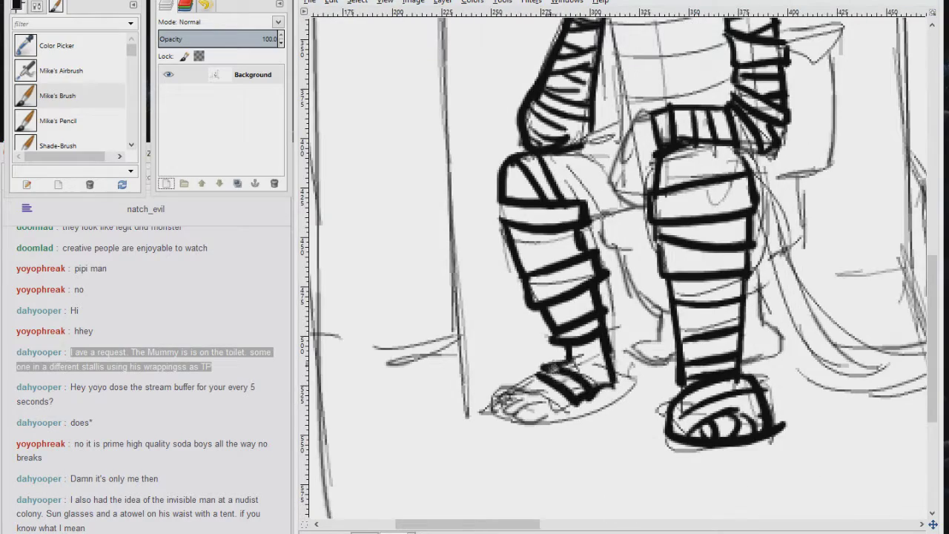
pyautogui.moveTo(563, 363)
pyautogui.mouseDown()
pyautogui.moveTo(501, 419)
pyautogui.moveTo(519, 441)
pyautogui.mouseUp()
pyautogui.moveTo(528, 392); pyautogui.dragTo(500, 419)
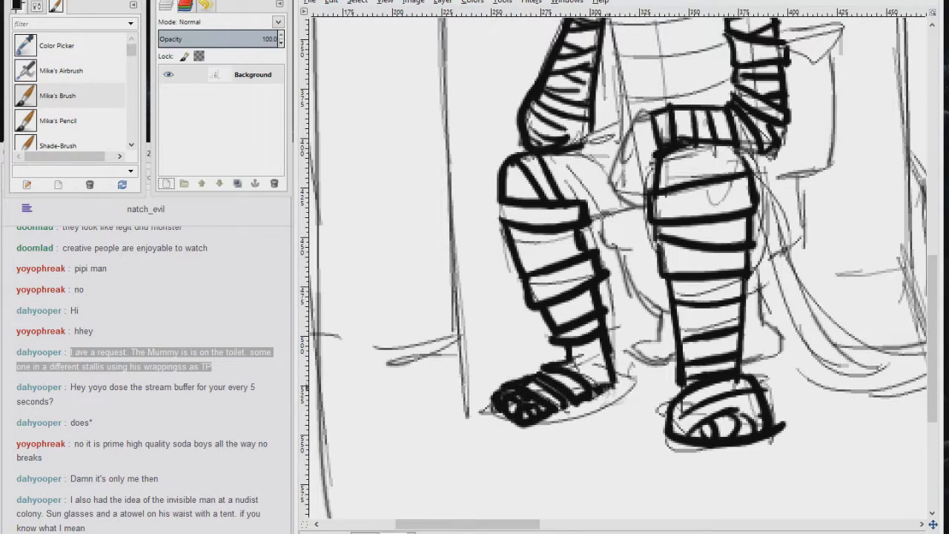
# Ink the toilet's tank, bowl and base behind the seated mummy's legs
pyautogui.moveTo(570, 405); pyautogui.dragTo(614, 384)
pyautogui.moveTo(667, 297); pyautogui.dragTo(574, 352)
pyautogui.moveTo(490, 273); pyautogui.dragTo(544, 261)
pyautogui.moveTo(508, 274); pyautogui.dragTo(569, 349)
pyautogui.moveTo(565, 348); pyautogui.dragTo(567, 394)
pyautogui.moveTo(660, 240); pyautogui.dragTo(672, 315)
pyautogui.click(670, 393)
pyautogui.moveTo(665, 338)
pyautogui.mouseDown()
pyautogui.moveTo(697, 397)
pyautogui.moveTo(653, 415)
pyautogui.mouseUp()
pyautogui.click(566, 404)
pyautogui.moveTo(565, 392); pyautogui.dragTo(584, 419)
pyautogui.moveTo(639, 322); pyautogui.dragTo(609, 385)
pyautogui.moveTo(615, 166)
pyautogui.mouseDown()
pyautogui.moveTo(678, 189)
pyautogui.moveTo(641, 322)
pyautogui.mouseUp()
# Ink the bandage bands across the mummy's thigh and lap
pyautogui.moveTo(506, 267)
pyautogui.mouseDown()
pyautogui.moveTo(461, 300)
pyautogui.moveTo(444, 338)
pyautogui.mouseUp()
pyautogui.moveTo(485, 302); pyautogui.dragTo(461, 352)
pyautogui.moveTo(443, 275); pyautogui.dragTo(404, 346)
pyautogui.moveTo(459, 271)
pyautogui.mouseDown()
pyautogui.moveTo(423, 323)
pyautogui.moveTo(550, 325)
pyautogui.mouseUp()
pyautogui.scroll(3, 616, 267)
pyautogui.hscroll(1, 615, 267)
# Ink the wrapped bands across the mummy's upper chest and shoulder
pyautogui.moveTo(430, 291)
pyautogui.mouseDown()
pyautogui.moveTo(536, 286)
pyautogui.moveTo(534, 257)
pyautogui.mouseUp()
pyautogui.moveTo(433, 254); pyautogui.dragTo(517, 255)
pyautogui.moveTo(475, 287); pyautogui.dragTo(535, 269)
pyautogui.moveTo(461, 225); pyautogui.dragTo(498, 250)
pyautogui.moveTo(513, 206)
pyautogui.mouseDown()
pyautogui.moveTo(474, 236)
pyautogui.moveTo(523, 267)
pyautogui.mouseUp()
pyautogui.moveTo(530, 221); pyautogui.dragTo(573, 216)
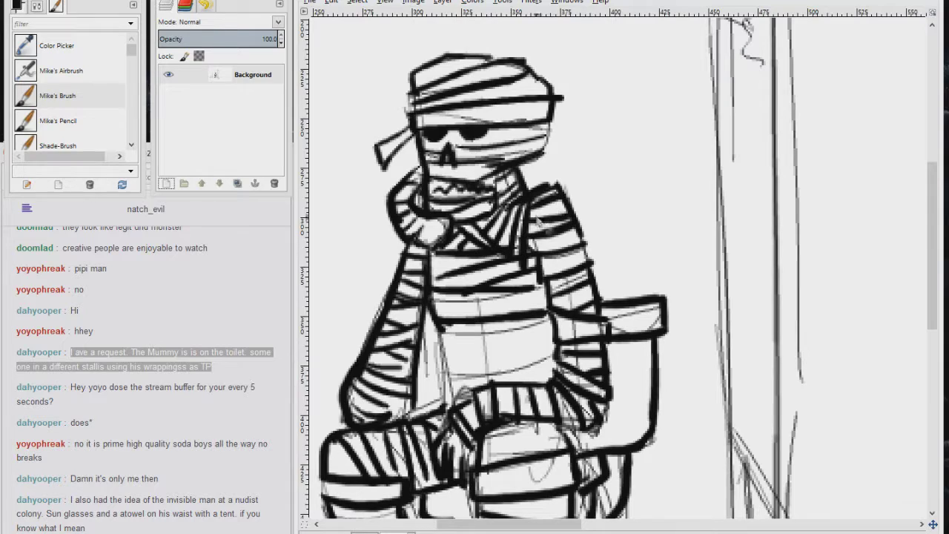
pyautogui.moveTo(535, 248); pyautogui.dragTo(580, 232)
pyautogui.moveTo(535, 227); pyautogui.dragTo(563, 203)
# Ink the torso's remaining bandage bands and the loose wrapping that trails toward the neighbouring stall
pyautogui.moveTo(439, 335); pyautogui.dragTo(550, 323)
pyautogui.moveTo(437, 365); pyautogui.dragTo(552, 357)
pyautogui.moveTo(439, 382); pyautogui.dragTo(466, 412)
pyautogui.moveTo(445, 355)
pyautogui.mouseDown()
pyautogui.moveTo(545, 339)
pyautogui.moveTo(518, 318)
pyautogui.moveTo(340, 97)
pyautogui.mouseUp()
pyautogui.moveTo(383, 176); pyautogui.dragTo(449, 328)
pyautogui.moveTo(404, 270); pyautogui.dragTo(476, 395)
pyautogui.moveTo(449, 364); pyautogui.dragTo(570, 390)
pyautogui.moveTo(437, 304); pyautogui.dragTo(565, 370)
pyautogui.moveTo(504, 397); pyautogui.dragTo(587, 378)
pyautogui.moveTo(469, 365); pyautogui.dragTo(594, 338)
# Ink the neighbouring stall's front post, its supporting leg and the partition's lower edge
pyautogui.scroll(-1, 596, 337)
pyautogui.moveTo(595, 178); pyautogui.dragTo(597, 501)
pyautogui.moveTo(598, 126); pyautogui.dragTo(726, 124)
pyautogui.moveTo(597, 127); pyautogui.dragTo(601, 325)
pyautogui.moveTo(616, 370)
pyautogui.mouseDown()
pyautogui.moveTo(608, 287)
pyautogui.moveTo(596, 444)
pyautogui.mouseUp()
pyautogui.moveTo(598, 460)
pyautogui.mouseDown()
pyautogui.moveTo(558, 163)
pyautogui.moveTo(561, 281)
pyautogui.mouseUp()
pyautogui.moveTo(561, 363); pyautogui.dragTo(554, 168)
pyautogui.moveTo(554, 85); pyautogui.dragTo(544, 306)
pyautogui.moveTo(544, 308); pyautogui.dragTo(571, 309)
pyautogui.moveTo(567, 187); pyautogui.dragTo(569, 307)
pyautogui.moveTo(553, 182)
pyautogui.mouseDown()
pyautogui.moveTo(664, 147)
pyautogui.moveTo(829, 170)
pyautogui.mouseUp()
pyautogui.moveTo(828, 177)
pyautogui.mouseDown()
pyautogui.moveTo(782, 215)
pyautogui.moveTo(780, 167)
pyautogui.mouseUp()
# Ink the neighbour's trouser cuffs and shoes below the stall's lower edge
pyautogui.moveTo(537, 206); pyautogui.dragTo(588, 205)
pyautogui.moveTo(537, 183); pyautogui.dragTo(581, 178)
pyautogui.moveTo(541, 192)
pyautogui.mouseDown()
pyautogui.moveTo(573, 192)
pyautogui.moveTo(621, 257)
pyautogui.mouseUp()
pyautogui.moveTo(548, 206)
pyautogui.mouseDown()
pyautogui.moveTo(622, 255)
pyautogui.moveTo(708, 241)
pyautogui.moveTo(648, 215)
pyautogui.mouseUp()
pyautogui.moveTo(601, 184); pyautogui.dragTo(659, 179)
pyautogui.moveTo(600, 200); pyautogui.dragTo(660, 199)
pyautogui.moveTo(658, 172); pyautogui.dragTo(656, 209)
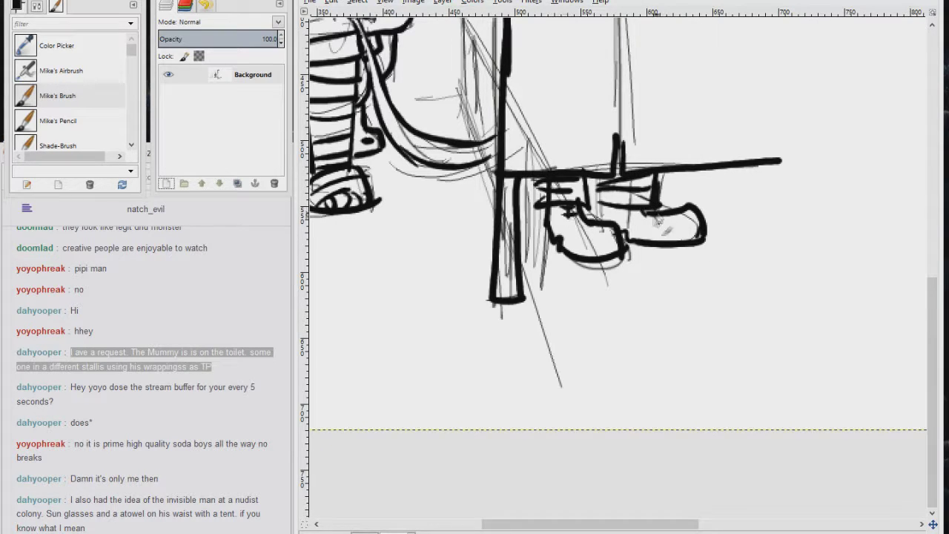
# Ink the neighbouring stall's door gap, top edge and the side partition behind it
pyautogui.moveTo(484, 79); pyautogui.dragTo(547, 215)
pyautogui.moveTo(529, 160); pyautogui.dragTo(565, 226)
pyautogui.moveTo(527, 159); pyautogui.dragTo(530, 247)
pyautogui.moveTo(530, 81)
pyautogui.mouseDown()
pyautogui.moveTo(559, 309)
pyautogui.moveTo(556, 499)
pyautogui.moveTo(560, 449)
pyautogui.mouseUp()
pyautogui.moveTo(558, 117)
pyautogui.mouseDown()
pyautogui.moveTo(613, 93)
pyautogui.moveTo(581, 119)
pyautogui.mouseUp()
pyautogui.hotkey('ctrl', 'z')
pyautogui.moveTo(701, 75); pyautogui.dragTo(701, 221)
pyautogui.moveTo(710, 75); pyautogui.dragTo(710, 194)
pyautogui.moveTo(729, 133); pyautogui.dragTo(642, 170)
pyautogui.moveTo(621, 115); pyautogui.dragTo(730, 116)
pyautogui.moveTo(357, 171)
pyautogui.mouseDown()
pyautogui.moveTo(581, 149)
pyautogui.moveTo(564, 156)
pyautogui.mouseUp()
# Letter the word "THANKS" along the first line of the speech balloon
pyautogui.moveTo(491, 157); pyautogui.dragTo(521, 139)
pyautogui.moveTo(505, 148); pyautogui.dragTo(515, 175)
pyautogui.moveTo(522, 125); pyautogui.dragTo(534, 168)
pyautogui.moveTo(533, 120)
pyautogui.mouseDown()
pyautogui.moveTo(543, 159)
pyautogui.moveTo(556, 148)
pyautogui.mouseUp()
pyautogui.moveTo(560, 113)
pyautogui.mouseDown()
pyautogui.moveTo(582, 141)
pyautogui.moveTo(582, 111)
pyautogui.mouseUp()
pyautogui.moveTo(590, 141); pyautogui.dragTo(593, 109)
pyautogui.moveTo(605, 106); pyautogui.dragTo(604, 138)
pyautogui.moveTo(610, 92); pyautogui.dragTo(610, 111)
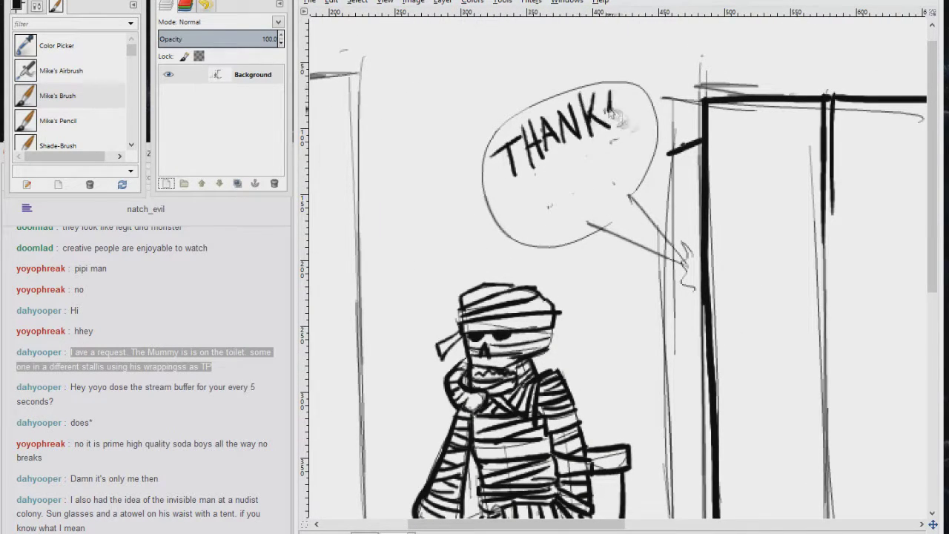
# Letter "4 TEH TP MAN" beneath the first word in the speech balloon
pyautogui.moveTo(517, 182); pyautogui.dragTo(550, 170)
pyautogui.moveTo(555, 196)
pyautogui.mouseDown()
pyautogui.moveTo(562, 161)
pyautogui.moveTo(584, 152)
pyautogui.mouseUp()
pyautogui.moveTo(590, 185); pyautogui.dragTo(596, 148)
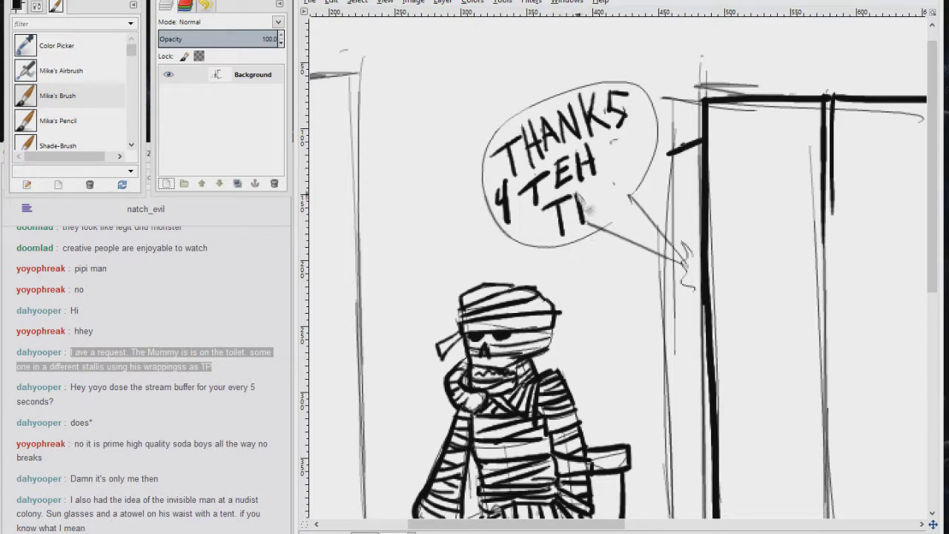
pyautogui.moveTo(541, 215); pyautogui.dragTo(572, 197)
pyautogui.moveTo(576, 219); pyautogui.dragTo(583, 189)
pyautogui.moveTo(564, 264); pyautogui.dragTo(591, 236)
pyautogui.moveTo(612, 246); pyautogui.dragTo(638, 196)
# Ink the speech balloon's outline and its jagged tail pointing to the neighbouring stall
pyautogui.moveTo(677, 235); pyautogui.dragTo(689, 253)
pyautogui.moveTo(678, 272); pyautogui.dragTo(696, 287)
pyautogui.moveTo(650, 210); pyautogui.dragTo(685, 255)
pyautogui.moveTo(636, 246)
pyautogui.mouseDown()
pyautogui.moveTo(676, 260)
pyautogui.moveTo(612, 151)
pyautogui.moveTo(615, 186)
pyautogui.mouseUp()
pyautogui.moveTo(615, 185)
pyautogui.mouseDown()
pyautogui.moveTo(598, 114)
pyautogui.moveTo(607, 286)
pyautogui.mouseUp()
pyautogui.moveTo(606, 286); pyautogui.dragTo(581, 112)
pyautogui.moveTo(581, 182); pyautogui.dragTo(590, 263)
pyautogui.moveTo(333, 44)
pyautogui.mouseDown()
pyautogui.moveTo(605, 150)
pyautogui.moveTo(633, 330)
pyautogui.mouseUp()
# Ink the opposite stall's posts, door gap, top and lower edges, and supporting legs
pyautogui.moveTo(474, 156); pyautogui.dragTo(576, 148)
pyautogui.moveTo(474, 157); pyautogui.dragTo(475, 203)
pyautogui.moveTo(376, 152); pyautogui.dragTo(460, 152)
pyautogui.moveTo(474, 184)
pyautogui.mouseDown()
pyautogui.moveTo(480, 347)
pyautogui.moveTo(408, 304)
pyautogui.mouseUp()
pyautogui.moveTo(406, 300); pyautogui.dragTo(410, 437)
pyautogui.moveTo(506, 112)
pyautogui.mouseDown()
pyautogui.moveTo(509, 347)
pyautogui.moveTo(502, 106)
pyautogui.mouseUp()
pyautogui.moveTo(498, 295); pyautogui.dragTo(484, 143)
pyautogui.moveTo(482, 104)
pyautogui.mouseDown()
pyautogui.moveTo(485, 279)
pyautogui.moveTo(465, 290)
pyautogui.mouseUp()
pyautogui.moveTo(464, 157)
pyautogui.mouseDown()
pyautogui.moveTo(469, 284)
pyautogui.moveTo(394, 153)
pyautogui.mouseUp()
pyautogui.moveTo(397, 154)
pyautogui.mouseDown()
pyautogui.moveTo(398, 278)
pyautogui.moveTo(384, 285)
pyautogui.mouseUp()
pyautogui.moveTo(400, 281)
pyautogui.mouseDown()
pyautogui.moveTo(586, 375)
pyautogui.moveTo(567, 248)
pyautogui.mouseUp()
pyautogui.moveTo(490, 148); pyautogui.dragTo(499, 504)
pyautogui.moveTo(566, 170); pyautogui.dragTo(386, 165)
pyautogui.moveTo(475, 171); pyautogui.dragTo(476, 306)
# Draw tile lines on the wall behind the mummy, and thicken the stall's edges with door hinges
pyautogui.scroll(-2, 477, 307)
pyautogui.scroll(-2, 475, 306)
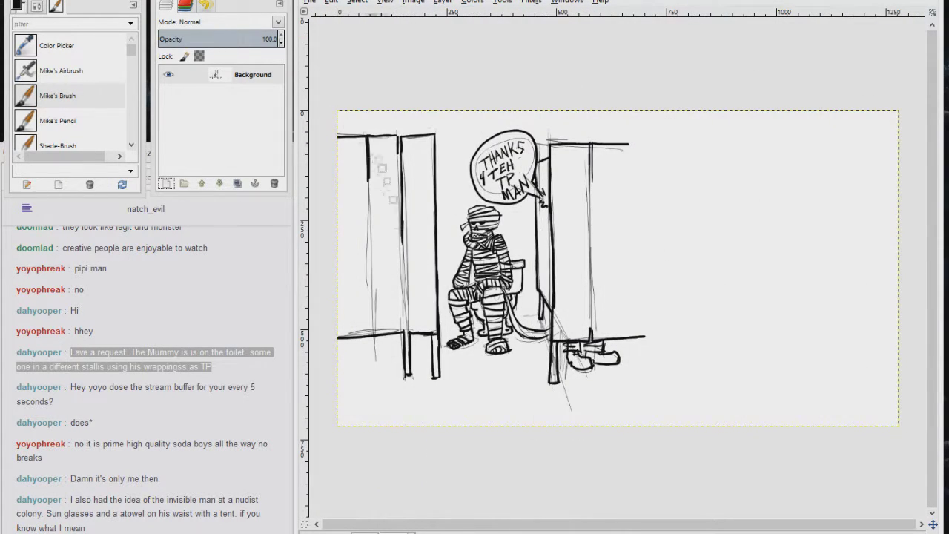
pyautogui.scroll(1, 498, 312)
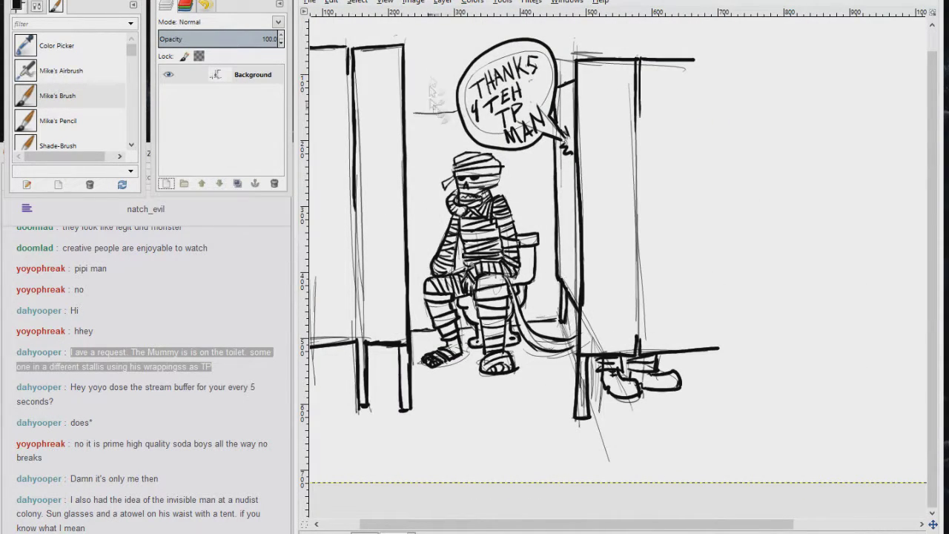
pyautogui.moveTo(428, 55); pyautogui.dragTo(428, 234)
pyautogui.moveTo(413, 152); pyautogui.dragTo(454, 152)
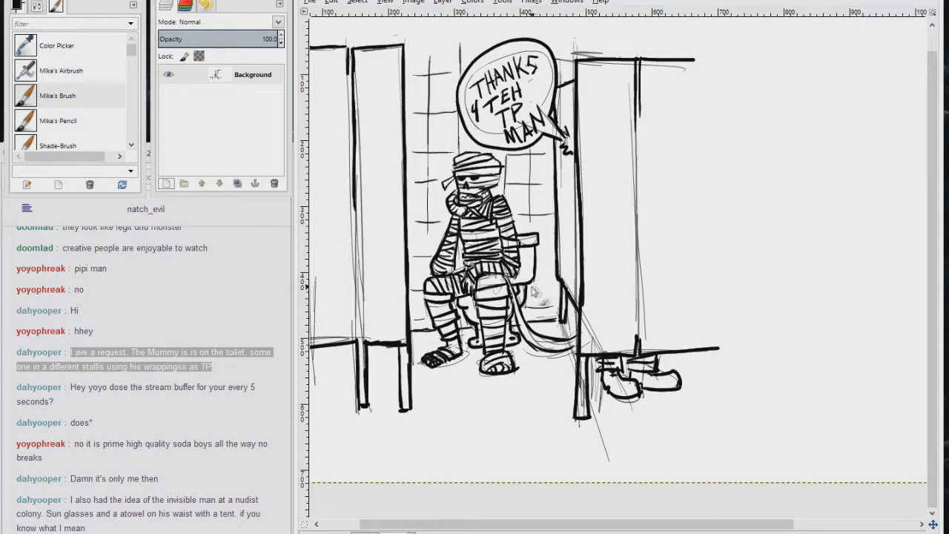
pyautogui.moveTo(581, 63)
pyautogui.mouseDown()
pyautogui.moveTo(597, 282)
pyautogui.moveTo(588, 348)
pyautogui.moveTo(585, 175)
pyautogui.mouseUp()
pyautogui.moveTo(641, 61); pyautogui.dragTo(641, 353)
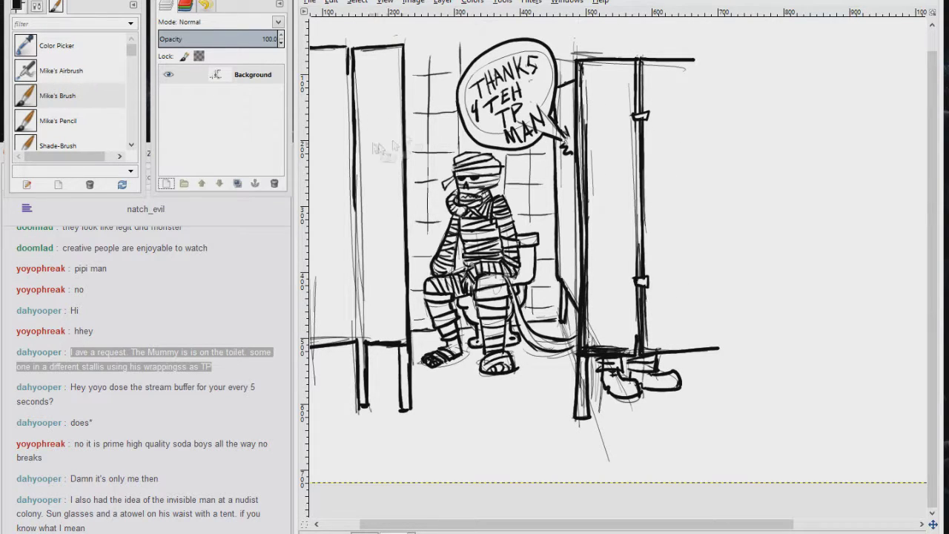
# Crop the image to the area containing the mummy, both stalls and the speech balloon
pyautogui.hotkey('ctrl', 's')
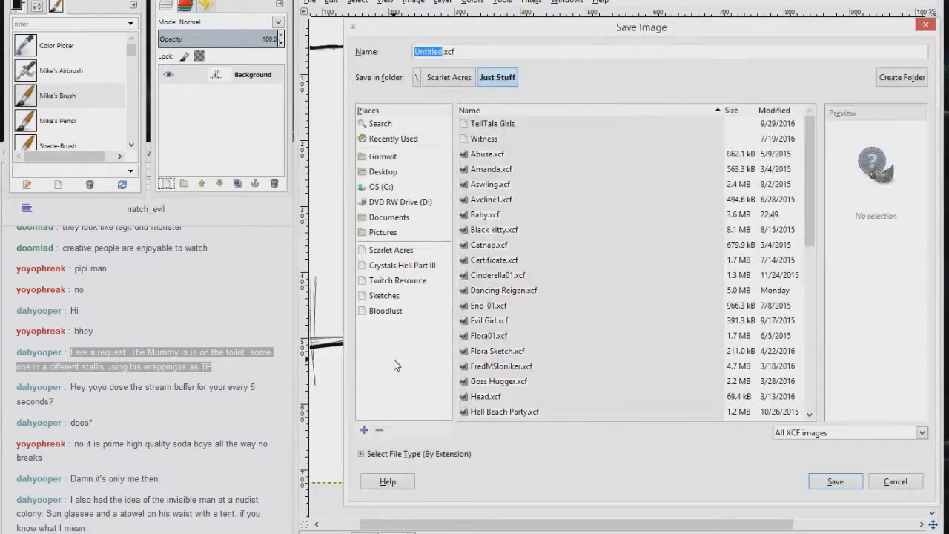
pyautogui.press('Escape')
pyautogui.scroll(-1, 393, 359)
pyautogui.press('r')
pyautogui.moveTo(324, 115); pyautogui.dragTo(643, 428)
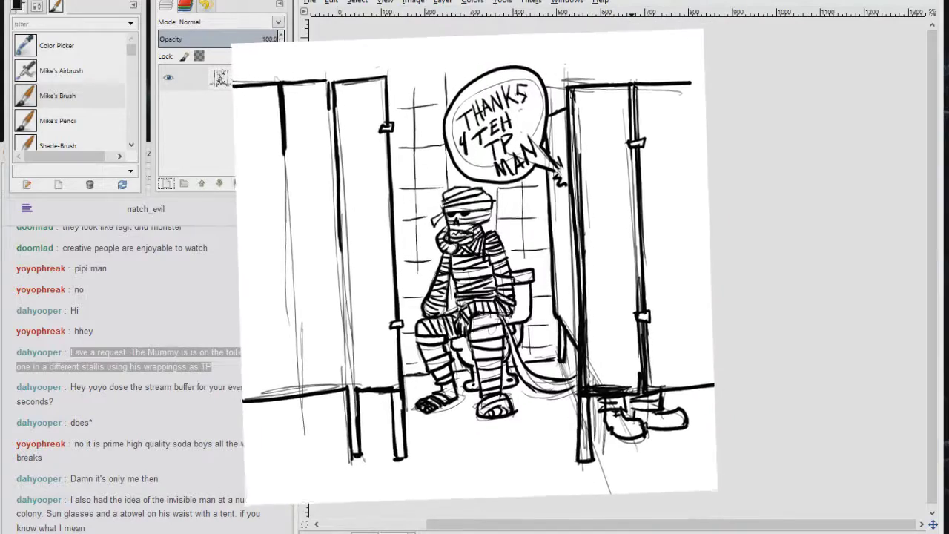
# Export the cropped mummy picture as a JPG image
pyautogui.hotkey('shift', 'ctrl', 'e')
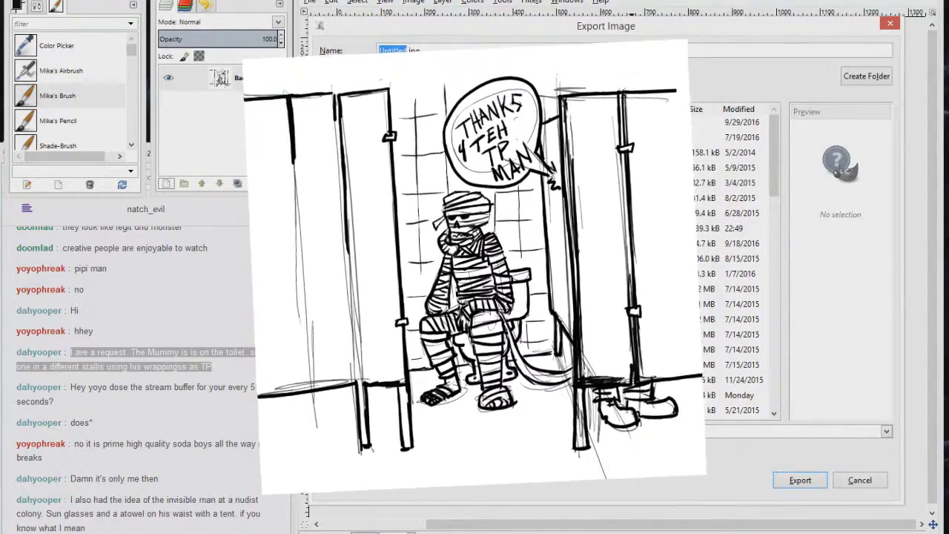
pyautogui.click(356, 230)
pyautogui.moveTo(774, 126); pyautogui.dragTo(778, 414)
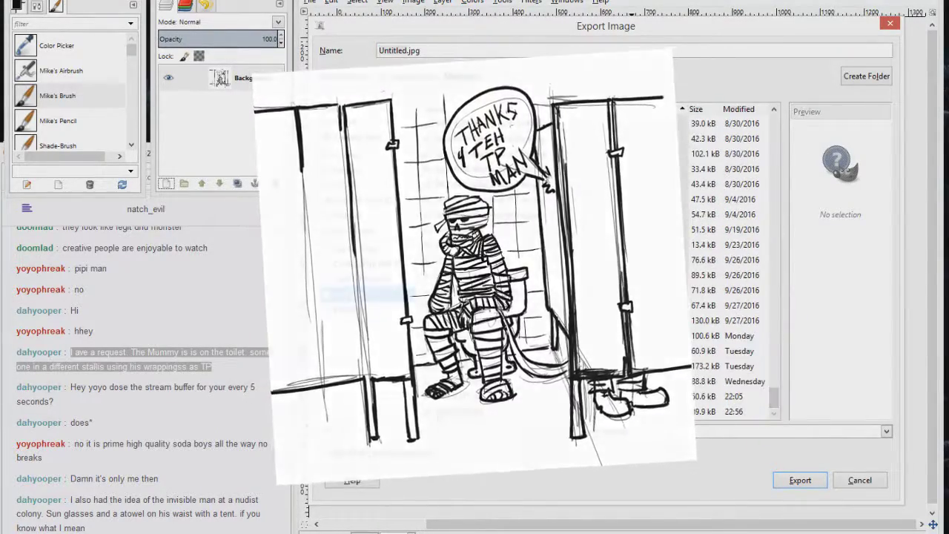
pyautogui.click(477, 413)
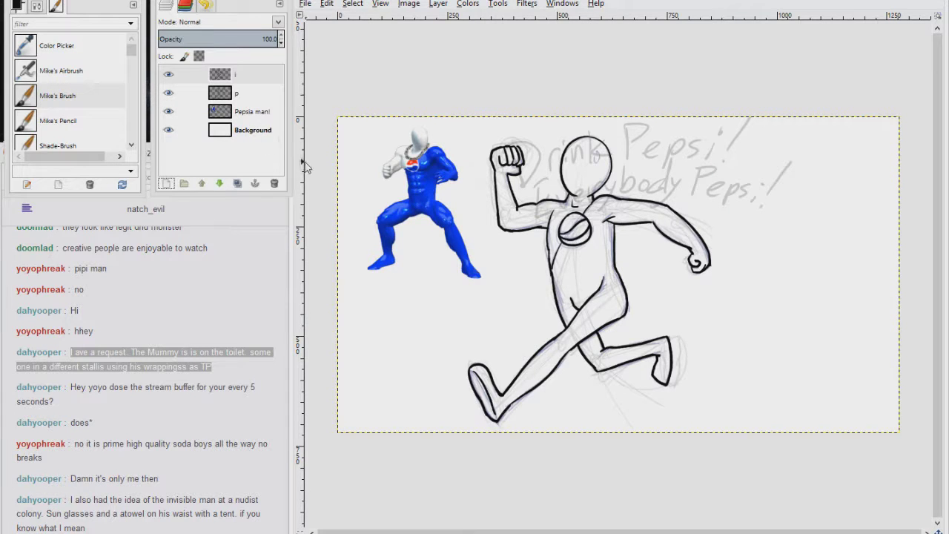
# Add a new layer to the Pepsiman picture and sketch the collar's curve around the neck on layer p
pyautogui.click(166, 183)
pyautogui.click(153, 228)
pyautogui.scroll(5, 585, 214)
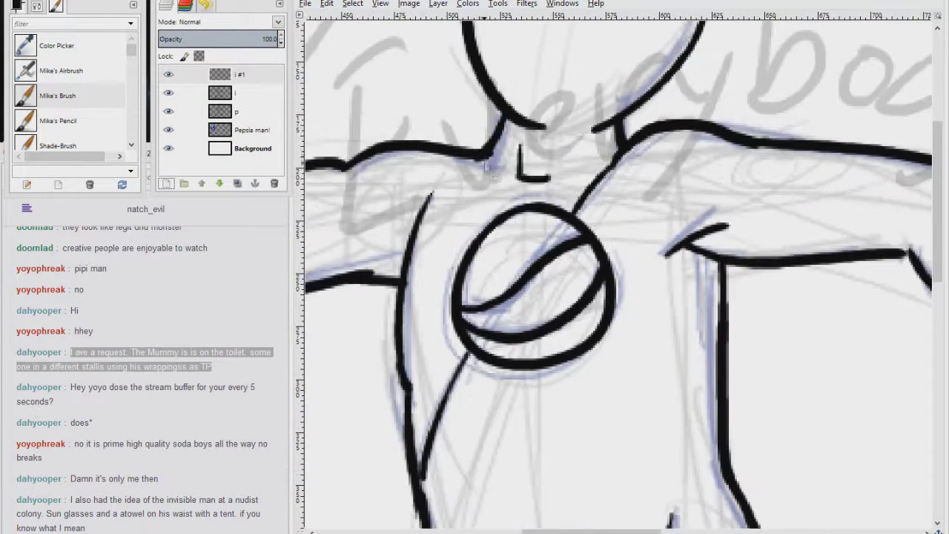
pyautogui.click(237, 112)
pyautogui.moveTo(426, 194)
pyautogui.mouseDown()
pyautogui.moveTo(590, 211)
pyautogui.moveTo(720, 130)
pyautogui.mouseUp()
pyautogui.moveTo(680, 140)
pyautogui.mouseDown()
pyautogui.moveTo(567, 177)
pyautogui.moveTo(726, 130)
pyautogui.mouseUp()
pyautogui.hotkey('shift', 'e')
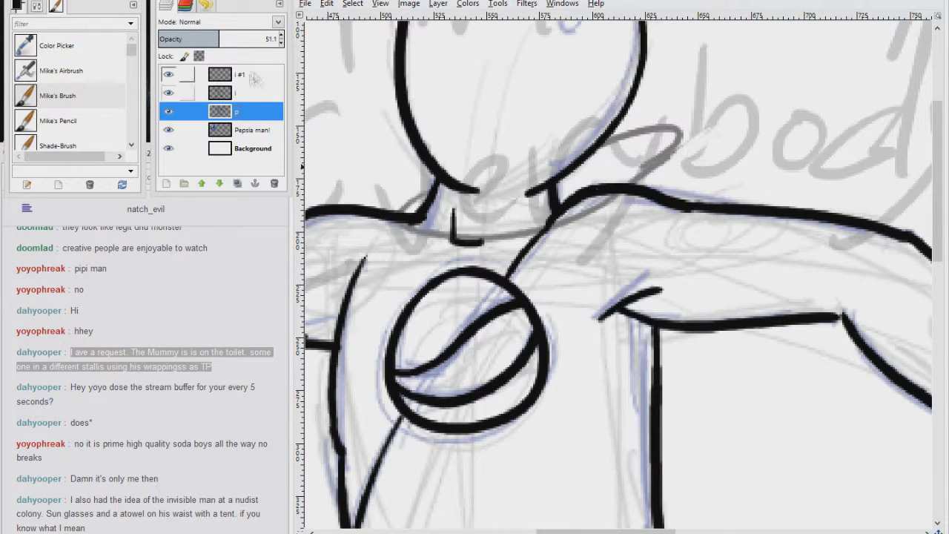
# Lower layer i's opacity to about 52 and ink the jagged metal collar on the new top layer
pyautogui.click(235, 93)
pyautogui.click(227, 36)
pyautogui.click(238, 75)
pyautogui.moveTo(424, 192)
pyautogui.mouseDown()
pyautogui.moveTo(392, 220)
pyautogui.moveTo(432, 229)
pyautogui.moveTo(542, 223)
pyautogui.moveTo(616, 198)
pyautogui.moveTo(642, 172)
pyautogui.moveTo(657, 130)
pyautogui.moveTo(613, 141)
pyautogui.mouseUp()
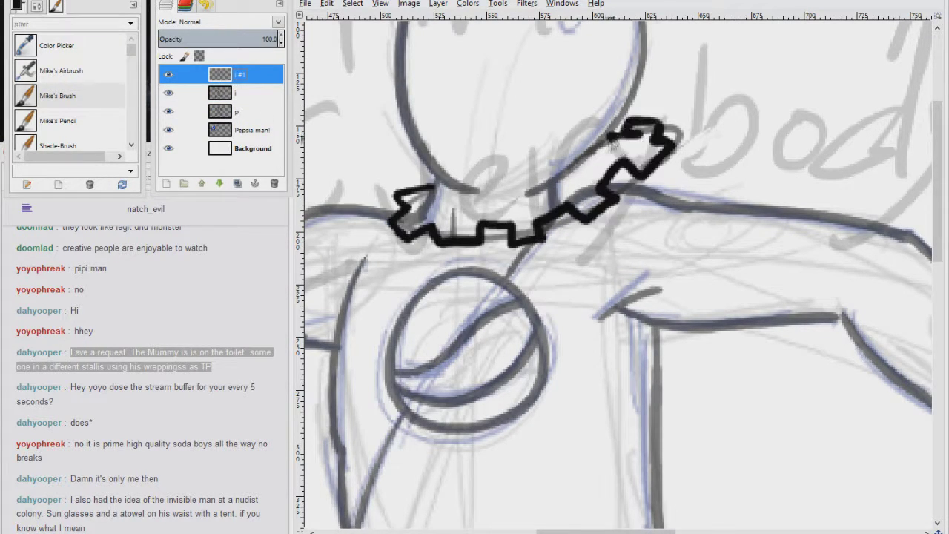
pyautogui.moveTo(415, 211)
pyautogui.mouseDown()
pyautogui.moveTo(459, 220)
pyautogui.moveTo(523, 214)
pyautogui.moveTo(537, 201)
pyautogui.moveTo(592, 194)
pyautogui.moveTo(647, 157)
pyautogui.mouseUp()
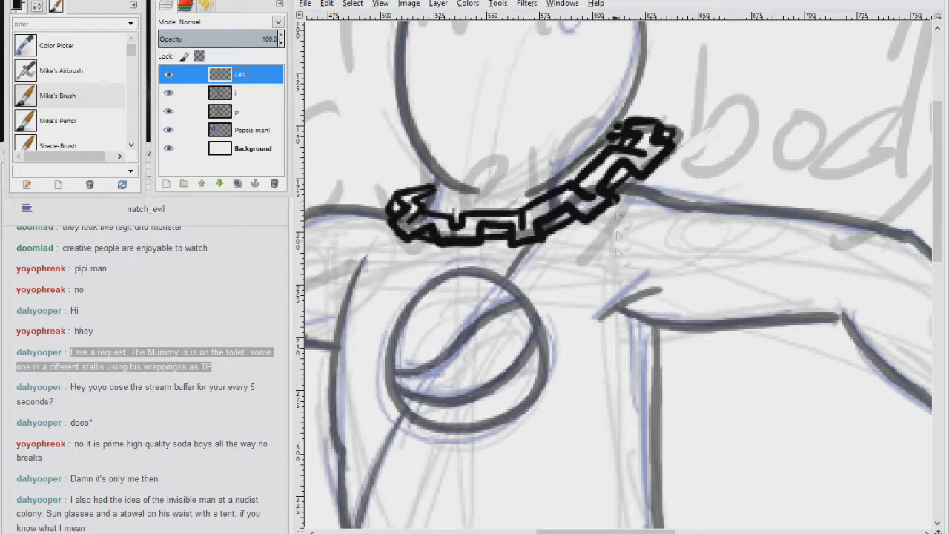
# Erase the body lines under the collar on layer i, restore its opacity to 100 and merge the collar layer down
pyautogui.click(168, 92)
pyautogui.click(237, 94)
pyautogui.click(168, 111)
pyautogui.moveTo(424, 228); pyautogui.dragTo(408, 217)
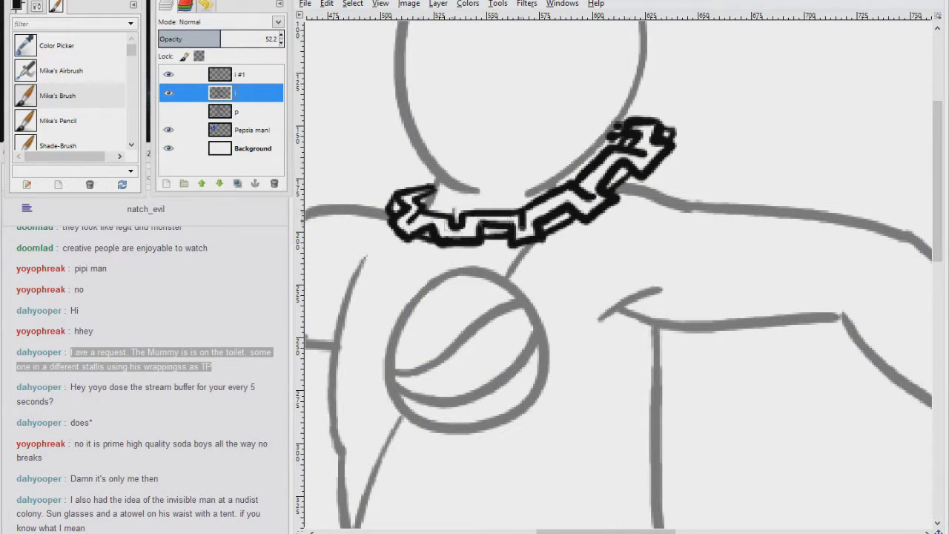
pyautogui.moveTo(251, 35); pyautogui.dragTo(281, 37)
pyautogui.rightClick(241, 73)
pyautogui.click(283, 170)
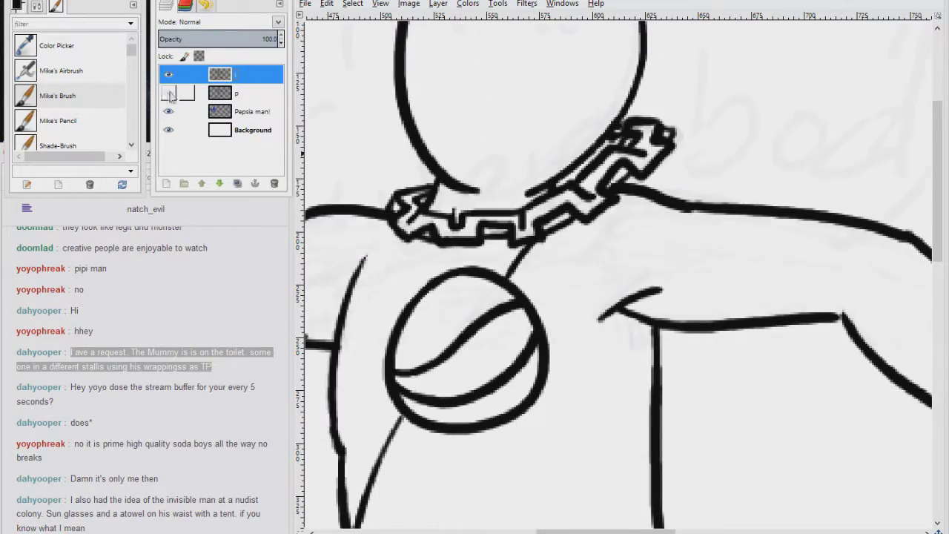
# Examine the merged Pepsiman line art, including the head, collar and body outlines
pyautogui.press('-')
pyautogui.press('-')
pyautogui.press('-')
pyautogui.moveTo(642, 137); pyautogui.dragTo(529, 283)
pyautogui.moveTo(583, 59); pyautogui.dragTo(474, 338)
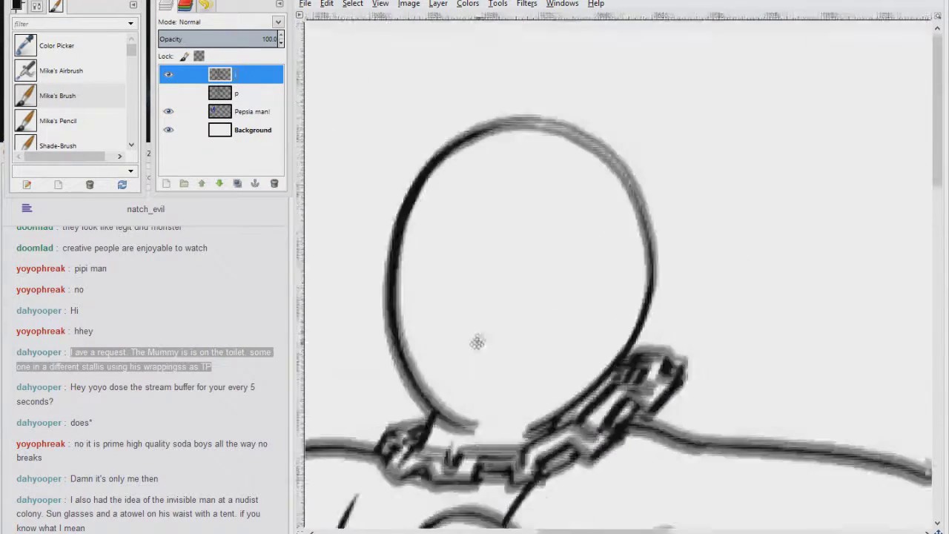
pyautogui.press('-')
pyautogui.press('-')
pyautogui.press('-')
pyautogui.press('-')
pyautogui.press('-')
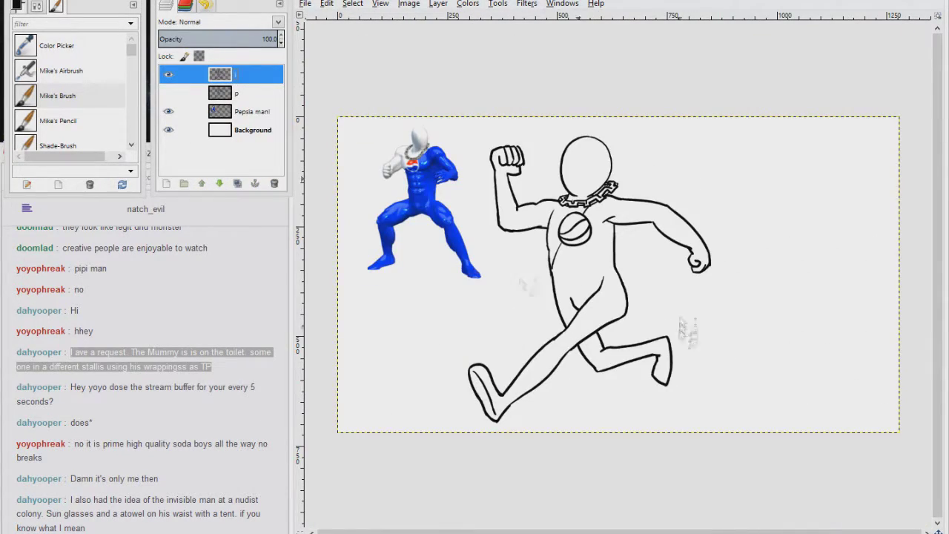
pyautogui.click(475, 209)
pyautogui.click(474, 209)
pyautogui.moveTo(728, 289); pyautogui.dragTo(553, 262)
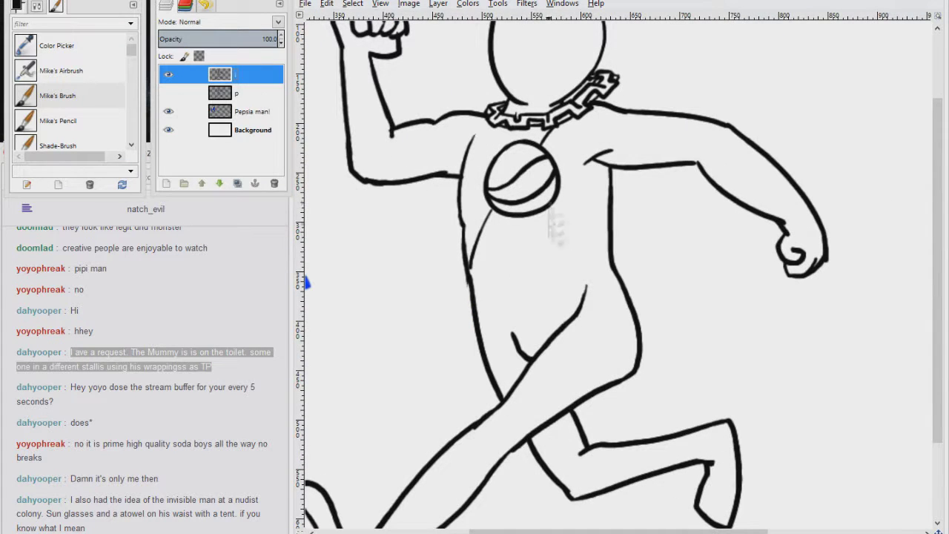
pyautogui.hotkey('ctrl', 'z')
pyautogui.moveTo(588, 354); pyautogui.dragTo(620, 451)
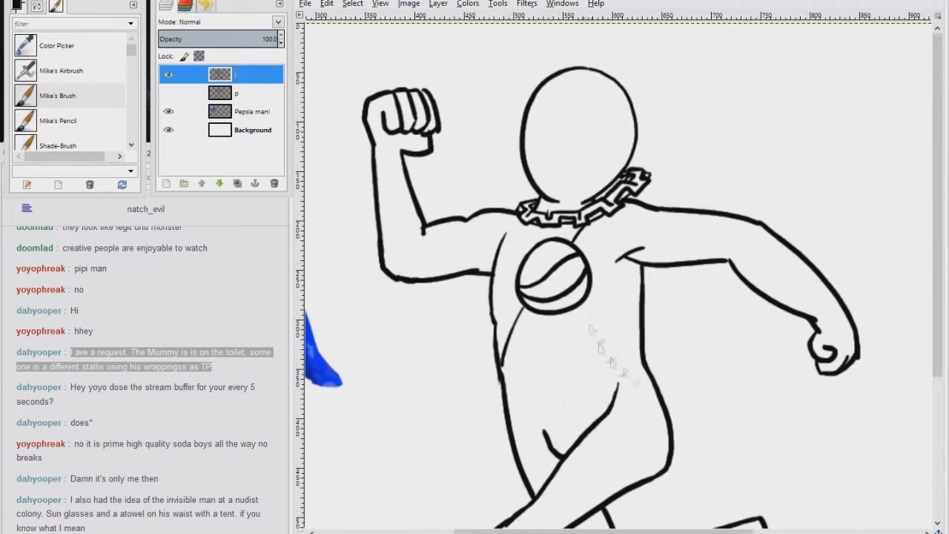
# Fill the Background layer with a muted grey-blue colour
pyautogui.click(243, 130)
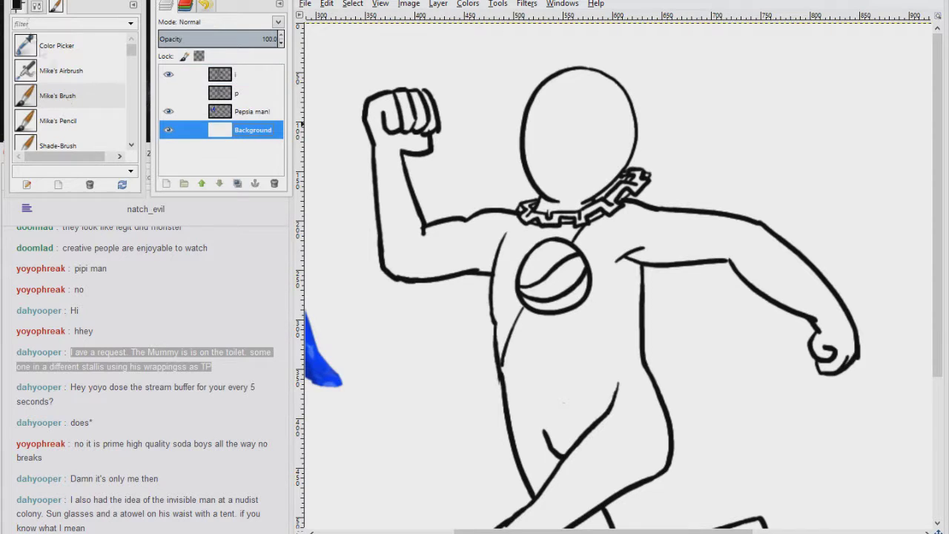
pyautogui.click(17, 6)
pyautogui.moveTo(73, 127); pyautogui.dragTo(103, 176)
pyautogui.hotkey('ctrl', ',')
# Add a layer named c beneath layer i and fill the head, neck, raised arm and adjoining chest section with off-white efefef
pyautogui.click(242, 78)
pyautogui.click(244, 94)
pyautogui.click(166, 184)
pyautogui.write('c')
pyautogui.press('Return')
pyautogui.press('Return')
pyautogui.hotkey('ctrl', ',')
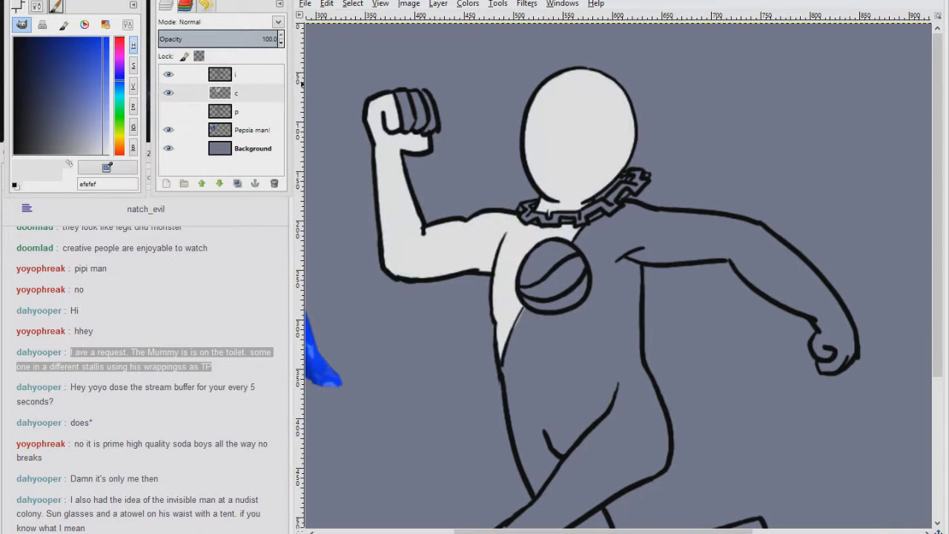
# Fill the fingers of the raised fist with the same off-white on layer c
pyautogui.press('pageup')
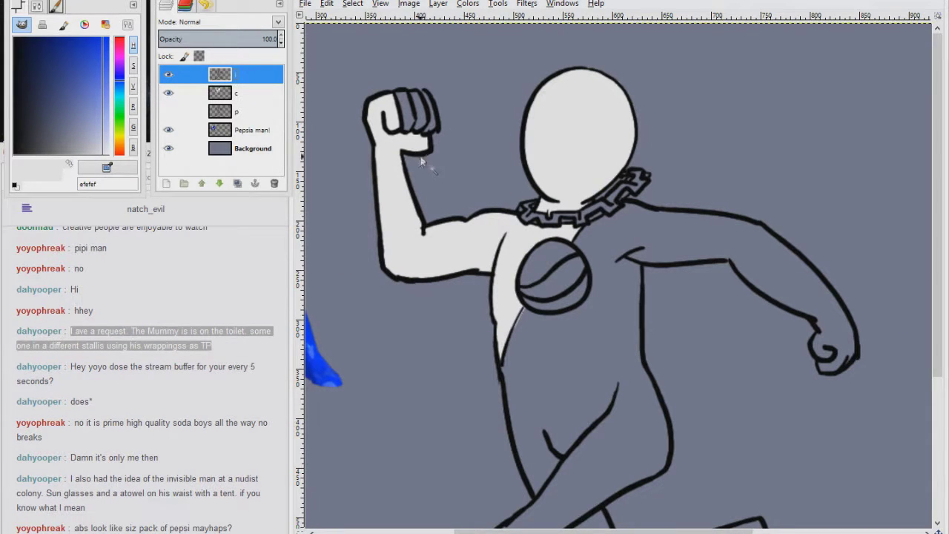
pyautogui.click(243, 95)
pyautogui.click(368, 1)
pyautogui.hotkey('ctrl', ',')
# Fill the torso, extended arm and both legs with blue 1833bc on layer c
pyautogui.click(243, 75)
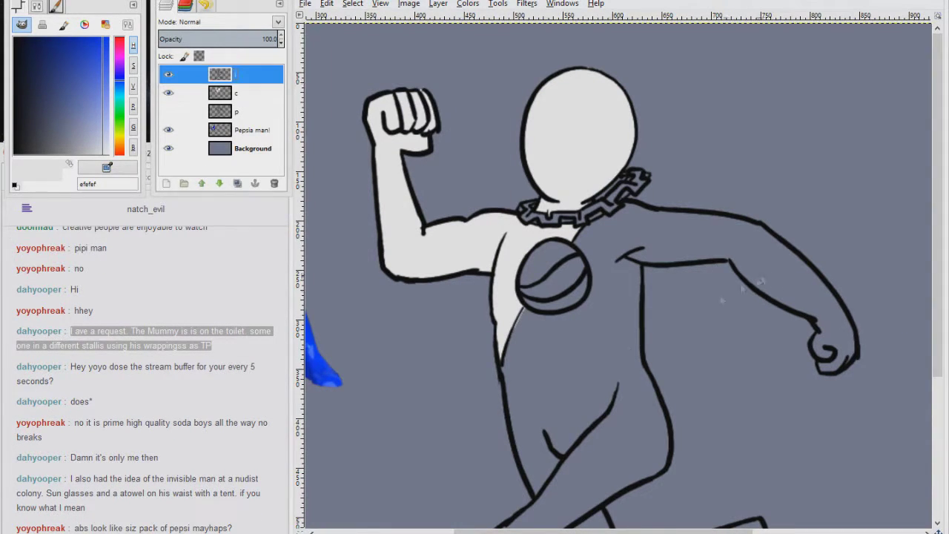
pyautogui.moveTo(764, 277); pyautogui.dragTo(703, 43)
pyautogui.click(536, 310)
pyautogui.moveTo(539, 314); pyautogui.dragTo(700, 405)
pyautogui.click(83, 53)
pyautogui.click(243, 93)
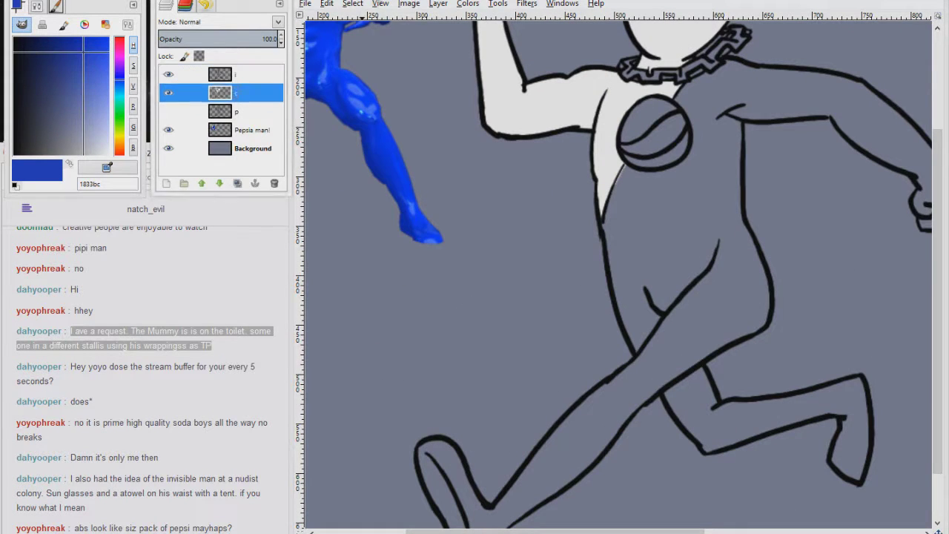
pyautogui.click(361, 4)
pyautogui.hotkey('ctrl', ',')
# Fill the upper section of the chest's Pepsi badge with red c40f0f on layer c
pyautogui.click(243, 76)
pyautogui.click(656, 117)
pyautogui.click(242, 93)
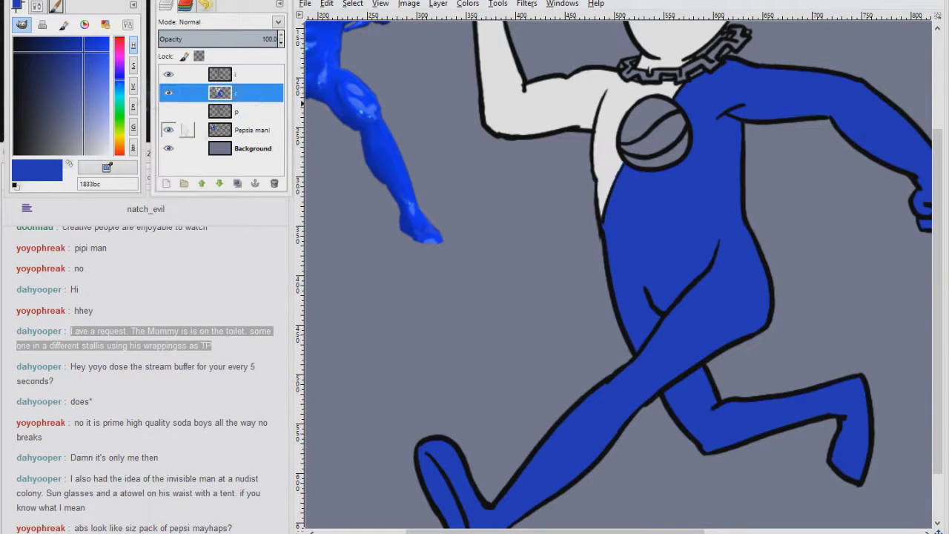
pyautogui.click(120, 38)
pyautogui.click(87, 45)
pyautogui.click(353, 4)
pyautogui.click(371, 174)
pyautogui.press('Return')
pyautogui.hotkey('ctrl', ',')
# Fill the lower section of the Pepsi badge with dark blue 0a154f on layer c
pyautogui.click(250, 76)
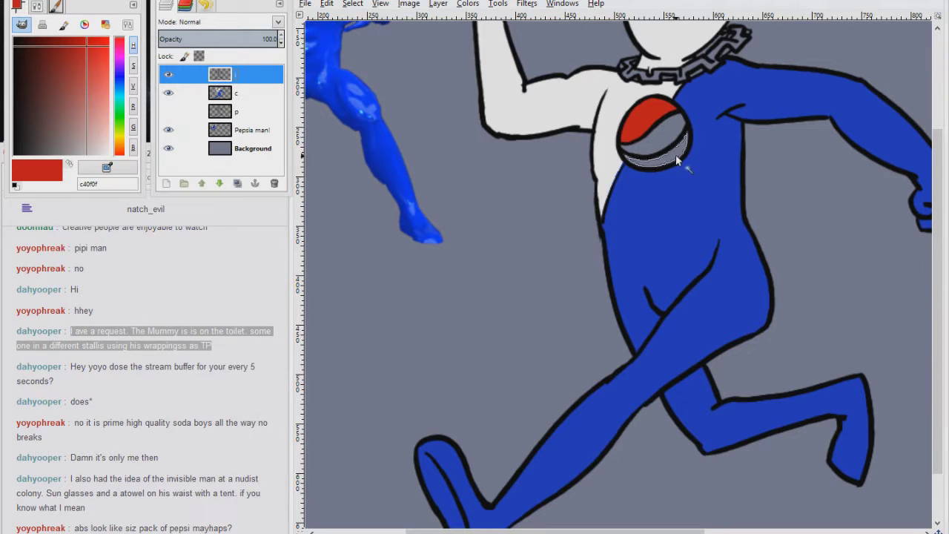
pyautogui.click(674, 156)
pyautogui.click(120, 79)
pyautogui.click(42, 52)
pyautogui.click(242, 94)
pyautogui.click(362, 3)
pyautogui.hotkey('ctrl', ',')
# Fill the middle wave of the Pepsi badge with white ffffff on layer c
pyautogui.click(242, 75)
pyautogui.click(657, 140)
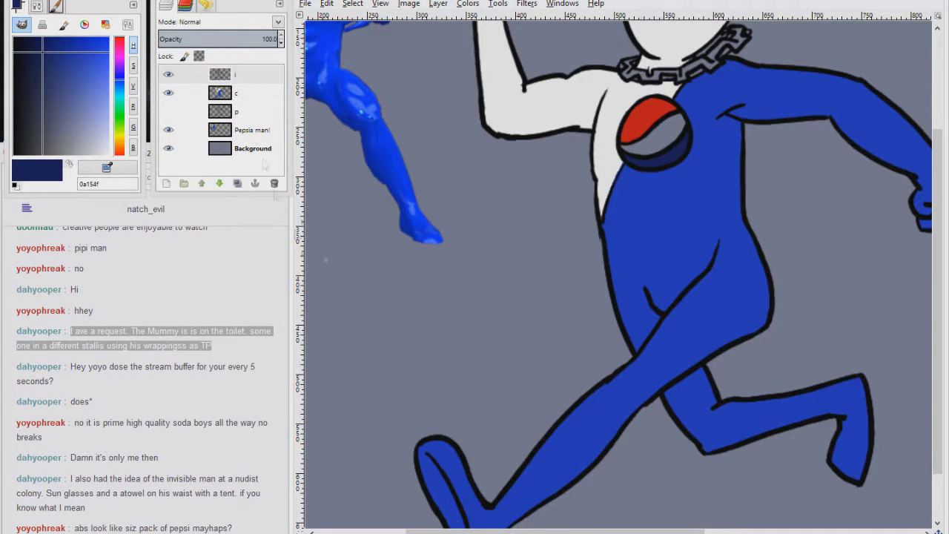
pyautogui.press('d')
pyautogui.click(242, 93)
pyautogui.press('x')
pyautogui.hotkey('ctrl', ',')
# Examine the flat colours up close, especially where the white chest section tapers into the body outline
pyautogui.moveTo(691, 108); pyautogui.dragTo(613, 320)
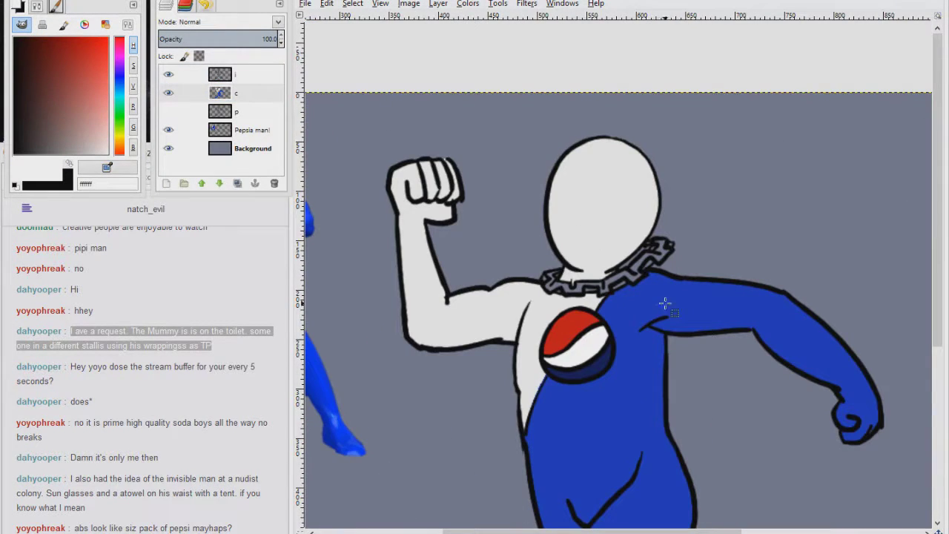
pyautogui.moveTo(571, 439); pyautogui.dragTo(556, 302)
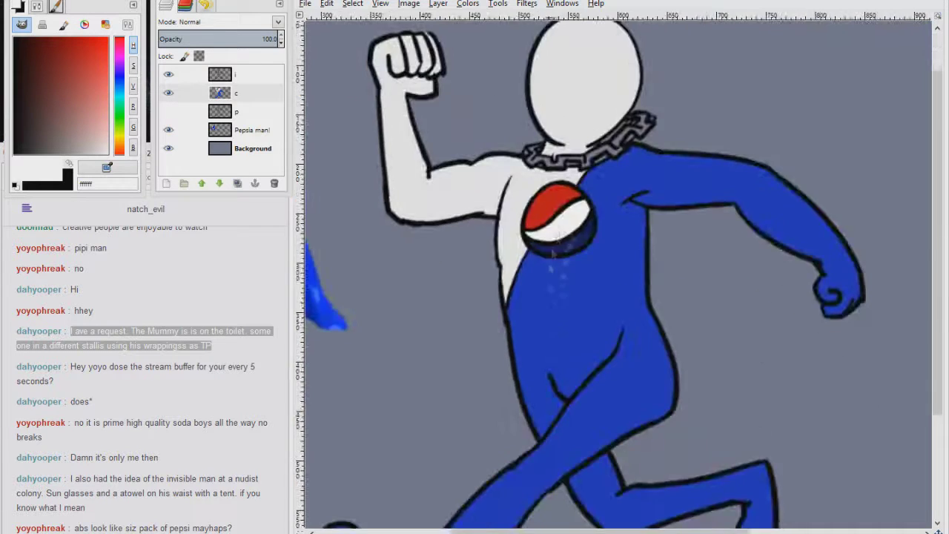
pyautogui.press('z')
pyautogui.moveTo(464, 232); pyautogui.dragTo(601, 335)
pyautogui.moveTo(643, 135); pyautogui.dragTo(612, 217)
pyautogui.scroll(-3, 612, 219)
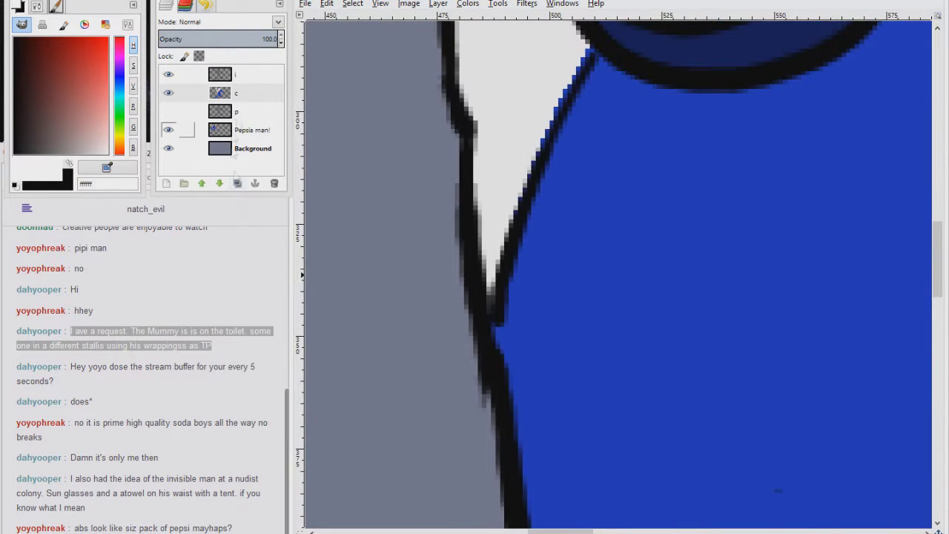
pyautogui.press('pageup')
pyautogui.press('x')
pyautogui.scroll(4, 512, 320)
pyautogui.hotkey('ctrl', 'shift', 'e')
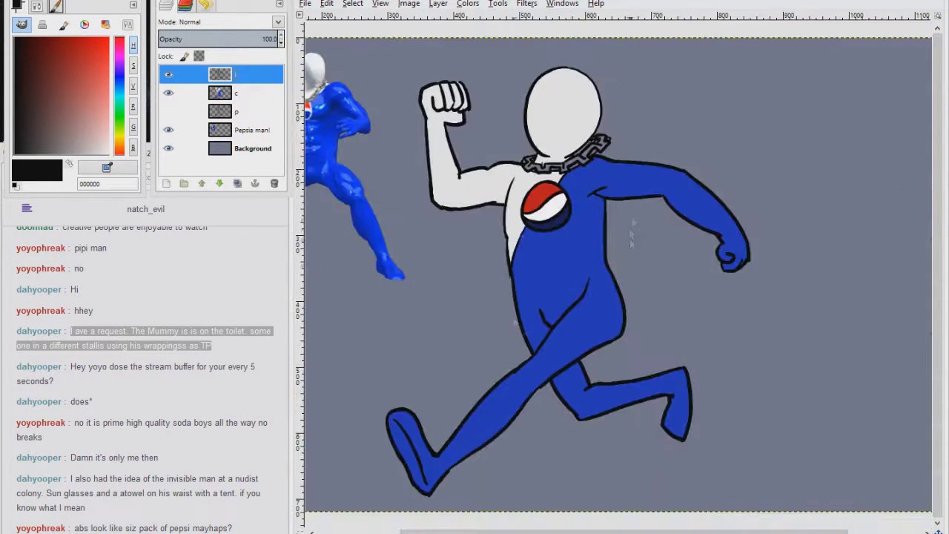
# Paint the jagged metal collar grey-teal 607f85 on layer c with Mike's Brush
pyautogui.click(244, 97)
pyautogui.press('z')
pyautogui.moveTo(413, 163); pyautogui.dragTo(520, 68)
pyautogui.scroll(-2, 647, 263)
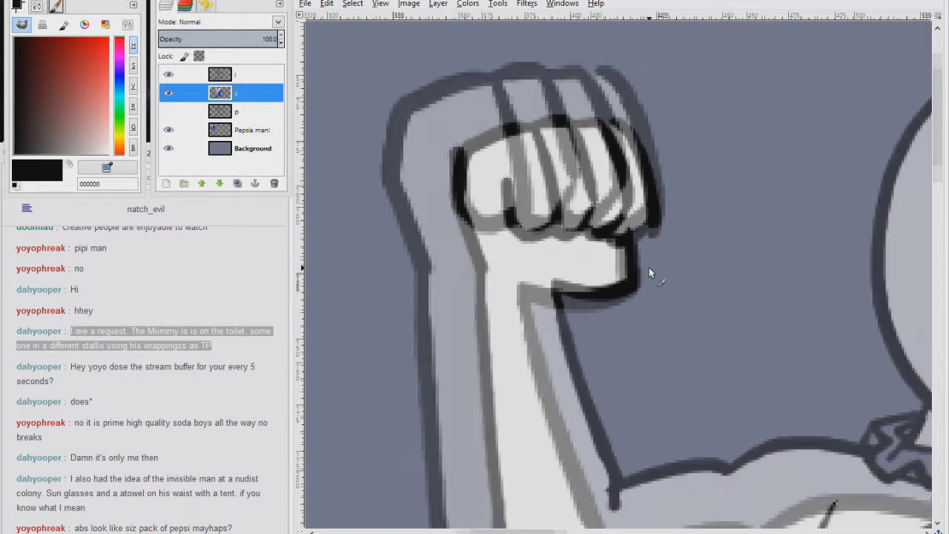
pyautogui.moveTo(815, 512); pyautogui.dragTo(714, 306)
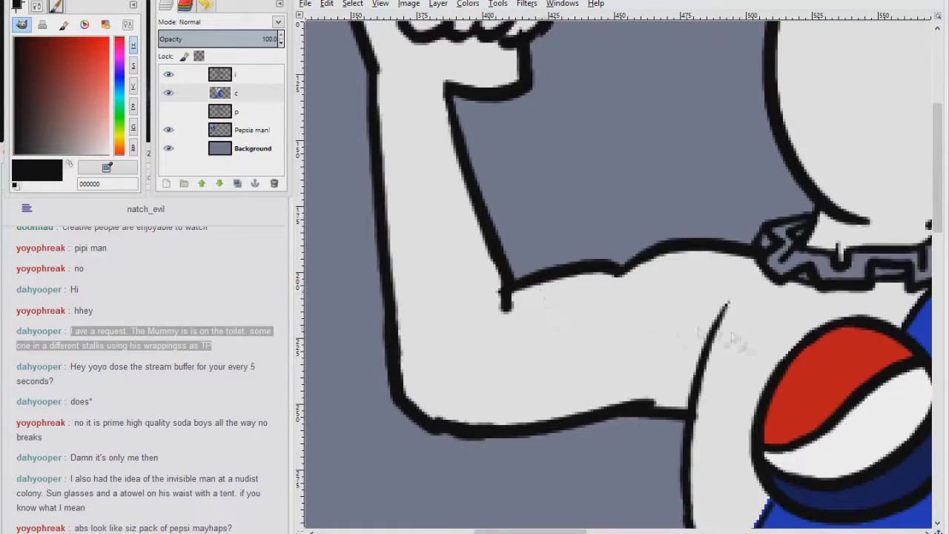
pyautogui.moveTo(896, 215); pyautogui.dragTo(591, 324)
pyautogui.press('x')
pyautogui.click(56, 7)
pyautogui.click(57, 96)
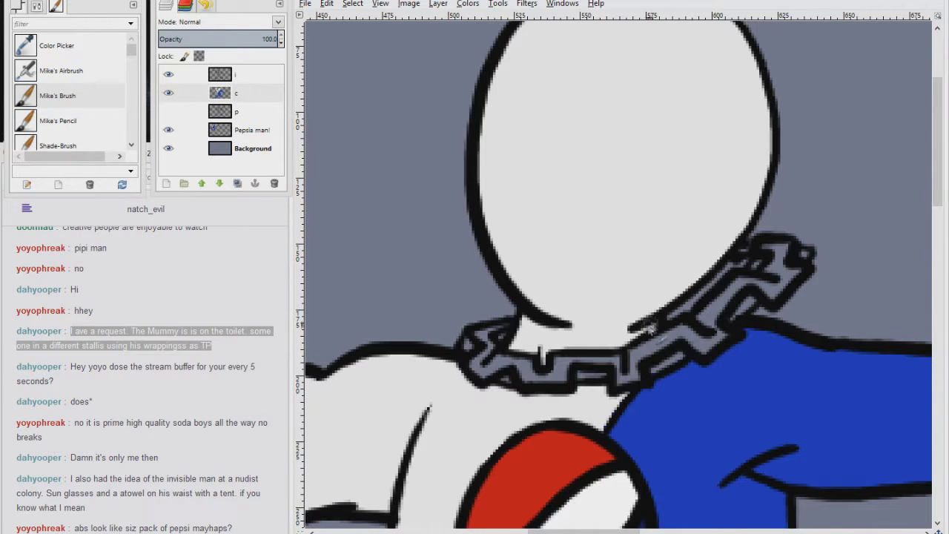
pyautogui.click(19, 7)
pyautogui.moveTo(62, 138); pyautogui.dragTo(62, 122)
pyautogui.moveTo(778, 255); pyautogui.dragTo(758, 288)
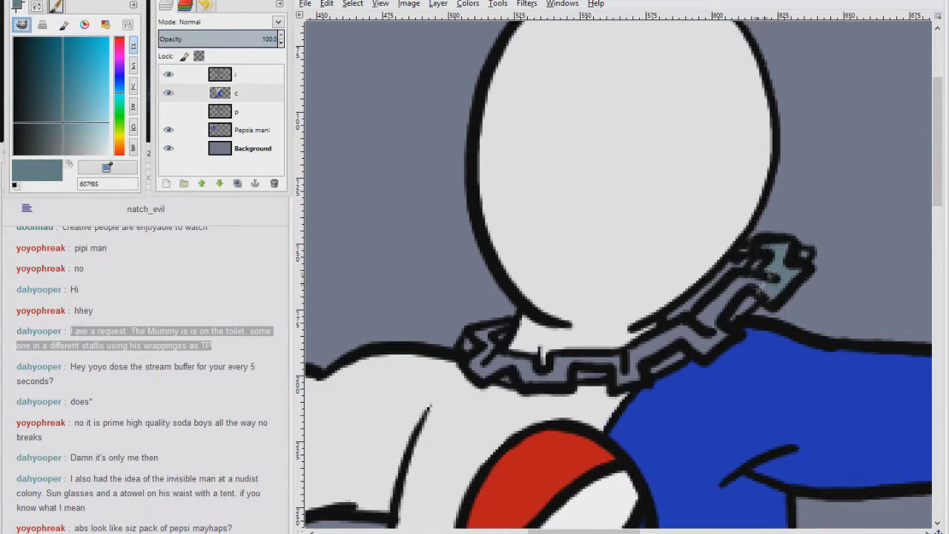
pyautogui.moveTo(741, 383); pyautogui.dragTo(326, 108)
# Touch up gaps in the fills along the body outlines on layer c, using colours sampled from the picture
pyautogui.moveTo(897, 456); pyautogui.dragTo(652, 292)
pyautogui.keyDown('ctrl'); pyautogui.click(652, 292); pyautogui.keyUp('ctrl')
pyautogui.moveTo(485, 138); pyautogui.dragTo(785, 313)
pyautogui.moveTo(315, 388); pyautogui.dragTo(763, 340)
pyautogui.keyDown('ctrl'); pyautogui.click(530, 298); pyautogui.keyUp('ctrl')
pyautogui.moveTo(554, 292); pyautogui.dragTo(535, 333)
pyautogui.keyDown('ctrl'); pyautogui.click(567, 338); pyautogui.keyUp('ctrl')
pyautogui.moveTo(618, 240)
pyautogui.mouseDown()
pyautogui.moveTo(764, 279)
pyautogui.moveTo(705, 285)
pyautogui.mouseUp()
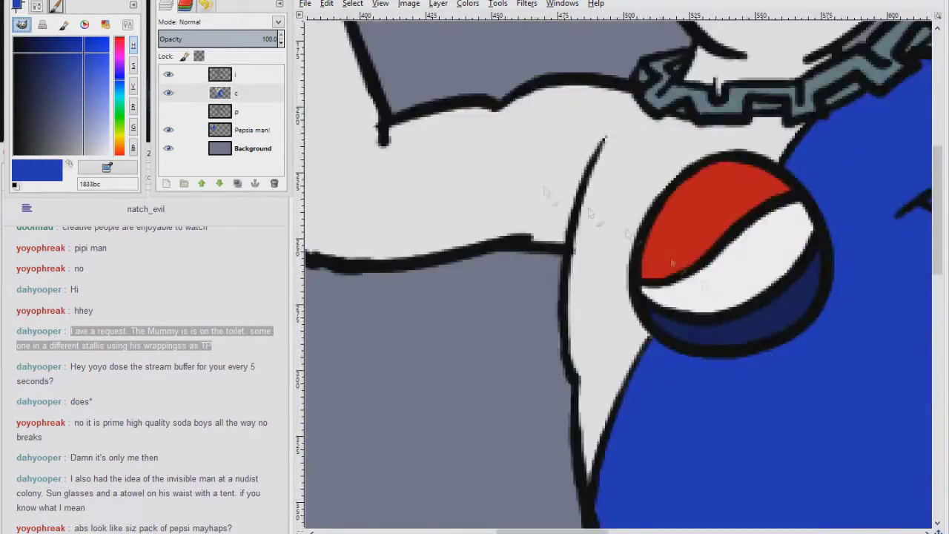
pyautogui.moveTo(786, 437); pyautogui.dragTo(467, 138)
pyautogui.moveTo(631, 343); pyautogui.dragTo(752, 205)
pyautogui.click(250, 76)
pyautogui.click(241, 93)
# Colour the sole of the forward foot dark blue on layer c
pyautogui.moveTo(629, 417); pyautogui.dragTo(798, 94)
pyautogui.moveTo(407, 425); pyautogui.dragTo(765, 221)
pyautogui.click(248, 76)
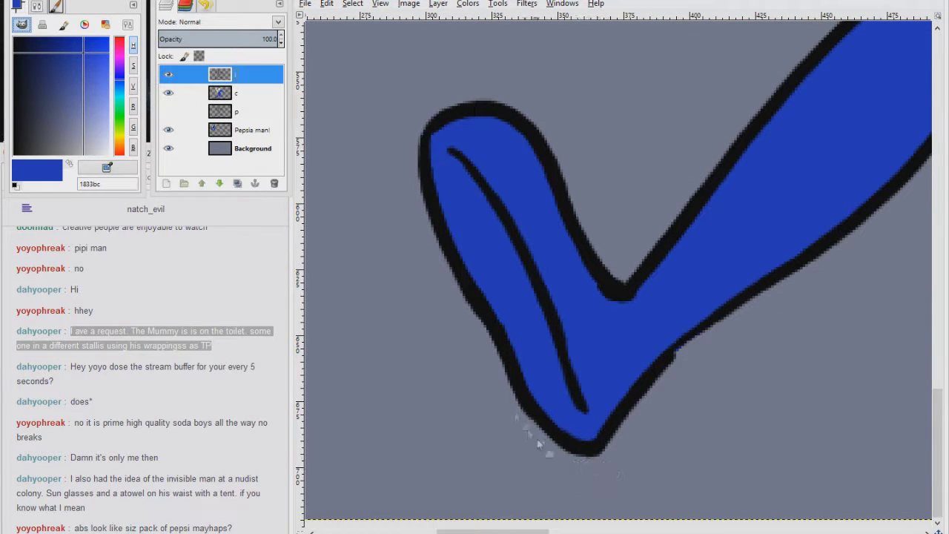
pyautogui.click(55, 55)
pyautogui.click(240, 93)
pyautogui.moveTo(442, 152)
pyautogui.mouseDown()
pyautogui.moveTo(522, 293)
pyautogui.moveTo(552, 416)
pyautogui.moveTo(468, 218)
pyautogui.mouseUp()
pyautogui.scroll(-5, 494, 353)
# Add a transparent layer named shine above layer c, set its opacity to 75 and choose white as the paint colour
pyautogui.click(168, 185)
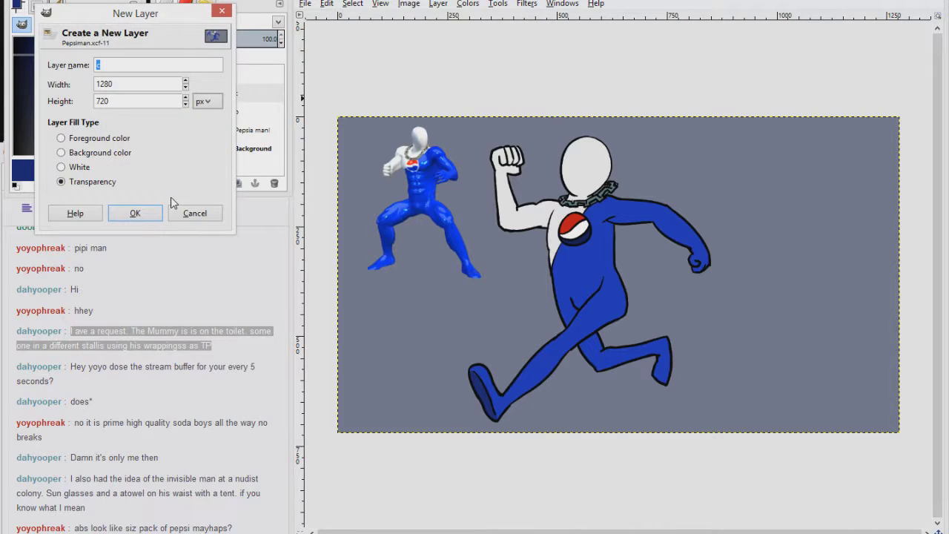
pyautogui.write('shine')
pyautogui.press('Return')
pyautogui.press('d')
pyautogui.press('x')
pyautogui.moveTo(267, 39); pyautogui.dragTo(248, 38)
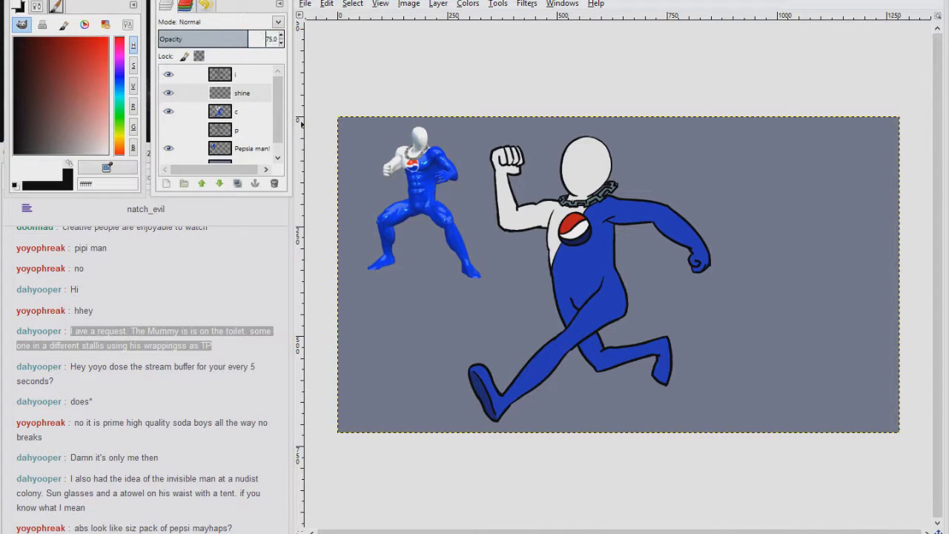
# Paint white glossy highlights on the blue shoulder, arm, side, hip and legs and on the Pepsi badge
pyautogui.scroll(2, 650, 224)
pyautogui.moveTo(708, 222); pyautogui.dragTo(763, 277)
pyautogui.moveTo(595, 194); pyautogui.dragTo(678, 199)
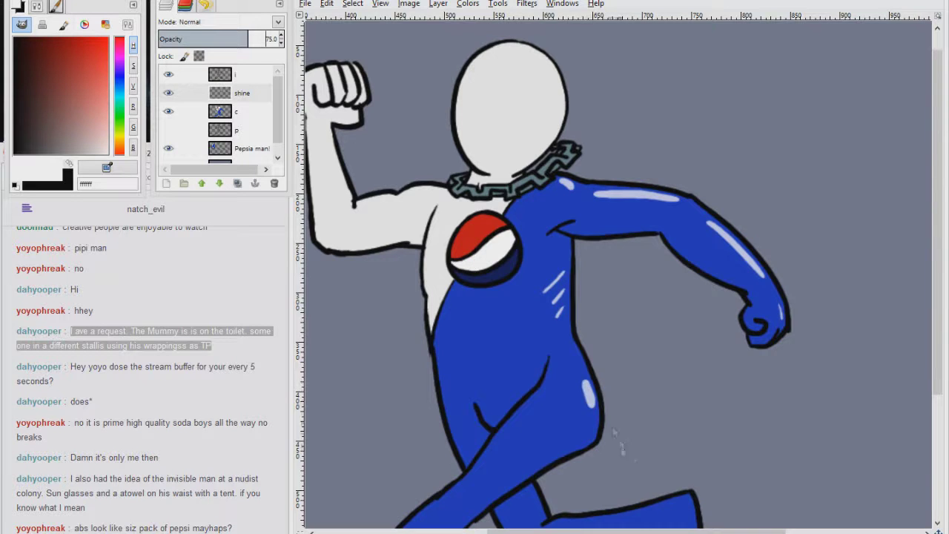
pyautogui.scroll(-5, 590, 400)
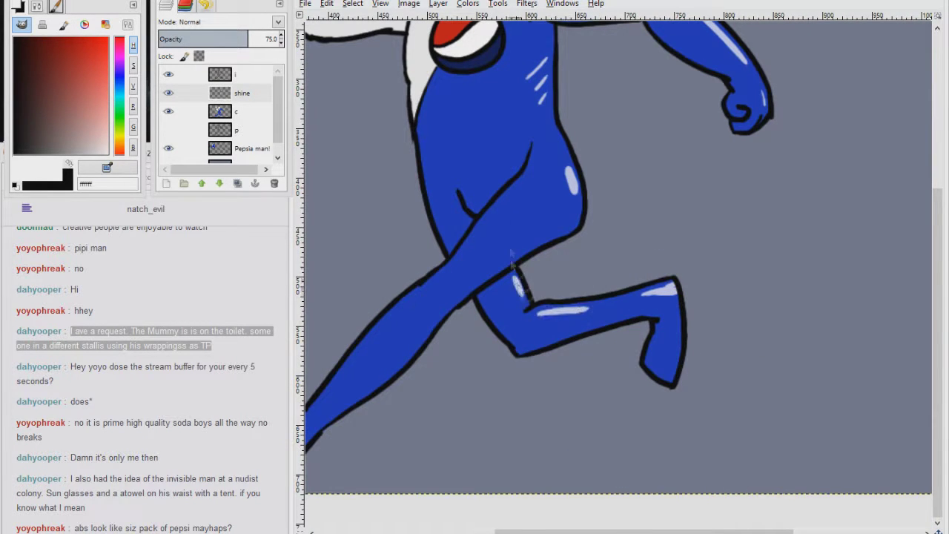
pyautogui.moveTo(433, 316); pyautogui.dragTo(563, 269)
pyautogui.scroll(6, 564, 223)
pyautogui.hscroll(1, 565, 223)
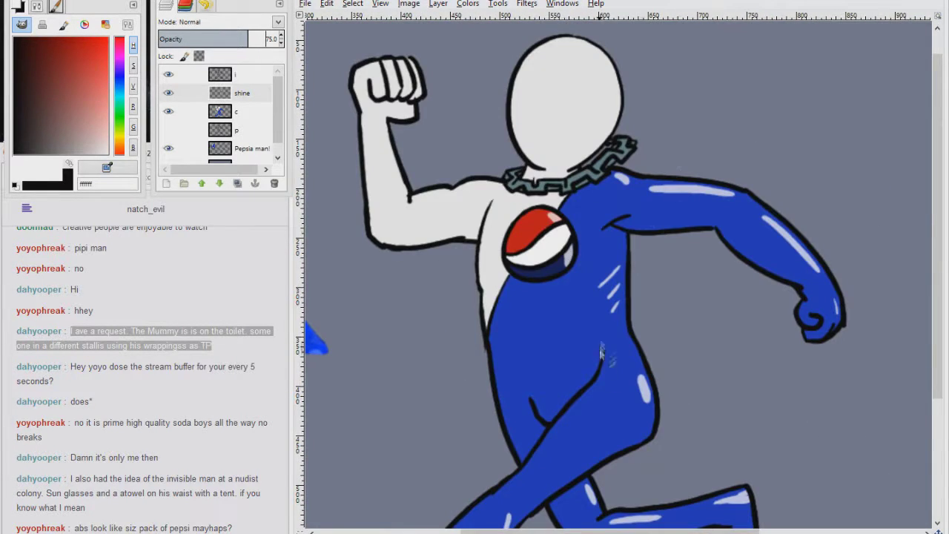
# Add a layer named Shadow above layer c, set its opacity to 50 and choose black as the paint colour
pyautogui.click(236, 111)
pyautogui.click(166, 184)
pyautogui.write('Shadow')
pyautogui.press('Return')
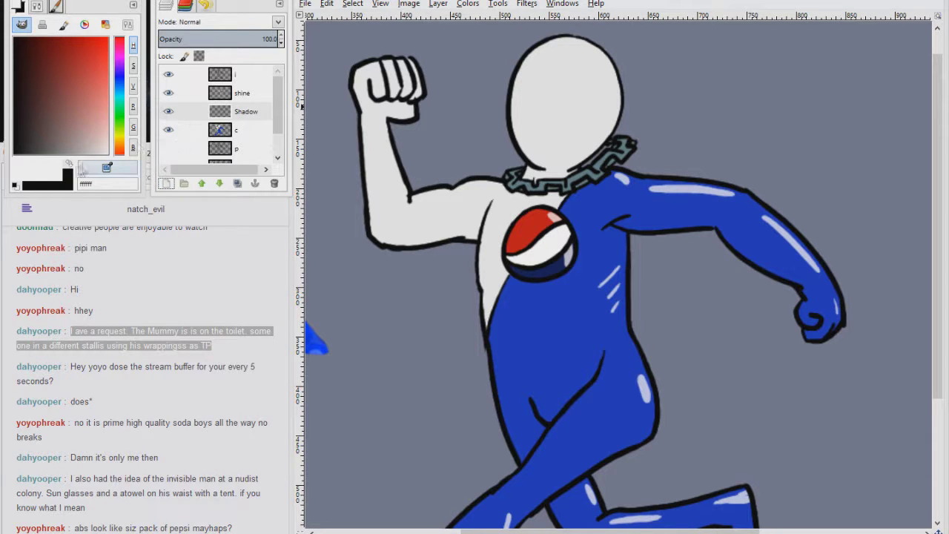
pyautogui.click(69, 163)
pyautogui.scroll(2, 544, 151)
pyautogui.moveTo(532, 171); pyautogui.dragTo(464, 257)
pyautogui.doubleClick(269, 39)
pyautogui.write('50')
pyautogui.press('Return')
# Undo the oversized face shadow and shade just the head's side and lower edge and the neck
pyautogui.moveTo(423, 98)
pyautogui.mouseDown()
pyautogui.moveTo(555, 206)
pyautogui.moveTo(428, 108)
pyautogui.moveTo(512, 241)
pyautogui.moveTo(444, 110)
pyautogui.moveTo(498, 166)
pyautogui.mouseUp()
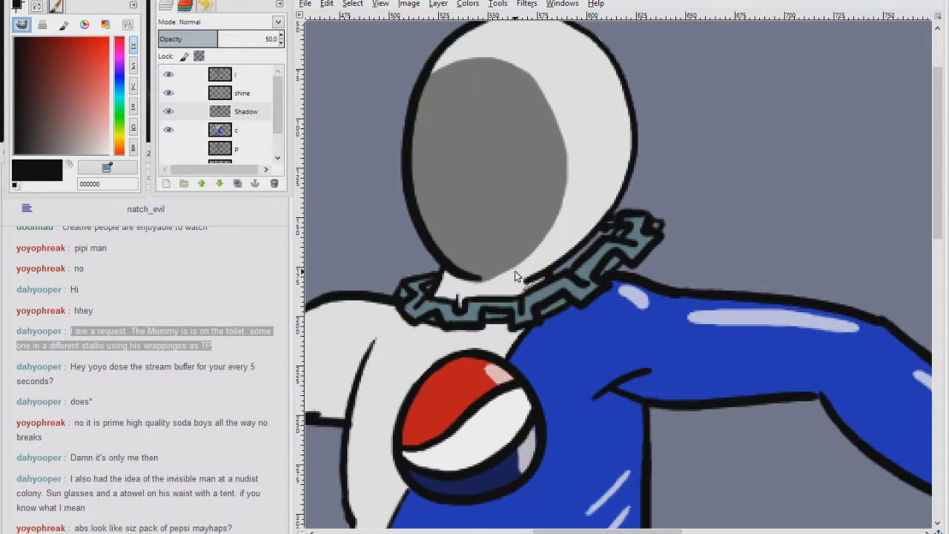
pyautogui.hotkey('ctrl', 'z')
pyautogui.moveTo(436, 65)
pyautogui.mouseDown()
pyautogui.moveTo(452, 251)
pyautogui.moveTo(587, 231)
pyautogui.mouseUp()
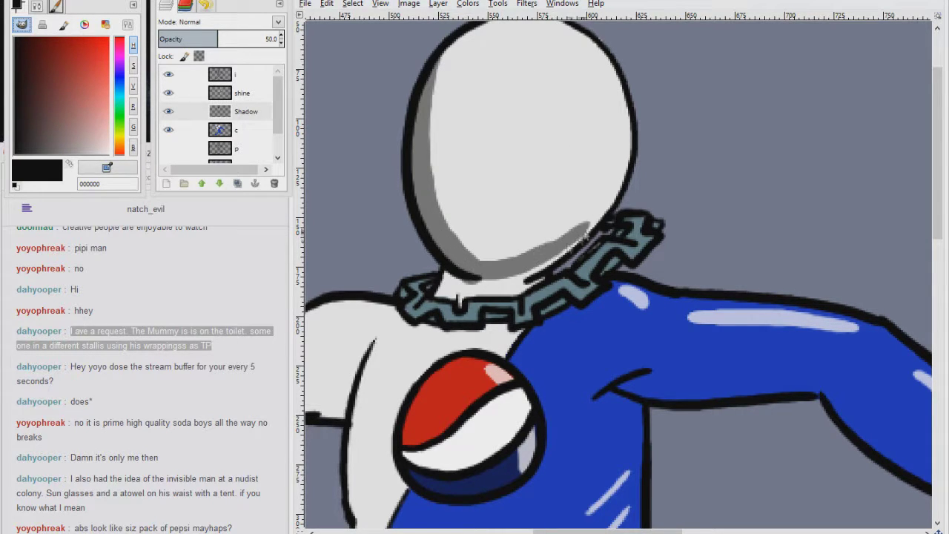
pyautogui.moveTo(511, 283)
pyautogui.mouseDown()
pyautogui.moveTo(458, 295)
pyautogui.moveTo(517, 285)
pyautogui.moveTo(526, 292)
pyautogui.mouseUp()
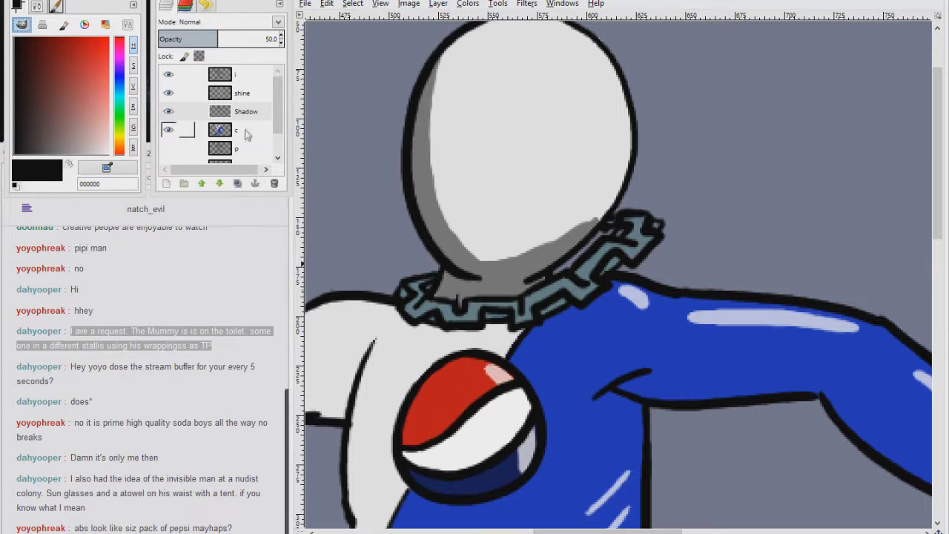
# Add a layer named c beneath Shadow and paint a bloody toothed grin across the face in red c30000
pyautogui.click(246, 130)
pyautogui.click(166, 184)
pyautogui.write('c')
pyautogui.press('Return')
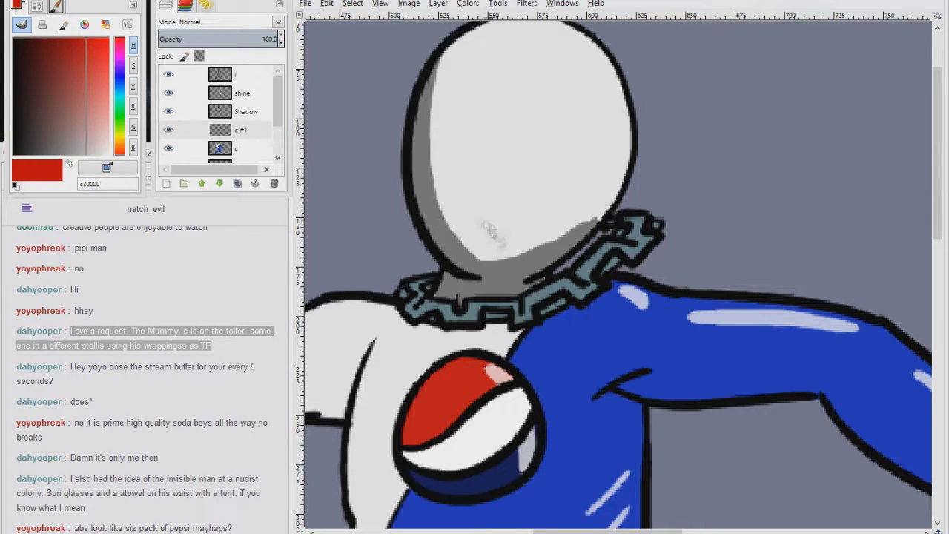
pyautogui.moveTo(525, 222)
pyautogui.mouseDown()
pyautogui.moveTo(572, 187)
pyautogui.moveTo(583, 152)
pyautogui.moveTo(432, 211)
pyautogui.moveTo(569, 236)
pyautogui.moveTo(507, 252)
pyautogui.moveTo(459, 234)
pyautogui.mouseUp()
pyautogui.moveTo(499, 258)
pyautogui.mouseDown()
pyautogui.moveTo(566, 219)
pyautogui.moveTo(574, 194)
pyautogui.mouseUp()
# Paint two dripping red X-shaped eyes above the grin
pyautogui.moveTo(507, 91); pyautogui.dragTo(545, 160)
pyautogui.moveTo(553, 94); pyautogui.dragTo(500, 156)
pyautogui.moveTo(421, 153)
pyautogui.mouseDown()
pyautogui.moveTo(460, 104)
pyautogui.moveTo(421, 153)
pyautogui.mouseUp()
pyautogui.moveTo(427, 87); pyautogui.dragTo(449, 169)
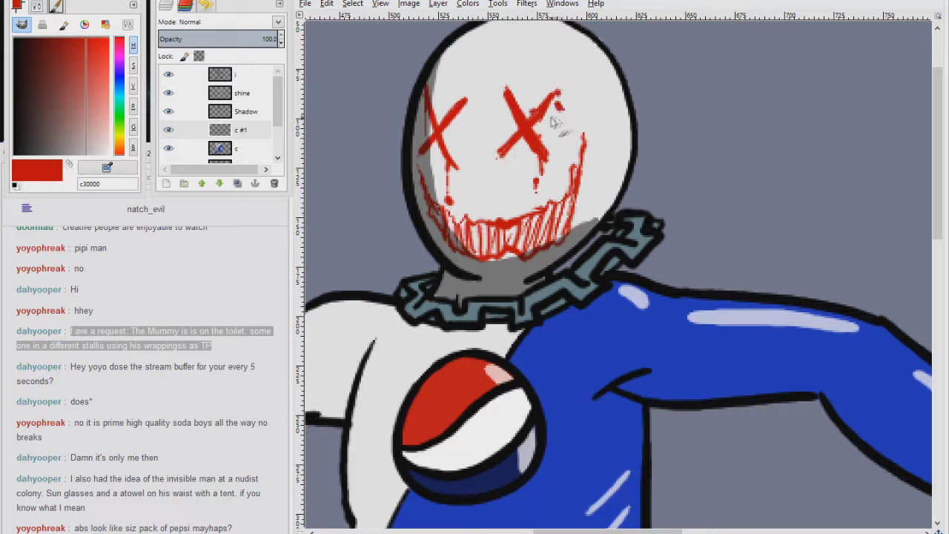
# Shade the upper body in black on the Shadow layer, including the white chest section and the Pepsi badge
pyautogui.click(246, 111)
pyautogui.press('d')
pyautogui.moveTo(628, 343); pyautogui.dragTo(595, 249)
pyautogui.moveTo(449, 277)
pyautogui.mouseDown()
pyautogui.moveTo(411, 286)
pyautogui.moveTo(384, 253)
pyautogui.mouseUp()
pyautogui.moveTo(627, 348)
pyautogui.mouseDown()
pyautogui.moveTo(499, 252)
pyautogui.moveTo(667, 248)
pyautogui.mouseUp()
pyautogui.moveTo(529, 261); pyautogui.dragTo(475, 247)
pyautogui.moveTo(689, 274)
pyautogui.mouseDown()
pyautogui.moveTo(525, 269)
pyautogui.moveTo(575, 315)
pyautogui.moveTo(676, 364)
pyautogui.moveTo(619, 273)
pyautogui.mouseUp()
pyautogui.moveTo(621, 275)
pyautogui.mouseDown()
pyautogui.moveTo(623, 332)
pyautogui.moveTo(642, 354)
pyautogui.moveTo(682, 356)
pyautogui.mouseUp()
pyautogui.moveTo(356, 192); pyautogui.dragTo(751, 270)
pyautogui.moveTo(645, 249); pyautogui.dragTo(665, 249)
pyautogui.moveTo(440, 296); pyautogui.dragTo(503, 257)
pyautogui.moveTo(453, 156)
pyautogui.mouseDown()
pyautogui.moveTo(440, 320)
pyautogui.moveTo(604, 334)
pyautogui.mouseUp()
# Shade the torso's edge and paint the chest and abdominal muscle creases on the Shadow layer
pyautogui.moveTo(501, 194)
pyautogui.mouseDown()
pyautogui.moveTo(554, 292)
pyautogui.moveTo(512, 268)
pyautogui.mouseUp()
pyautogui.moveTo(464, 338)
pyautogui.mouseDown()
pyautogui.moveTo(449, 400)
pyautogui.moveTo(468, 483)
pyautogui.mouseUp()
pyautogui.moveTo(477, 339); pyautogui.dragTo(456, 202)
pyautogui.moveTo(455, 244)
pyautogui.mouseDown()
pyautogui.moveTo(484, 491)
pyautogui.moveTo(475, 402)
pyautogui.mouseUp()
pyautogui.moveTo(472, 353); pyautogui.dragTo(490, 439)
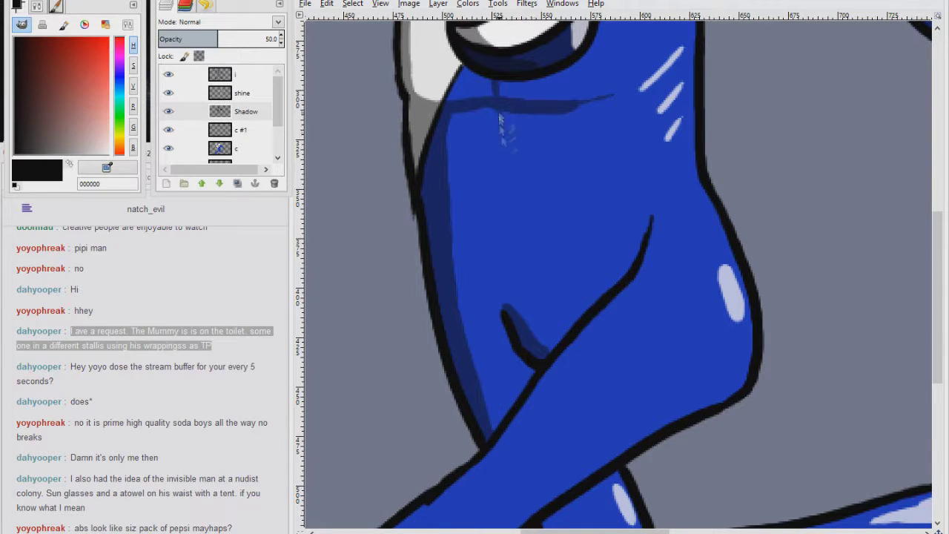
pyautogui.moveTo(527, 258); pyautogui.dragTo(545, 257)
pyautogui.moveTo(520, 260); pyautogui.dragTo(511, 260)
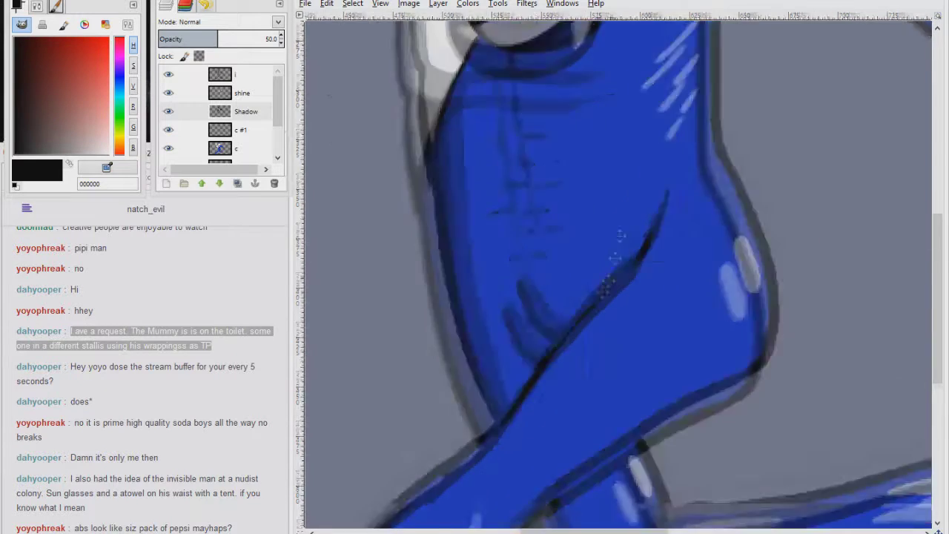
# Shade the underside of the front thigh and the lower edges of the trailing leg on the Shadow layer
pyautogui.moveTo(620, 243); pyautogui.dragTo(919, 504)
pyautogui.moveTo(729, 186)
pyautogui.mouseDown()
pyautogui.moveTo(605, 240)
pyautogui.moveTo(698, 236)
pyautogui.moveTo(554, 248)
pyautogui.moveTo(527, 335)
pyautogui.mouseUp()
pyautogui.moveTo(463, 94)
pyautogui.mouseDown()
pyautogui.moveTo(511, 344)
pyautogui.moveTo(534, 348)
pyautogui.mouseUp()
pyautogui.moveTo(502, 188)
pyautogui.mouseDown()
pyautogui.moveTo(484, 224)
pyautogui.moveTo(499, 302)
pyautogui.mouseUp()
pyautogui.moveTo(475, 183)
pyautogui.mouseDown()
pyautogui.moveTo(535, 185)
pyautogui.moveTo(512, 150)
pyautogui.mouseUp()
pyautogui.moveTo(443, 130)
pyautogui.mouseDown()
pyautogui.moveTo(460, 214)
pyautogui.moveTo(465, 190)
pyautogui.mouseUp()
pyautogui.moveTo(689, 496); pyautogui.dragTo(482, 96)
pyautogui.moveTo(652, 519); pyautogui.dragTo(527, 290)
pyautogui.moveTo(686, 217); pyautogui.dragTo(474, 356)
pyautogui.moveTo(533, 322)
pyautogui.mouseDown()
pyautogui.moveTo(604, 453)
pyautogui.moveTo(589, 437)
pyautogui.moveTo(823, 392)
pyautogui.moveTo(576, 339)
pyautogui.mouseUp()
pyautogui.moveTo(636, 321)
pyautogui.mouseDown()
pyautogui.moveTo(656, 333)
pyautogui.moveTo(647, 436)
pyautogui.moveTo(683, 440)
pyautogui.mouseUp()
# Shade the underside of the forward calf and the shin's edge down to the ankle
pyautogui.moveTo(385, 396); pyautogui.dragTo(829, 261)
pyautogui.moveTo(620, 262); pyautogui.dragTo(452, 384)
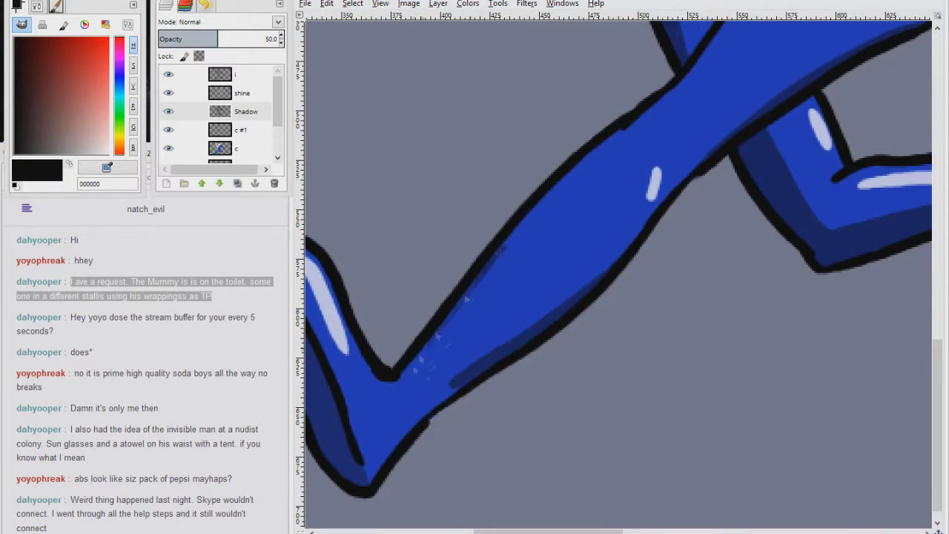
pyautogui.moveTo(504, 251); pyautogui.dragTo(400, 375)
pyautogui.moveTo(487, 348); pyautogui.dragTo(519, 311)
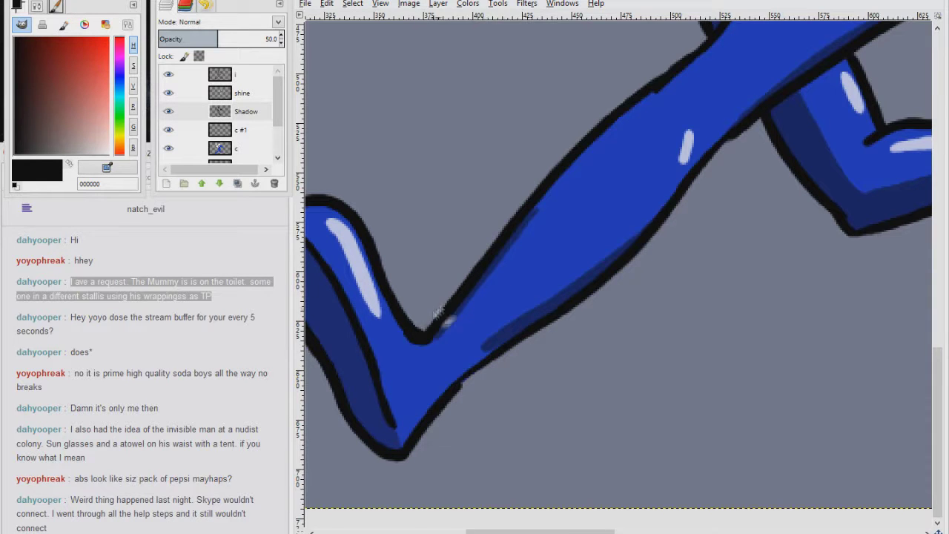
# Shade the forward ankle, heel, sole and toe edge of the front foot in black on the Shadow layer
pyautogui.moveTo(486, 350)
pyautogui.mouseDown()
pyautogui.moveTo(401, 437)
pyautogui.moveTo(504, 403)
pyautogui.mouseUp()
pyautogui.moveTo(366, 188)
pyautogui.mouseDown()
pyautogui.moveTo(396, 227)
pyautogui.moveTo(461, 393)
pyautogui.mouseUp()
pyautogui.moveTo(387, 204)
pyautogui.mouseDown()
pyautogui.moveTo(459, 342)
pyautogui.moveTo(481, 409)
pyautogui.mouseUp()
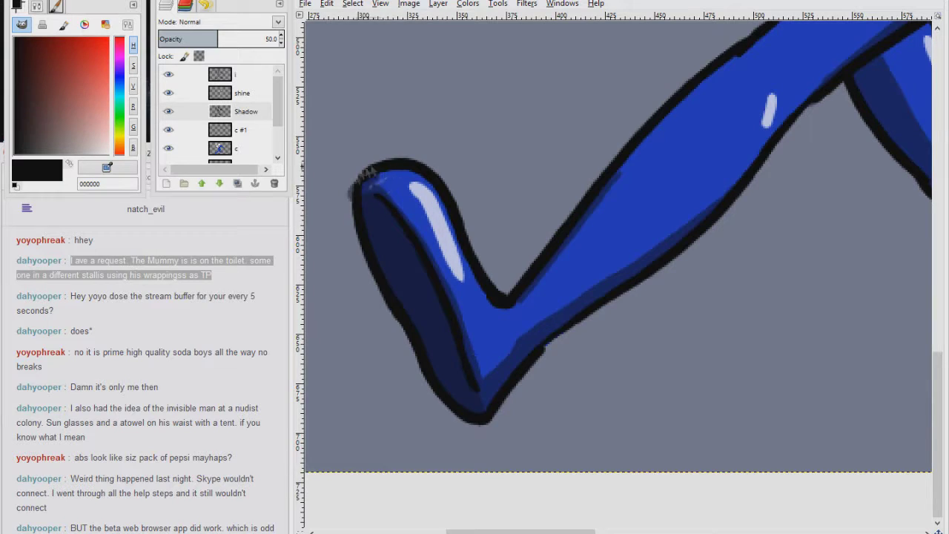
pyautogui.moveTo(606, 369)
pyautogui.mouseDown()
pyautogui.moveTo(657, 205)
pyautogui.moveTo(622, 272)
pyautogui.mouseUp()
pyautogui.moveTo(622, 155)
pyautogui.mouseDown()
pyautogui.moveTo(590, 211)
pyautogui.moveTo(590, 381)
pyautogui.moveTo(584, 248)
pyautogui.moveTo(677, 299)
pyautogui.mouseUp()
# Paint short white diagonal highlight strokes on the side of the torso on the shine layer
pyautogui.click(243, 95)
pyautogui.press('x')
pyautogui.moveTo(614, 174); pyautogui.dragTo(601, 188)
pyautogui.scroll(-4, 458, 248)
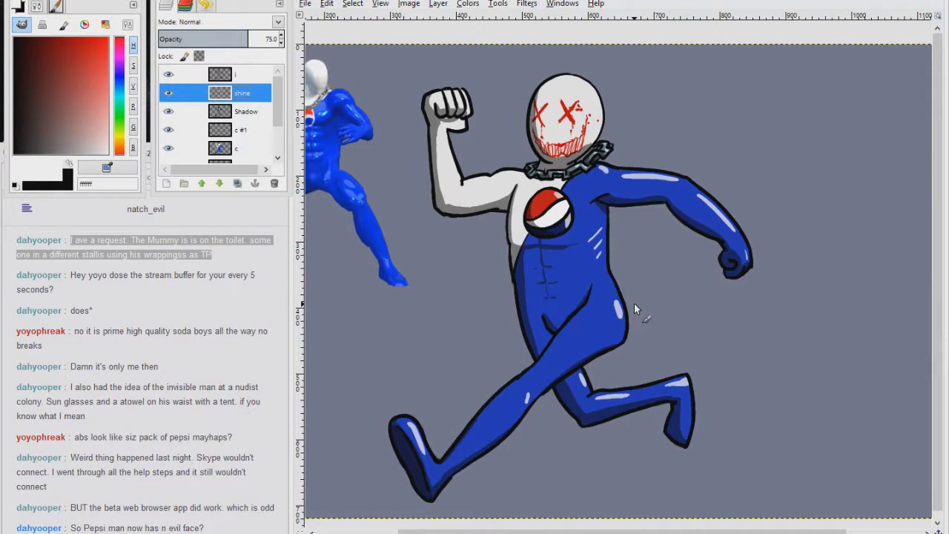
pyautogui.press('x')
# Compare the figure with and without the bloody face by switching the c #1 layer's visibility
pyautogui.click(169, 130)
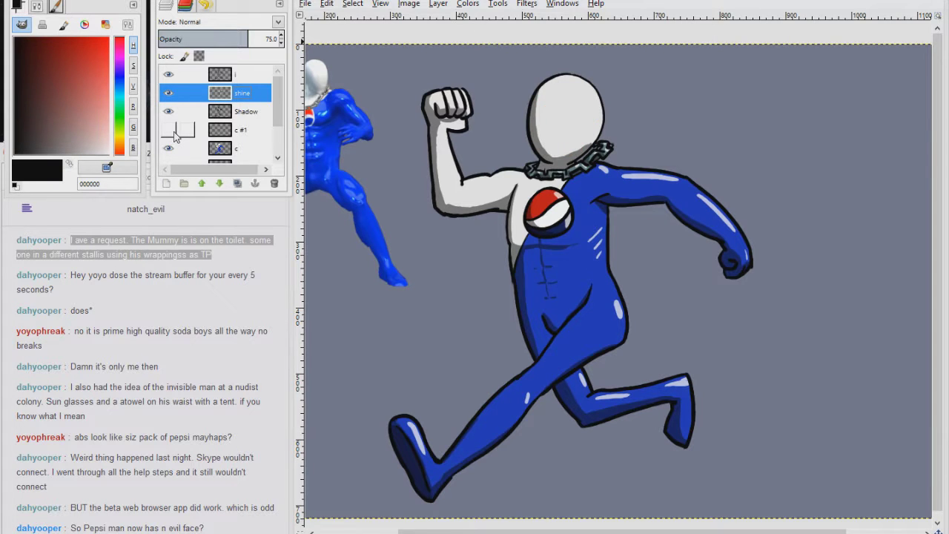
pyautogui.click(168, 132)
pyautogui.click(167, 132)
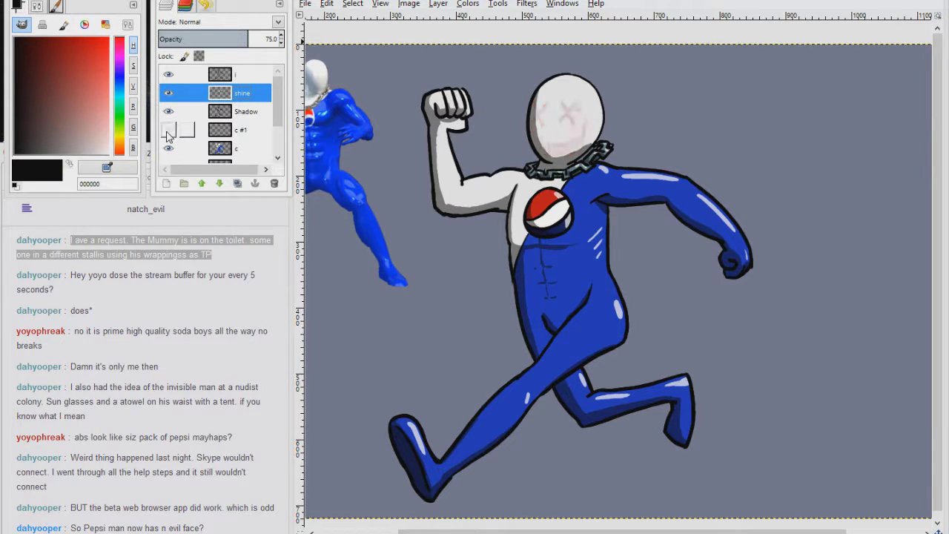
pyautogui.click(169, 132)
pyautogui.click(173, 132)
pyautogui.click(173, 132)
pyautogui.click(245, 146)
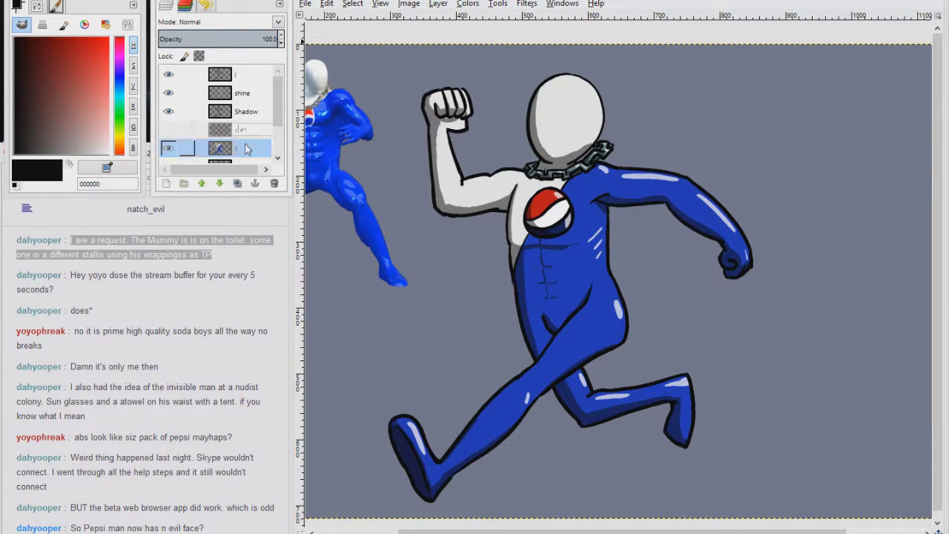
pyautogui.click(172, 130)
pyautogui.click(172, 130)
pyautogui.click(172, 129)
pyautogui.click(168, 130)
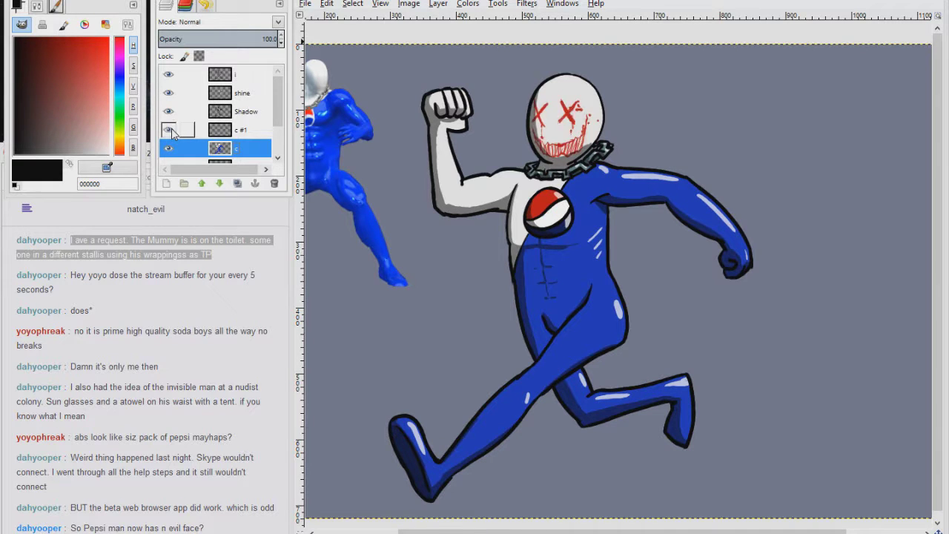
pyautogui.scroll(2, 563, 111)
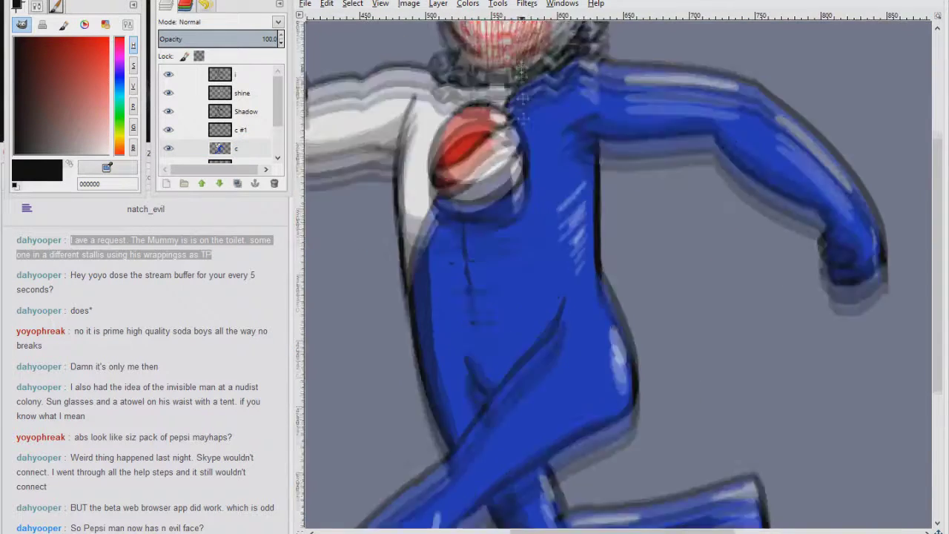
pyautogui.scroll(3, 563, 111)
# Hide the bloody face layer c #1 and the Pepsiman reference image layer
pyautogui.click(170, 130)
pyautogui.click(170, 130)
pyautogui.click(171, 130)
pyautogui.click(169, 129)
pyautogui.click(170, 130)
pyautogui.click(170, 130)
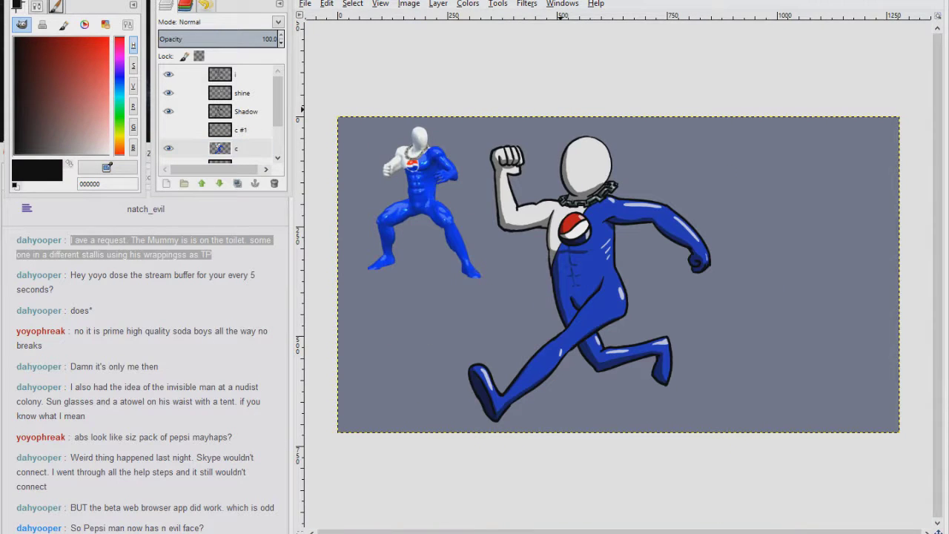
pyautogui.press('x')
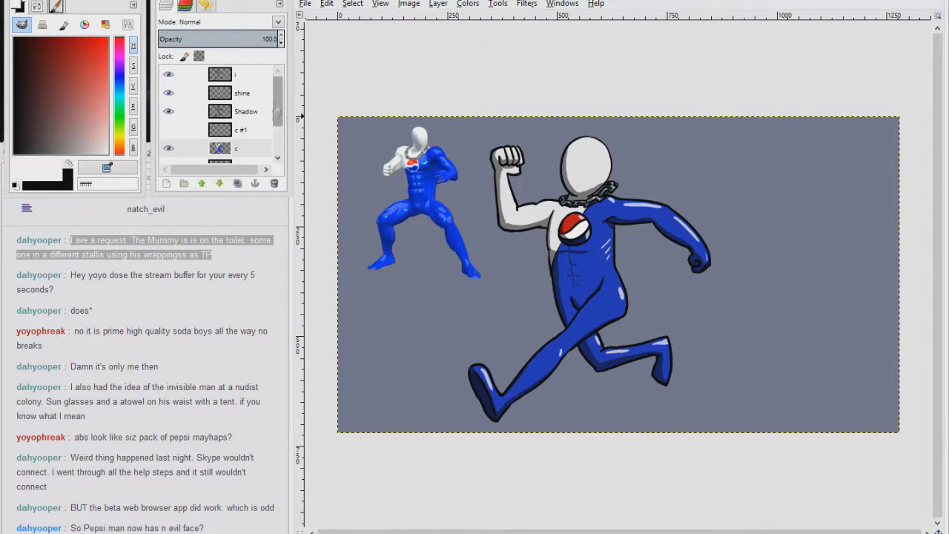
pyautogui.scroll(-3, 182, 115)
pyautogui.click(170, 134)
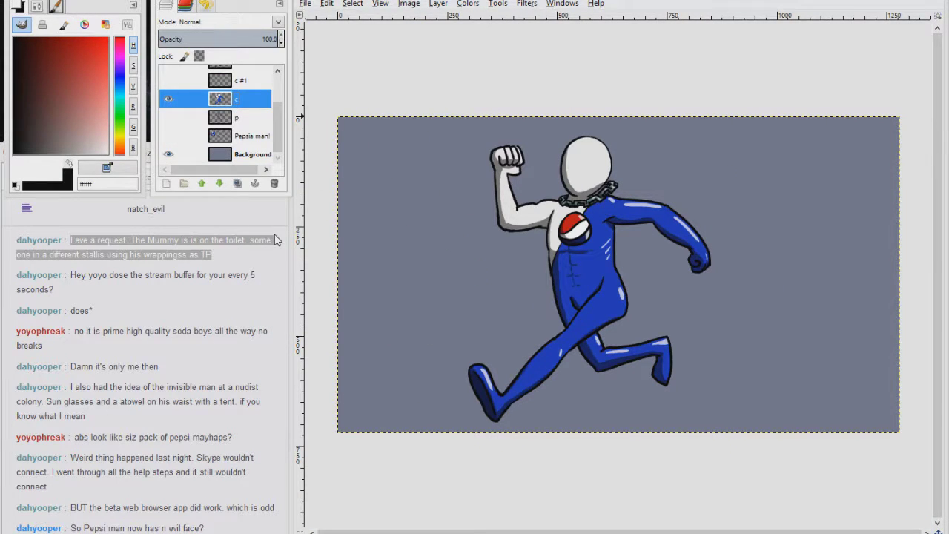
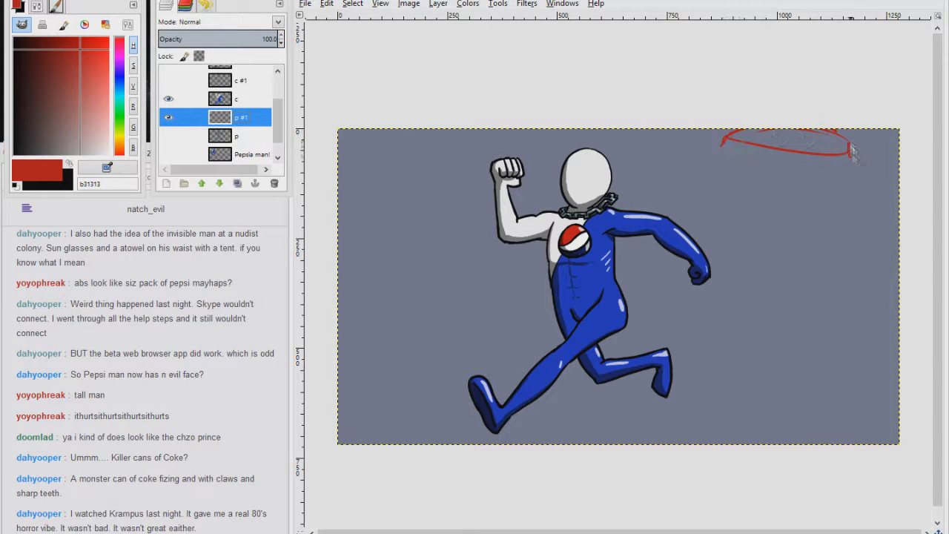
# Sketch a giant one-eyed monster soda can with a toothy mouth behind the figure in red on the p #1 layer
pyautogui.moveTo(725, 141); pyautogui.dragTo(678, 320)
pyautogui.moveTo(682, 253); pyautogui.dragTo(689, 361)
pyautogui.moveTo(855, 154)
pyautogui.mouseDown()
pyautogui.moveTo(839, 295)
pyautogui.moveTo(860, 351)
pyautogui.mouseUp()
pyautogui.moveTo(683, 361); pyautogui.dragTo(840, 359)
pyautogui.moveTo(691, 380); pyautogui.dragTo(854, 356)
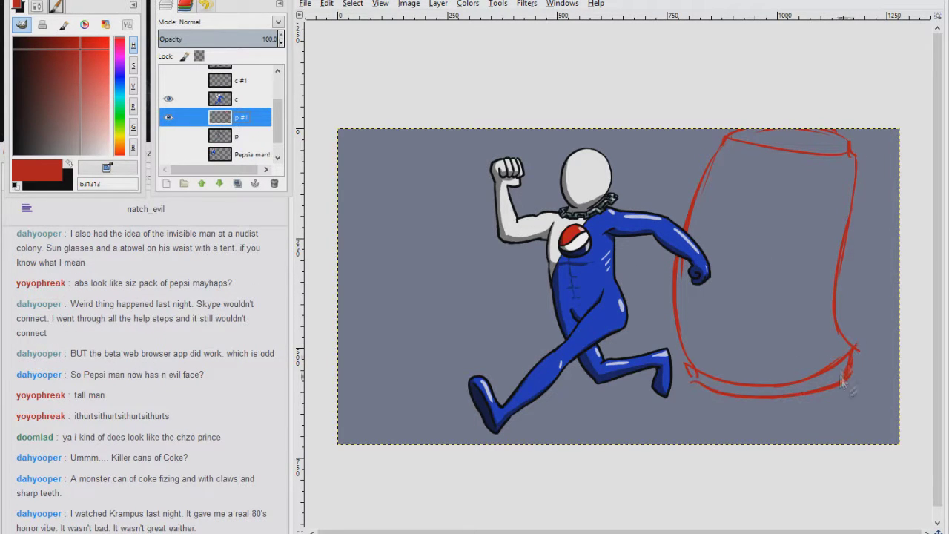
pyautogui.moveTo(734, 255); pyautogui.dragTo(842, 240)
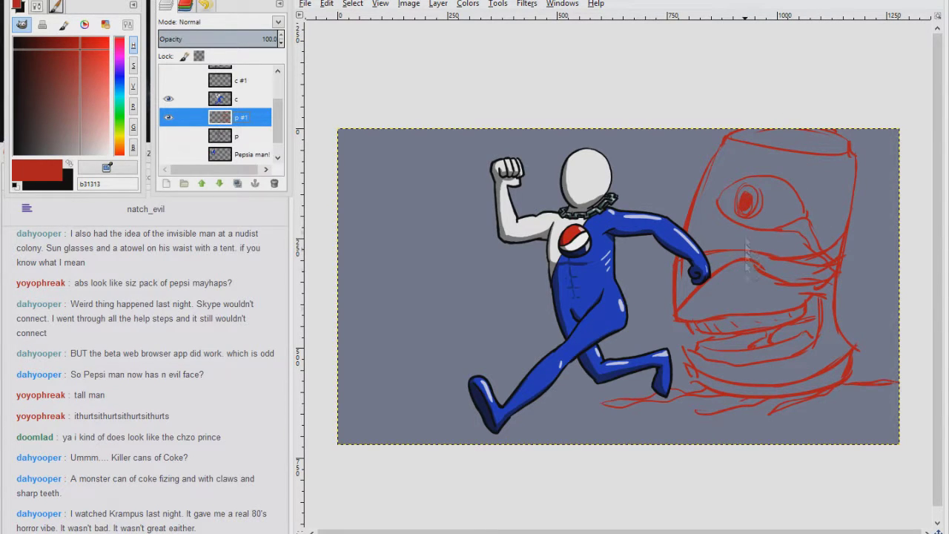
# Lower the red can sketch layer's opacity to 31.9 and switch to the ink layer i with black paint
pyautogui.moveTo(278, 127); pyautogui.dragTo(279, 101)
pyautogui.click(197, 37)
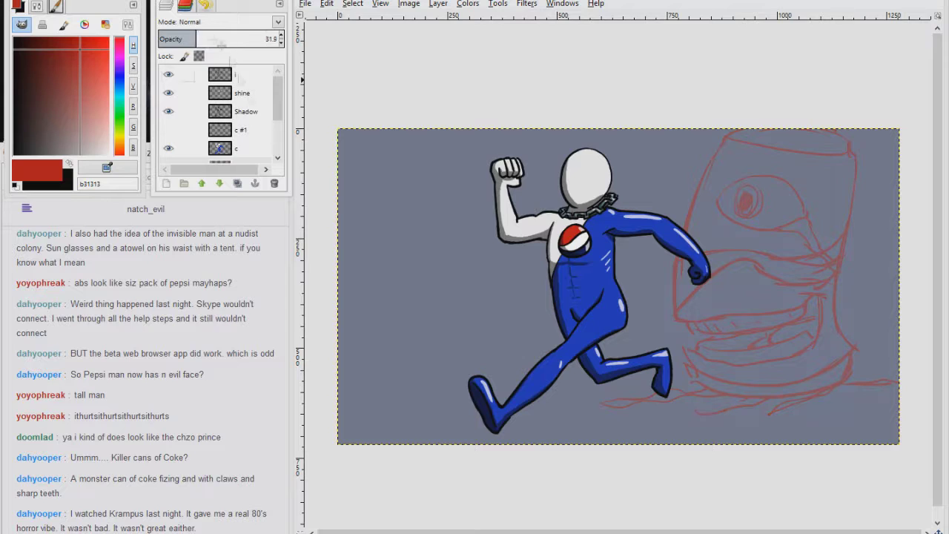
pyautogui.click(239, 73)
pyautogui.scroll(4, 800, 202)
pyautogui.press('d')
# Ink the can's top rim, opening and upper sides in black over the sketch
pyautogui.moveTo(565, 204)
pyautogui.mouseDown()
pyautogui.moveTo(562, 251)
pyautogui.moveTo(569, 169)
pyautogui.mouseUp()
pyautogui.moveTo(568, 136)
pyautogui.mouseDown()
pyautogui.moveTo(558, 272)
pyautogui.moveTo(561, 136)
pyautogui.mouseUp()
pyautogui.moveTo(444, 214)
pyautogui.mouseDown()
pyautogui.moveTo(594, 100)
pyautogui.moveTo(830, 249)
pyautogui.moveTo(838, 265)
pyautogui.mouseUp()
pyautogui.moveTo(445, 214)
pyautogui.mouseDown()
pyautogui.moveTo(517, 276)
pyautogui.moveTo(705, 319)
pyautogui.mouseUp()
pyautogui.hotkey('ctrl', 'z')
pyautogui.moveTo(442, 209)
pyautogui.mouseDown()
pyautogui.moveTo(490, 259)
pyautogui.moveTo(828, 277)
pyautogui.moveTo(841, 302)
pyautogui.mouseUp()
pyautogui.moveTo(841, 302); pyautogui.dragTo(693, 178)
pyautogui.moveTo(545, 195)
pyautogui.mouseDown()
pyautogui.moveTo(620, 200)
pyautogui.moveTo(814, 393)
pyautogui.mouseUp()
pyautogui.moveTo(694, 176)
pyautogui.mouseDown()
pyautogui.moveTo(802, 350)
pyautogui.moveTo(895, 445)
pyautogui.mouseUp()
pyautogui.moveTo(914, 462)
pyautogui.mouseDown()
pyautogui.moveTo(617, 279)
pyautogui.moveTo(623, 299)
pyautogui.mouseUp()
pyautogui.moveTo(561, 156); pyautogui.dragTo(835, 326)
# Ink the eye, the stream trailing from it with a flying drop, and the can's rear side
pyautogui.scroll(4, 724, 198)
pyautogui.scroll(-1, 656, 319)
pyautogui.moveTo(436, 100)
pyautogui.mouseDown()
pyautogui.moveTo(697, 141)
pyautogui.moveTo(781, 127)
pyautogui.moveTo(459, 88)
pyautogui.moveTo(616, 110)
pyautogui.moveTo(558, 109)
pyautogui.moveTo(587, 113)
pyautogui.mouseUp()
pyautogui.moveTo(781, 124); pyautogui.dragTo(790, 153)
pyautogui.moveTo(429, 109)
pyautogui.mouseDown()
pyautogui.moveTo(728, 167)
pyautogui.moveTo(807, 167)
pyautogui.moveTo(797, 154)
pyautogui.moveTo(790, 347)
pyautogui.mouseUp()
pyautogui.moveTo(789, 347)
pyautogui.mouseDown()
pyautogui.moveTo(730, 138)
pyautogui.moveTo(693, 314)
pyautogui.mouseUp()
pyautogui.hotkey('ctrl', 'z')
pyautogui.moveTo(731, 116); pyautogui.dragTo(693, 315)
pyautogui.moveTo(686, 315)
pyautogui.mouseDown()
pyautogui.moveTo(682, 460)
pyautogui.moveTo(625, 228)
pyautogui.mouseUp()
pyautogui.moveTo(622, 215); pyautogui.dragTo(686, 303)
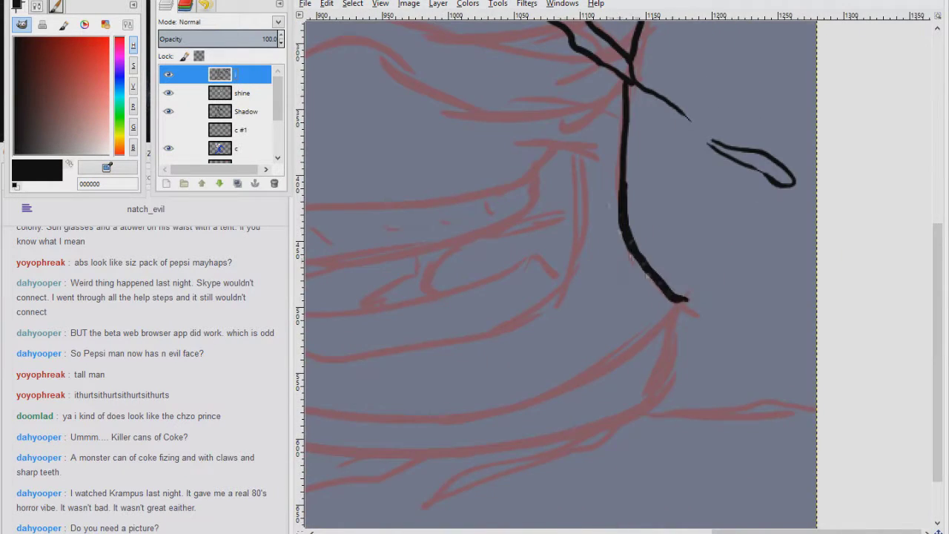
# Ink the can's front side, the lips and the open mouth with its upper and lower rows of teeth
pyautogui.moveTo(386, 104); pyautogui.dragTo(612, 478)
pyautogui.moveTo(527, 46); pyautogui.dragTo(398, 330)
pyautogui.moveTo(376, 412)
pyautogui.mouseDown()
pyautogui.moveTo(447, 154)
pyautogui.moveTo(441, 337)
pyautogui.moveTo(537, 332)
pyautogui.moveTo(845, 278)
pyautogui.moveTo(817, 265)
pyautogui.mouseUp()
pyautogui.moveTo(852, 265); pyautogui.dragTo(898, 315)
pyautogui.moveTo(873, 281)
pyautogui.mouseDown()
pyautogui.moveTo(630, 478)
pyautogui.moveTo(482, 445)
pyautogui.moveTo(561, 475)
pyautogui.mouseUp()
pyautogui.moveTo(454, 327); pyautogui.dragTo(758, 315)
pyautogui.moveTo(456, 330)
pyautogui.mouseDown()
pyautogui.moveTo(430, 316)
pyautogui.moveTo(457, 343)
pyautogui.moveTo(510, 377)
pyautogui.mouseUp()
pyautogui.moveTo(500, 352)
pyautogui.mouseDown()
pyautogui.moveTo(559, 386)
pyautogui.moveTo(565, 352)
pyautogui.moveTo(633, 379)
pyautogui.moveTo(737, 359)
pyautogui.moveTo(758, 320)
pyautogui.mouseUp()
pyautogui.moveTo(777, 354); pyautogui.dragTo(864, 285)
pyautogui.moveTo(504, 414)
pyautogui.mouseDown()
pyautogui.moveTo(523, 449)
pyautogui.moveTo(679, 463)
pyautogui.moveTo(632, 434)
pyautogui.moveTo(784, 449)
pyautogui.moveTo(807, 415)
pyautogui.moveTo(842, 429)
pyautogui.mouseUp()
pyautogui.moveTo(868, 320)
pyautogui.mouseDown()
pyautogui.moveTo(841, 348)
pyautogui.moveTo(754, 371)
pyautogui.moveTo(726, 397)
pyautogui.moveTo(850, 391)
pyautogui.mouseUp()
# Fill the inside of the mouth with black and ink the remaining inner teeth
pyautogui.click(850, 331)
pyautogui.hotkey('ctrl', 'g')
pyautogui.press('Return')
pyautogui.hotkey('ctrl', ',')
pyautogui.hotkey('ctrl', 'shift', 'a')
pyautogui.moveTo(517, 408); pyautogui.dragTo(584, 313)
pyautogui.moveTo(583, 313)
pyautogui.mouseDown()
pyautogui.moveTo(676, 328)
pyautogui.moveTo(791, 300)
pyautogui.moveTo(650, 313)
pyautogui.moveTo(747, 309)
pyautogui.mouseUp()
pyautogui.click(760, 312)
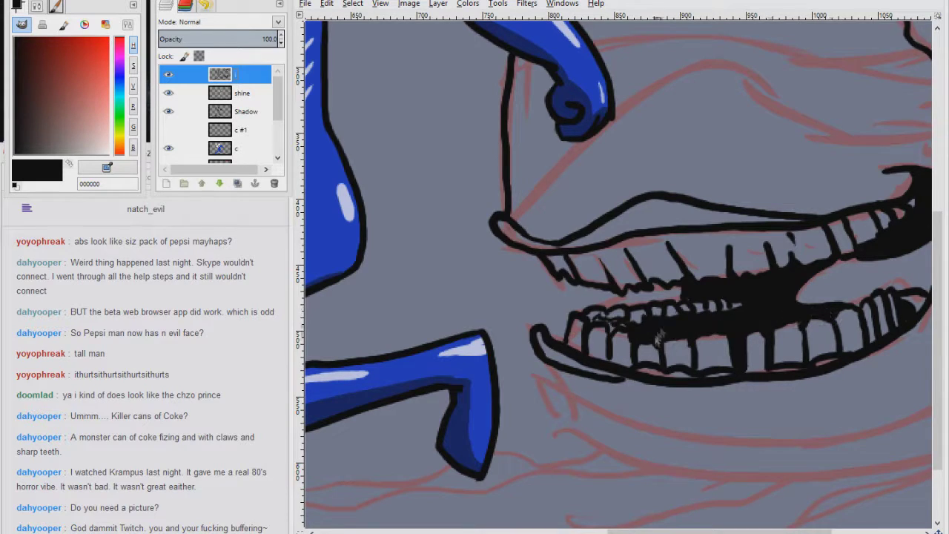
# Ink the edges of the wavy band running across the can between the eye and the mouth
pyautogui.scroll(-2, 684, 297)
pyautogui.scroll(1, 694, 287)
pyautogui.moveTo(571, 321)
pyautogui.mouseDown()
pyautogui.moveTo(612, 286)
pyautogui.moveTo(719, 215)
pyautogui.moveTo(854, 238)
pyautogui.moveTo(912, 229)
pyautogui.mouseUp()
pyautogui.moveTo(912, 228)
pyautogui.mouseDown()
pyautogui.moveTo(860, 233)
pyautogui.moveTo(655, 318)
pyautogui.moveTo(764, 311)
pyautogui.mouseUp()
pyautogui.moveTo(424, 299)
pyautogui.mouseDown()
pyautogui.moveTo(572, 269)
pyautogui.moveTo(709, 264)
pyautogui.mouseUp()
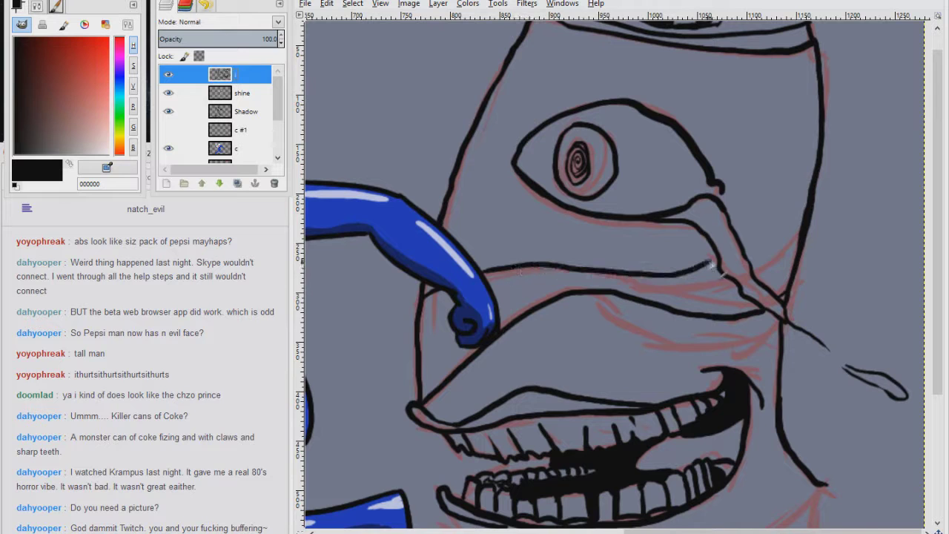
pyautogui.moveTo(805, 206); pyautogui.dragTo(748, 240)
# Ink the two curved lines of the can's base below the mouth
pyautogui.moveTo(681, 321); pyautogui.dragTo(608, 90)
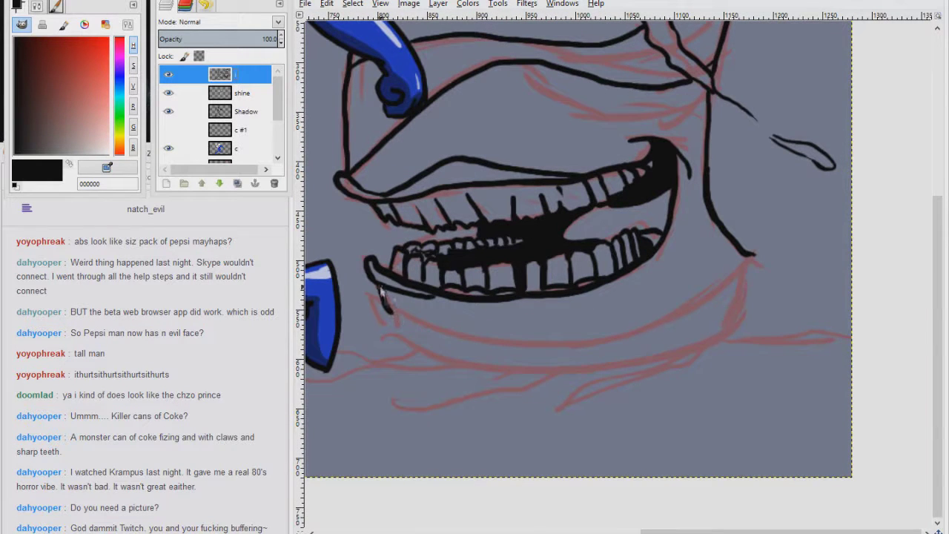
pyautogui.moveTo(383, 297)
pyautogui.mouseDown()
pyautogui.moveTo(465, 339)
pyautogui.moveTo(737, 286)
pyautogui.mouseUp()
pyautogui.moveTo(407, 331)
pyautogui.mouseDown()
pyautogui.moveTo(722, 331)
pyautogui.moveTo(743, 310)
pyautogui.mouseUp()
# Ink the thin arms with small hands reaching out from beneath the can, in front of and behind it
pyautogui.moveTo(515, 361)
pyautogui.mouseDown()
pyautogui.moveTo(786, 271)
pyautogui.moveTo(631, 301)
pyautogui.moveTo(842, 275)
pyautogui.mouseUp()
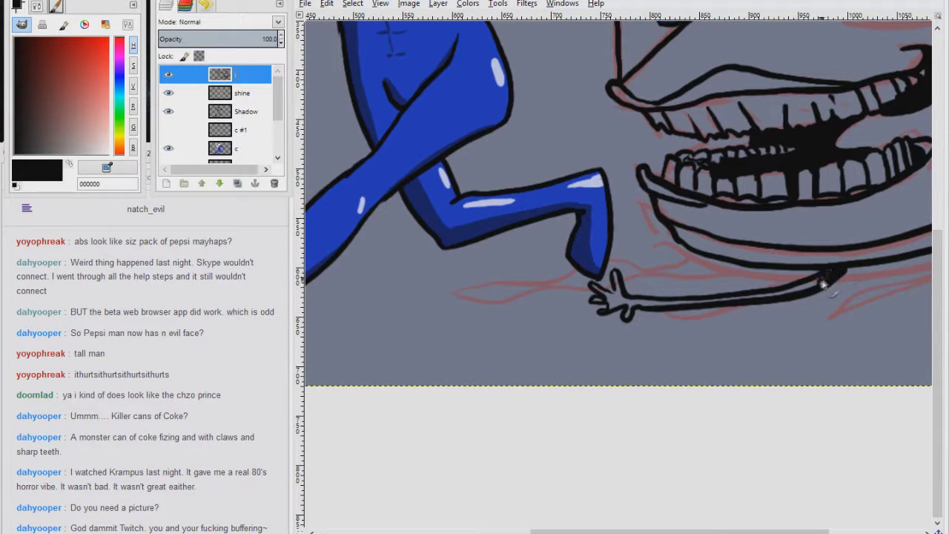
pyautogui.moveTo(710, 259)
pyautogui.mouseDown()
pyautogui.moveTo(614, 211)
pyautogui.moveTo(519, 269)
pyautogui.moveTo(596, 233)
pyautogui.moveTo(715, 268)
pyautogui.moveTo(700, 270)
pyautogui.mouseUp()
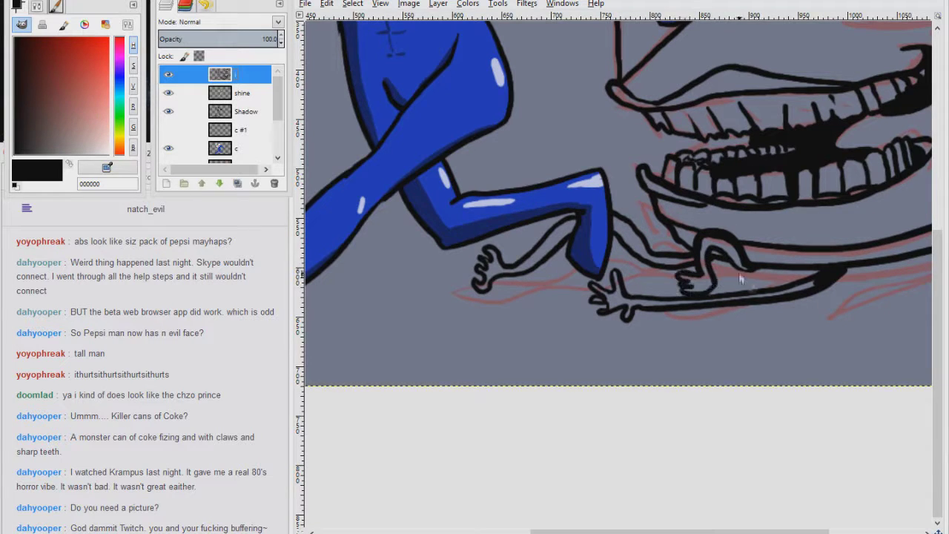
pyautogui.hscroll(3, 711, 280)
pyautogui.moveTo(568, 215); pyautogui.dragTo(581, 243)
pyautogui.moveTo(799, 285); pyautogui.dragTo(656, 307)
pyautogui.moveTo(768, 249); pyautogui.dragTo(890, 265)
pyautogui.moveTo(774, 240); pyautogui.dragTo(890, 236)
pyautogui.moveTo(716, 267); pyautogui.dragTo(842, 283)
pyautogui.moveTo(729, 260); pyautogui.dragTo(862, 290)
pyautogui.moveTo(315, 366); pyautogui.dragTo(638, 389)
# Hide the red can sketch layer p #1
pyautogui.scroll(-2, 637, 388)
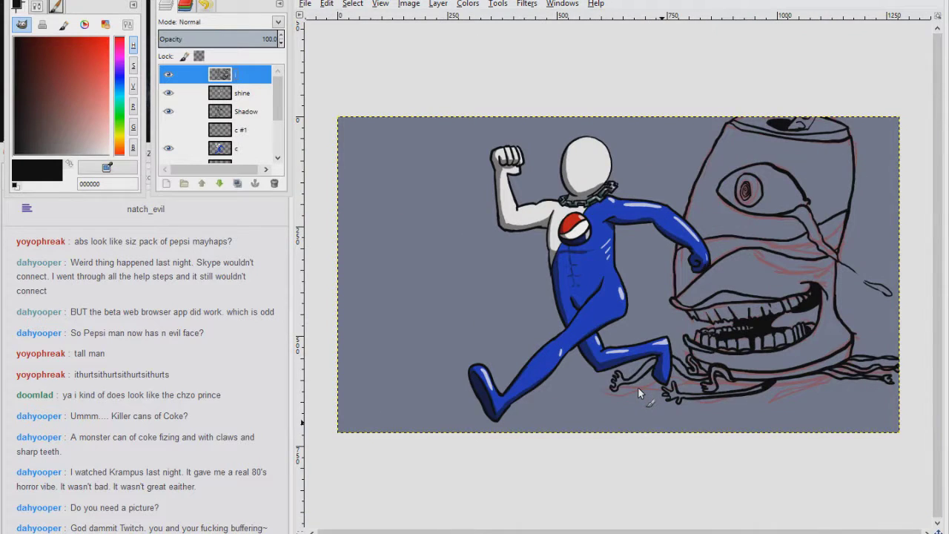
pyautogui.scroll(-3, 215, 112)
pyautogui.click(168, 117)
pyautogui.scroll(3, 276, 143)
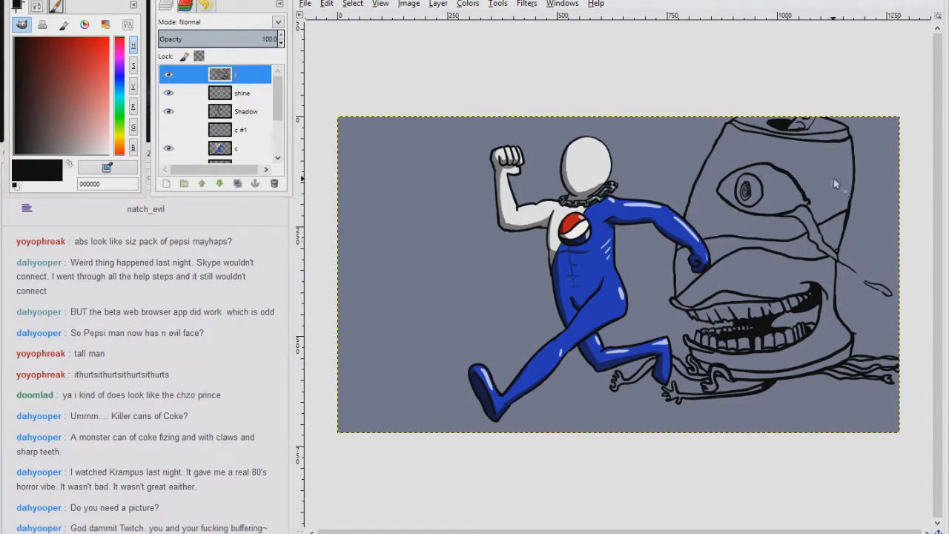
# Fill the can's body with dark red (770404) on the colour layer c
pyautogui.click(58, 41)
pyautogui.click(230, 148)
pyautogui.click(352, 4)
pyautogui.click(120, 81)
pyautogui.hotkey('ctrl', ',')
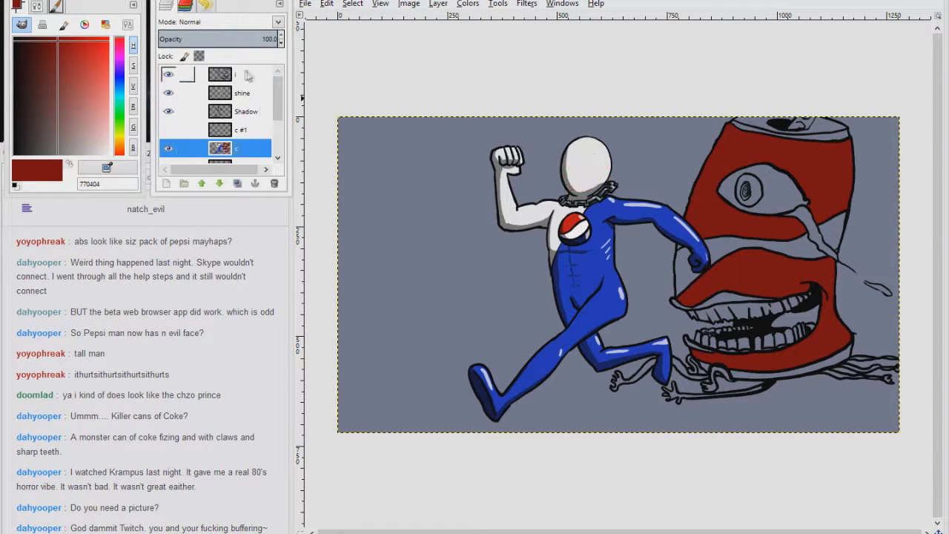
# Select the can's wavy band, grow the selection and fill it with light grey (c8c8c8) on layer c
pyautogui.click(239, 75)
pyautogui.click(241, 148)
pyautogui.moveTo(84, 156); pyautogui.dragTo(88, 156)
pyautogui.click(352, 3)
pyautogui.click(371, 174)
pyautogui.hotkey('ctrl', ',')
# Select the monster's lips, grow the selection and fill them with pink (ca25bc) on layer c
pyautogui.click(239, 75)
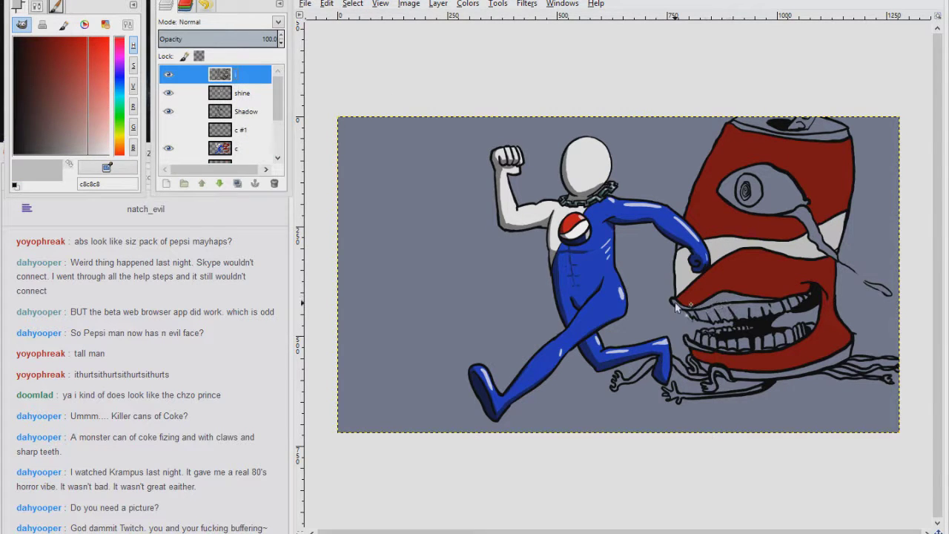
pyautogui.click(119, 55)
pyautogui.moveTo(99, 59); pyautogui.dragTo(88, 59)
pyautogui.click(242, 148)
pyautogui.click(353, 4)
pyautogui.click(371, 174)
pyautogui.press('Return')
pyautogui.hotkey('ctrl', ',')
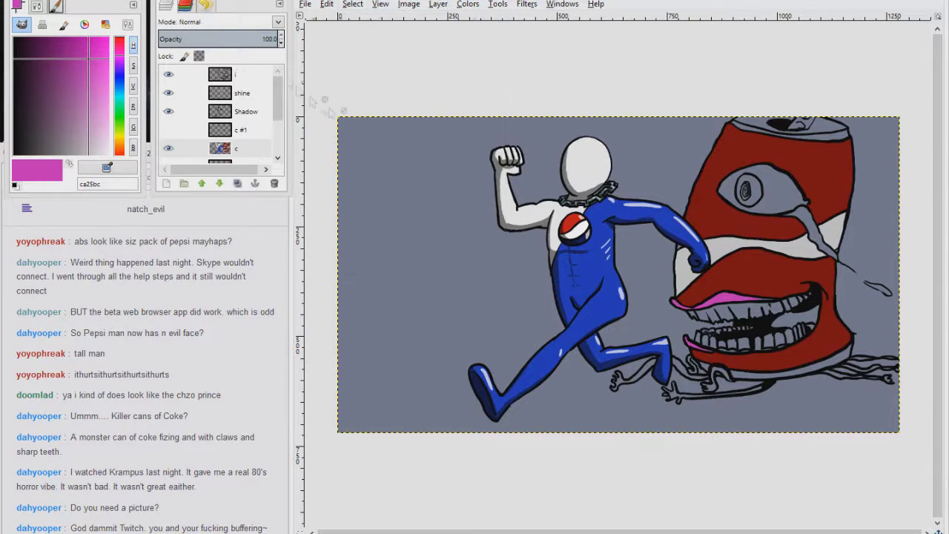
# Select the eye's iris, grow the selection and fill it with bright red on layer c
pyautogui.click(239, 75)
pyautogui.click(754, 191)
pyautogui.click(120, 38)
pyautogui.click(108, 38)
pyautogui.click(243, 148)
pyautogui.click(353, 3)
pyautogui.click(371, 174)
pyautogui.press('Return')
pyautogui.hotkey('ctrl', ',')
# Select the stream running from the eye, grow the selection and fill it with white on layer c
pyautogui.click(239, 75)
pyautogui.click(242, 94)
pyautogui.click(247, 153)
pyautogui.press('d')
pyautogui.press('x')
pyautogui.click(354, 4)
pyautogui.click(371, 174)
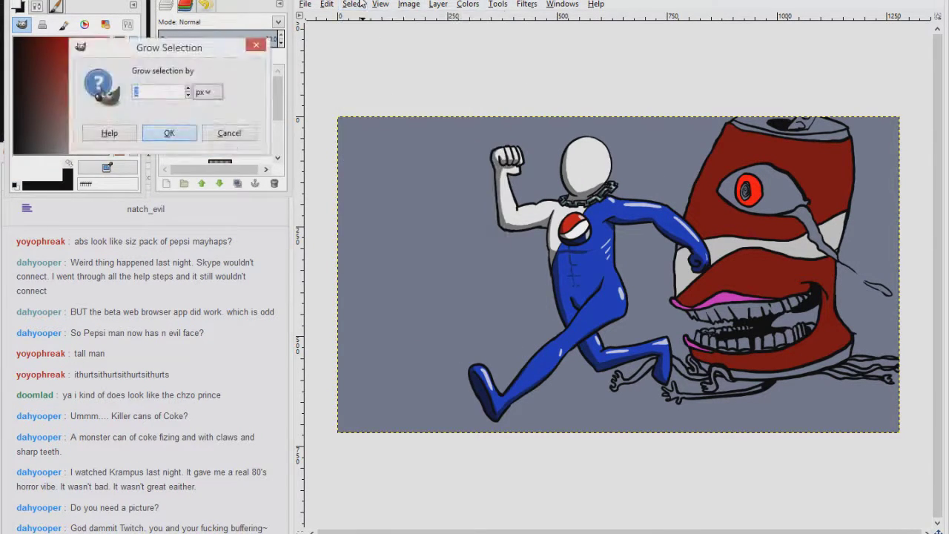
pyautogui.press('Return')
pyautogui.hotkey('ctrl', ',')
# Select the eyeball around the iris, grow the selection and fill it with pale yellow (f4ed7d) on layer c
pyautogui.click(230, 78)
pyautogui.click(243, 149)
pyautogui.click(120, 141)
pyautogui.click(103, 78)
pyautogui.click(120, 136)
pyautogui.click(105, 97)
pyautogui.hotkey('alt', 's')
pyautogui.press('g')
pyautogui.press('Return')
pyautogui.hotkey('ctrl', ',')
# Select the monster's teeth, grow the selection and fill them with dark yellow (c1b60b) on layer c
pyautogui.click(237, 75)
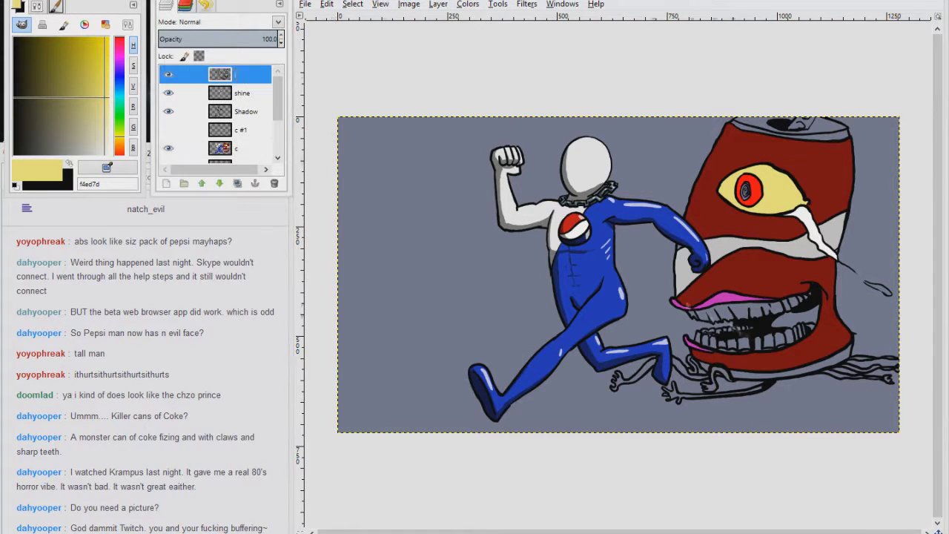
pyautogui.click(246, 150)
pyautogui.moveTo(93, 59); pyautogui.dragTo(85, 44)
pyautogui.click(354, 4)
pyautogui.click(378, 174)
pyautogui.press('Return')
pyautogui.hotkey('ctrl', ',')
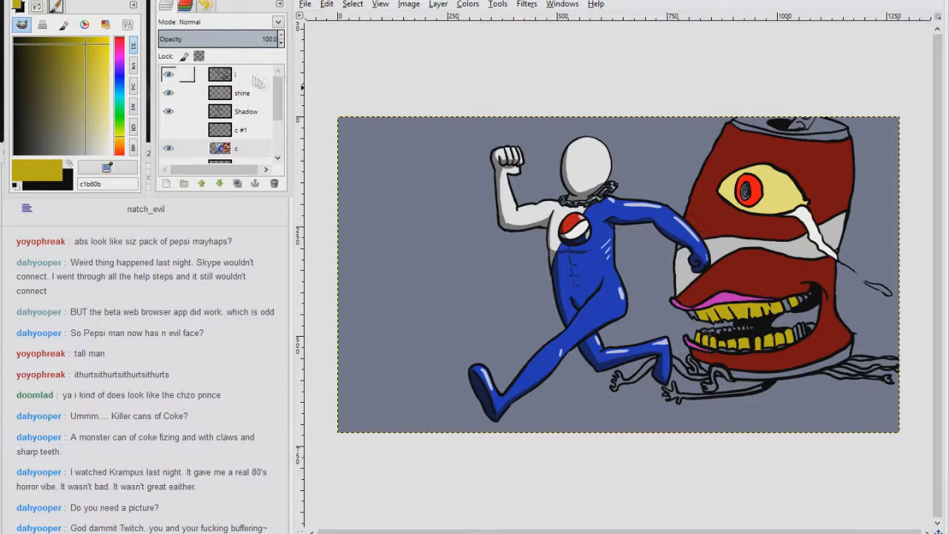
# Select the can's metal lid and rim areas, grow the selection and fill them with grey (8c8c8c) on layer c
pyautogui.click(256, 75)
pyautogui.click(234, 151)
pyautogui.moveTo(71, 143); pyautogui.dragTo(65, 156)
pyautogui.click(355, 4)
pyautogui.click(378, 174)
pyautogui.press('Return')
pyautogui.hotkey('ctrl', ',')
pyautogui.press('d')
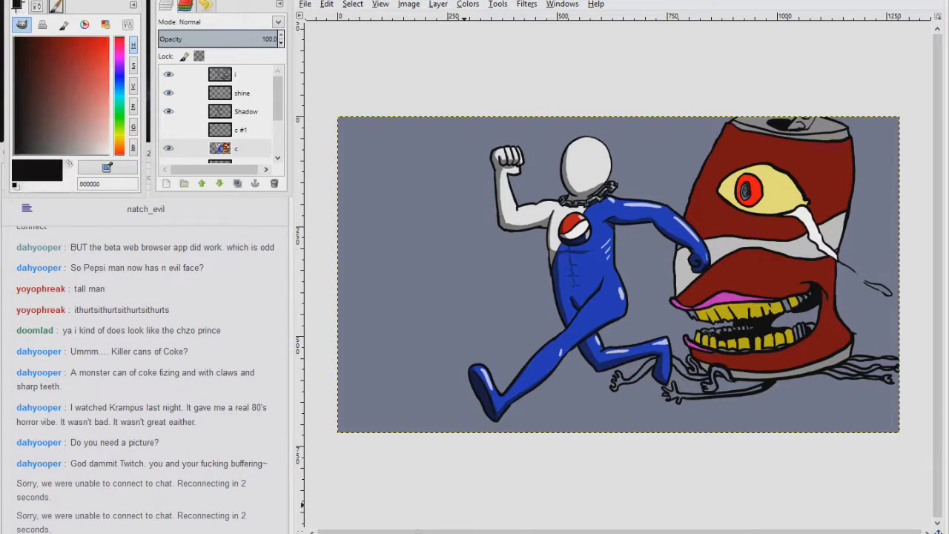
pyautogui.click(864, 532)
pyautogui.click(883, 154)
pyautogui.click(797, 113)
pyautogui.click(894, 189)
pyautogui.click(592, 9)
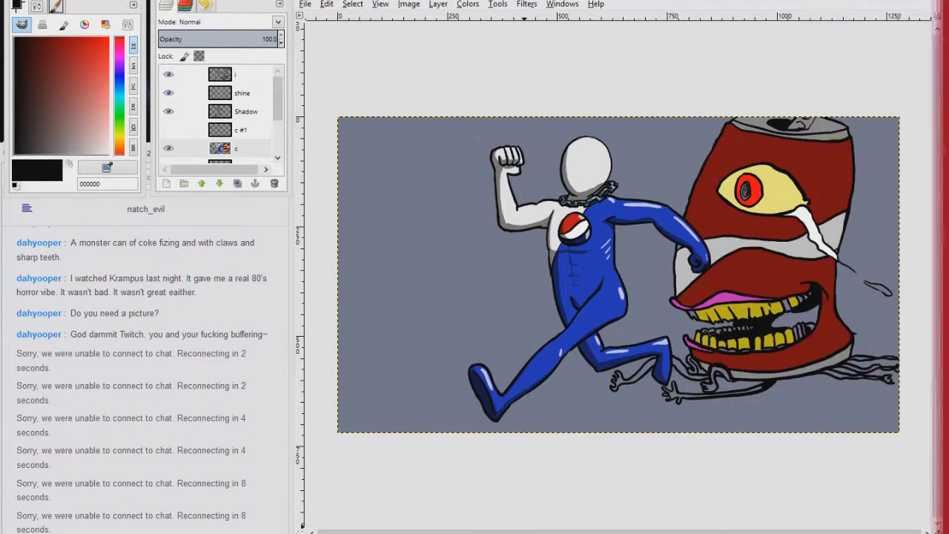
# Send the messages "Check check" and "Am I back?" in the Twitch chat, then return to the drawing
pyautogui.click(115, 438)
pyautogui.moveTo(178, 150); pyautogui.dragTo(184, 95)
pyautogui.click(93, 504)
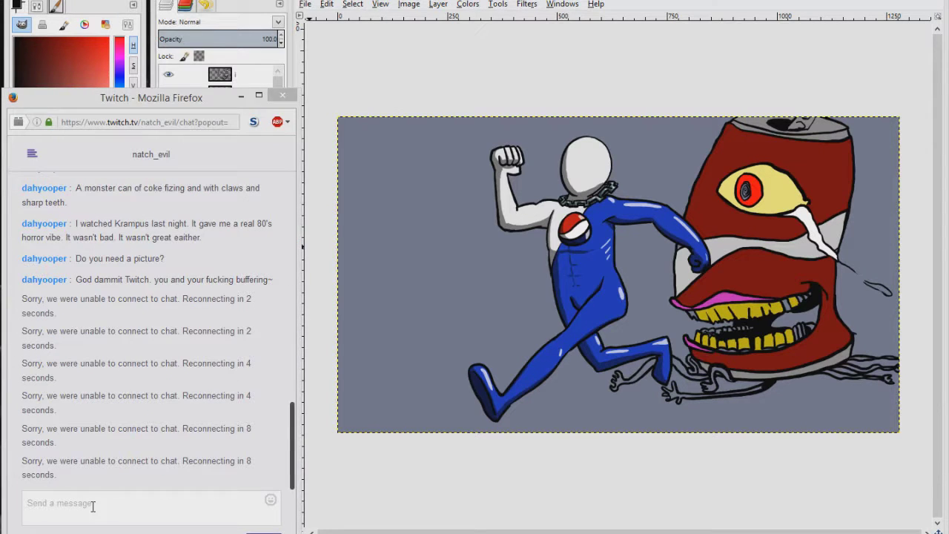
pyautogui.write('Check check')
pyautogui.press('Return')
pyautogui.write('Am I back?')
pyautogui.press('Return')
pyautogui.moveTo(162, 98); pyautogui.dragTo(155, 148)
pyautogui.click(326, 155)
# Paint the monster's pupil dark grey (545454) on layer c and add short rays around it across the red iris
pyautogui.press('x')
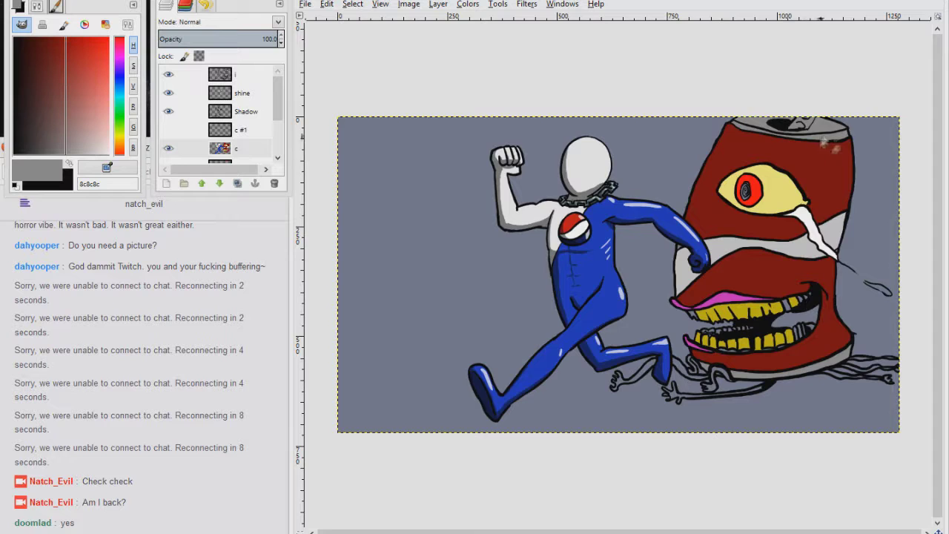
pyautogui.scroll(3, 824, 142)
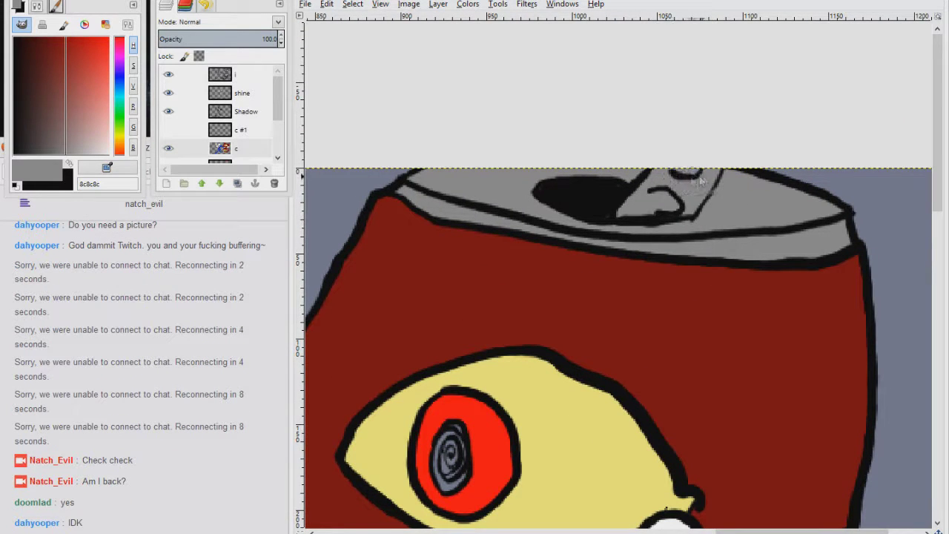
pyautogui.moveTo(616, 216); pyautogui.dragTo(687, 38)
pyautogui.keyDown('ctrl'); pyautogui.click(561, 275); pyautogui.keyUp('ctrl')
pyautogui.click(522, 282)
pyautogui.click(44, 154)
pyautogui.click(523, 283)
pyautogui.moveTo(545, 269); pyautogui.dragTo(565, 256)
pyautogui.moveTo(536, 309); pyautogui.dragTo(552, 324)
pyautogui.moveTo(504, 270); pyautogui.dragTo(491, 258)
pyautogui.moveTo(533, 251); pyautogui.dragTo(540, 233)
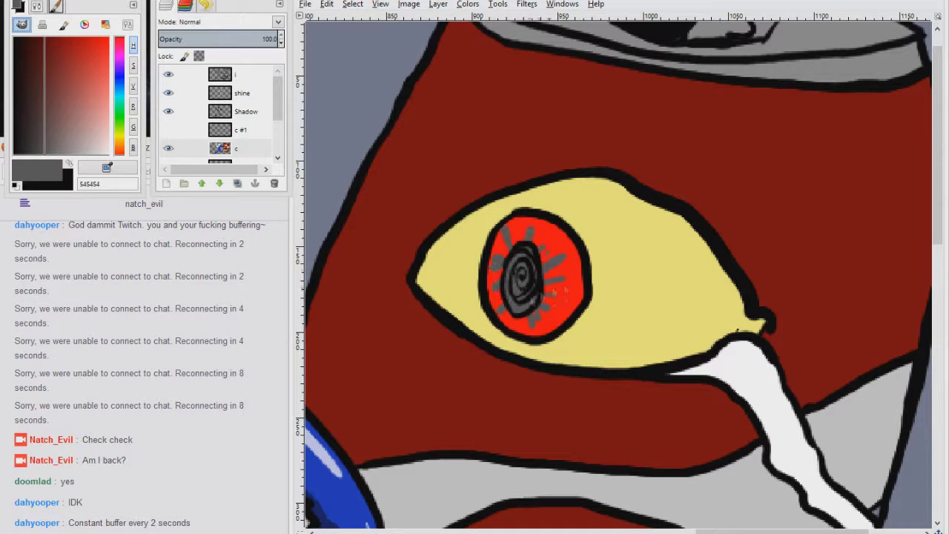
# Paint the trailing droplet at the end of the eye's stream white on layer c
pyautogui.keyDown('ctrl'); pyautogui.click(630, 297); pyautogui.keyUp('ctrl')
pyautogui.moveTo(756, 445); pyautogui.dragTo(514, 160)
pyautogui.keyDown('ctrl'); pyautogui.click(549, 163); pyautogui.keyUp('ctrl')
pyautogui.moveTo(754, 354)
pyautogui.mouseDown()
pyautogui.moveTo(721, 317)
pyautogui.moveTo(838, 393)
pyautogui.moveTo(808, 383)
pyautogui.mouseUp()
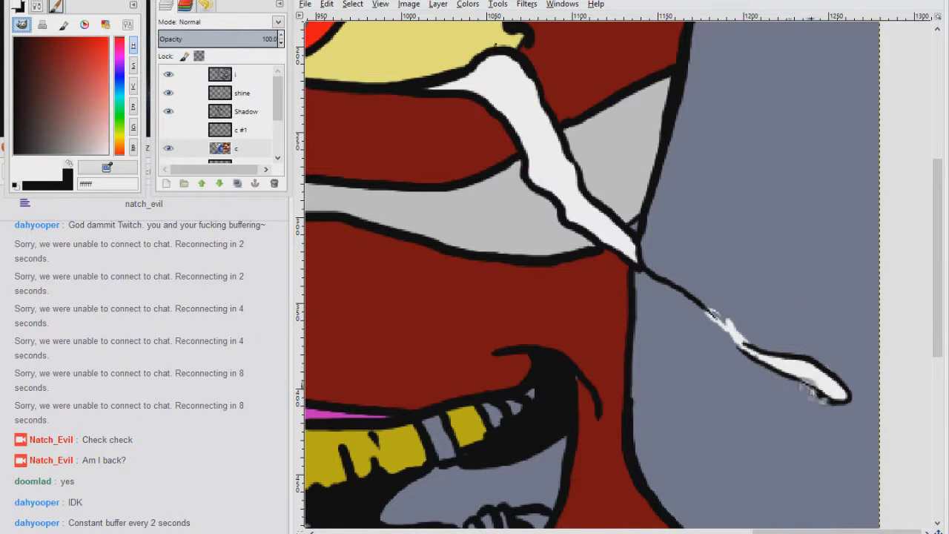
# Paint the missed upper teeth dark yellow (c1b60b) and the tongue purple (830579) on layer c
pyautogui.keyDown('ctrl'); pyautogui.click(467, 425); pyautogui.keyUp('ctrl')
pyautogui.moveTo(490, 412); pyautogui.dragTo(509, 412)
pyautogui.moveTo(430, 426)
pyautogui.mouseDown()
pyautogui.moveTo(447, 455)
pyautogui.moveTo(664, 311)
pyautogui.mouseUp()
pyautogui.keyDown('ctrl'); pyautogui.click(444, 268); pyautogui.keyUp('ctrl')
pyautogui.click(61, 41)
pyautogui.moveTo(768, 305)
pyautogui.mouseDown()
pyautogui.moveTo(765, 318)
pyautogui.moveTo(617, 359)
pyautogui.moveTo(679, 378)
pyautogui.moveTo(677, 359)
pyautogui.moveTo(743, 393)
pyautogui.moveTo(677, 423)
pyautogui.mouseUp()
# Paint the remaining front and lower teeth dark yellow (c1b60b) and the gaps along the lower gum dark red
pyautogui.keyDown('ctrl'); pyautogui.click(578, 304); pyautogui.keyUp('ctrl')
pyautogui.keyDown('ctrl'); pyautogui.click(795, 252); pyautogui.keyUp('ctrl')
pyautogui.keyDown('ctrl'); pyautogui.click(653, 424); pyautogui.keyUp('ctrl')
pyautogui.moveTo(585, 459)
pyautogui.mouseDown()
pyautogui.moveTo(715, 370)
pyautogui.moveTo(682, 388)
pyautogui.moveTo(508, 387)
pyautogui.mouseUp()
pyautogui.keyDown('ctrl'); pyautogui.click(707, 420); pyautogui.keyUp('ctrl')
pyautogui.keyDown('ctrl'); pyautogui.click(746, 386); pyautogui.keyUp('ctrl')
pyautogui.keyDown('ctrl'); pyautogui.click(518, 355); pyautogui.keyUp('ctrl')
pyautogui.moveTo(574, 308)
pyautogui.mouseDown()
pyautogui.moveTo(475, 325)
pyautogui.moveTo(492, 331)
pyautogui.mouseUp()
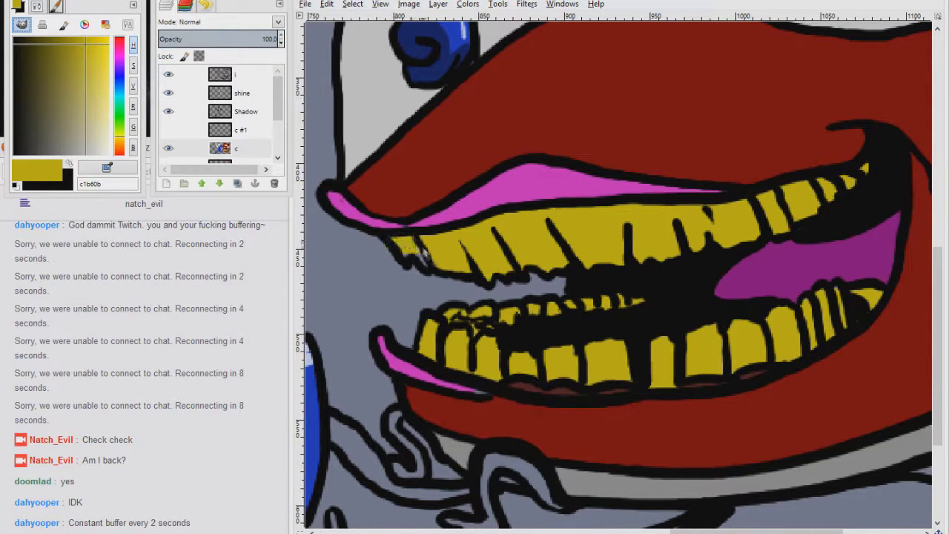
# Touch up missed spots around the mouth and can body with pink (ca25bc) and dark red (770404) sampled from the drawing
pyautogui.keyDown('ctrl'); pyautogui.click(482, 182); pyautogui.keyUp('ctrl')
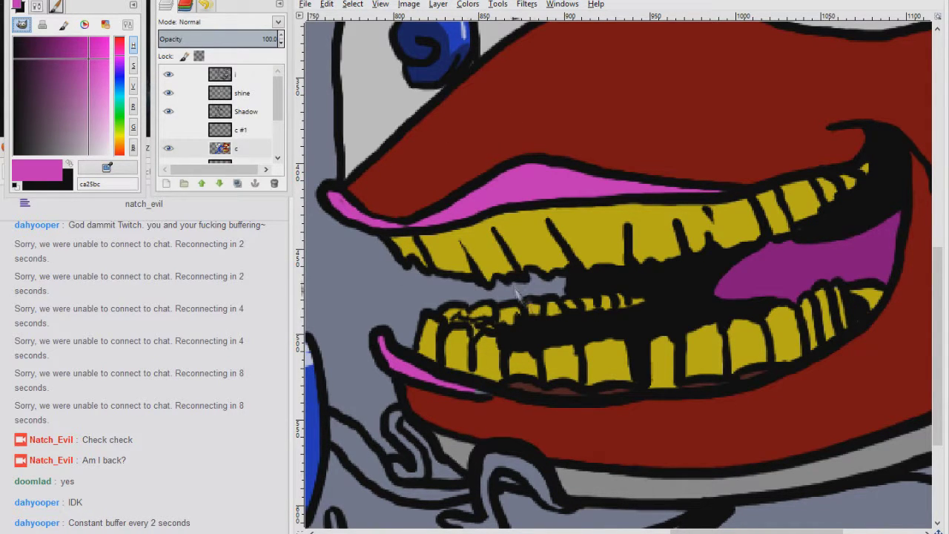
pyautogui.scroll(5, 481, 396)
pyautogui.keyDown('ctrl'); pyautogui.click(552, 271); pyautogui.keyUp('ctrl')
pyautogui.keyDown('ctrl'); pyautogui.click(433, 169); pyautogui.keyUp('ctrl')
pyautogui.moveTo(419, 191); pyautogui.dragTo(427, 183)
# Paint the arms trailing behind the can with the tongue's purple (830579) on layer c
pyautogui.hscroll(6, 518, 252)
pyautogui.scroll(3, 711, 178)
pyautogui.scroll(-9, 712, 222)
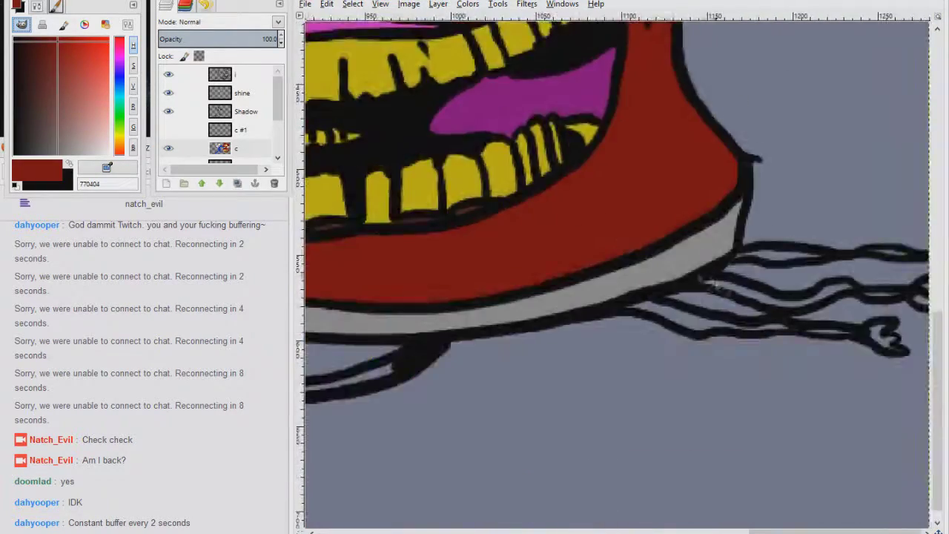
pyautogui.hscroll(2, 593, 186)
pyautogui.keyDown('ctrl'); pyautogui.click(470, 115); pyautogui.keyUp('ctrl')
pyautogui.moveTo(611, 287); pyautogui.dragTo(644, 294)
pyautogui.moveTo(808, 337)
pyautogui.mouseDown()
pyautogui.moveTo(578, 317)
pyautogui.moveTo(511, 345)
pyautogui.moveTo(643, 363)
pyautogui.mouseUp()
pyautogui.moveTo(735, 370); pyautogui.dragTo(761, 383)
pyautogui.hscroll(-2, 741, 356)
pyautogui.scroll(1, 474, 311)
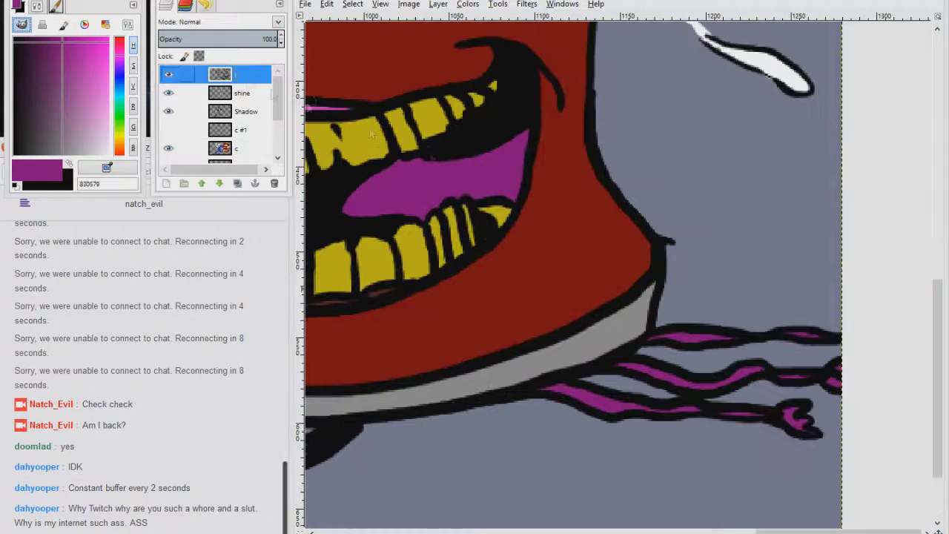
# Paint the arms and hands reaching out in front of and under the can purple (830579) on layer c
pyautogui.hscroll(-6, 435, 178)
pyautogui.scroll(-4, 498, 239)
pyautogui.moveTo(493, 239)
pyautogui.mouseDown()
pyautogui.moveTo(518, 248)
pyautogui.moveTo(545, 181)
pyautogui.moveTo(586, 216)
pyautogui.mouseUp()
pyautogui.moveTo(354, 130)
pyautogui.mouseDown()
pyautogui.moveTo(404, 185)
pyautogui.moveTo(497, 207)
pyautogui.mouseUp()
pyautogui.moveTo(415, 126); pyautogui.dragTo(434, 164)
pyautogui.moveTo(361, 252); pyautogui.dragTo(361, 264)
pyautogui.moveTo(360, 263); pyautogui.dragTo(573, 269)
pyautogui.moveTo(351, 193)
pyautogui.mouseDown()
pyautogui.moveTo(359, 197)
pyautogui.moveTo(343, 231)
pyautogui.moveTo(393, 225)
pyautogui.moveTo(461, 176)
pyautogui.mouseUp()
pyautogui.moveTo(567, 271); pyautogui.dragTo(535, 282)
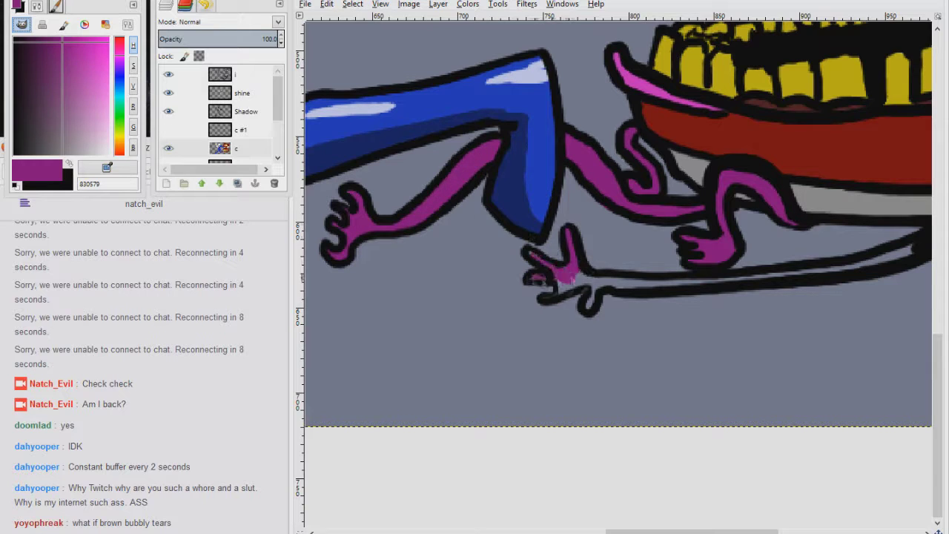
pyautogui.moveTo(609, 283); pyautogui.dragTo(750, 277)
pyautogui.moveTo(750, 278)
pyautogui.mouseDown()
pyautogui.moveTo(569, 289)
pyautogui.moveTo(747, 258)
pyautogui.mouseUp()
pyautogui.scroll(-4, 730, 247)
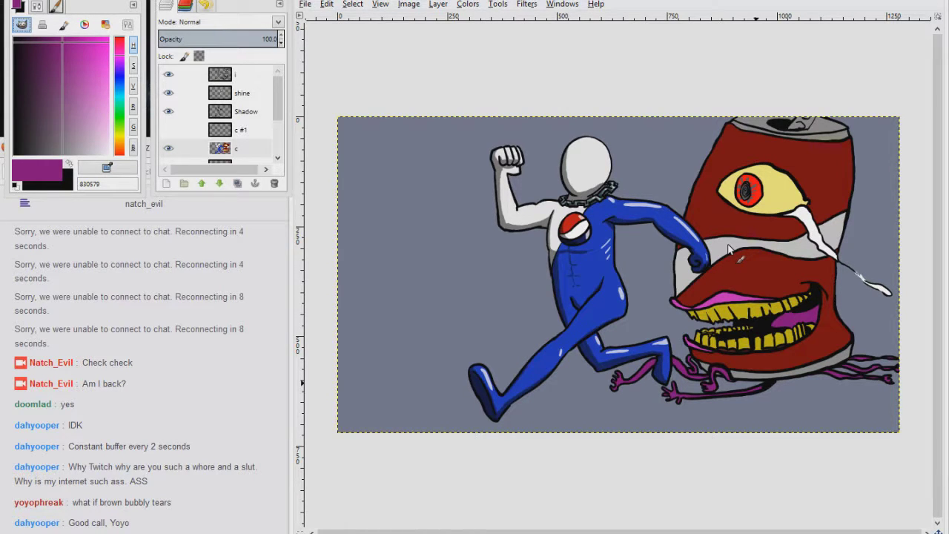
# Paint a long white highlight stripe down the can's right side, from the lid to the base, on the shine layer
pyautogui.click(256, 92)
pyautogui.click(15, 185)
pyautogui.click(68, 163)
pyautogui.scroll(2, 829, 178)
pyautogui.moveTo(829, 178); pyautogui.dragTo(696, 266)
pyautogui.moveTo(712, 171)
pyautogui.mouseDown()
pyautogui.moveTo(730, 195)
pyautogui.moveTo(716, 345)
pyautogui.mouseUp()
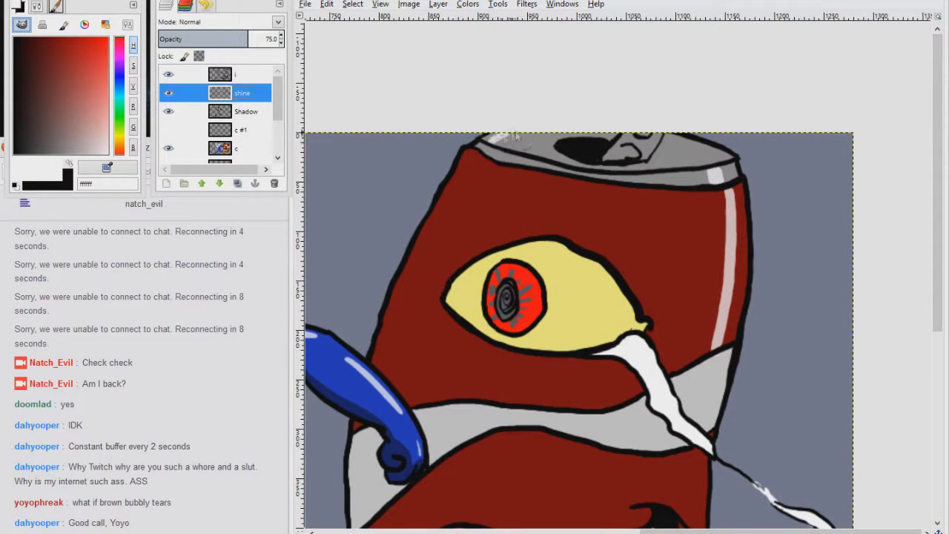
pyautogui.moveTo(698, 430); pyautogui.dragTo(688, 201)
pyautogui.moveTo(698, 127)
pyautogui.mouseDown()
pyautogui.moveTo(685, 181)
pyautogui.moveTo(711, 104)
pyautogui.moveTo(685, 315)
pyautogui.moveTo(687, 356)
pyautogui.moveTo(694, 341)
pyautogui.moveTo(696, 385)
pyautogui.moveTo(713, 427)
pyautogui.mouseUp()
pyautogui.hotkey('ctrl', 'z')
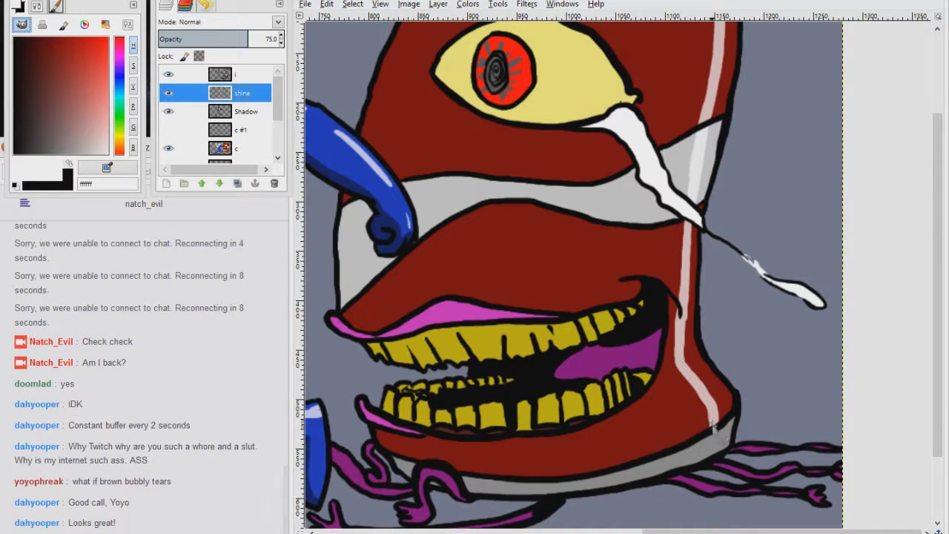
# Add white highlights to the teeth and the eyeball on the shine layer
pyautogui.moveTo(507, 213); pyautogui.dragTo(529, 323)
pyautogui.moveTo(584, 144); pyautogui.dragTo(630, 198)
pyautogui.moveTo(658, 353)
pyautogui.mouseDown()
pyautogui.moveTo(693, 212)
pyautogui.moveTo(713, 193)
pyautogui.mouseUp()
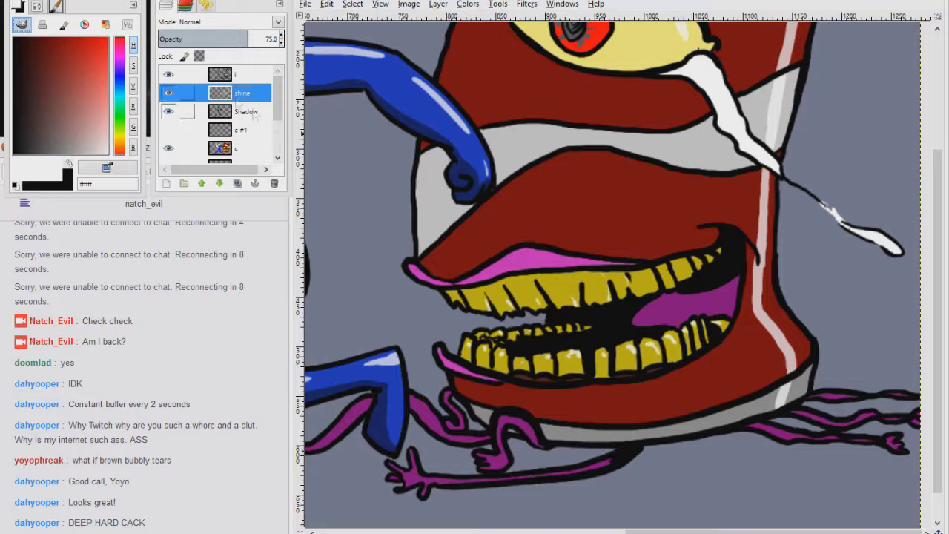
# Shade the eyeball's lower edge in black on the Shadow layer and add a white glint across the iris on the shine layer
pyautogui.click(246, 111)
pyautogui.press('x')
pyautogui.scroll(4, 511, 156)
pyautogui.moveTo(519, 214); pyautogui.dragTo(644, 216)
pyautogui.click(242, 92)
pyautogui.press('x')
pyautogui.moveTo(553, 168); pyautogui.dragTo(578, 154)
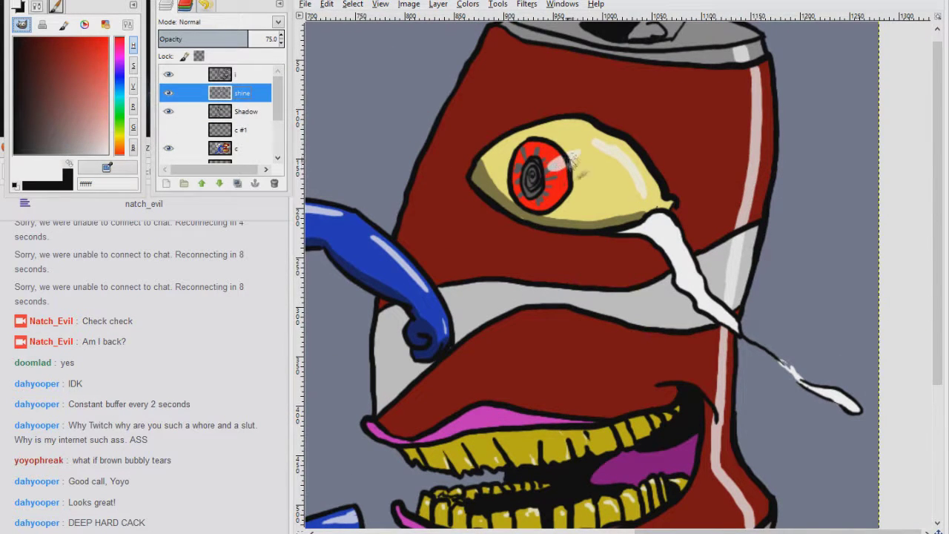
# Shade the can's left side in black on the Shadow layer, growing and filling a selection of the shaded area
pyautogui.click(246, 111)
pyautogui.press('x')
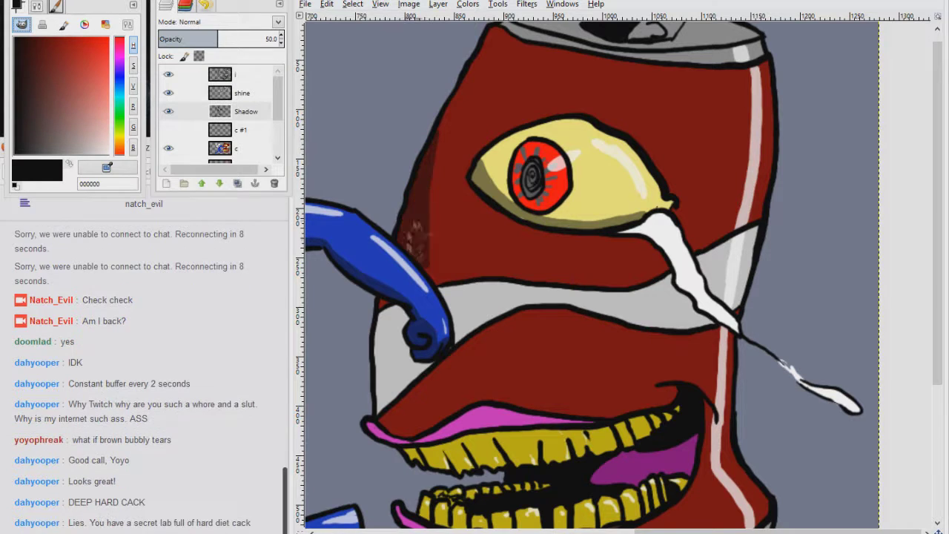
pyautogui.scroll(-3, 415, 244)
pyautogui.moveTo(387, 204)
pyautogui.mouseDown()
pyautogui.moveTo(382, 299)
pyautogui.moveTo(406, 209)
pyautogui.mouseUp()
pyautogui.hotkey('shift', 'g')
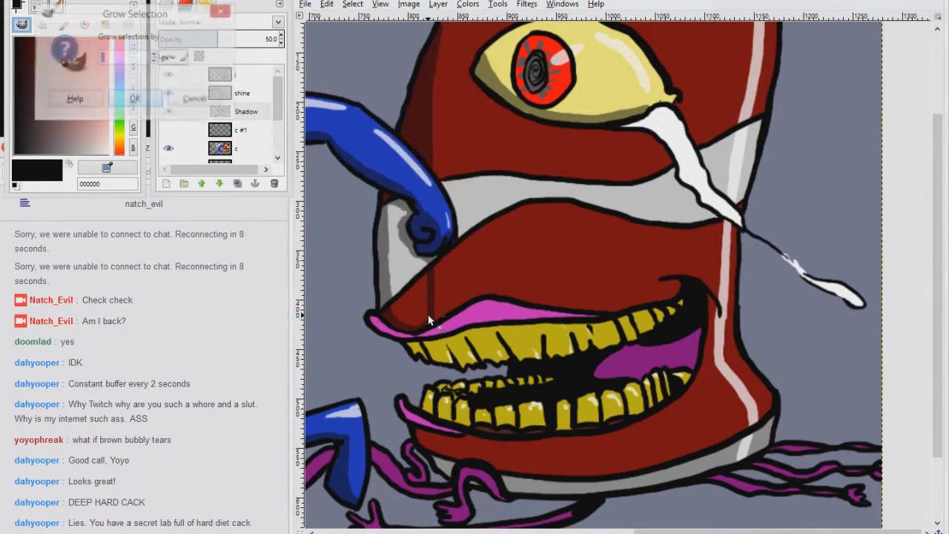
pyautogui.press('Return')
pyautogui.hotkey('ctrl', ',')
pyautogui.hotkey('ctrl', 'shift', 'a')
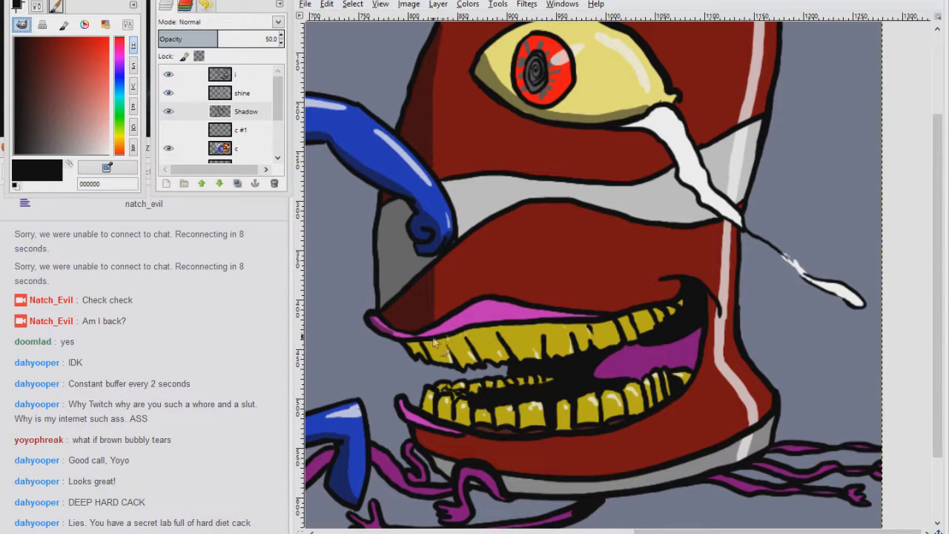
# Highlight the upper lip in white and shade the tops of the upper teeth in black on the Shadow layer
pyautogui.press('x')
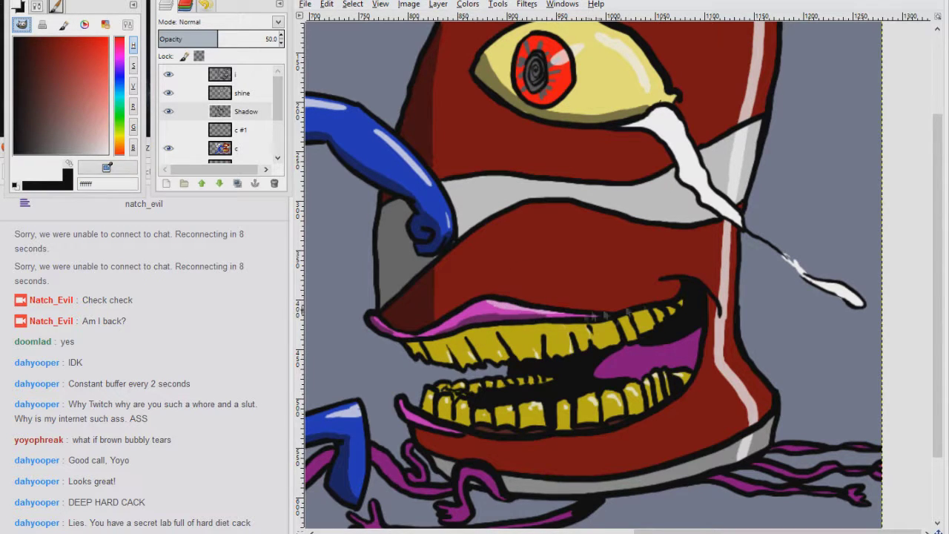
pyautogui.press('x')
pyautogui.moveTo(493, 338); pyautogui.dragTo(663, 317)
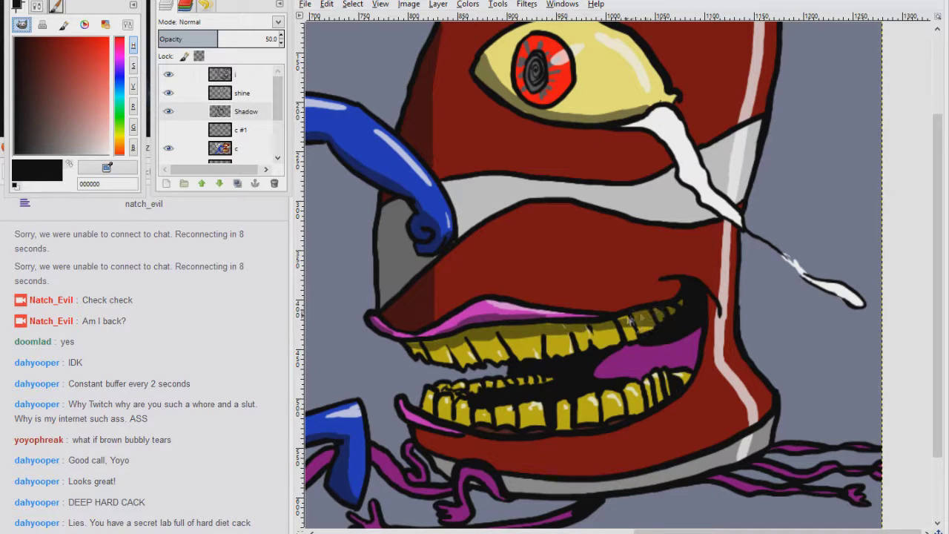
# Shade the edges of the lower teeth in black on the Shadow layer
pyautogui.moveTo(555, 385); pyautogui.dragTo(463, 395)
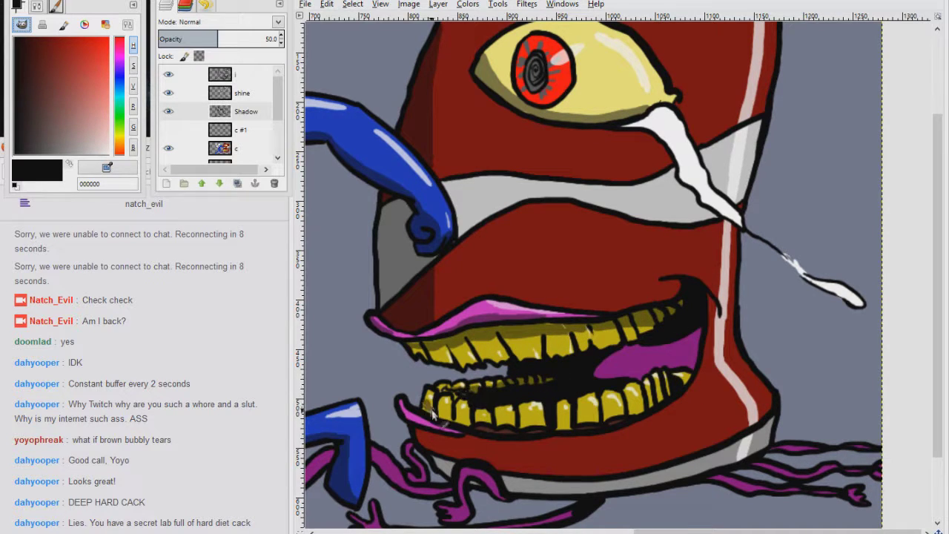
pyautogui.moveTo(472, 430); pyautogui.dragTo(535, 431)
pyautogui.moveTo(560, 404)
pyautogui.mouseDown()
pyautogui.moveTo(561, 421)
pyautogui.moveTo(523, 424)
pyautogui.mouseUp()
pyautogui.moveTo(494, 409); pyautogui.dragTo(492, 428)
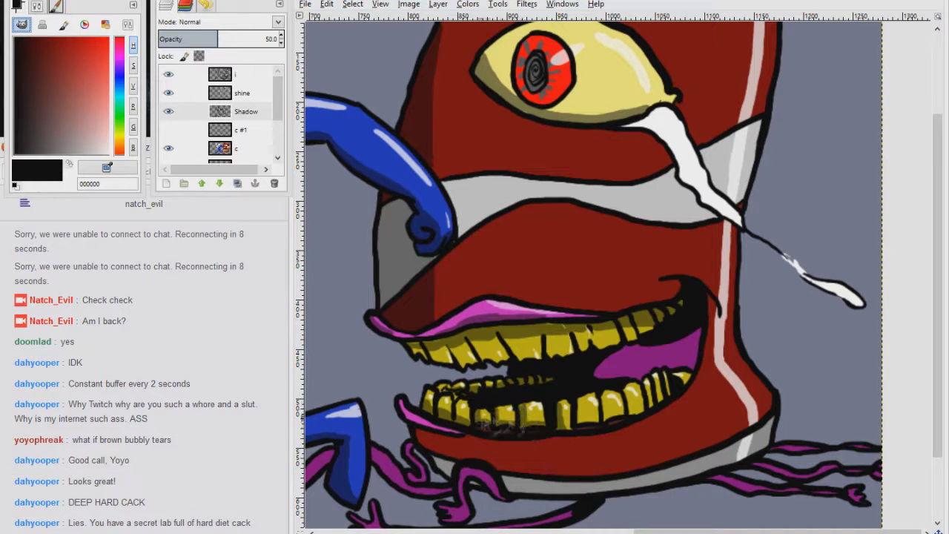
pyautogui.moveTo(605, 396); pyautogui.dragTo(607, 423)
# Shade the lower lip, the can's lower left corner and the front arms in black on the Shadow layer
pyautogui.moveTo(400, 408)
pyautogui.mouseDown()
pyautogui.moveTo(450, 440)
pyautogui.moveTo(452, 457)
pyautogui.mouseUp()
pyautogui.moveTo(499, 432); pyautogui.dragTo(527, 357)
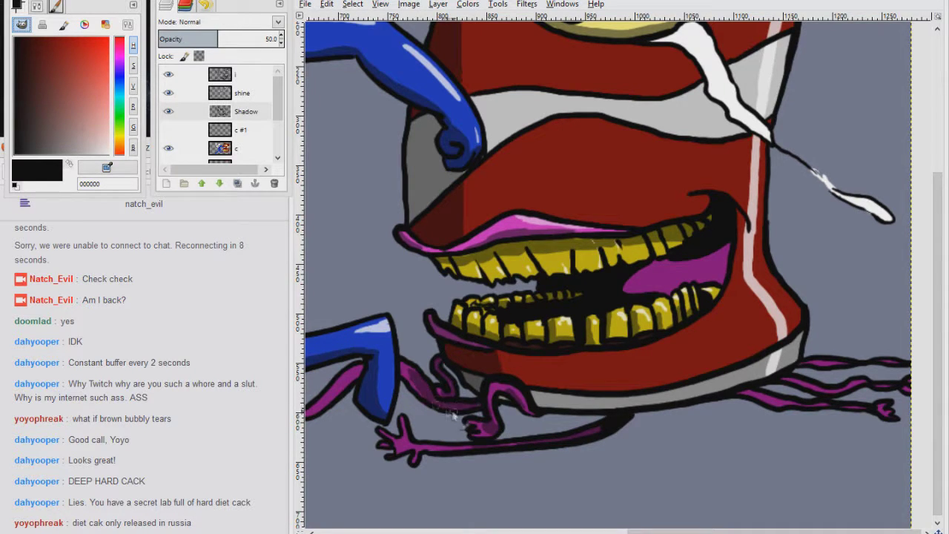
pyautogui.moveTo(423, 381); pyautogui.dragTo(590, 311)
# Add white highlights to the rear and front arms on the Shadow layer
pyautogui.press('x')
pyautogui.moveTo(785, 317); pyautogui.dragTo(508, 357)
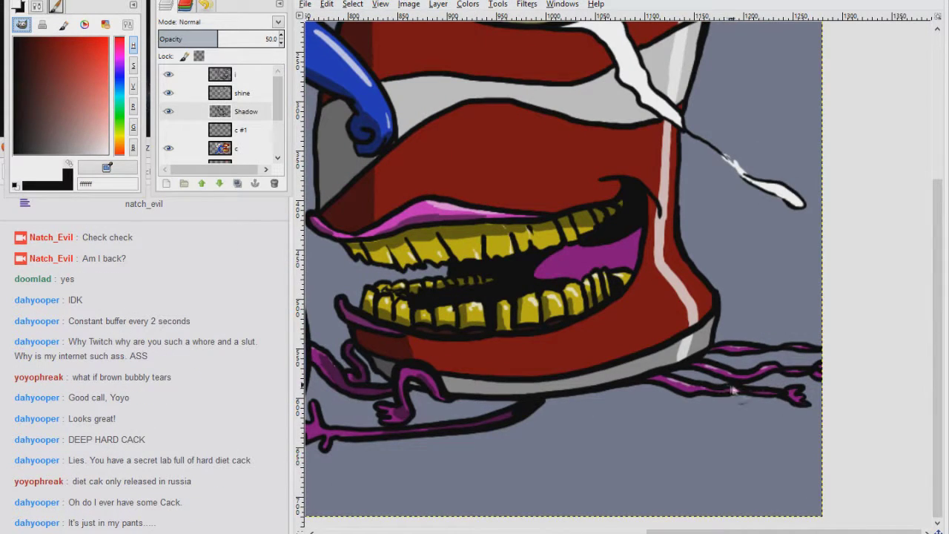
pyautogui.moveTo(434, 408); pyautogui.dragTo(604, 389)
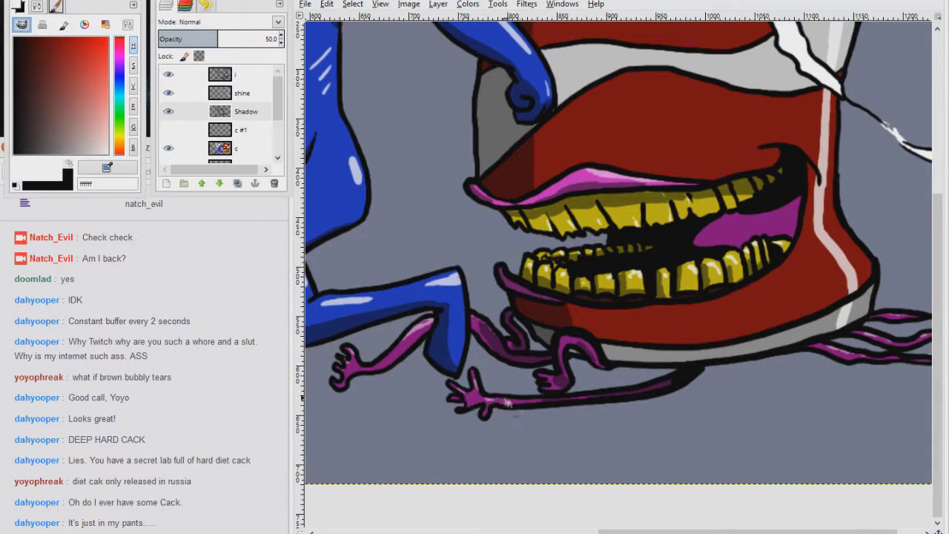
# Shade the tongue in black on the Shadow layer, leaving a light streak across it
pyautogui.moveTo(784, 209)
pyautogui.mouseDown()
pyautogui.moveTo(639, 312)
pyautogui.moveTo(558, 341)
pyautogui.moveTo(623, 335)
pyautogui.mouseUp()
pyautogui.press('x')
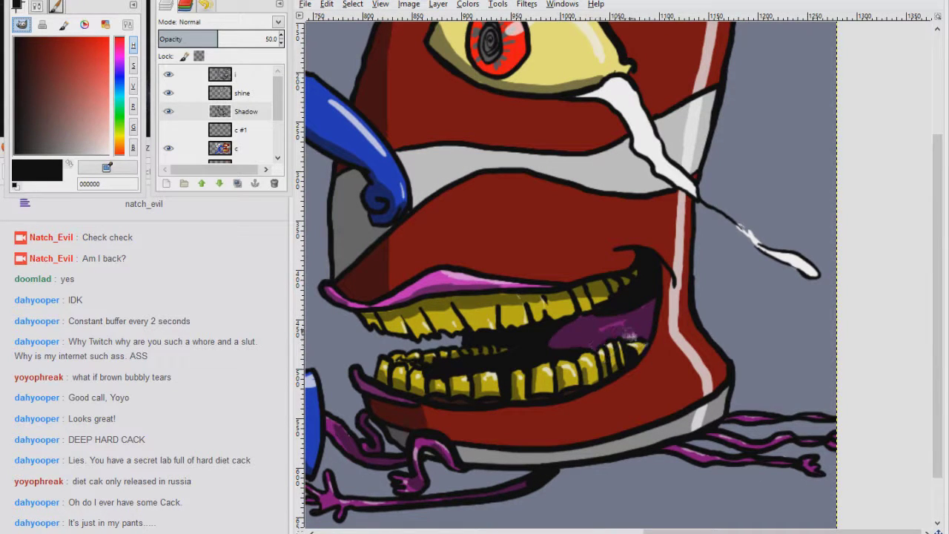
pyautogui.hotkey('shift', 'ctrl', 'j')
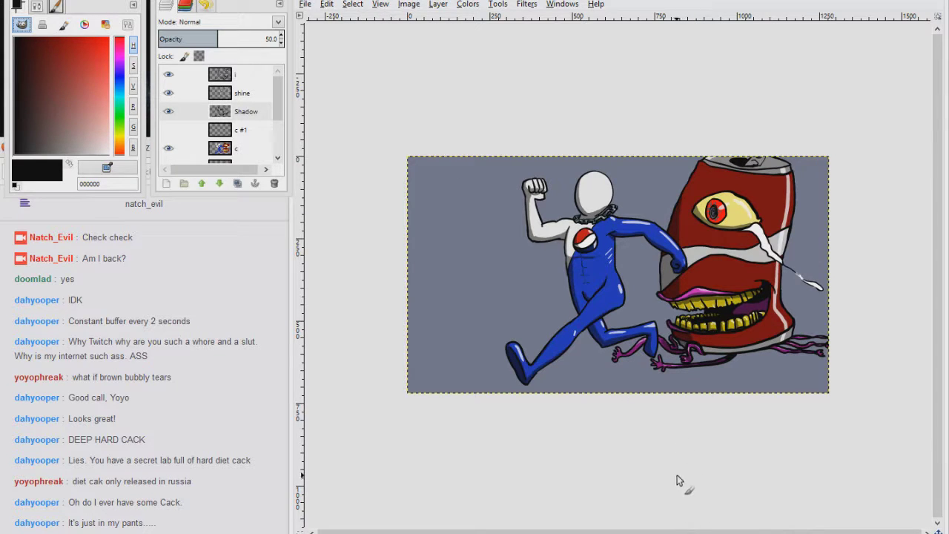
# Fill the Background layer with a vertical gradient running from dark grey at the top to blue-violet at the bottom
pyautogui.scroll(-5, 238, 119)
pyautogui.click(248, 154)
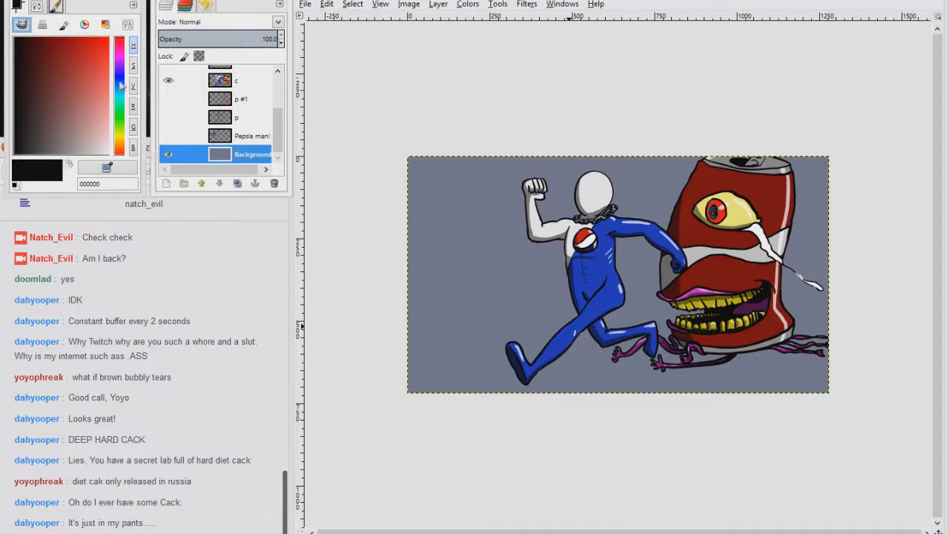
pyautogui.click(69, 165)
pyautogui.click(69, 164)
pyautogui.moveTo(67, 147); pyautogui.dragTo(41, 146)
pyautogui.moveTo(629, 166); pyautogui.dragTo(636, 450)
# Add a layer named bg and fill a polygonal ground area sloping up to the right with dark grey (1d1d1d)
pyautogui.click(166, 183)
pyautogui.write('bg')
pyautogui.click(162, 233)
pyautogui.click(23, 154)
pyautogui.click(391, 371)
pyautogui.click(857, 275)
pyautogui.click(874, 420)
pyautogui.click(390, 420)
pyautogui.click(392, 371)
pyautogui.click(787, 294)
# Select a rectangle over the ground area on layer bg, apply a filter to it and clear the selection
pyautogui.moveTo(357, 256)
pyautogui.mouseDown()
pyautogui.moveTo(860, 452)
pyautogui.moveTo(866, 425)
pyautogui.mouseUp()
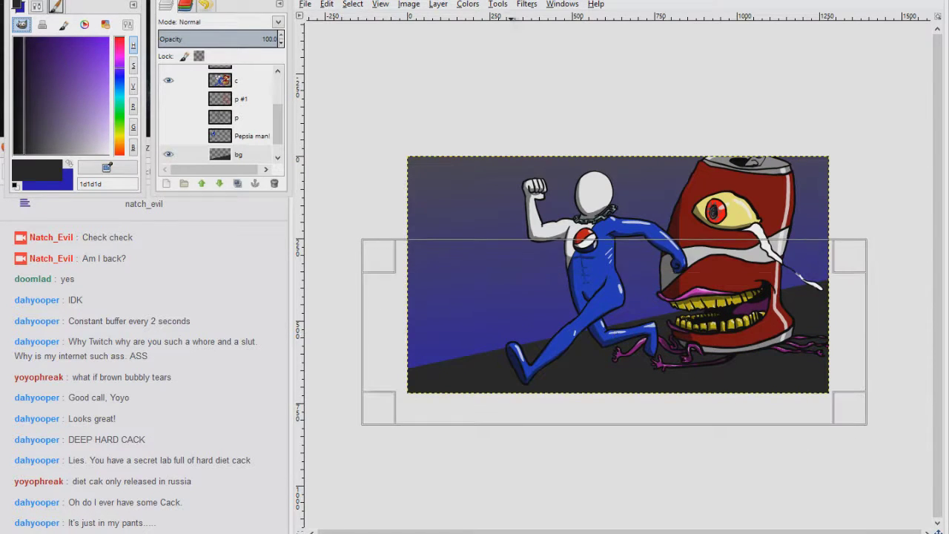
pyautogui.click(526, 4)
pyautogui.moveTo(548, 80)
pyautogui.click(723, 94)
pyautogui.click(490, 407)
pyautogui.hotkey('ctrl', 'shift', 'a')
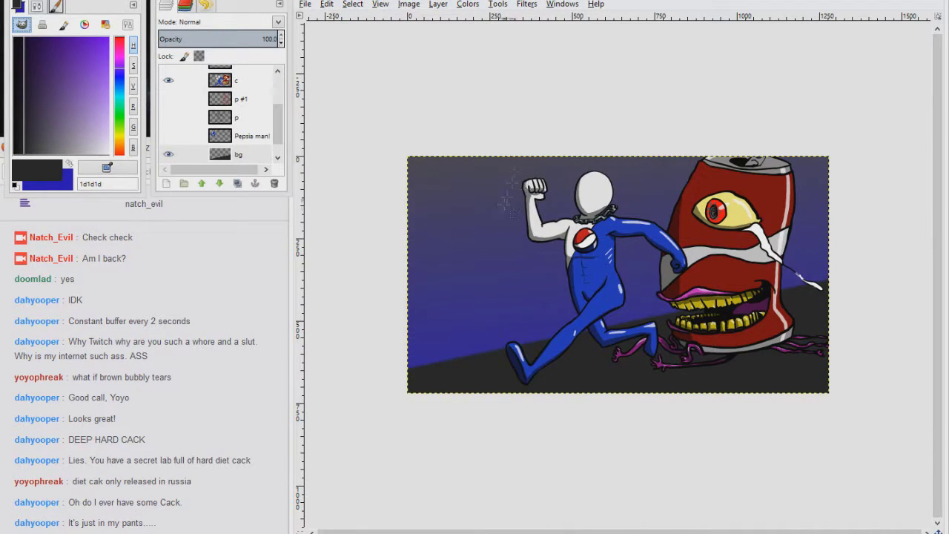
# Add a new layer above bg and outline stepped, building-like blocks hanging down across the upper background with a free polygonal selection
pyautogui.click(166, 183)
pyautogui.click(187, 264)
pyautogui.click(461, 130)
pyautogui.click(462, 241)
pyautogui.click(495, 234)
pyautogui.click(497, 138)
pyautogui.click(630, 122)
pyautogui.click(628, 214)
pyautogui.click(645, 203)
pyautogui.click(665, 142)
pyautogui.click(779, 109)
pyautogui.click(779, 212)
pyautogui.click(841, 203)
pyautogui.click(461, 130)
# Fill the outlined building shapes with white (ffffff) and lower the new layer's opacity to 57.1
pyautogui.press('d')
pyautogui.press('x')
pyautogui.hotkey('ctrl', ',')
pyautogui.moveTo(273, 40); pyautogui.dragTo(226, 40)
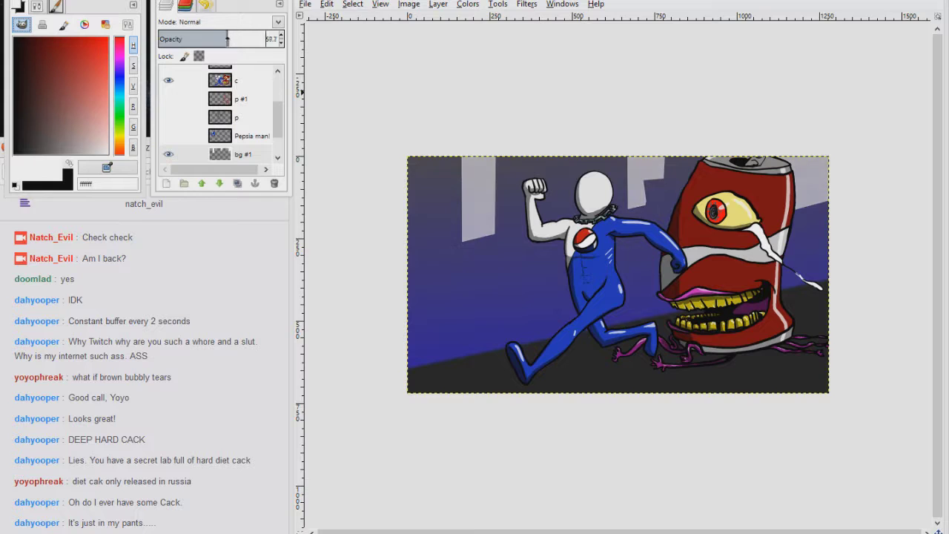
# Select a rectangle over the pale building shapes on layer bg #1 and soften them with a blur filter
pyautogui.press('r')
pyautogui.moveTo(418, 90); pyautogui.dragTo(870, 292)
pyautogui.click(526, 5)
pyautogui.moveTo(541, 80)
pyautogui.click(723, 95)
pyautogui.click(513, 404)
pyautogui.click(399, 305)
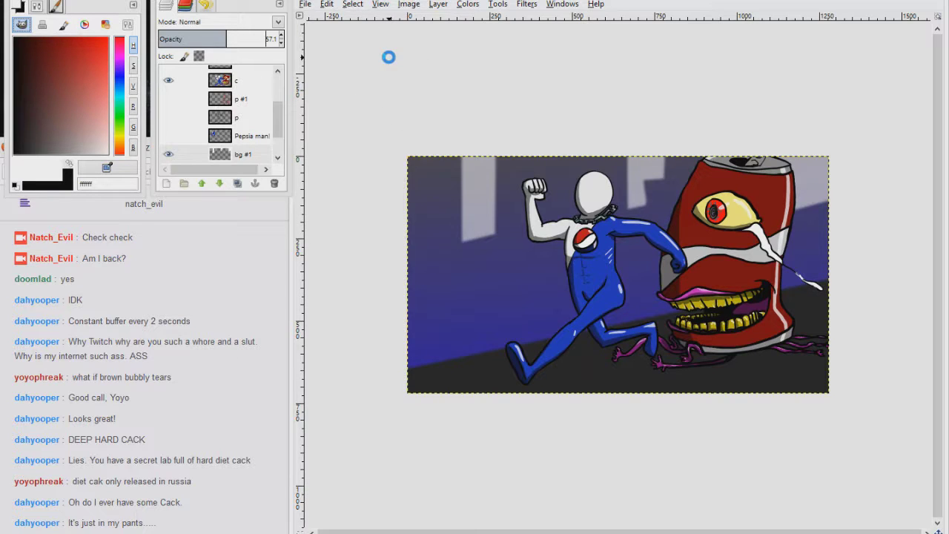
pyautogui.moveTo(856, 114); pyautogui.dragTo(480, 423)
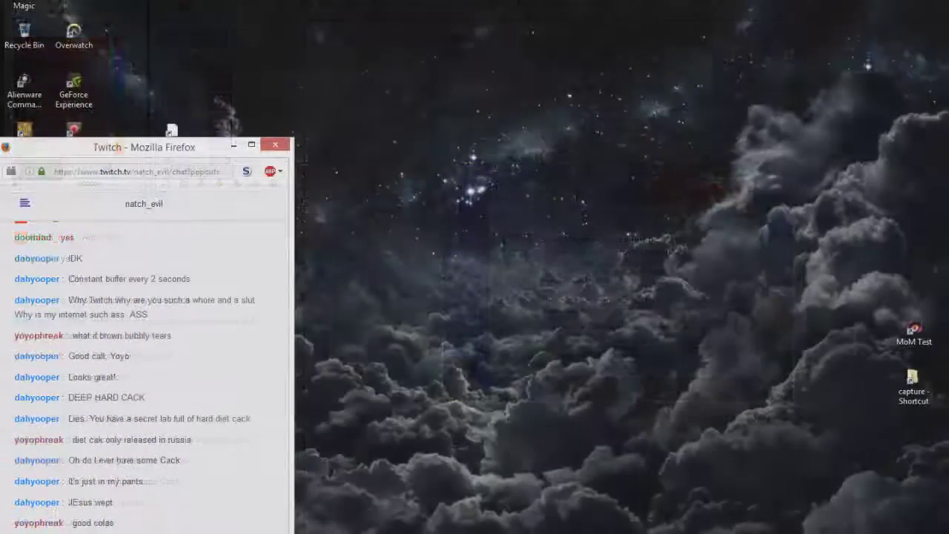
# Switch to the OBS window
pyautogui.moveTo(473, 532)
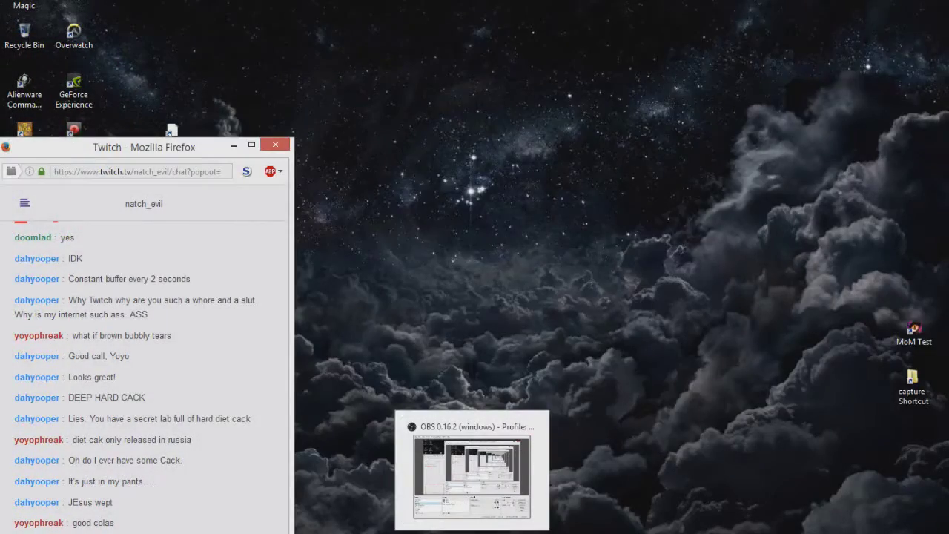
pyautogui.click(472, 532)
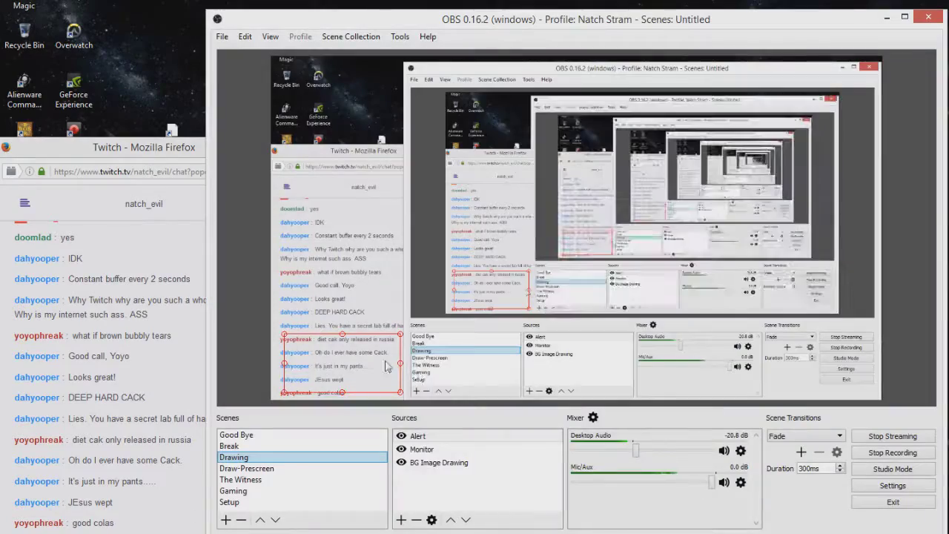